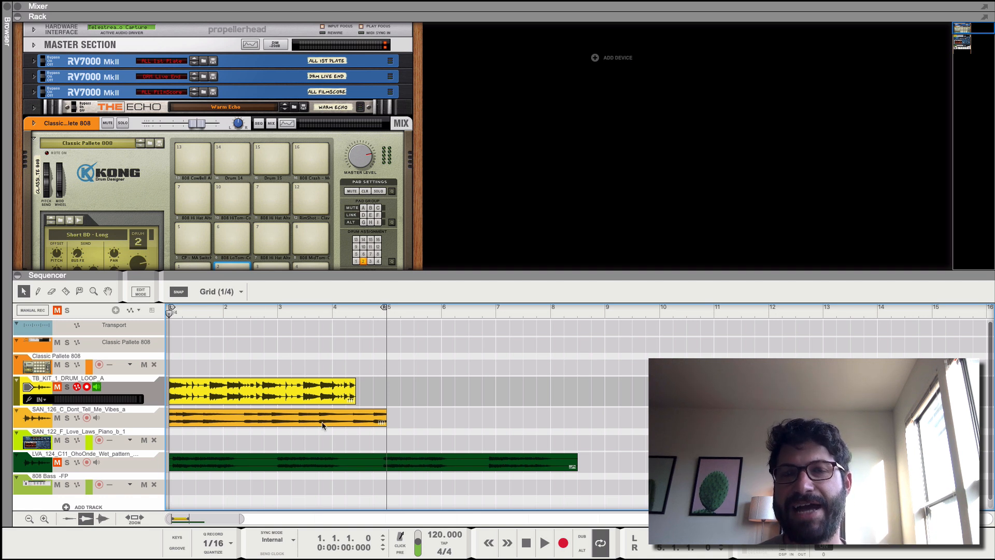
pyautogui.scroll(-1, 335, 432)
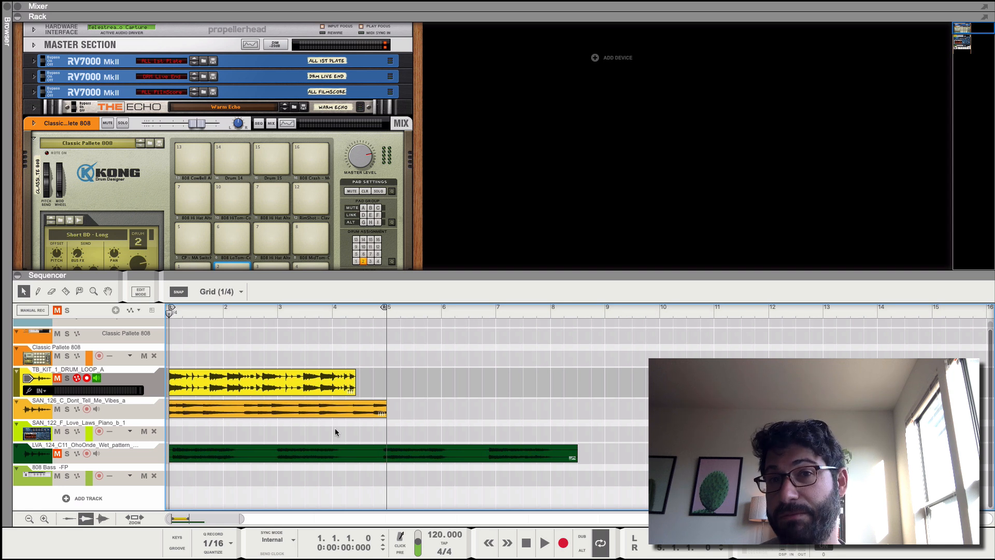
pyautogui.scroll(1, 311, 317)
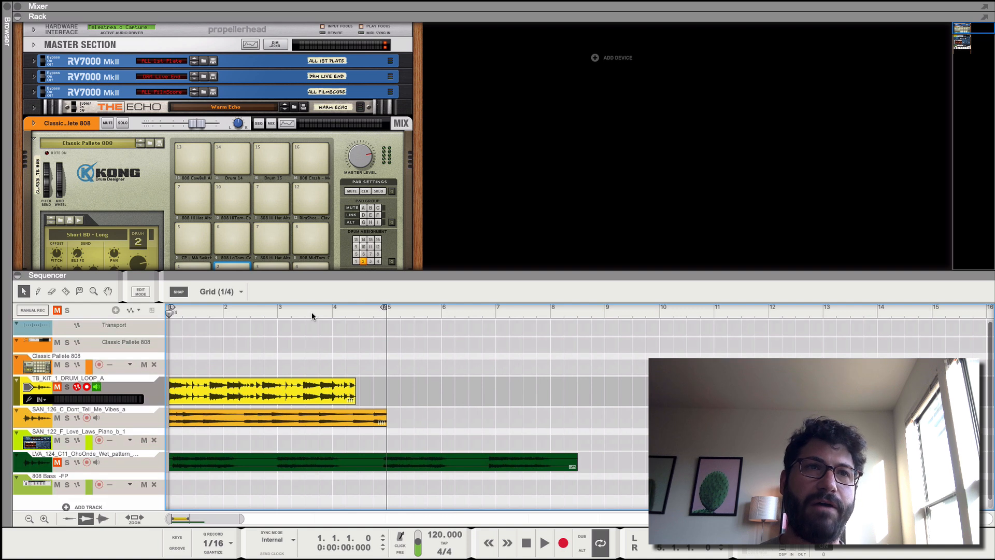
# Audition pads 1, 3, 7, 6 and 5 of the Classic Pallete 808 Kong drum kit.
pyautogui.scroll(-3, 214, 192)
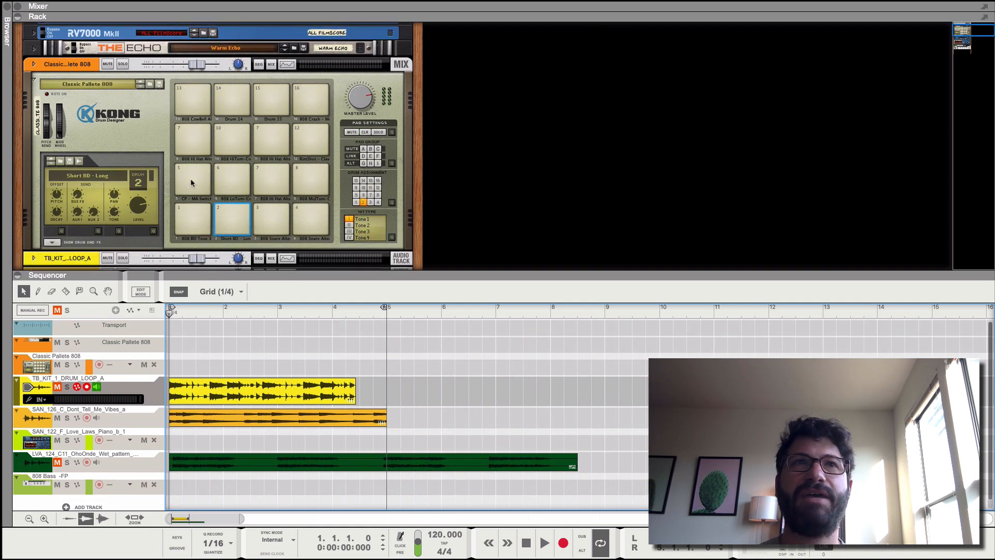
pyautogui.click(69, 76)
pyautogui.click(21, 81)
pyautogui.click(191, 218)
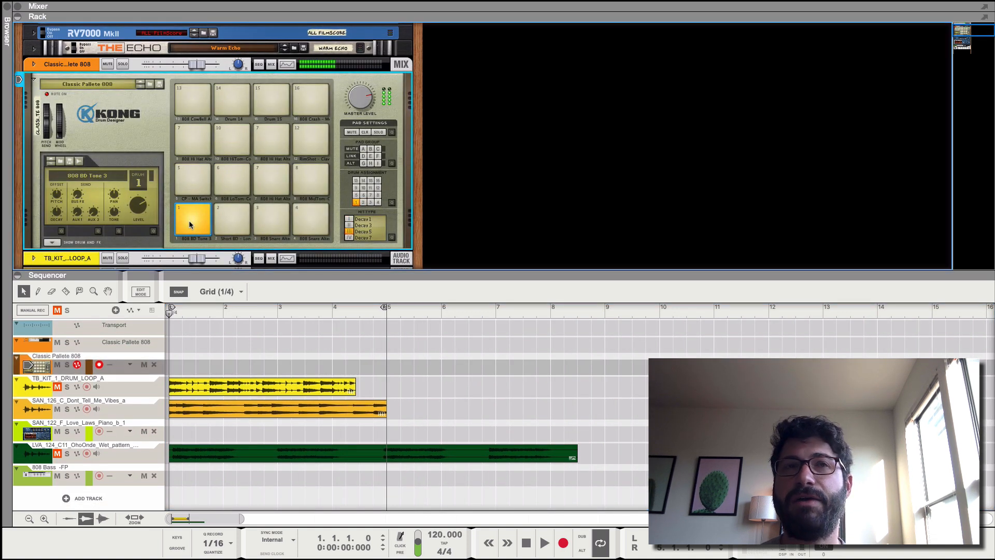
pyautogui.click(270, 216)
pyautogui.click(269, 171)
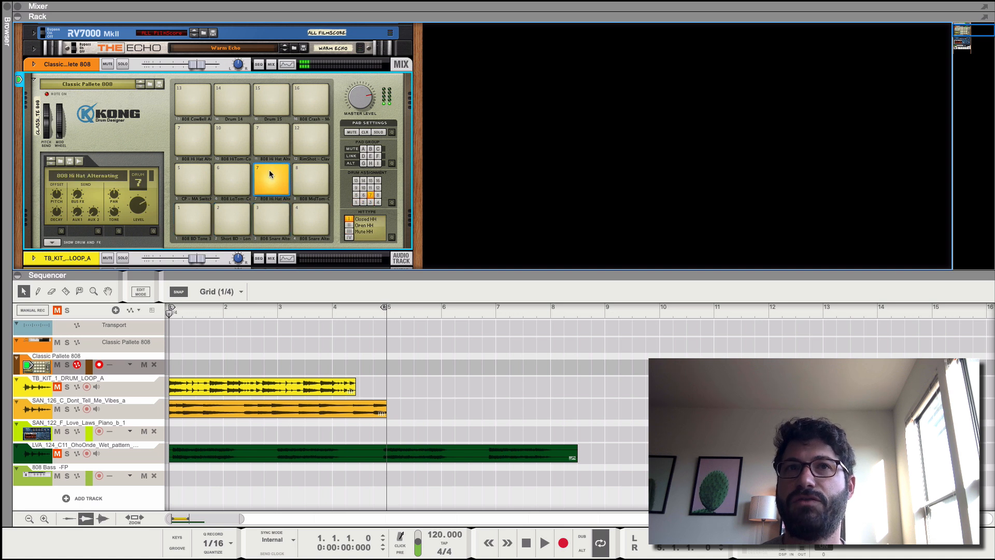
pyautogui.click(234, 171)
pyautogui.click(210, 181)
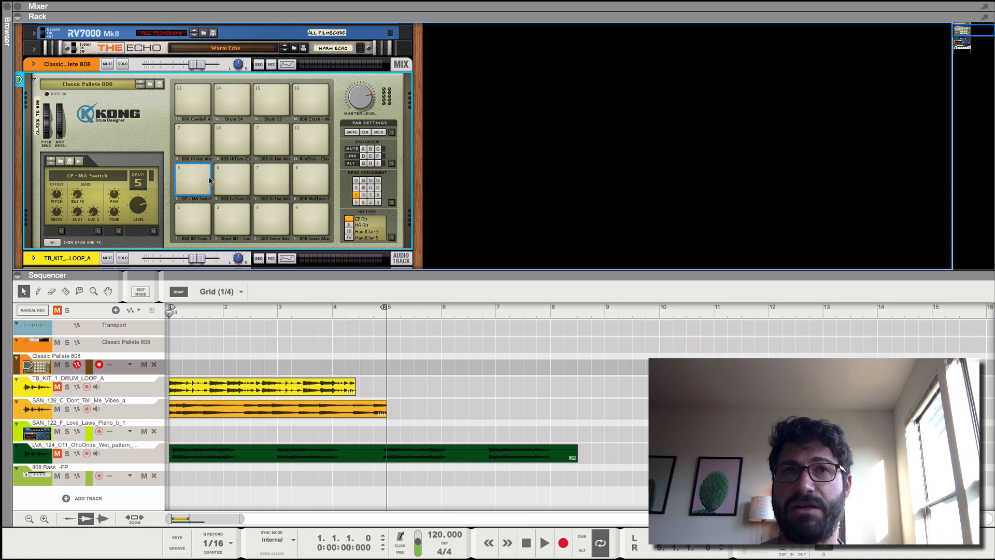
# Solo the TB_KIT_1_DRUM_LOOP_A track, listen to it from bar 1, and clear its solo.
pyautogui.scroll(-4, 160, 259)
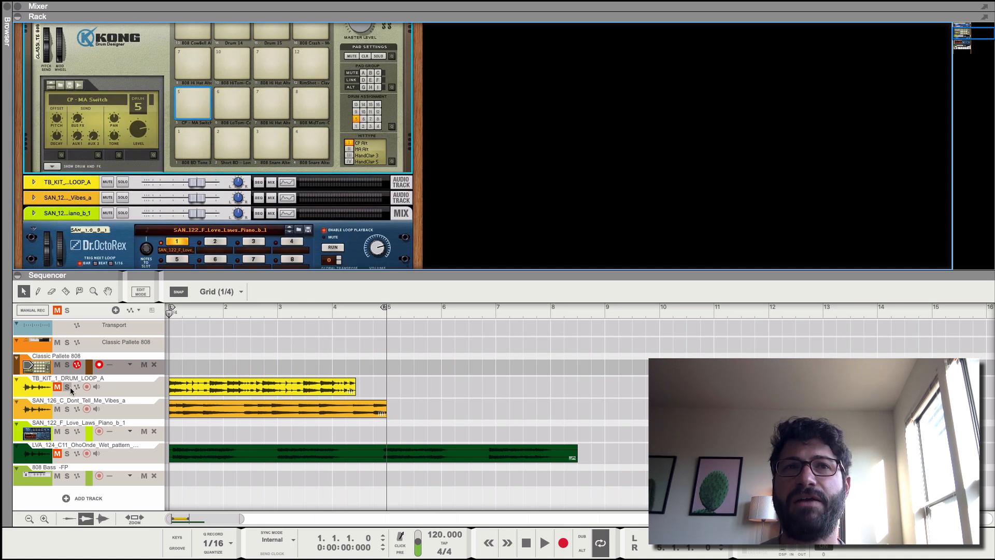
pyautogui.click(67, 386)
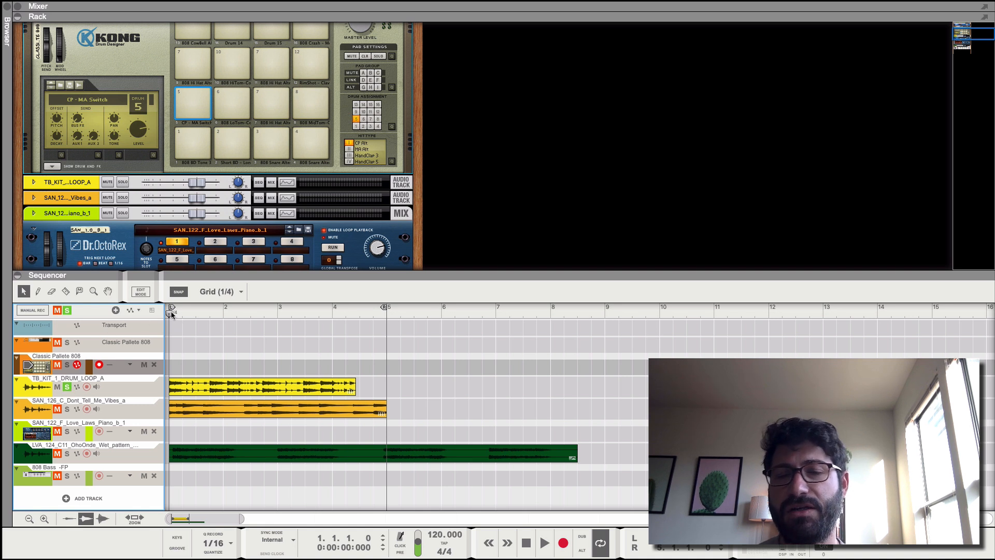
pyautogui.press('space')
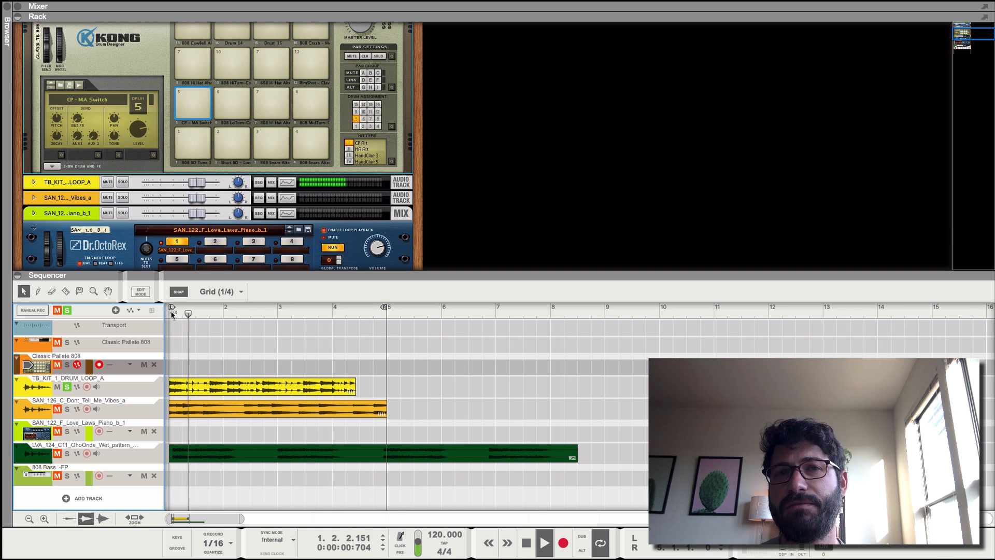
pyautogui.press('space')
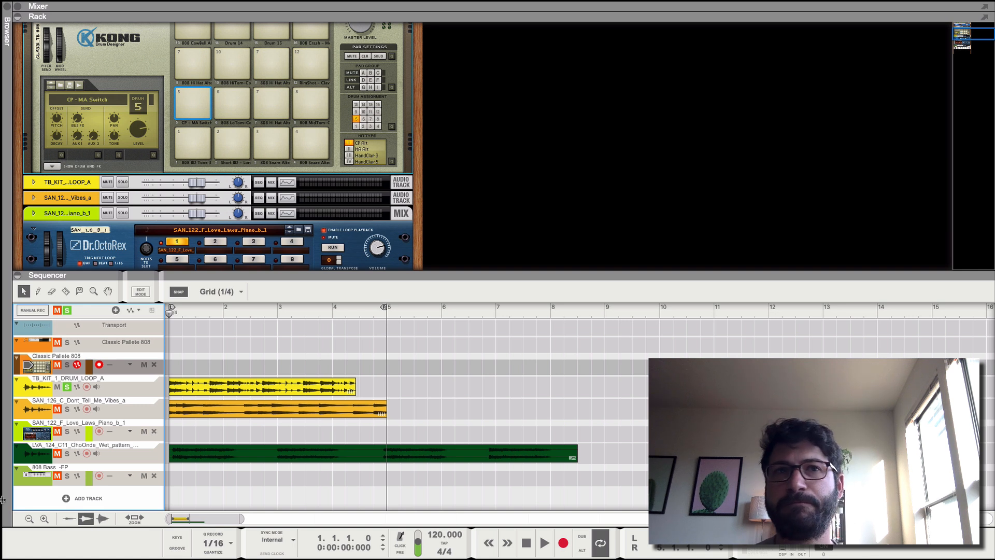
pyautogui.click(67, 387)
# Listen to the SAN_126_C_Dont_Tell_Me_Vibes_a track soloed, and clear its solo.
pyautogui.click(66, 409)
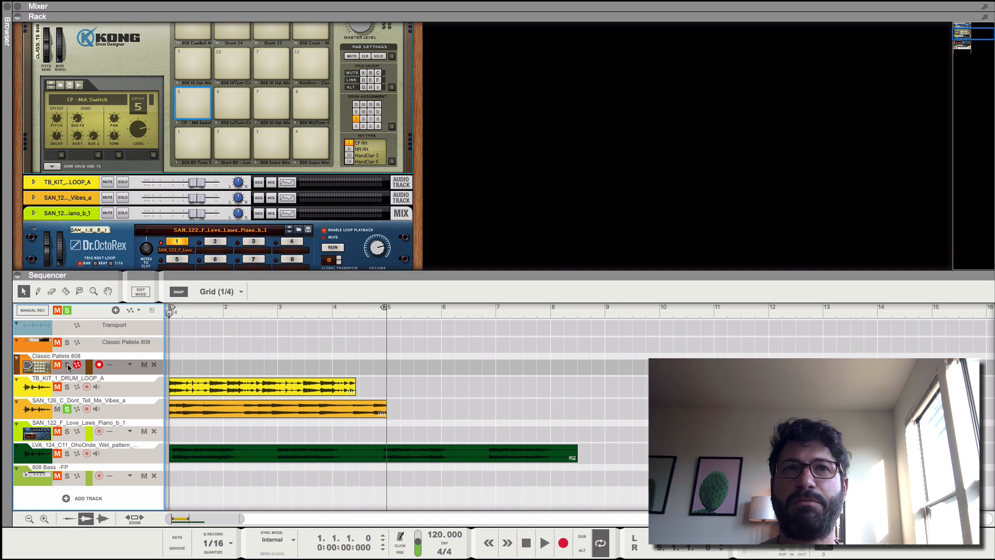
pyautogui.press('space')
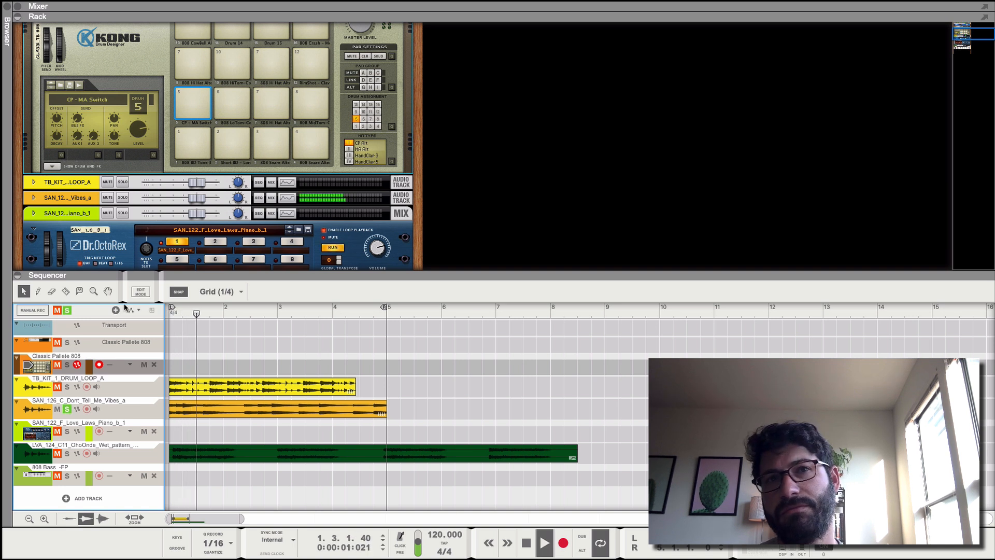
pyautogui.press('space')
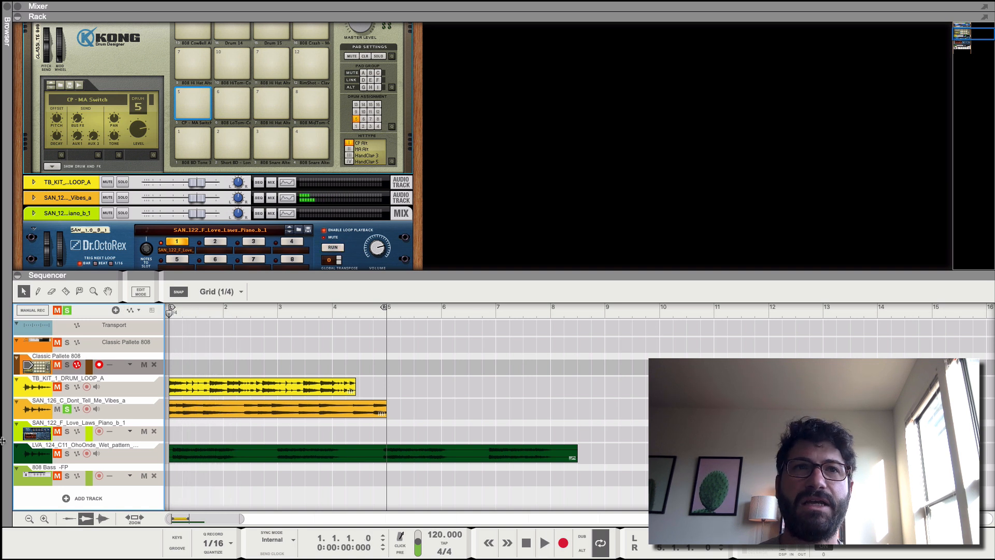
pyautogui.click(67, 409)
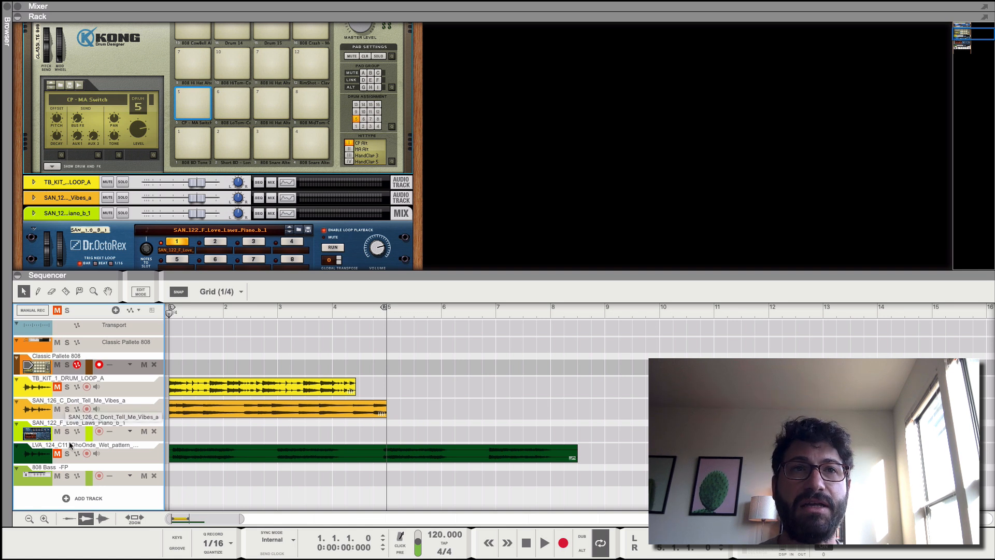
# Run the Dr. OctoRex piano loop with only the SAN_122_F_Love_Laws_Piano_b_1 track soloed, stop it, and clear the solo.
pyautogui.click(66, 409)
pyautogui.click(333, 248)
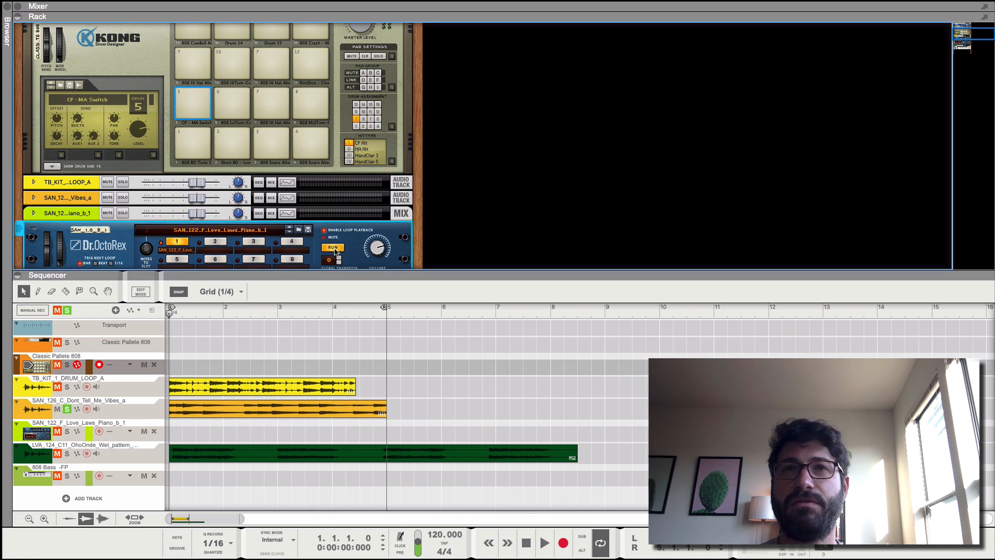
pyautogui.scroll(-2, 334, 251)
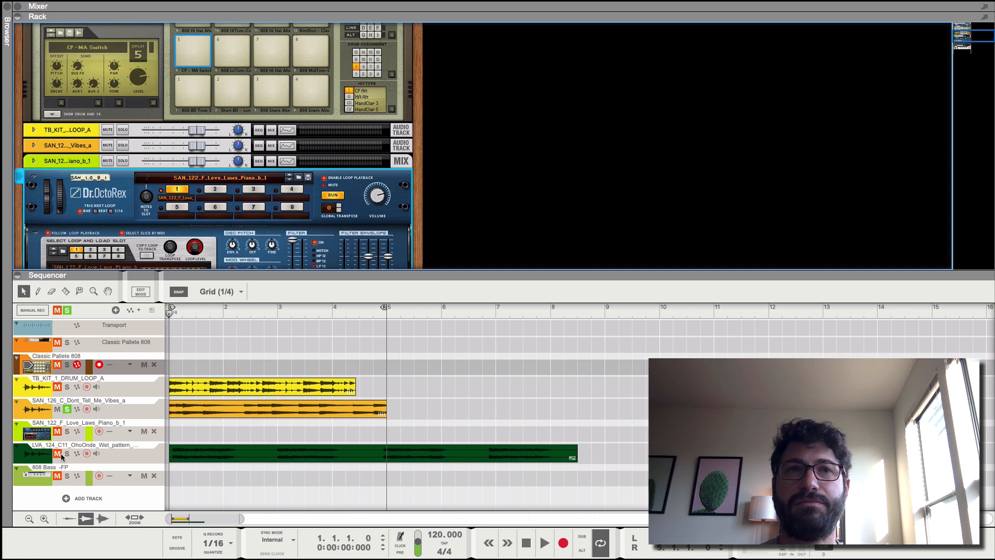
pyautogui.click(67, 431)
pyautogui.click(67, 409)
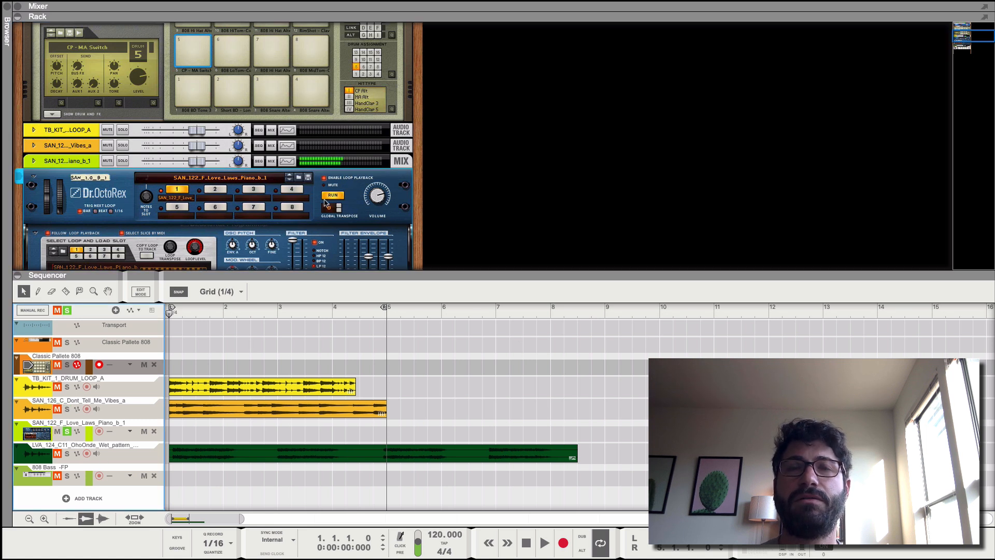
pyautogui.click(334, 196)
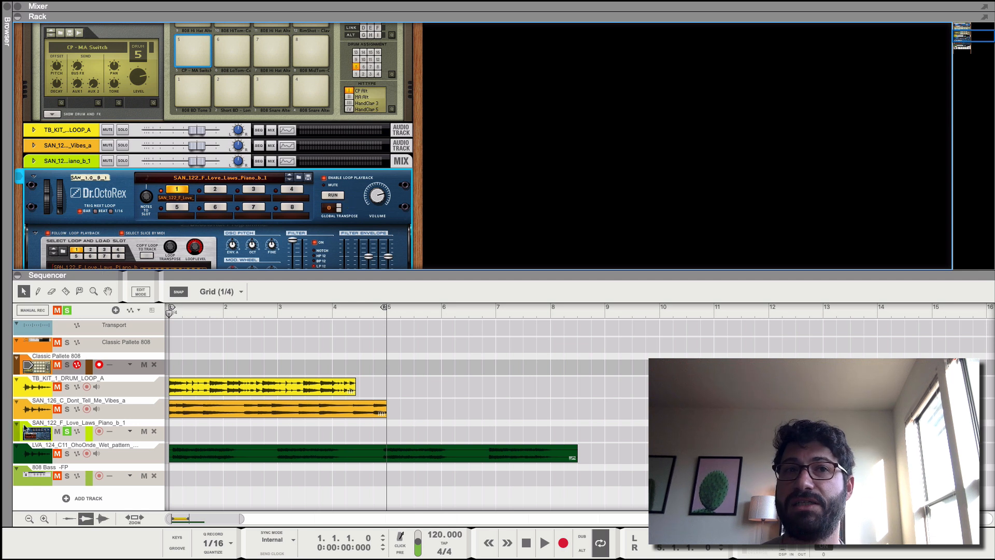
pyautogui.click(67, 432)
# Listen to the LVA_124_C11_OhoOnde_Wet_pattern track soloed, clear its solo, and select the 808 Bass -FP track.
pyautogui.click(67, 453)
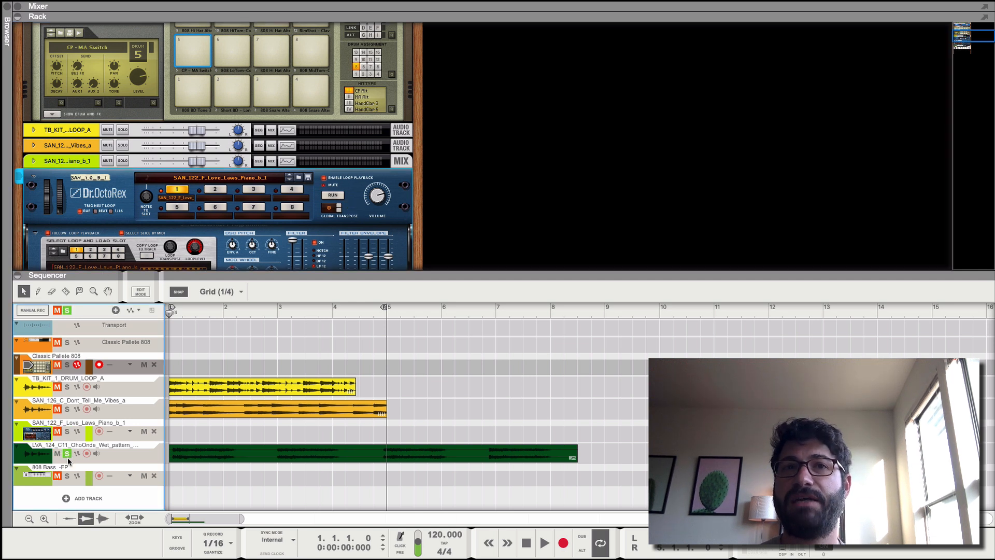
pyautogui.press('space')
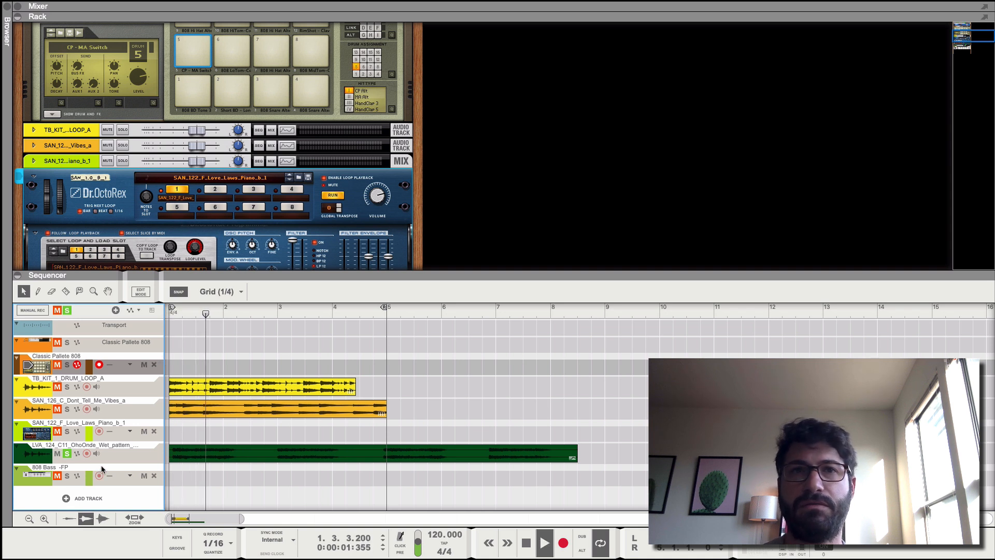
pyautogui.press('space')
pyautogui.click(67, 454)
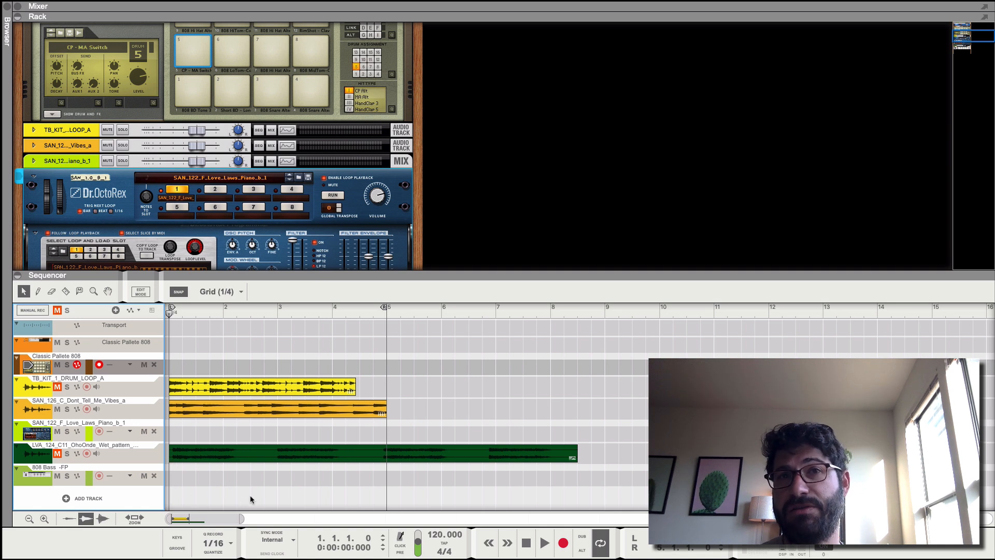
pyautogui.click(41, 473)
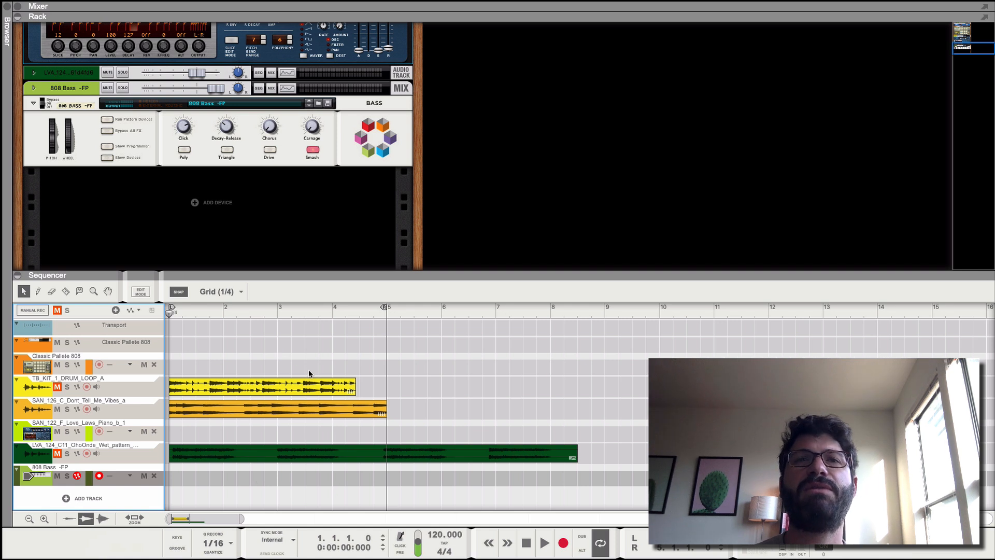
# Mute the SAN_122_F_Love_Laws_Piano_b_1 track and stretch the yellow drum loop clip to a length of 4 bars, ending at bar 5.
pyautogui.click(346, 392)
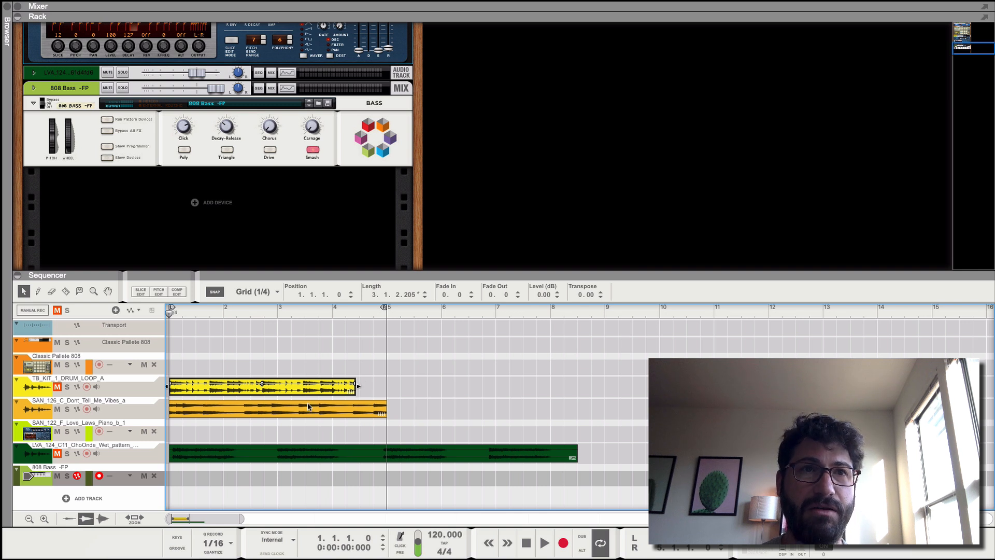
pyautogui.click(57, 431)
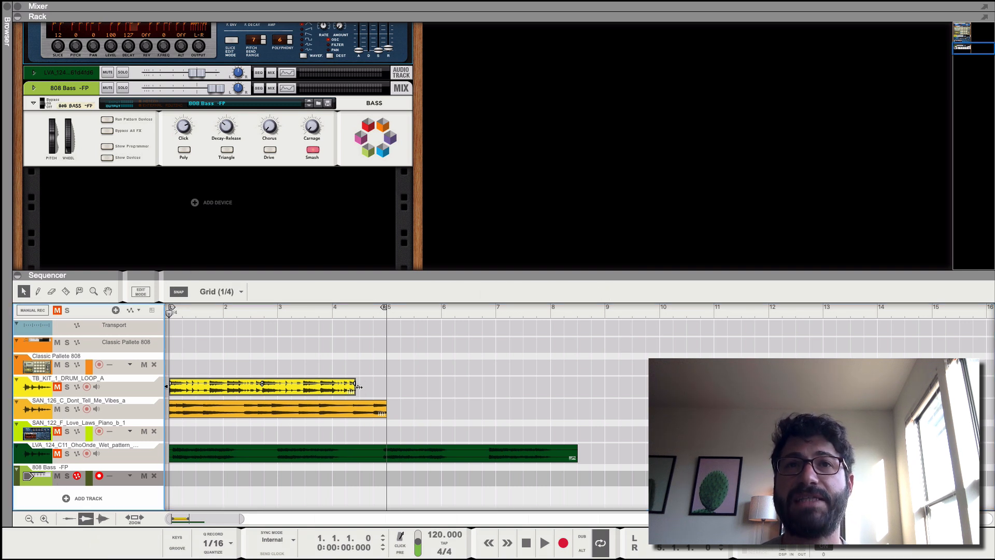
pyautogui.moveTo(358, 387); pyautogui.dragTo(386, 387)
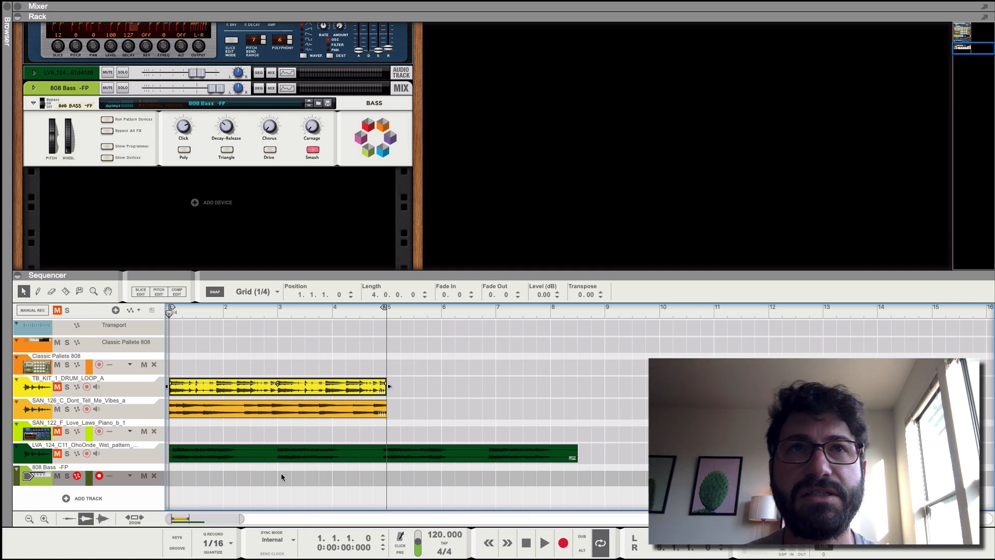
# Solo the TB_KIT_1_DRUM_LOOP_A track and play back the drum loop.
pyautogui.press('space')
pyautogui.press('space')
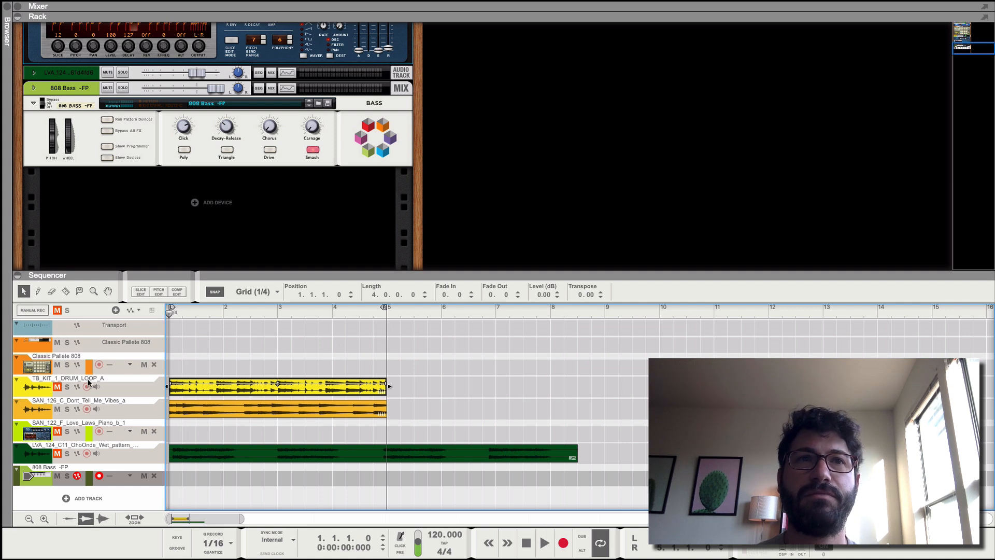
pyautogui.click(66, 395)
pyautogui.click(66, 395)
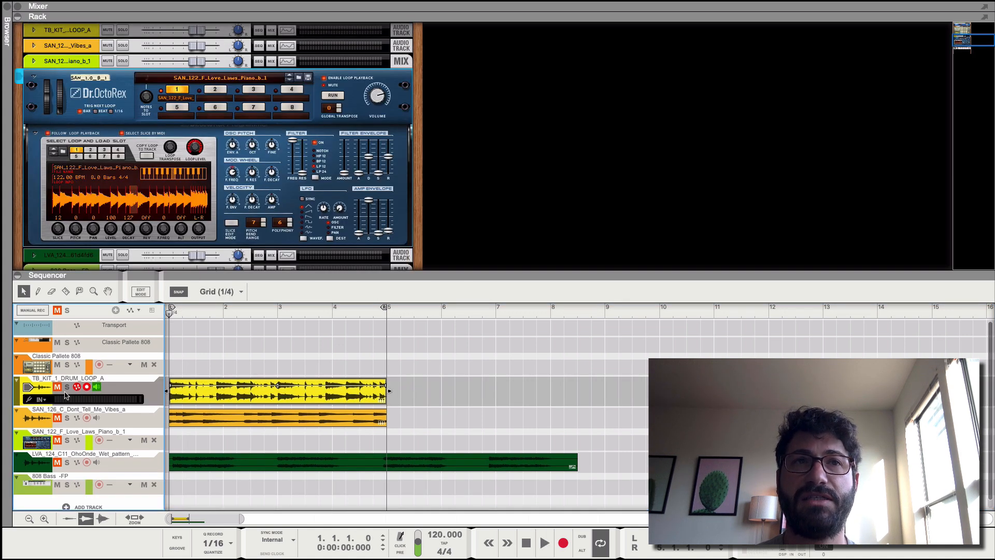
pyautogui.click(67, 387)
pyautogui.press('space')
pyautogui.hscroll(1, 198, 334)
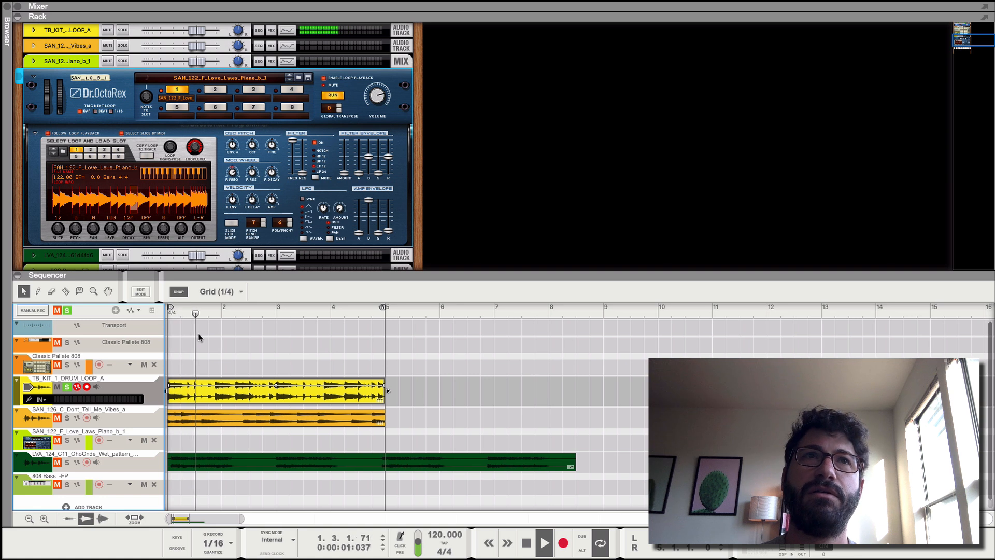
pyautogui.press('space')
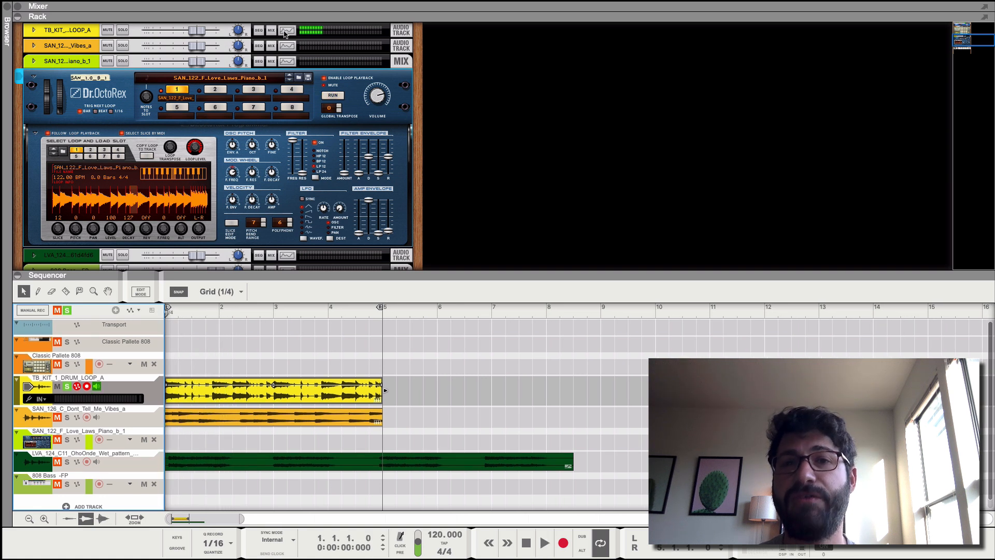
# Open the Spectrum EQ for the drum loop channel, enable only the high-pass filter, and set its frequency to about 430 Hz.
pyautogui.click(286, 30)
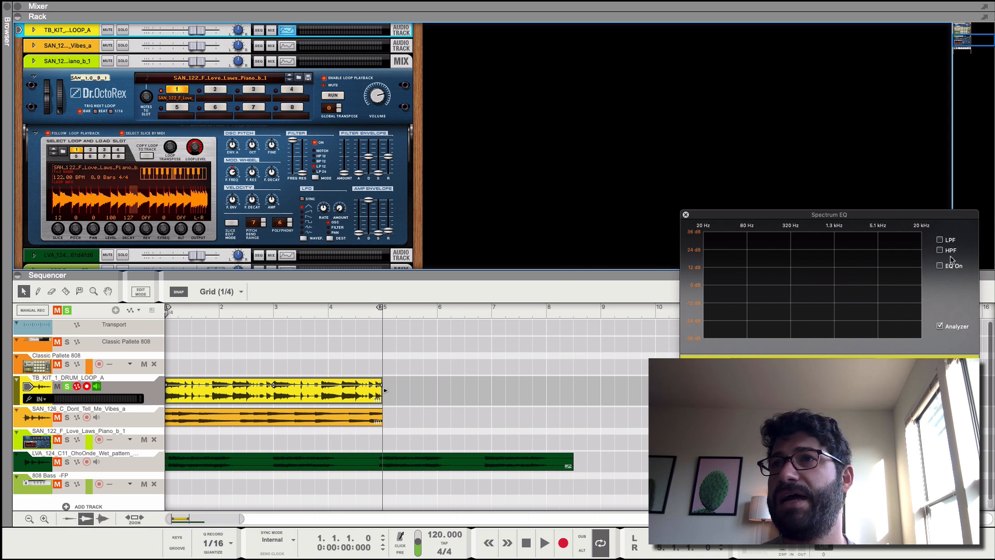
pyautogui.click(940, 240)
pyautogui.click(940, 240)
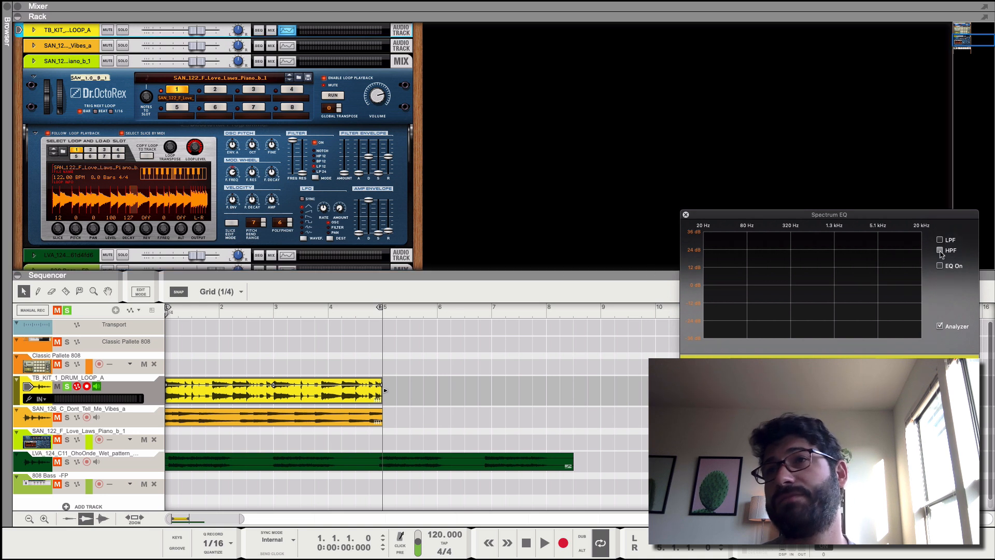
pyautogui.click(940, 250)
pyautogui.moveTo(771, 285); pyautogui.dragTo(801, 284)
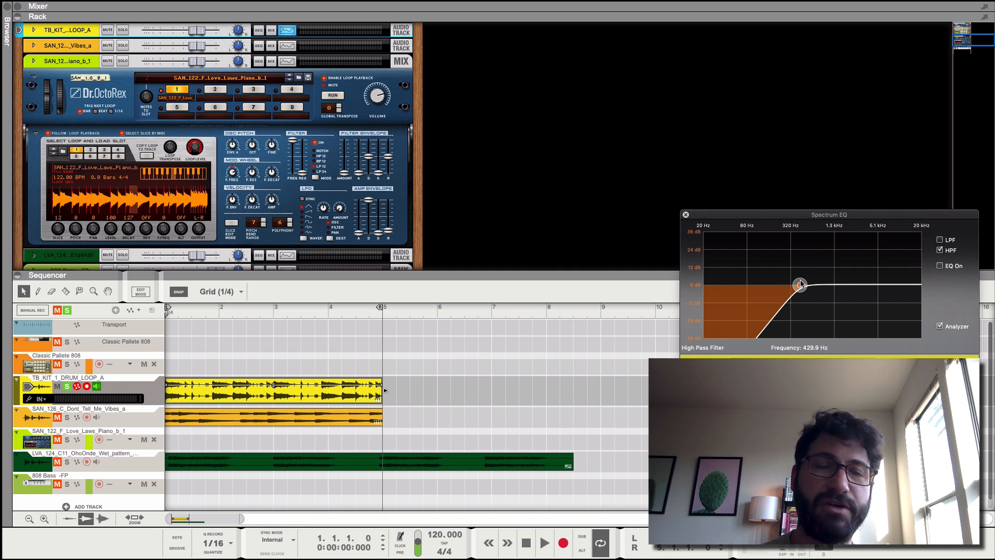
# Raise the drum loop's high-pass filter frequency to about 2.19 kHz during playback, and close the Spectrum EQ.
pyautogui.press('space')
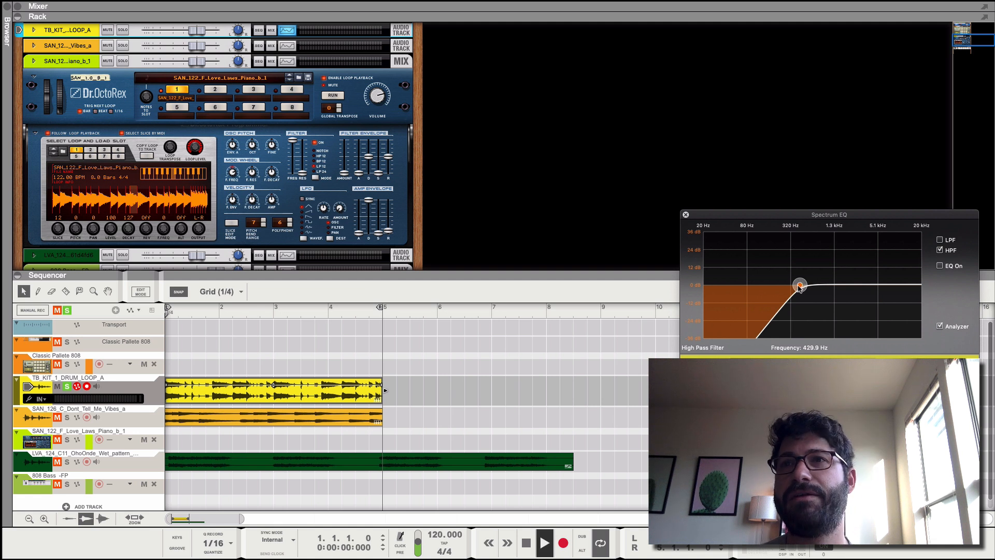
pyautogui.moveTo(801, 284); pyautogui.dragTo(835, 284)
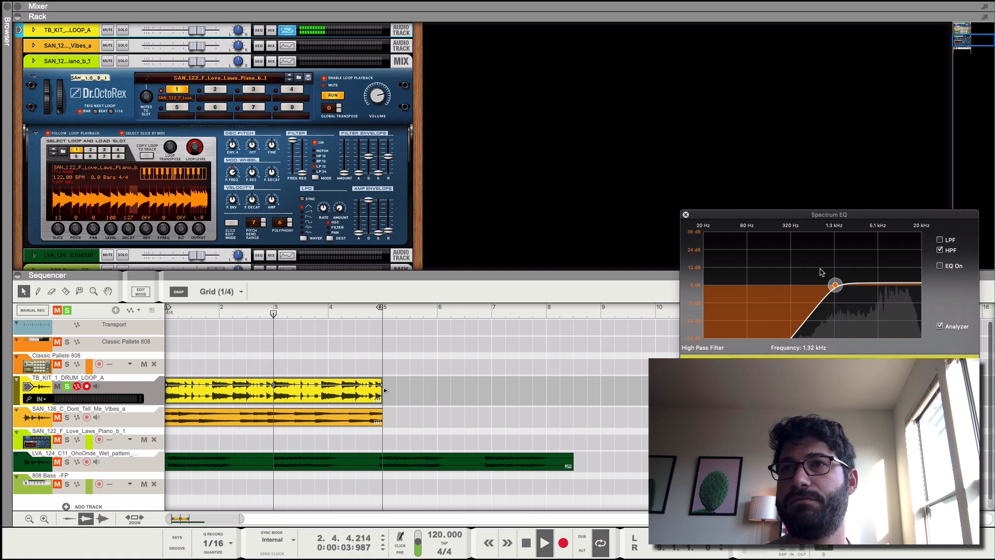
pyautogui.moveTo(835, 285); pyautogui.dragTo(855, 285)
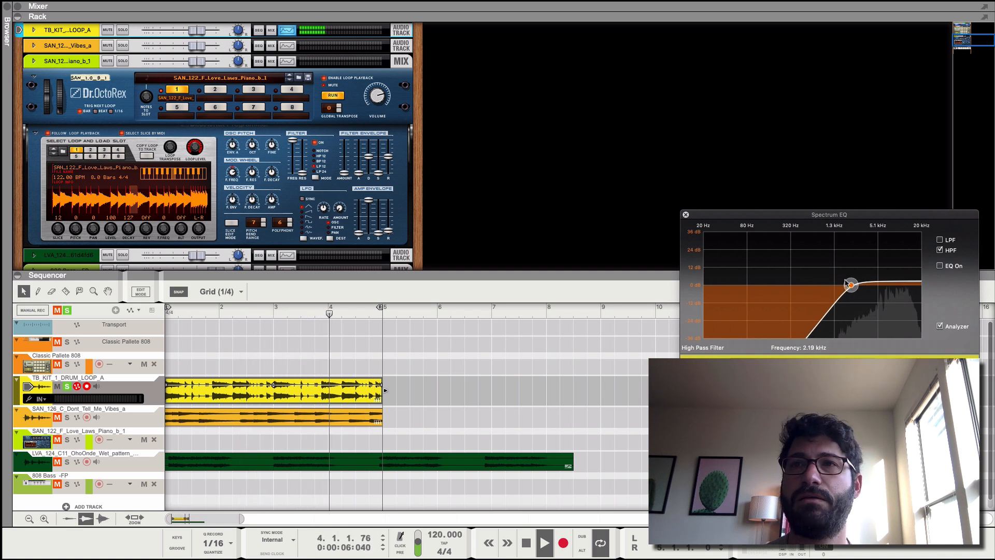
pyautogui.press('space')
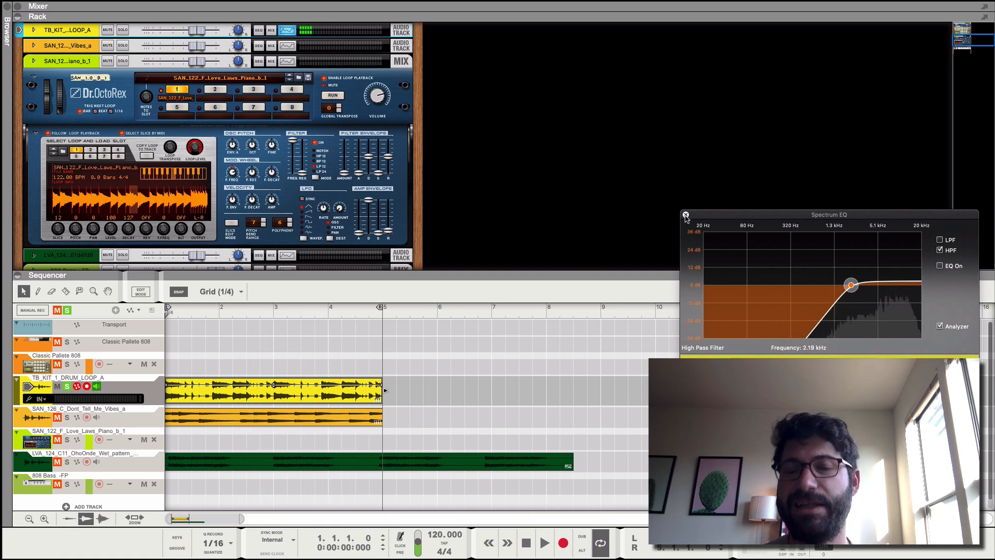
pyautogui.click(685, 214)
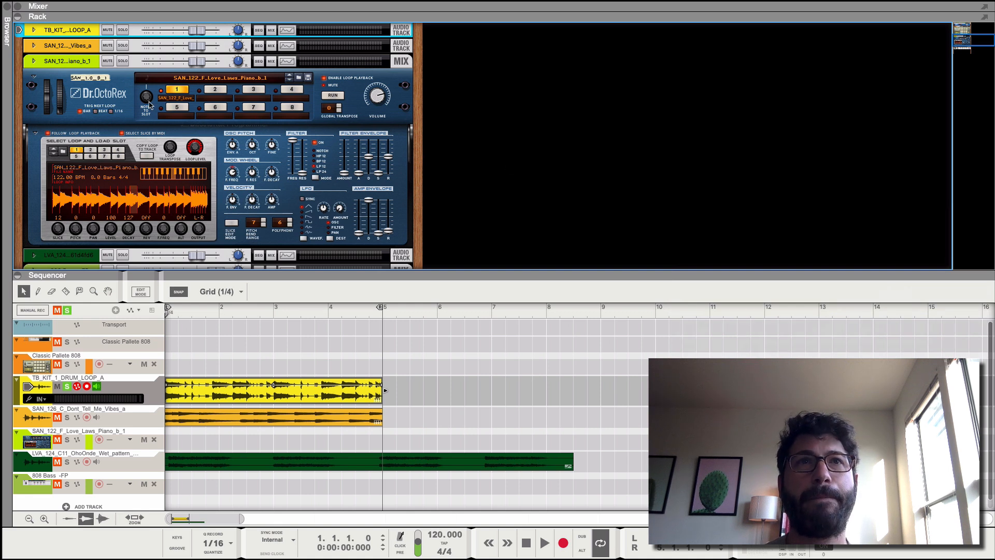
# Solo the Classic Pallete 808 track and create an empty clip on it from bar 1, 4 bars long.
pyautogui.scroll(5, 36, 41)
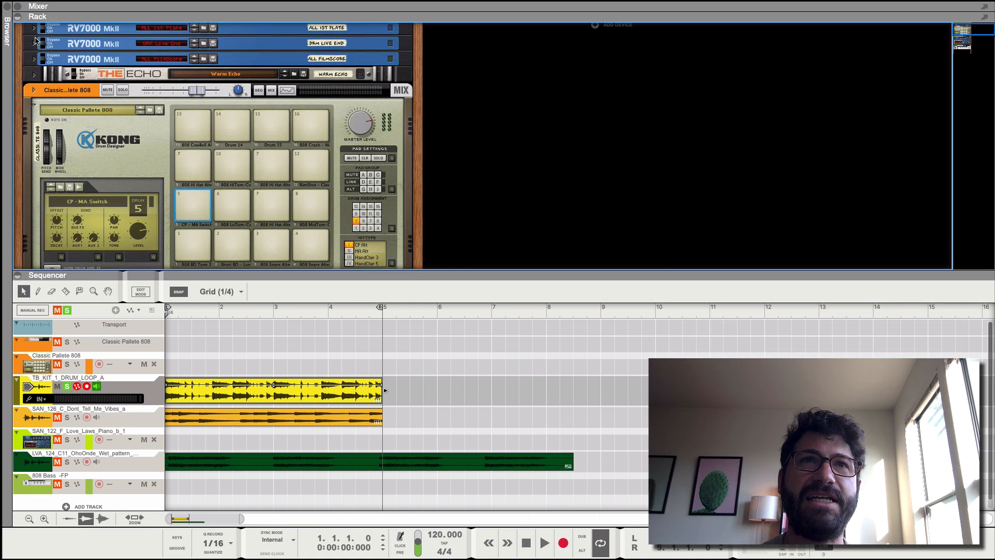
pyautogui.scroll(-1, 35, 41)
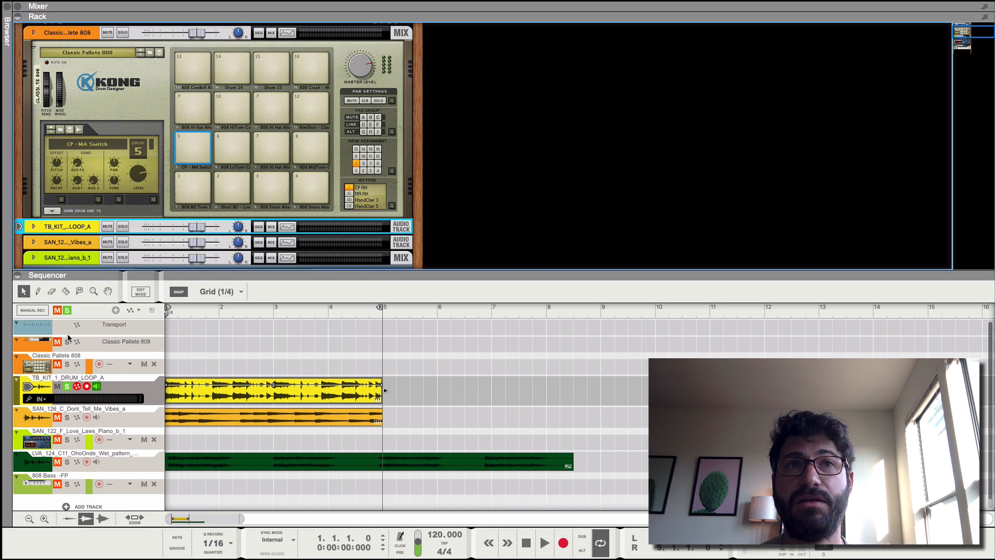
pyautogui.click(67, 364)
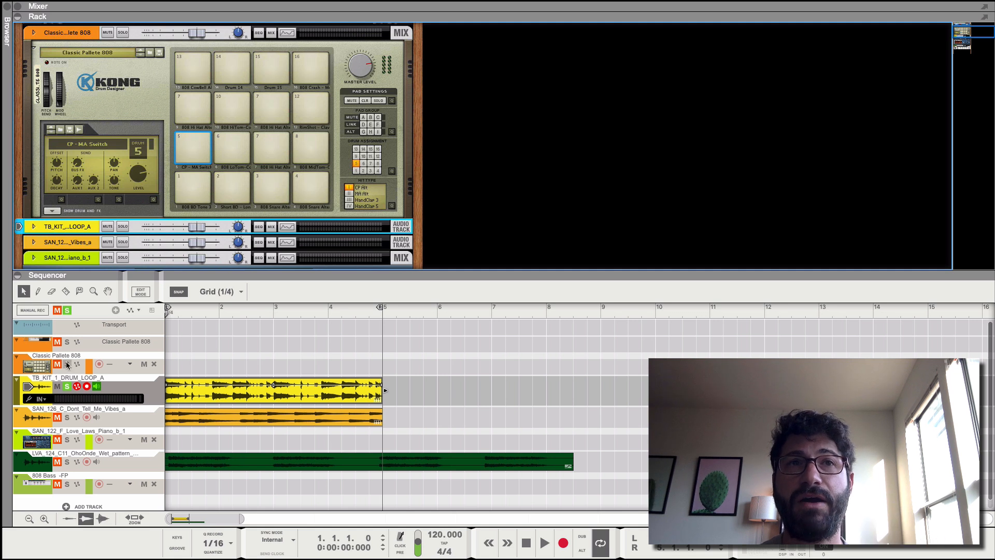
pyautogui.doubleClick(171, 367)
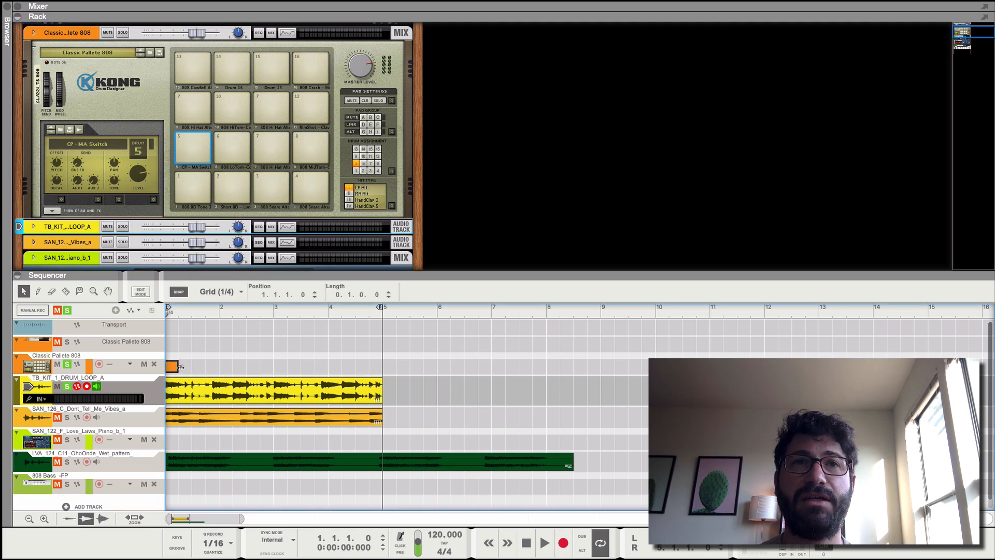
pyautogui.moveTo(180, 366); pyautogui.dragTo(376, 361)
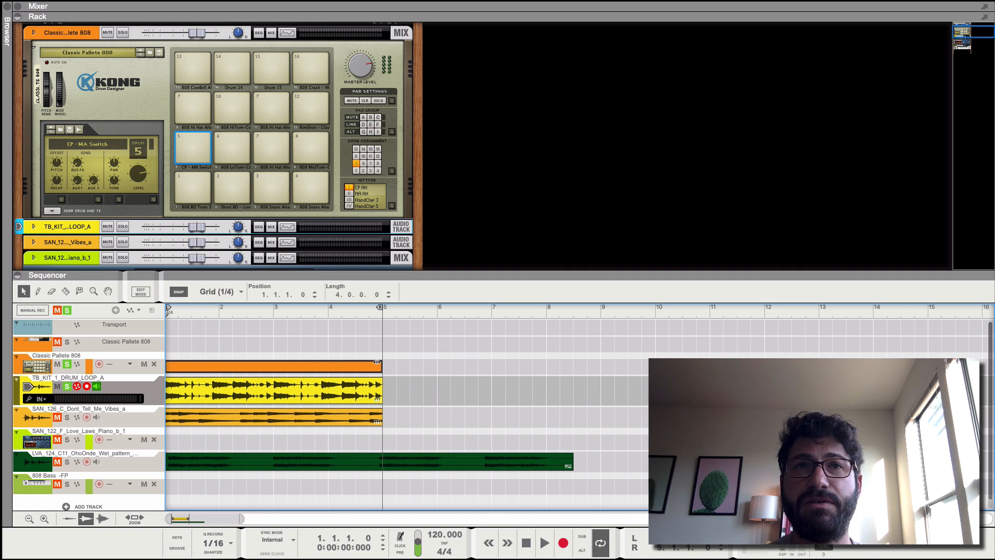
# Open the new Classic Pallete 808 clip for editing and place 808 BD Tone 3 kicks at 1.1.1 and 3.1.1.
pyautogui.doubleClick(178, 366)
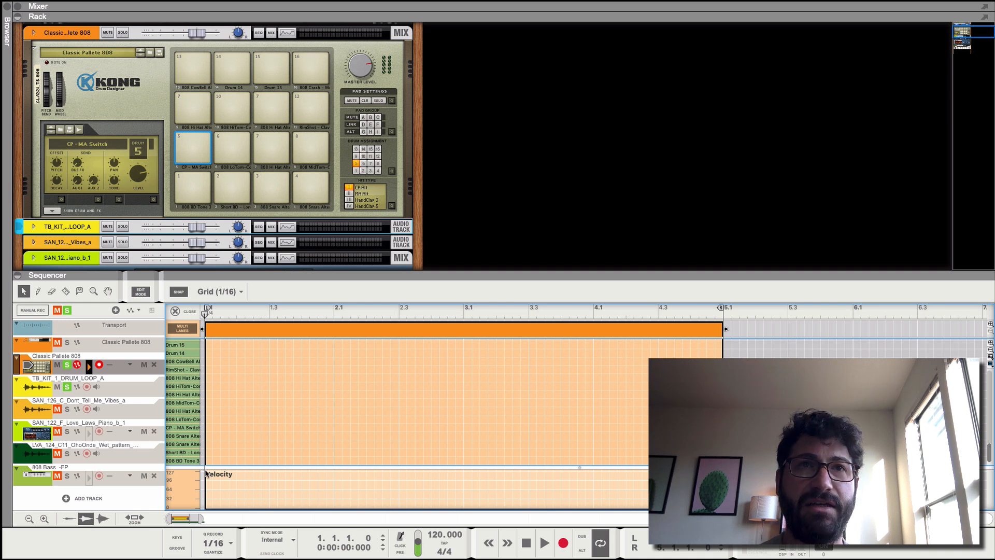
pyautogui.scroll(1, 275, 412)
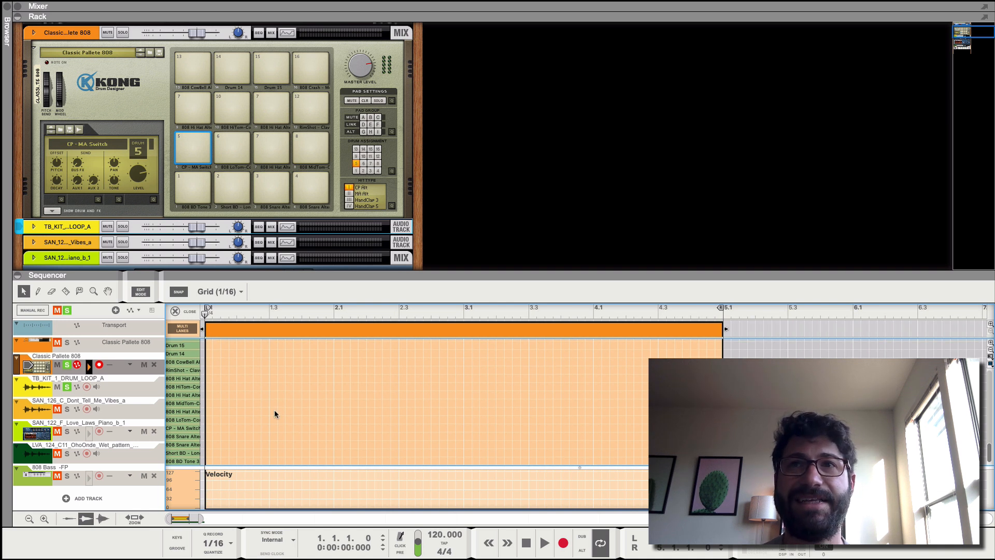
pyautogui.scroll(1, 212, 458)
pyautogui.scroll(-1, 212, 454)
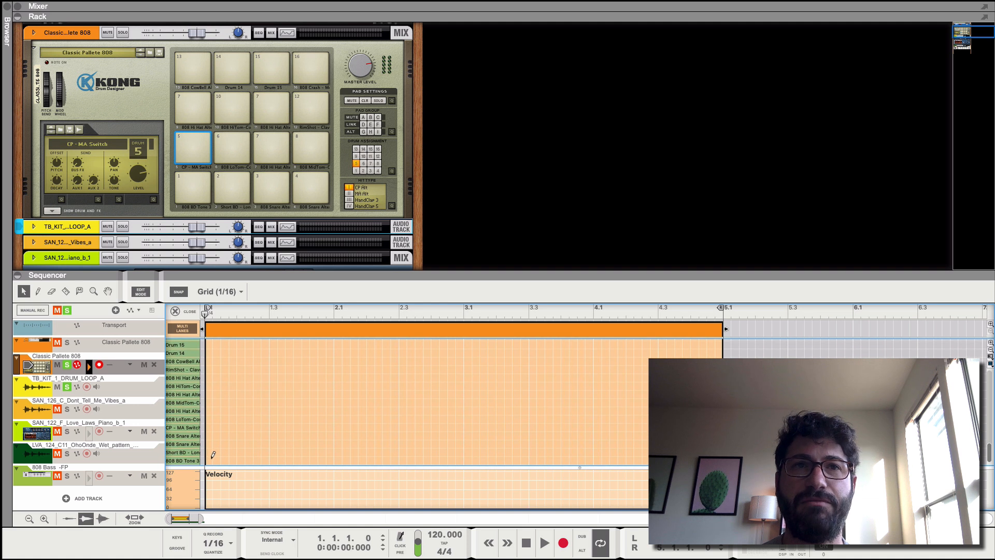
pyautogui.keyDown('super'); pyautogui.click(208, 460); pyautogui.keyUp('super')
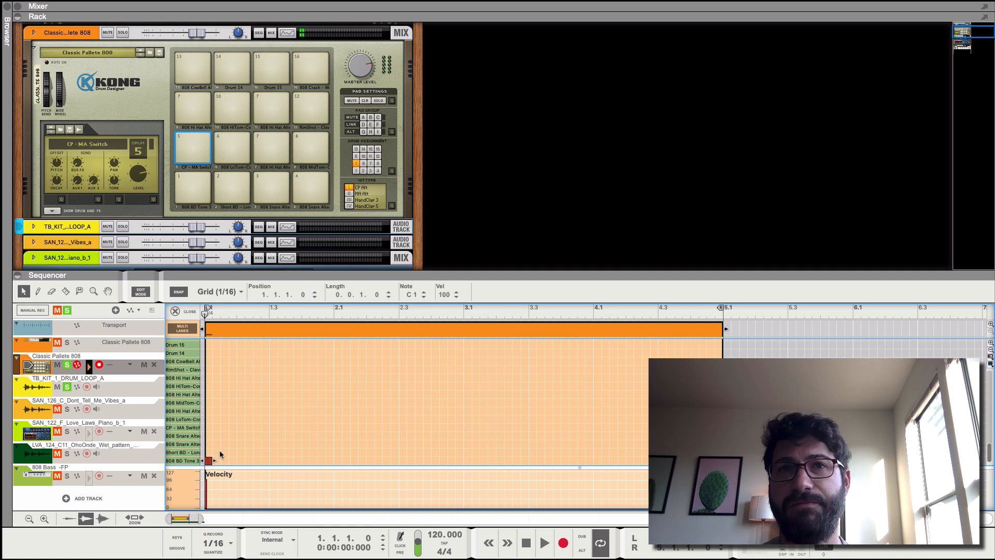
pyautogui.keyDown('super'); pyautogui.click(467, 460); pyautogui.keyUp('super')
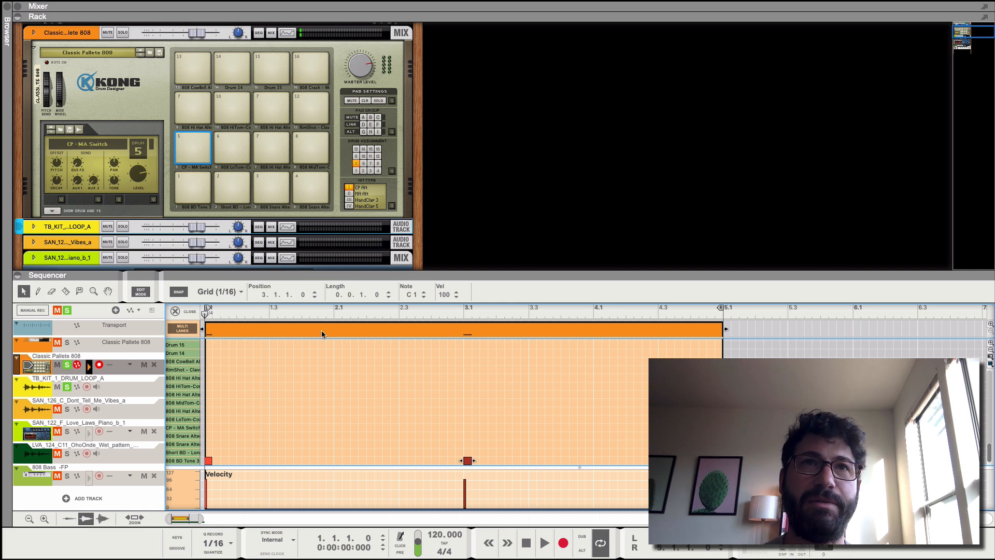
# Raise the Classic Pallete 808 channel level to about 4.67 dB and play the kicks with the drum loop.
pyautogui.click(199, 33)
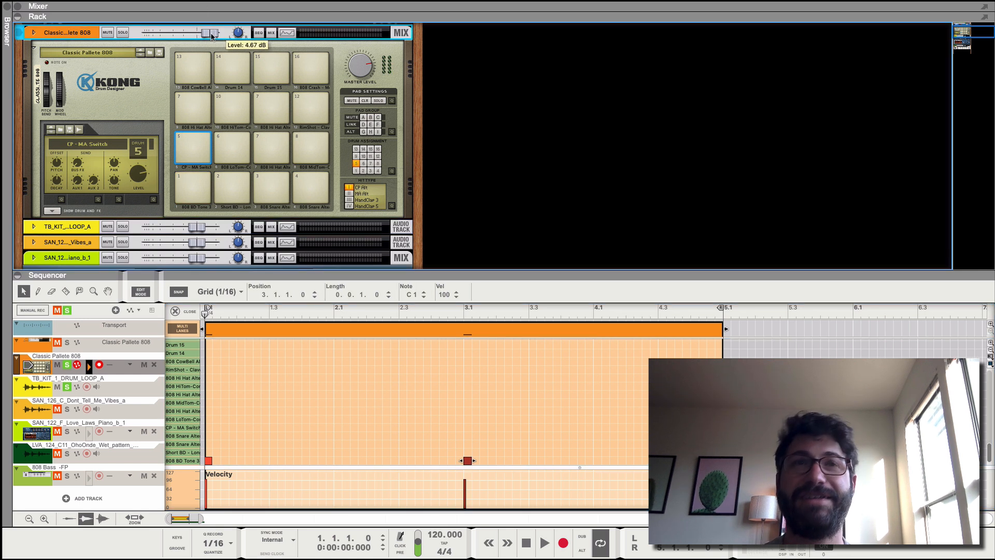
pyautogui.press('space')
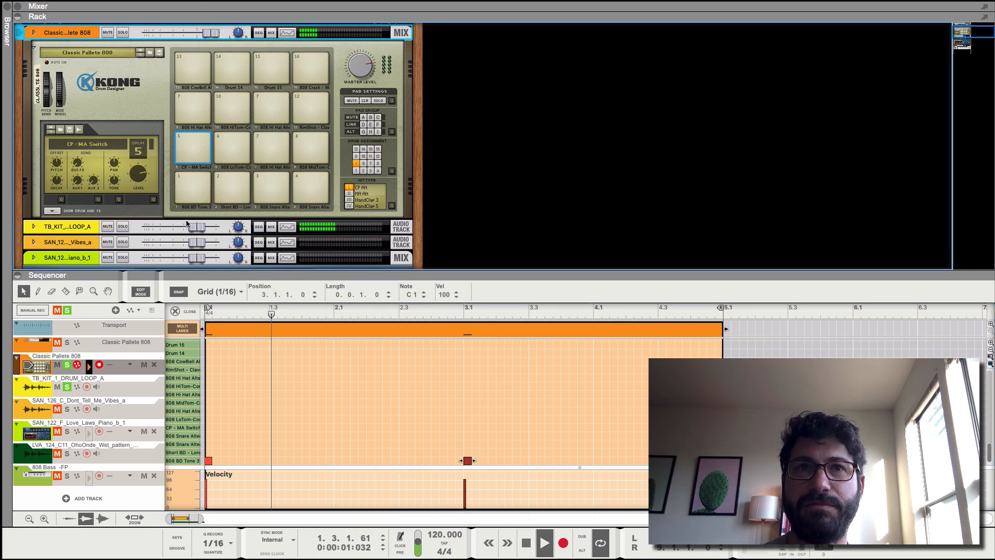
pyautogui.press('space')
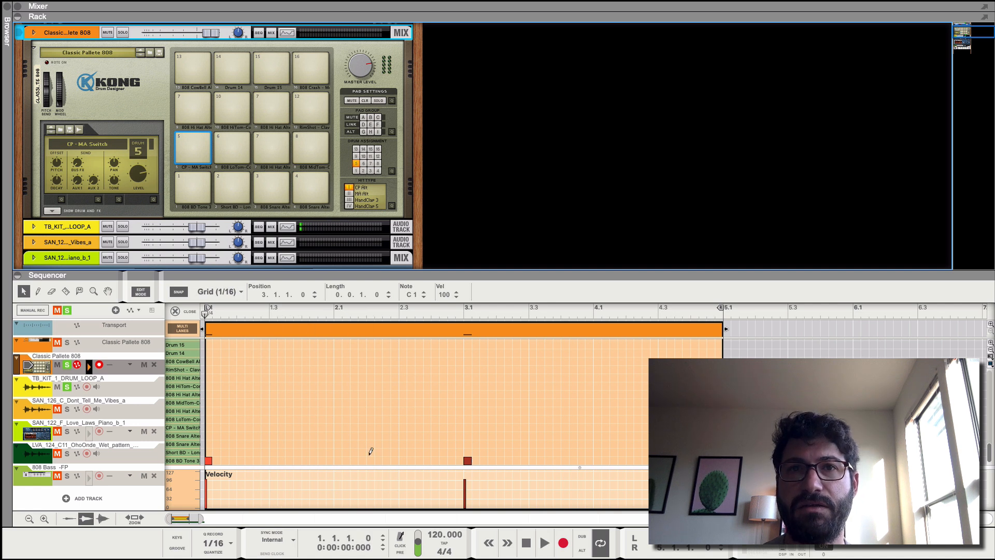
# Add 808 BD Tone 3 kicks at 2.2.1, 2.2.4 and 2.3.1, and listen to the pattern.
pyautogui.click(373, 459)
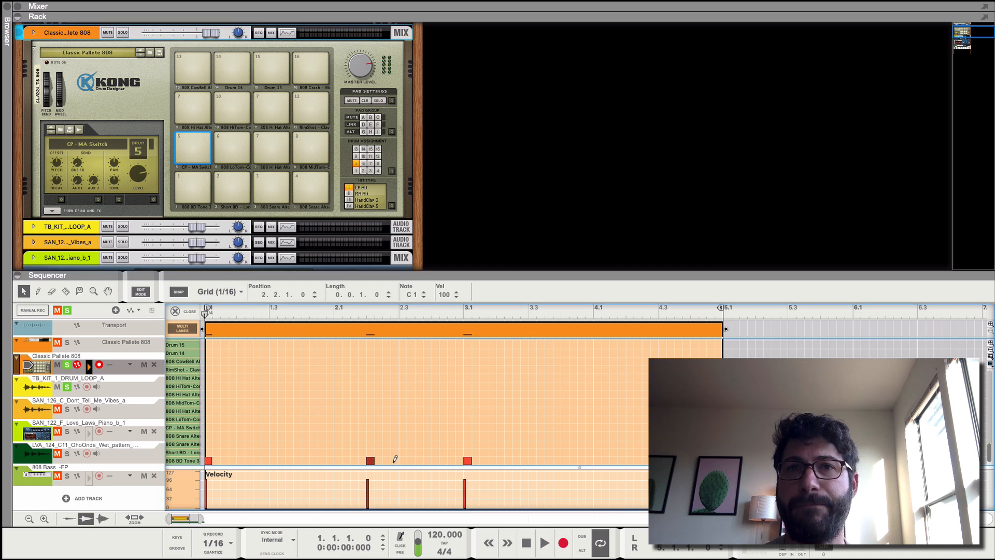
pyautogui.click(393, 460)
pyautogui.click(400, 460)
pyautogui.press('space')
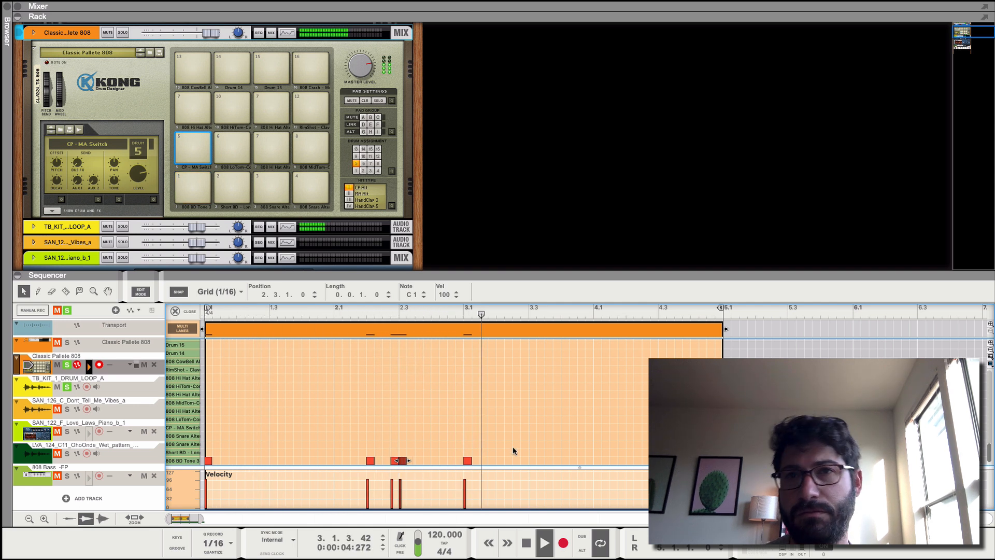
pyautogui.press('space')
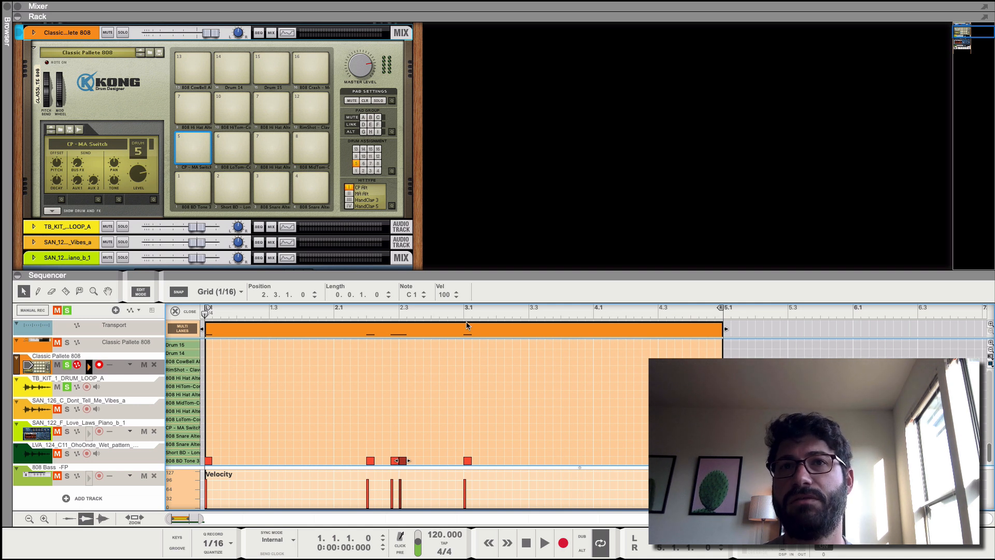
# Add 808 BD Tone 3 kicks at 4.1.1, 4.1.4 and 4.3.1, checking the pattern by playback.
pyautogui.press('space')
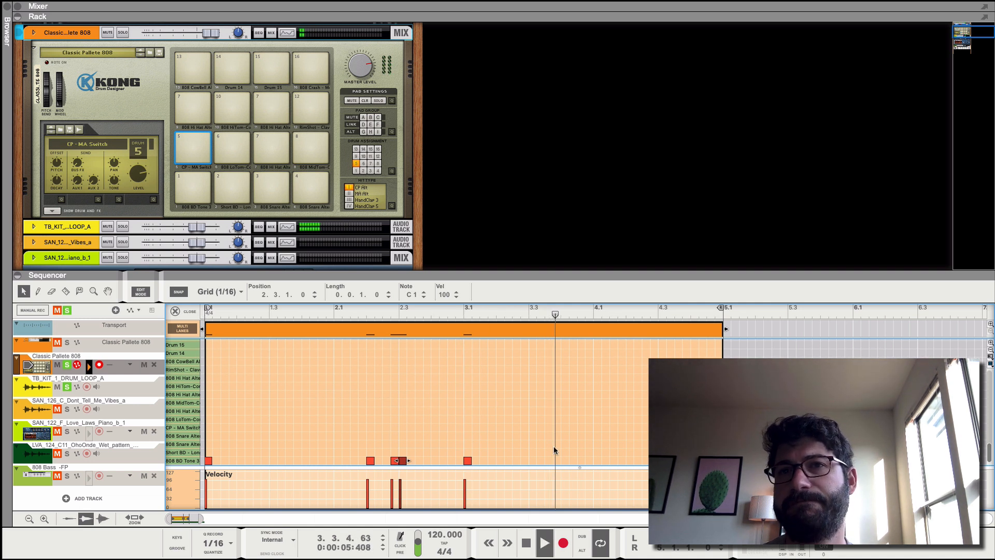
pyautogui.press('space')
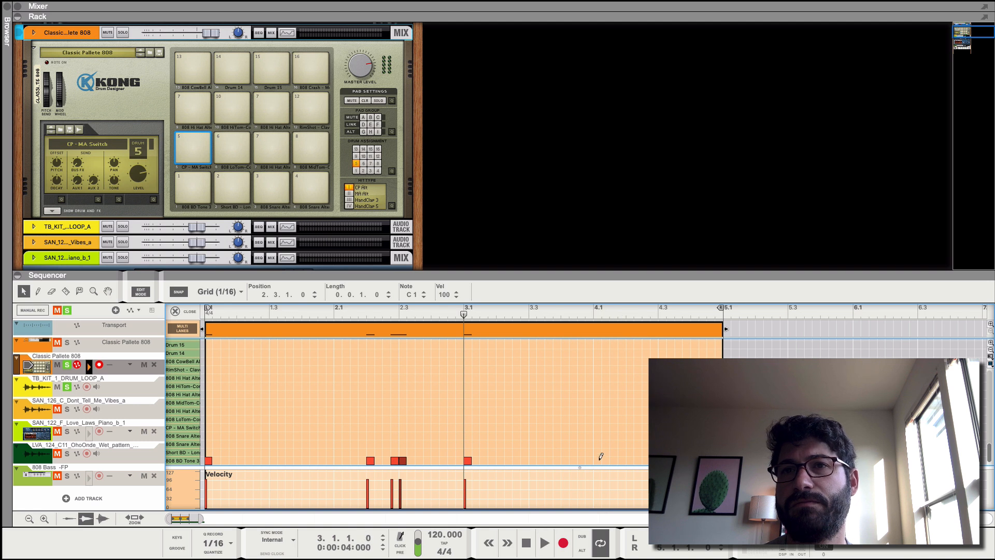
pyautogui.click(598, 460)
pyautogui.click(621, 460)
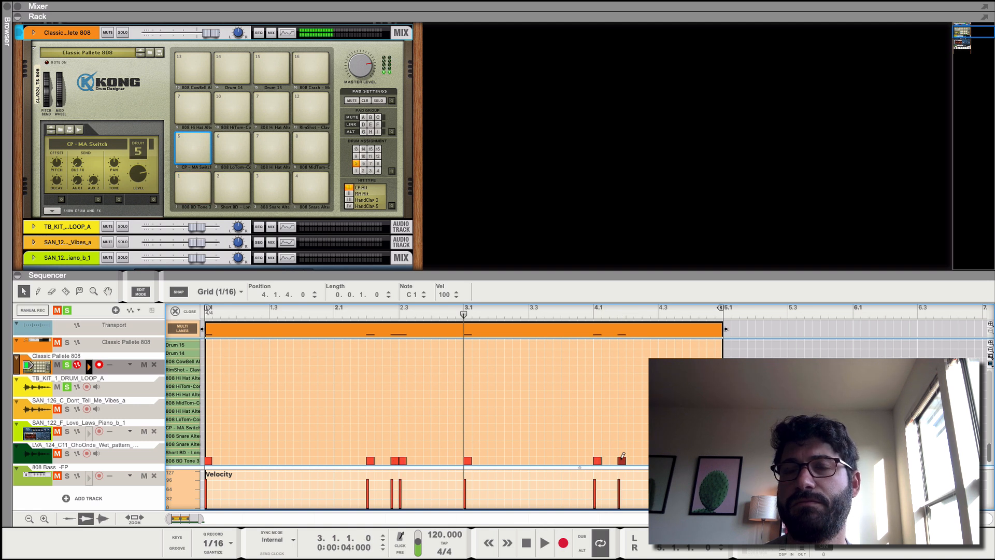
pyautogui.press('space')
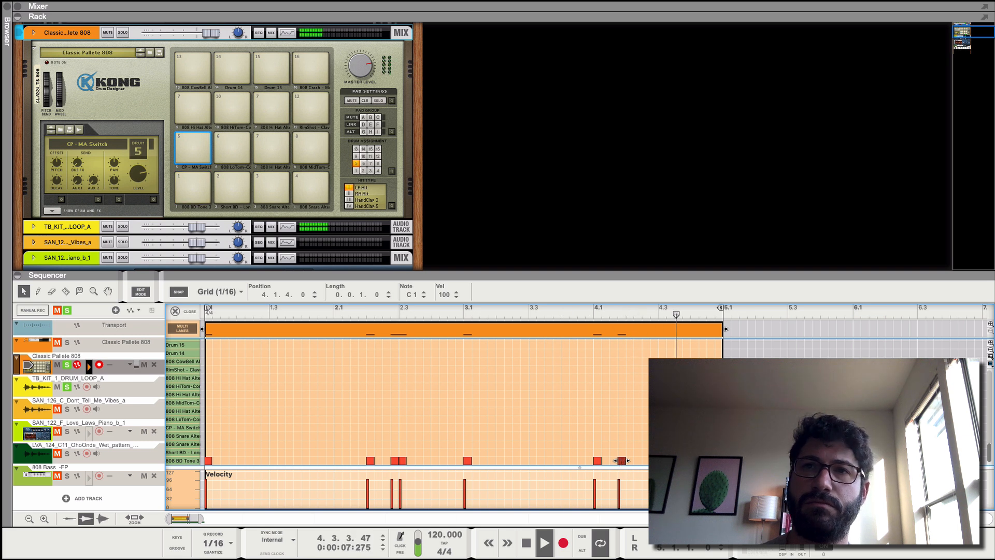
pyautogui.press('space')
pyautogui.doubleClick(662, 461)
pyautogui.press('space')
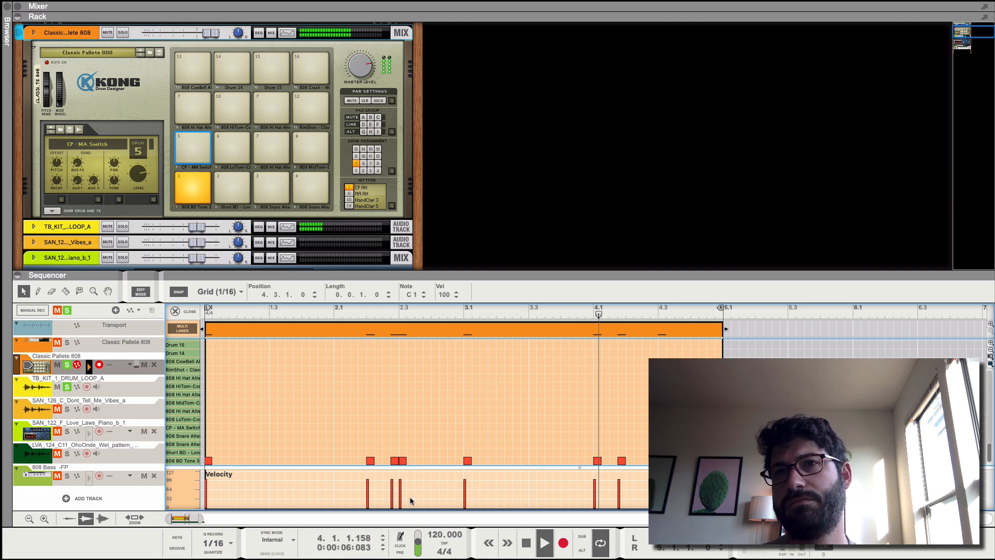
pyautogui.press('space')
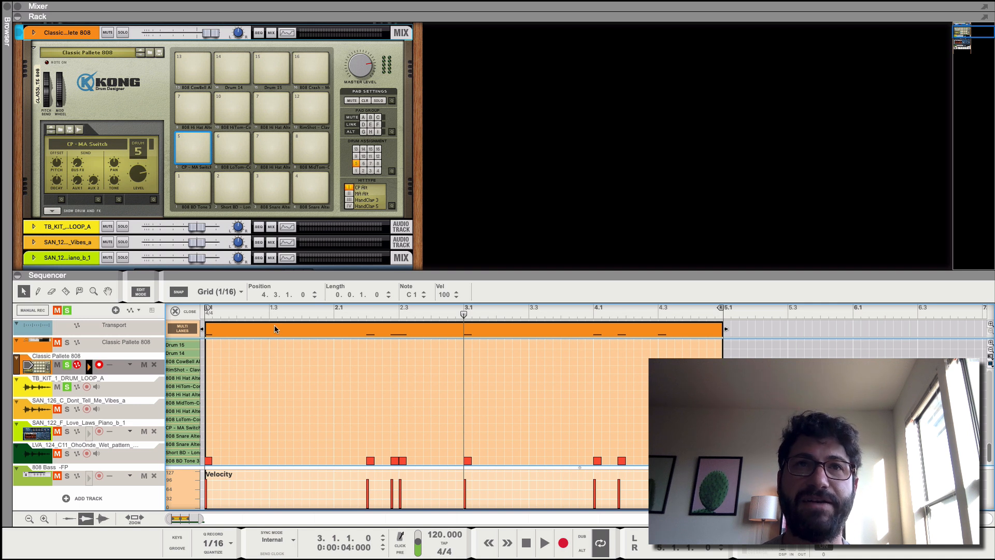
# Add 808 snare hits on D1 at 1.3.1 and 3.3.1, and listen to them with the kicks.
pyautogui.press('space')
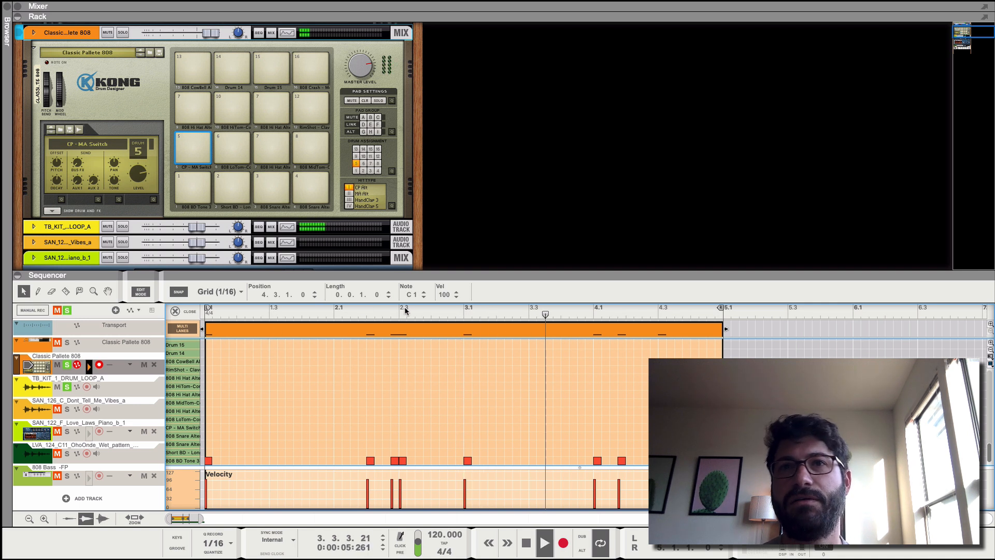
pyautogui.press('space')
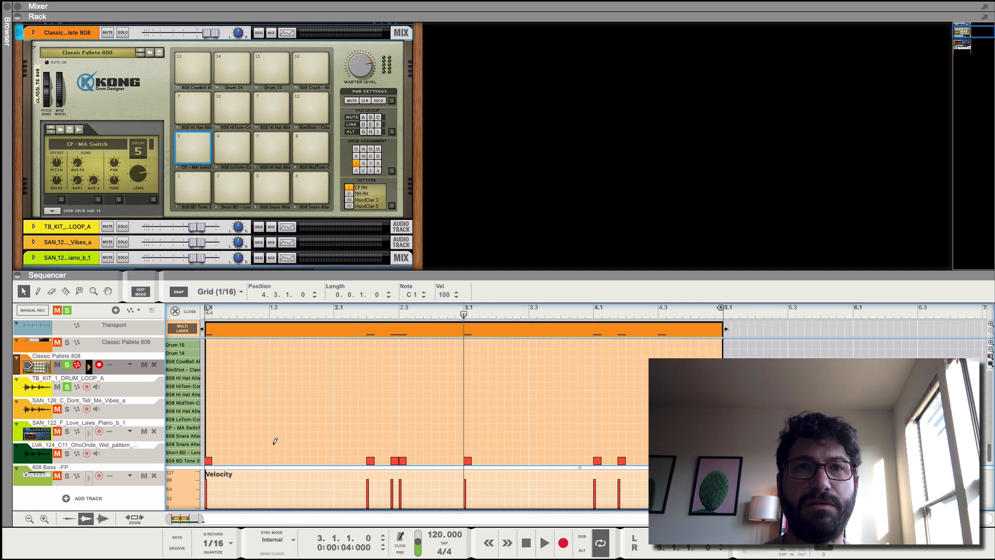
pyautogui.click(531, 444)
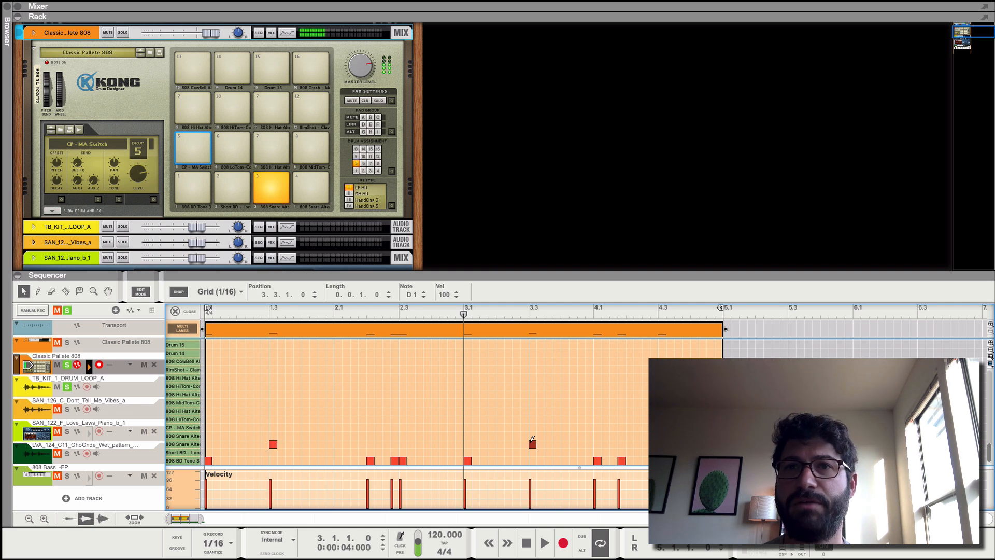
pyautogui.press('space')
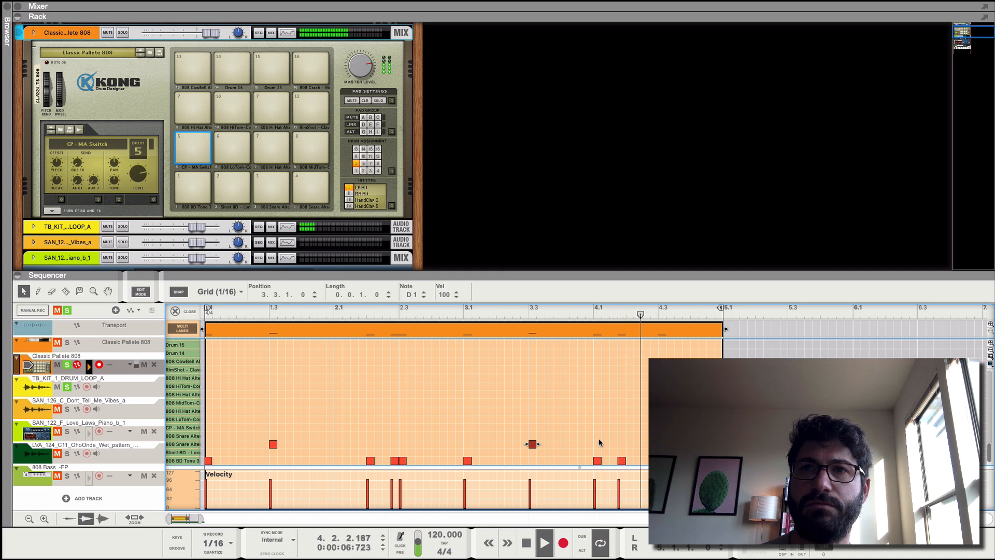
pyautogui.press('space')
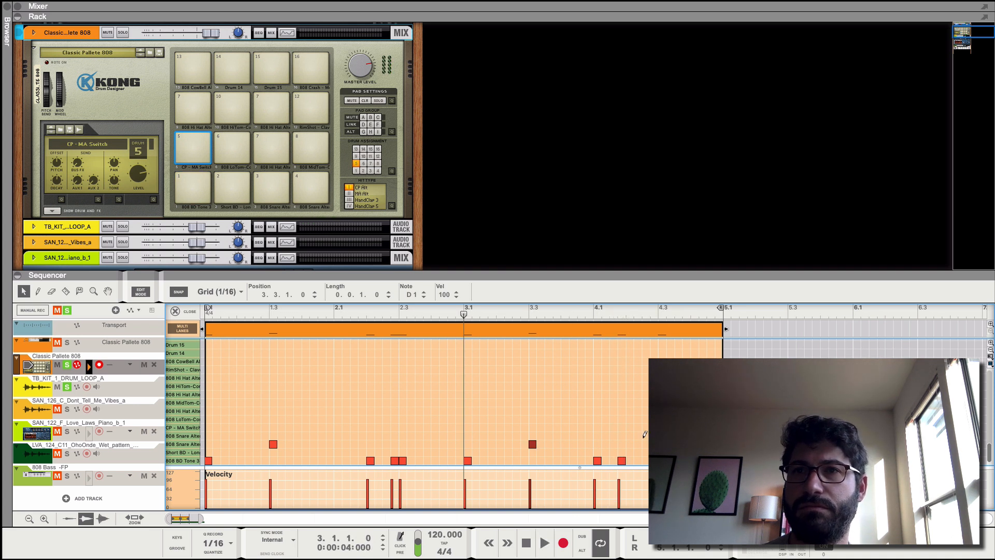
# Add an 808 snare hit on D1 at 4.3.1 and closing D#1 snare hits ending at 4.4.4.
pyautogui.click(662, 435)
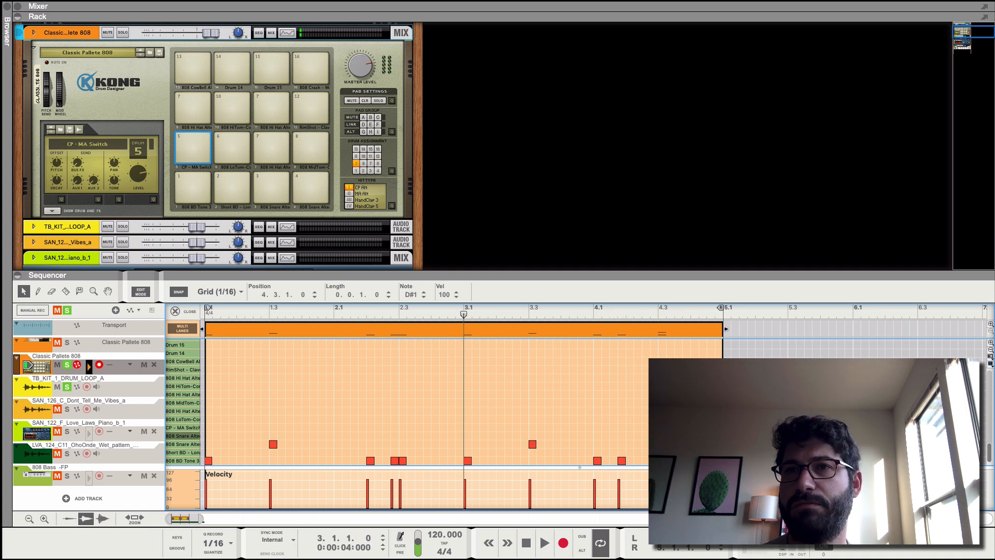
pyautogui.moveTo(662, 436); pyautogui.dragTo(662, 444)
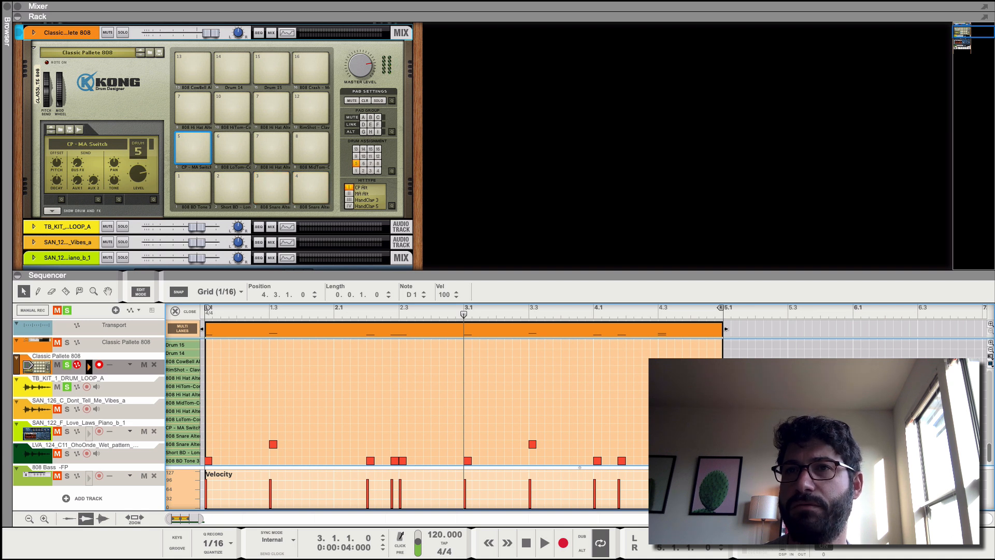
pyautogui.doubleClick(694, 436)
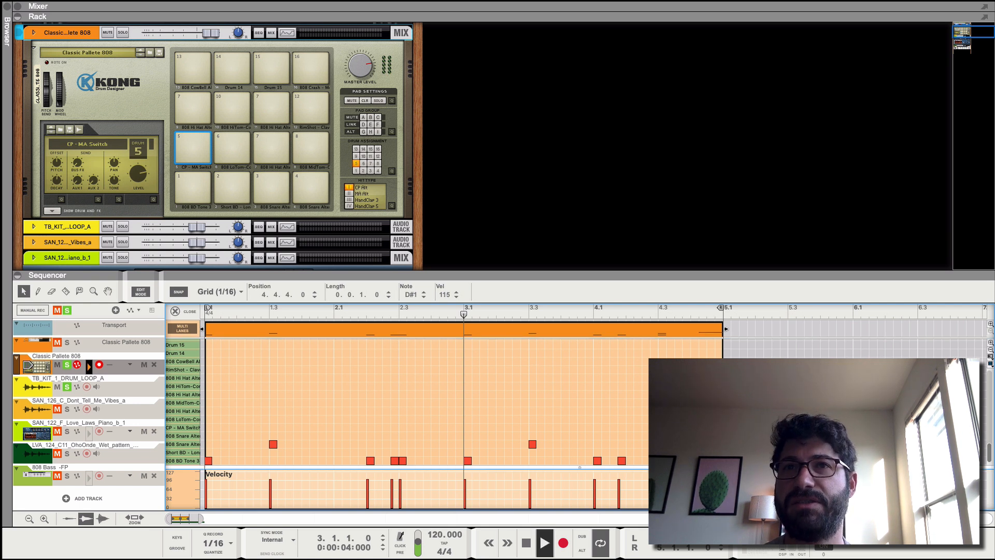
# Add an 808 snare hit on D1 in bar 2, adjusting its position to 2.2.2 while checking the pattern by playback.
pyautogui.press('space')
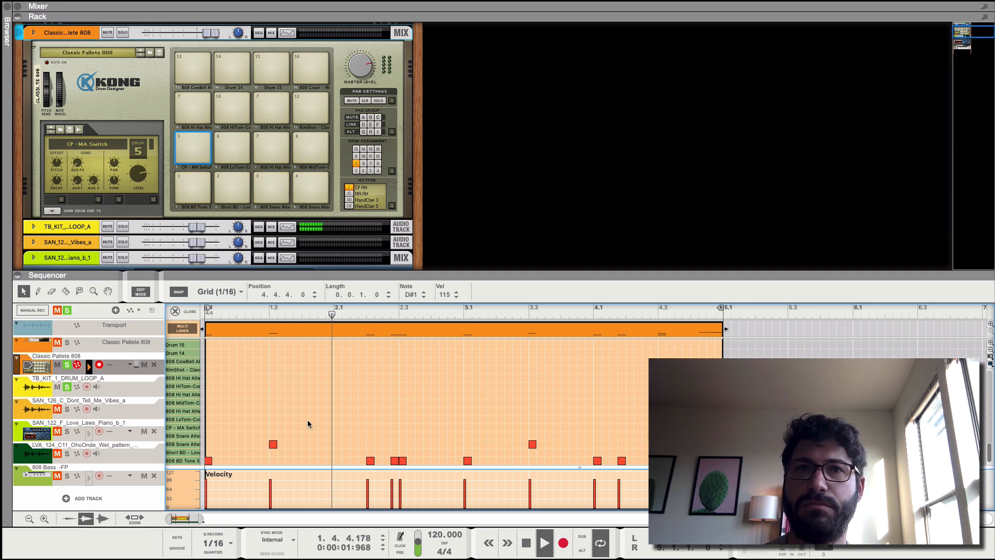
pyautogui.press('space')
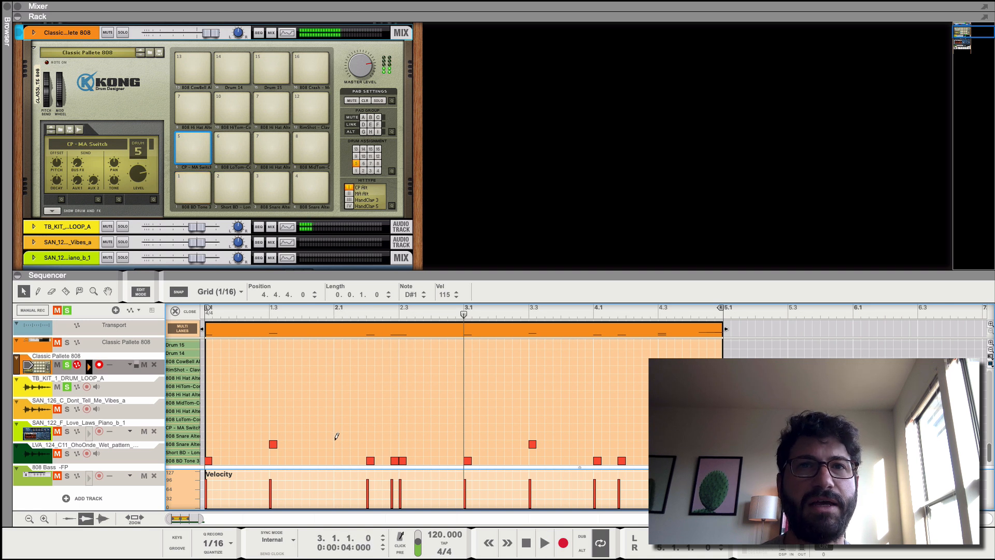
pyautogui.click(361, 444)
pyautogui.press('space')
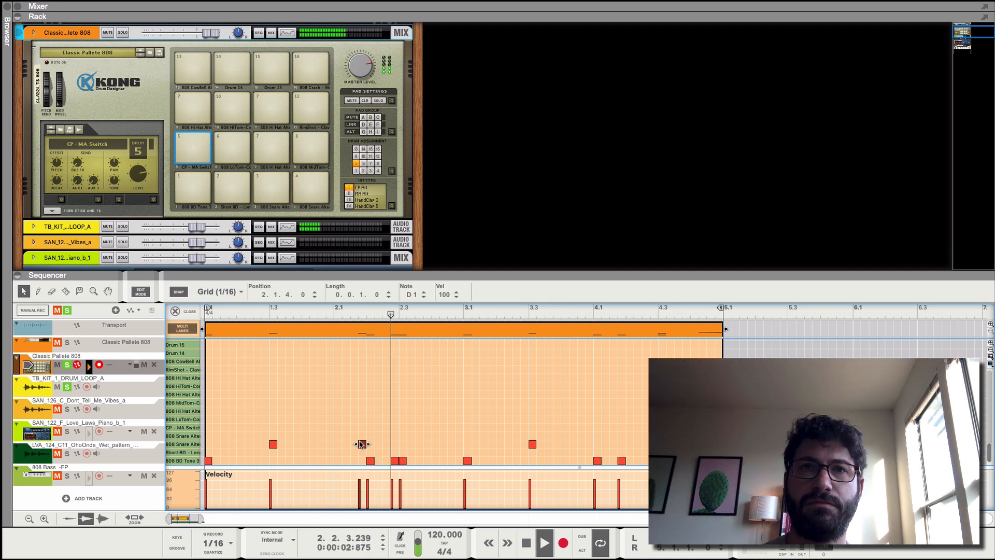
pyautogui.press('space')
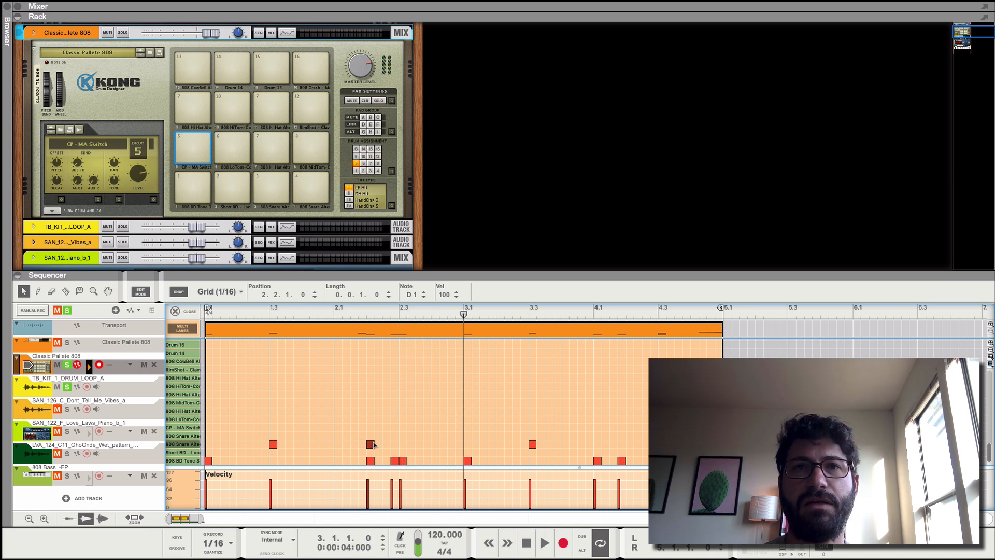
pyautogui.press('space')
pyautogui.press('space')
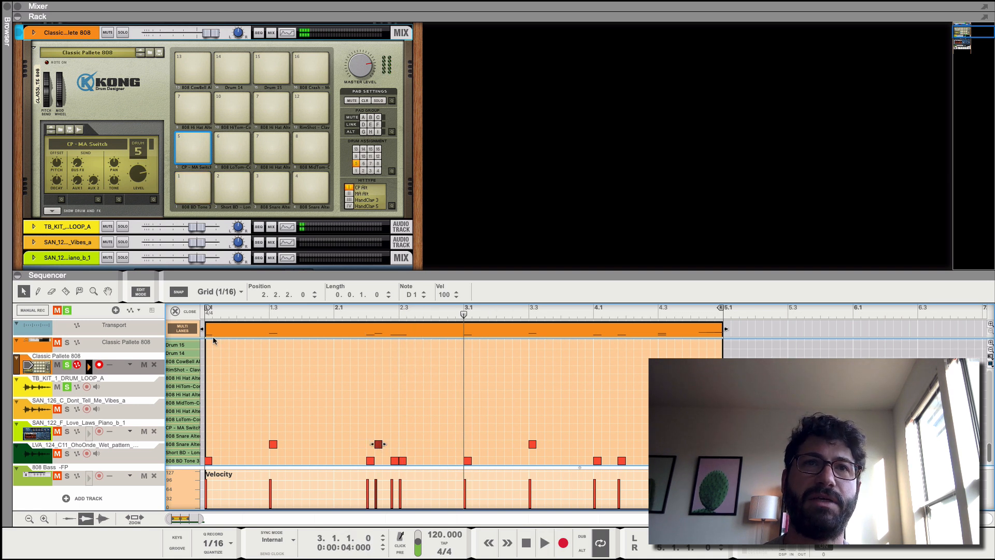
pyautogui.press('space')
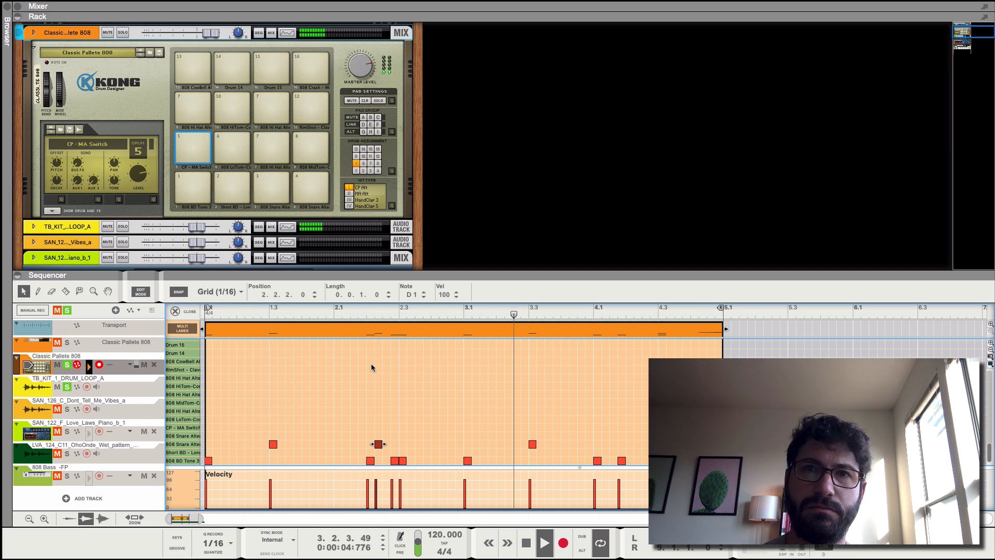
pyautogui.press('space')
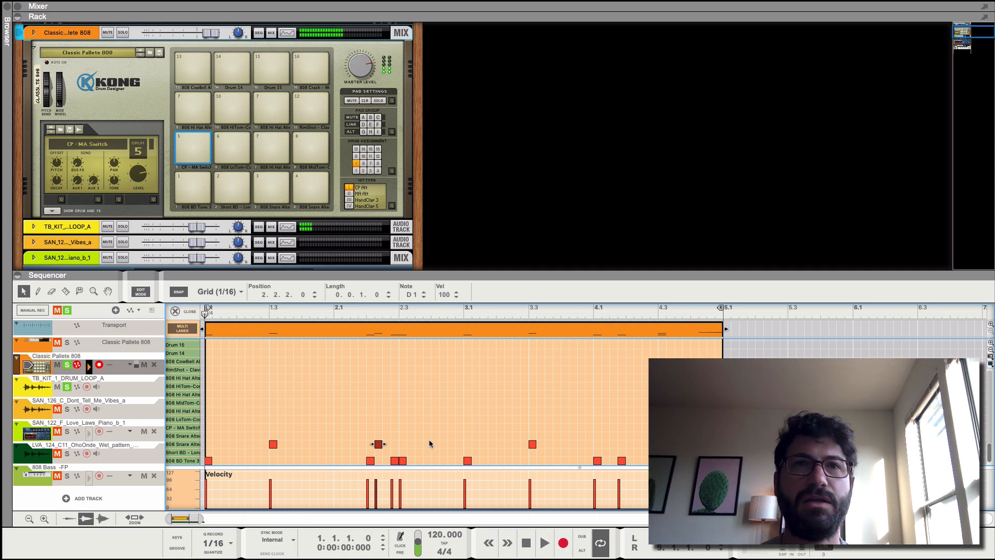
# Add CP - MA Switch clap hits on E1 at 1.3.1, 3.3.1 and 4.3.1.
pyautogui.click(181, 428)
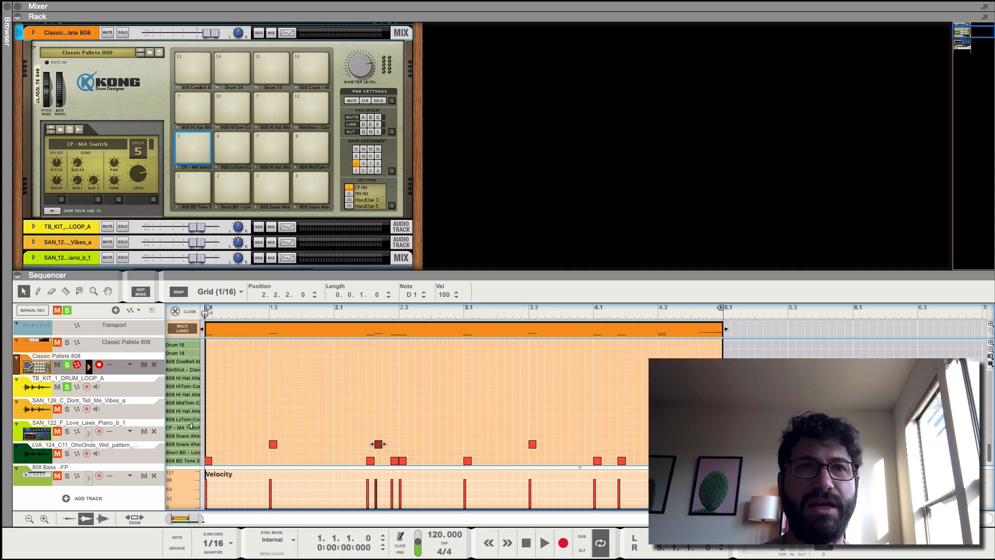
pyautogui.click(274, 426)
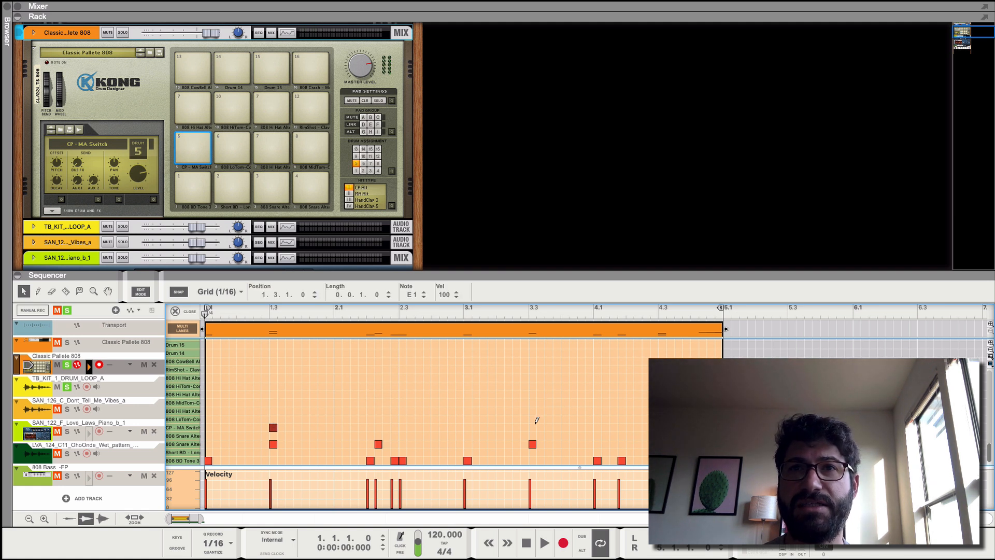
pyautogui.moveTo(533, 419); pyautogui.dragTo(534, 428)
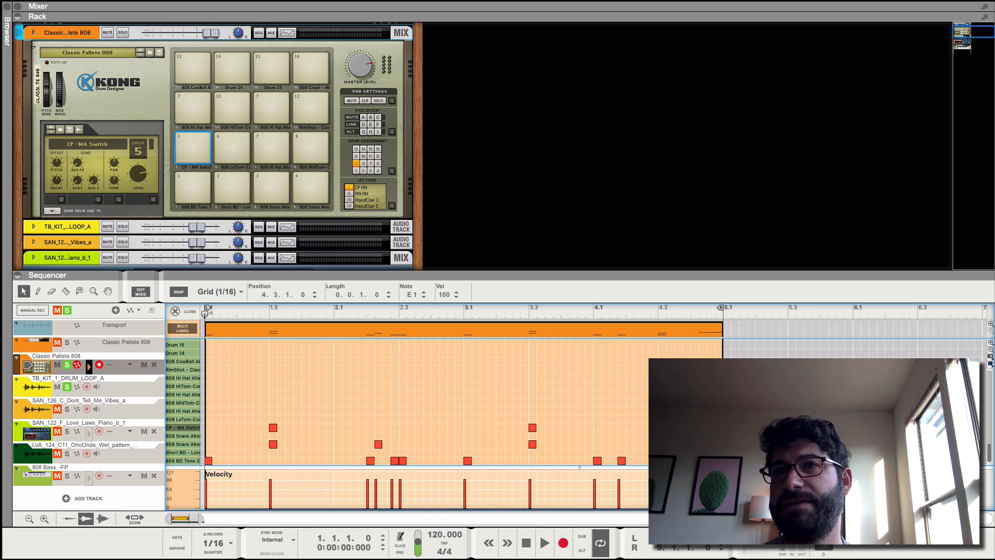
pyautogui.click(662, 428)
# Shift all the clap hits slightly early, starting at 1.2.4.229, and set the clap drum's level to 66.
pyautogui.moveTo(678, 419); pyautogui.dragTo(266, 430)
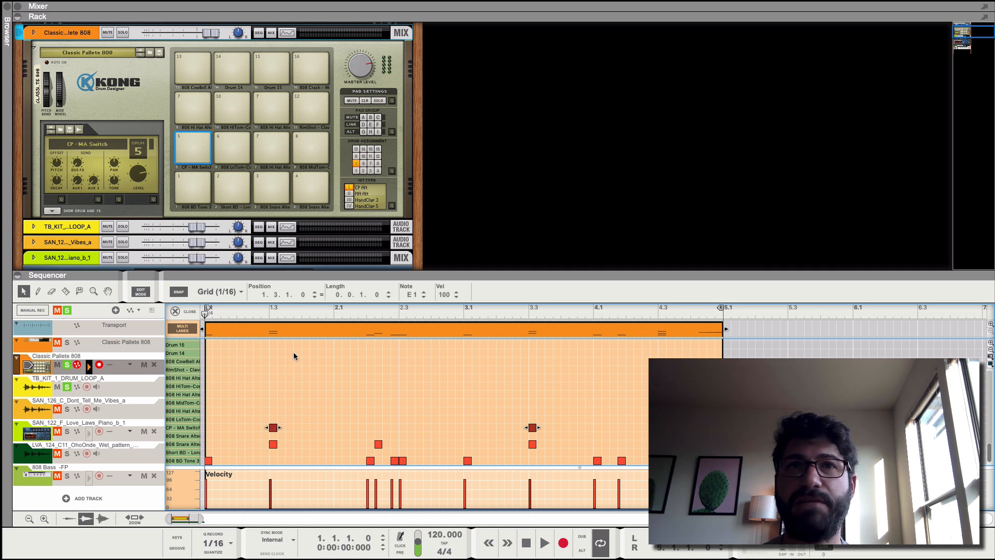
pyautogui.doubleClick(303, 295)
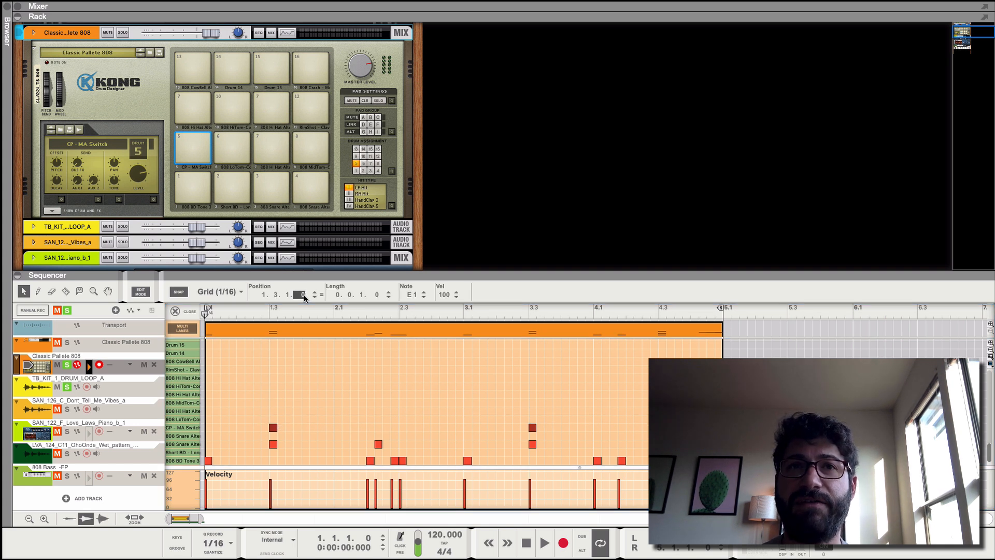
pyautogui.press('Down')
pyautogui.press('Return')
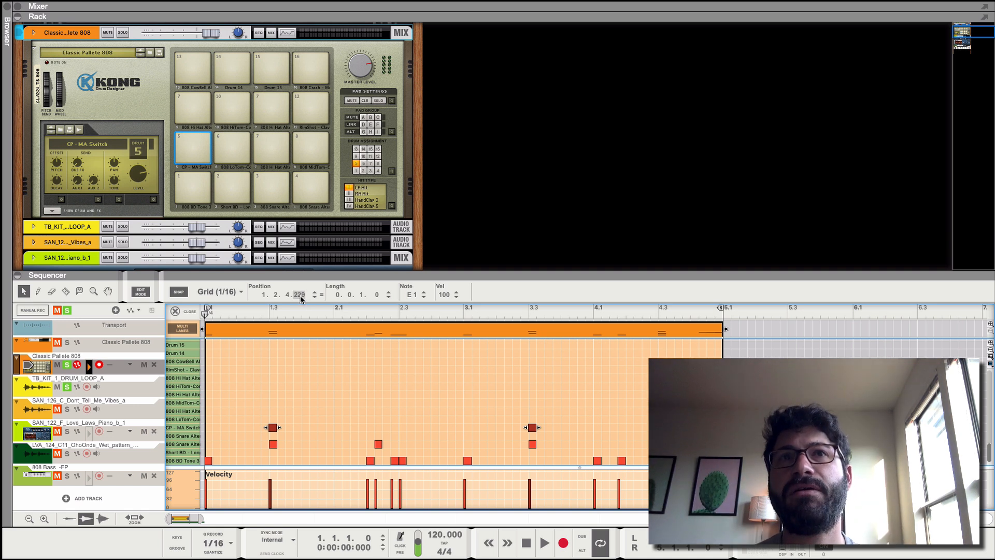
pyautogui.click(143, 173)
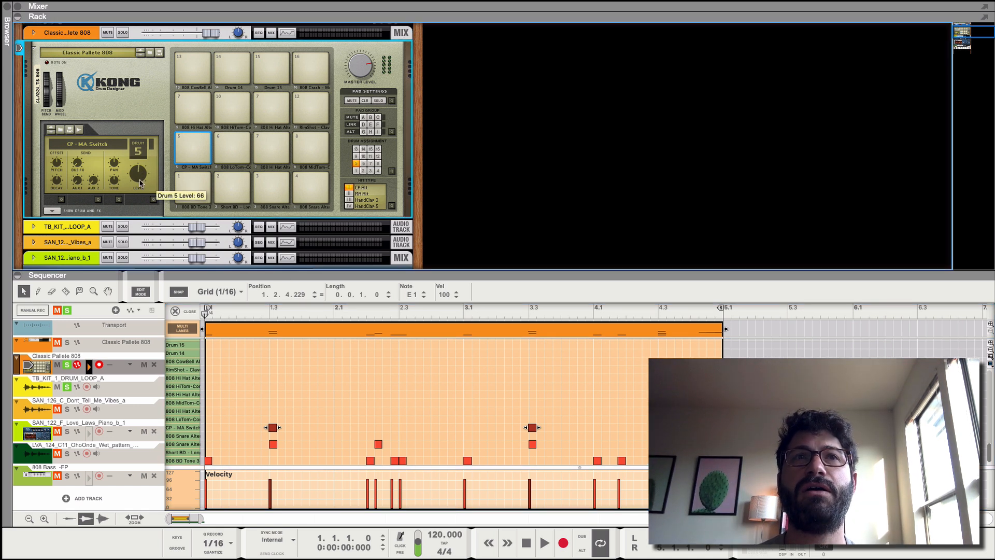
# Fine-tune the early timing of the selected claps during playback, setting the first one's position to 1.2.4.211.
pyautogui.press('space')
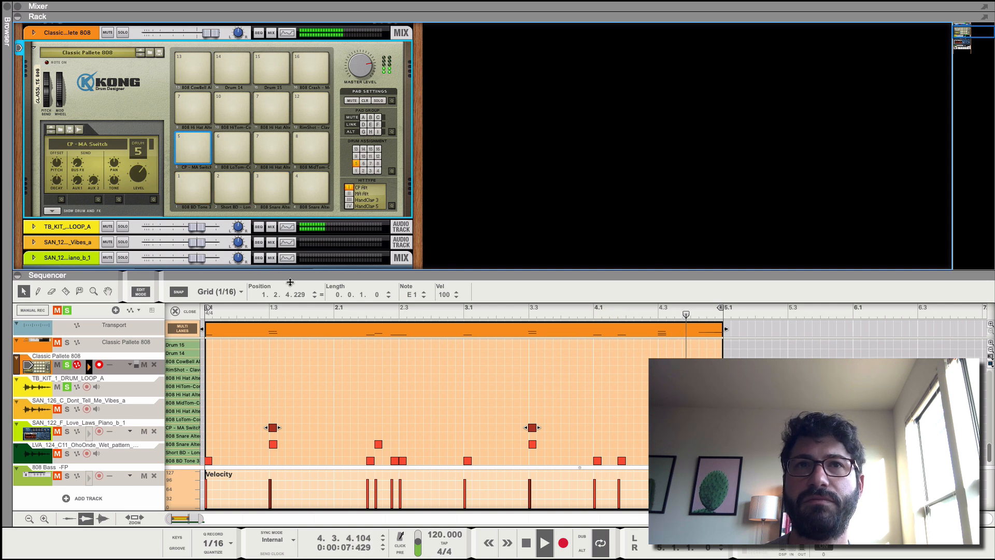
pyautogui.moveTo(299, 294); pyautogui.dragTo(300, 325)
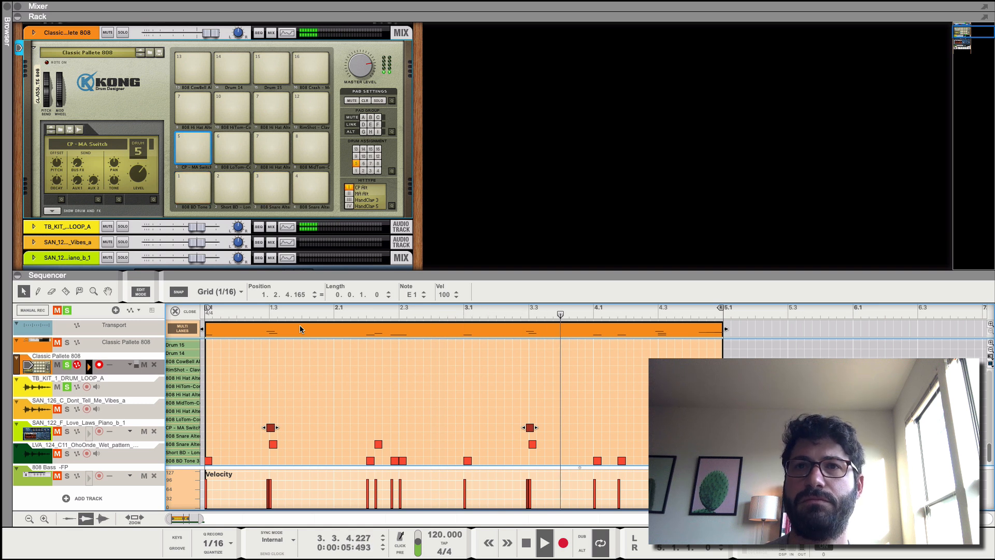
pyautogui.click(302, 294)
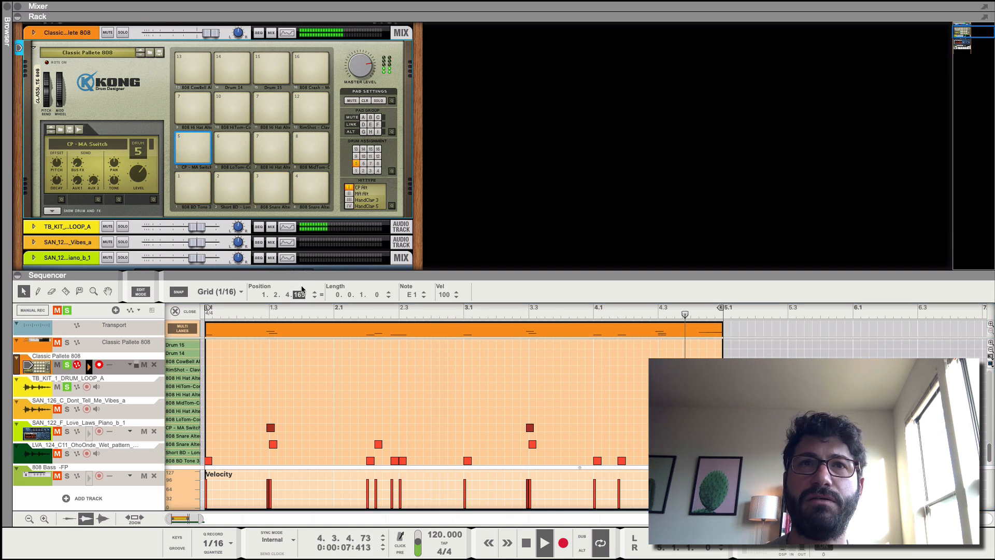
pyautogui.moveTo(301, 283); pyautogui.dragTo(302, 281)
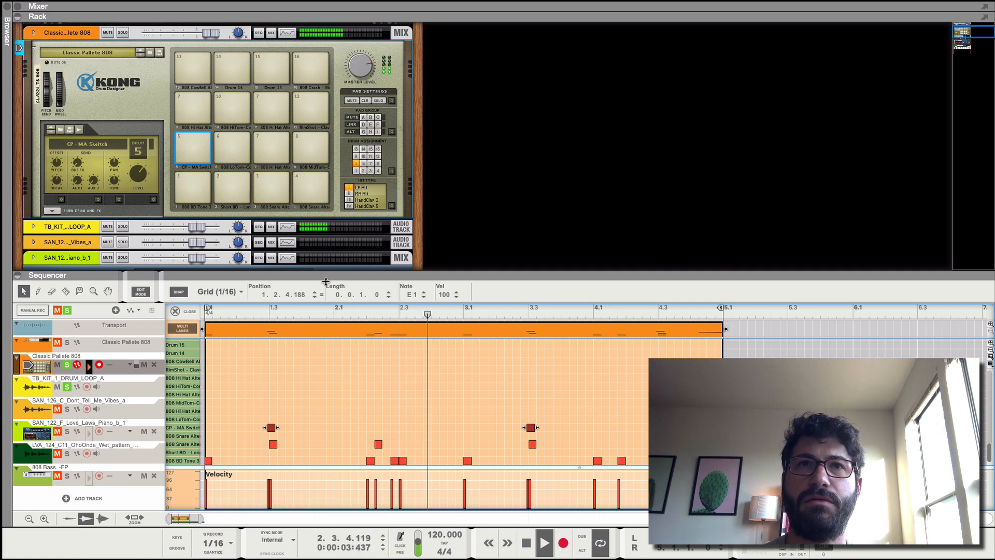
pyautogui.click(298, 295)
pyautogui.write('211')
pyautogui.press('Return')
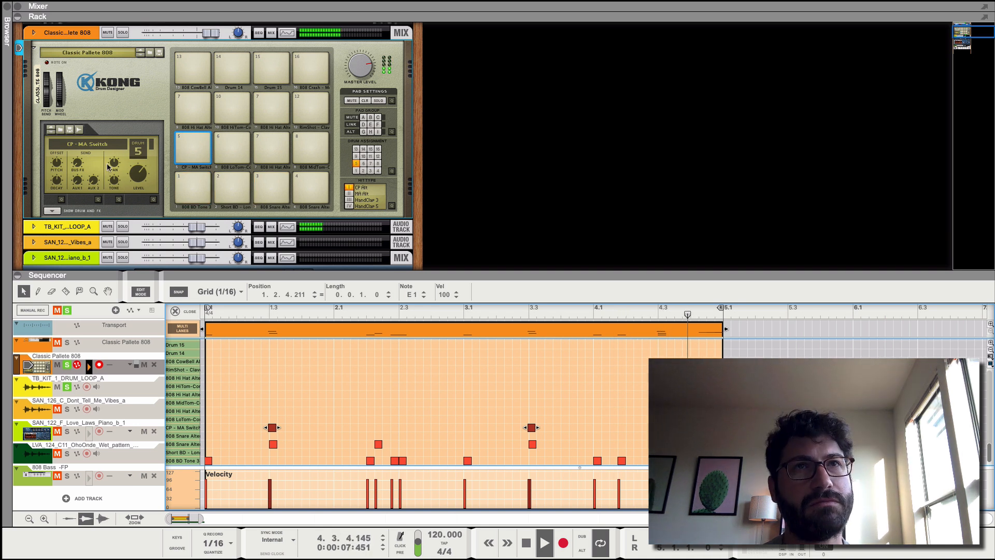
pyautogui.press('space')
# Audition the remaining Kong drum sounds, including the toms, hi-hats, cowbell and crash.
pyautogui.click(235, 148)
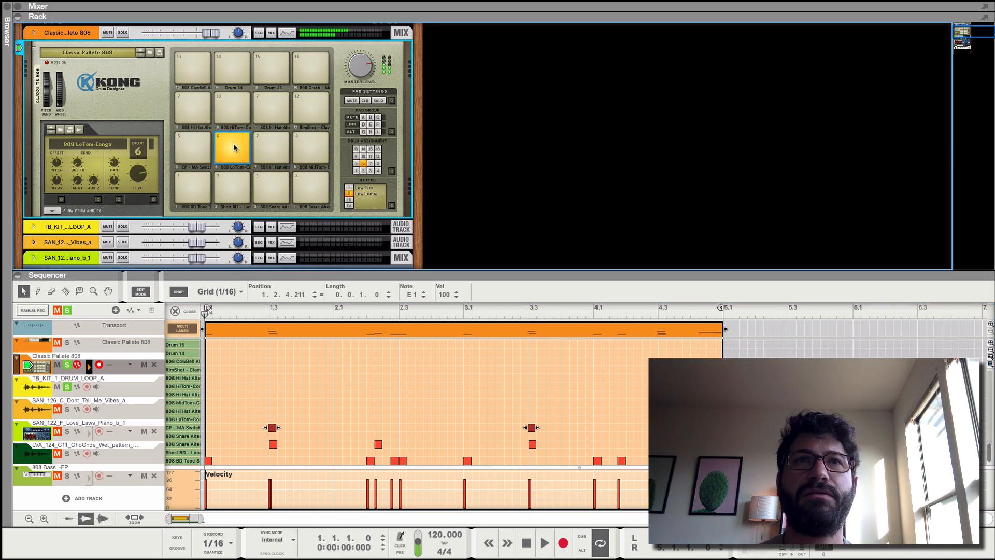
pyautogui.click(268, 144)
pyautogui.click(322, 147)
pyautogui.click(312, 124)
pyautogui.click(271, 108)
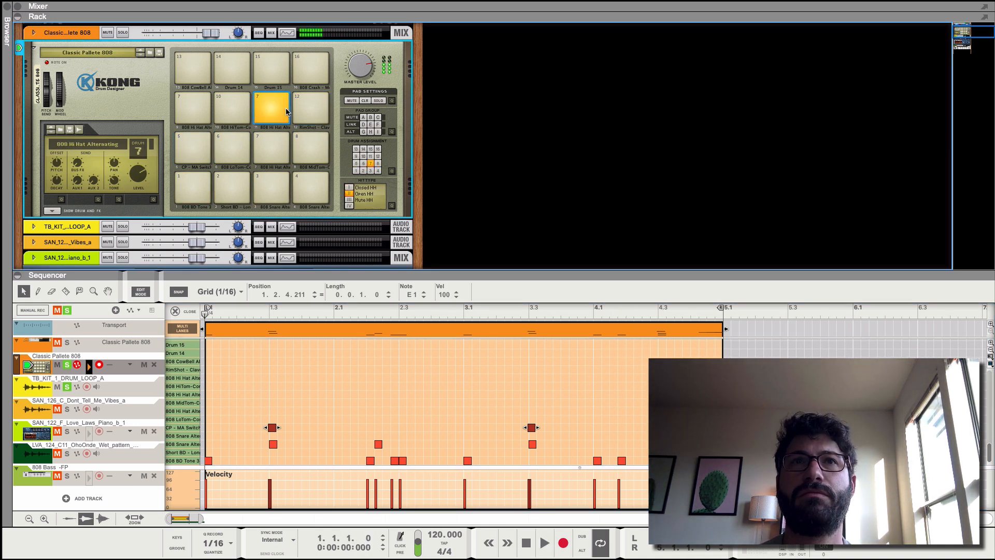
pyautogui.click(182, 107)
pyautogui.click(187, 70)
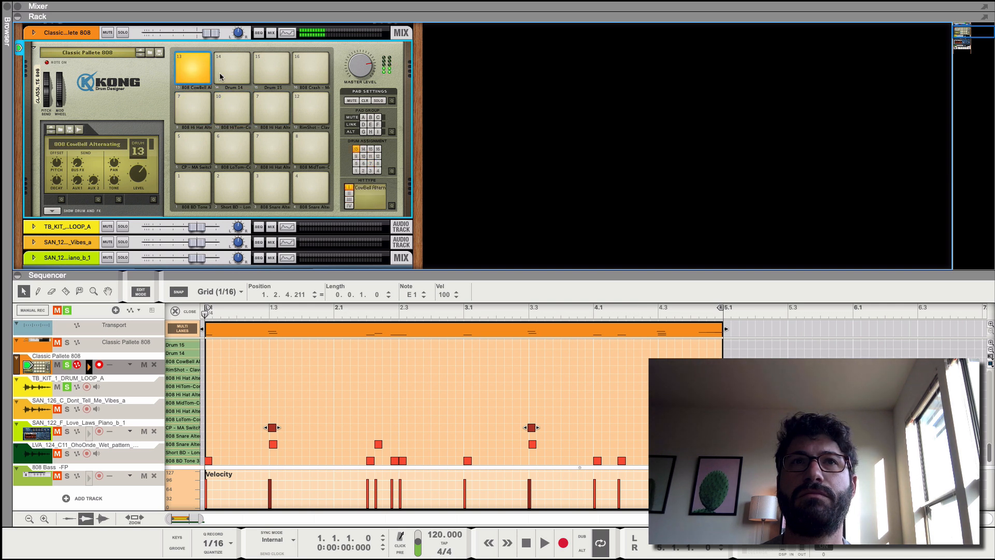
pyautogui.click(232, 68)
pyautogui.click(313, 61)
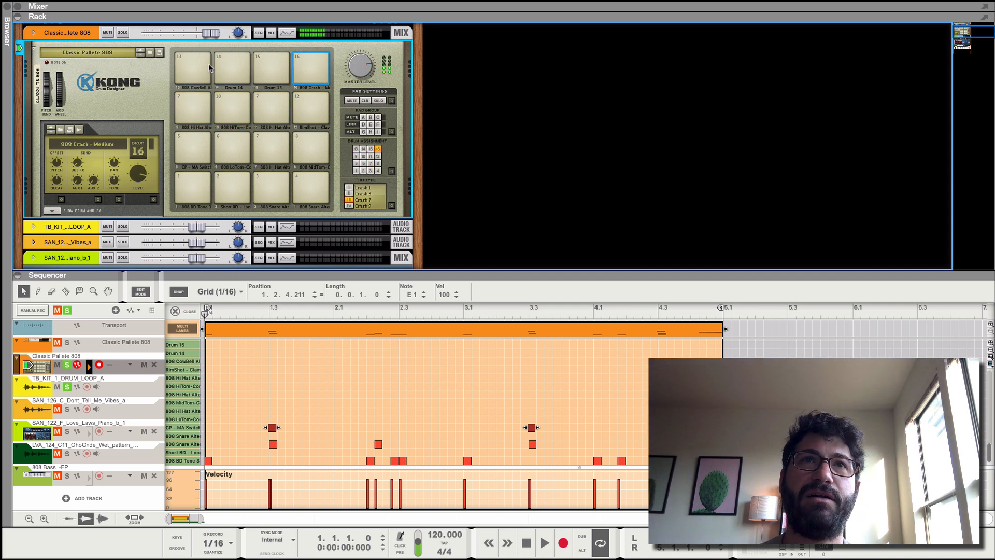
# Add 808 CowBell hits on C2 at 1.1.1 and 3.1.1, trying the second at 1.1.3 and 1.1.4 during playback.
pyautogui.click(195, 69)
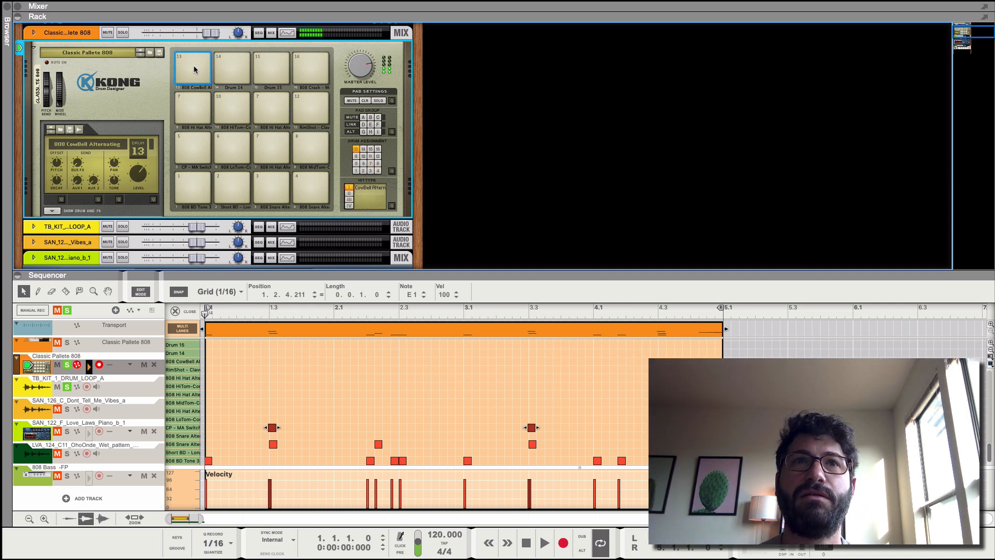
pyautogui.click(209, 359)
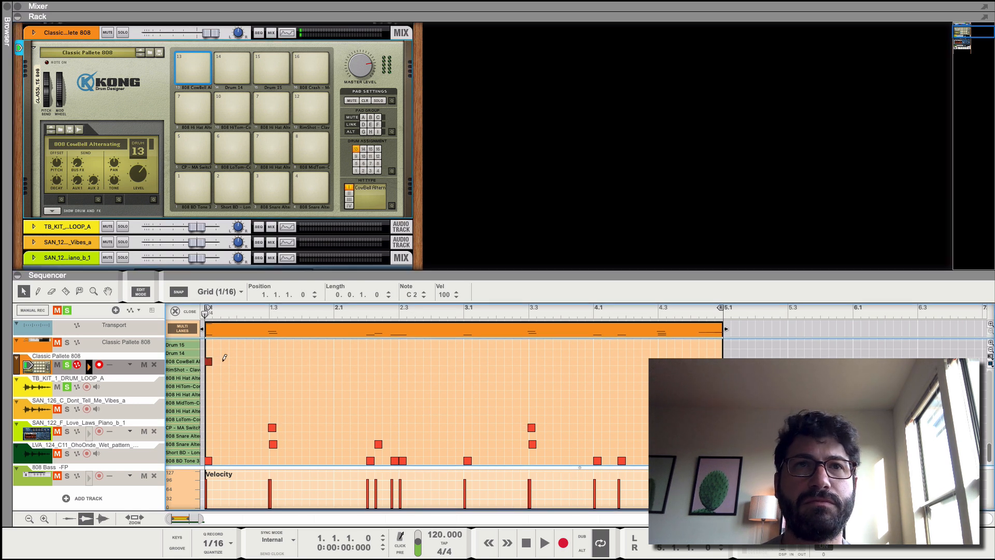
pyautogui.click(224, 361)
pyautogui.press('space')
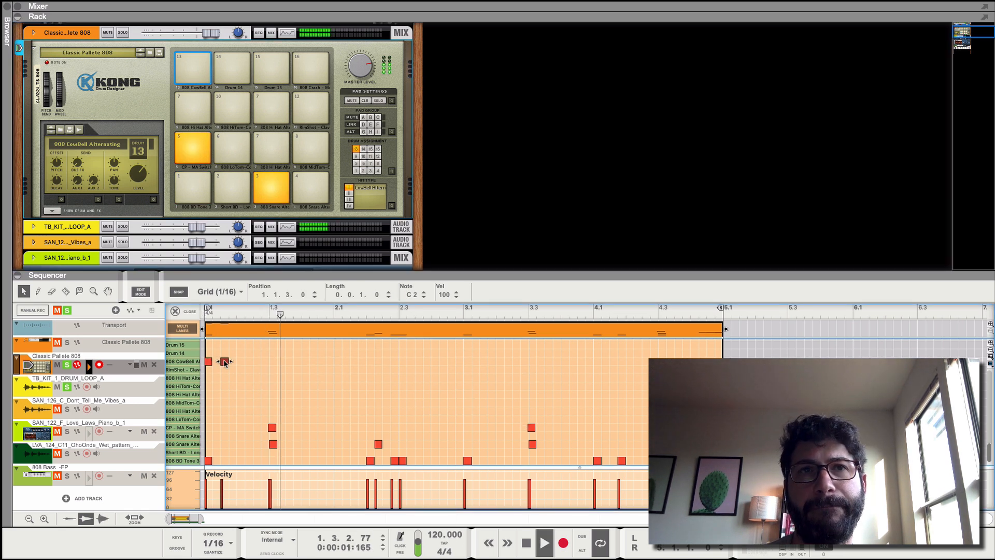
pyautogui.moveTo(224, 361); pyautogui.dragTo(228, 363)
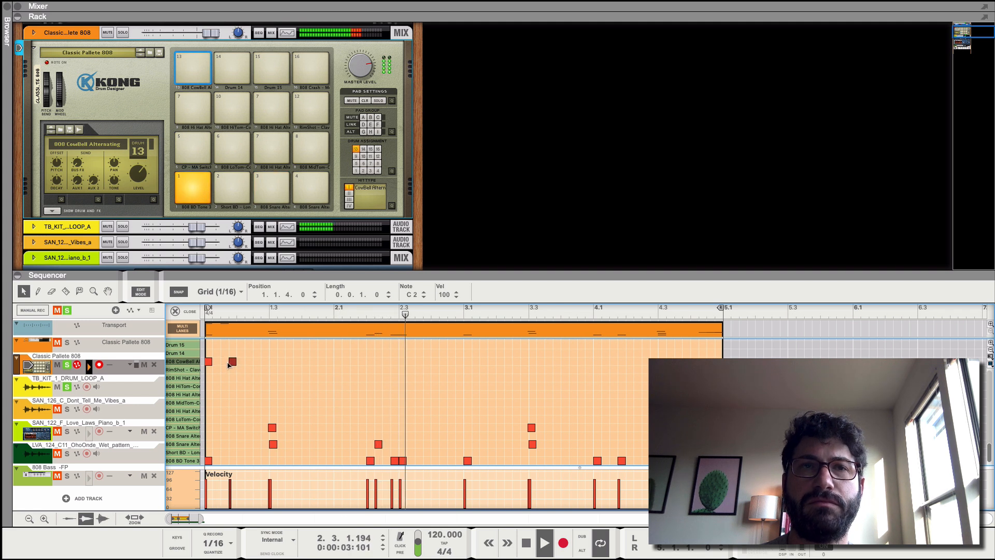
pyautogui.press('space')
pyautogui.moveTo(229, 363); pyautogui.dragTo(472, 366)
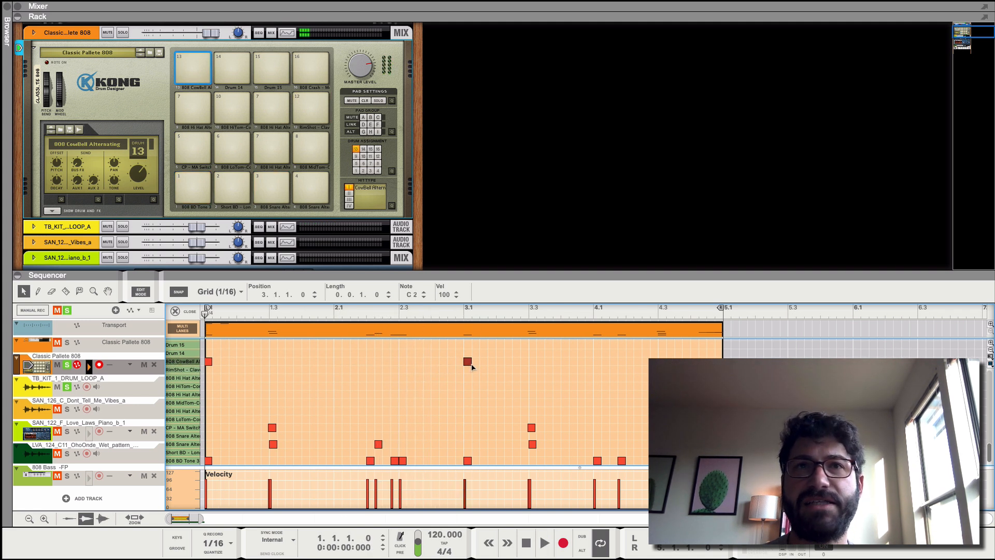
# Add an 808 CowBell hit at 3.1.3, compare it with 3.2.1, and listen to the pattern.
pyautogui.click(489, 361)
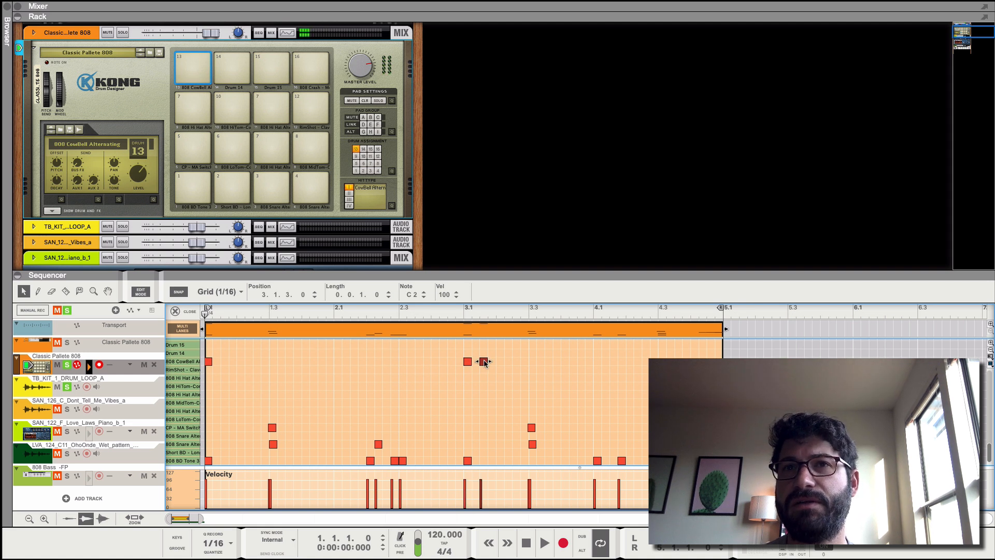
pyautogui.press('space')
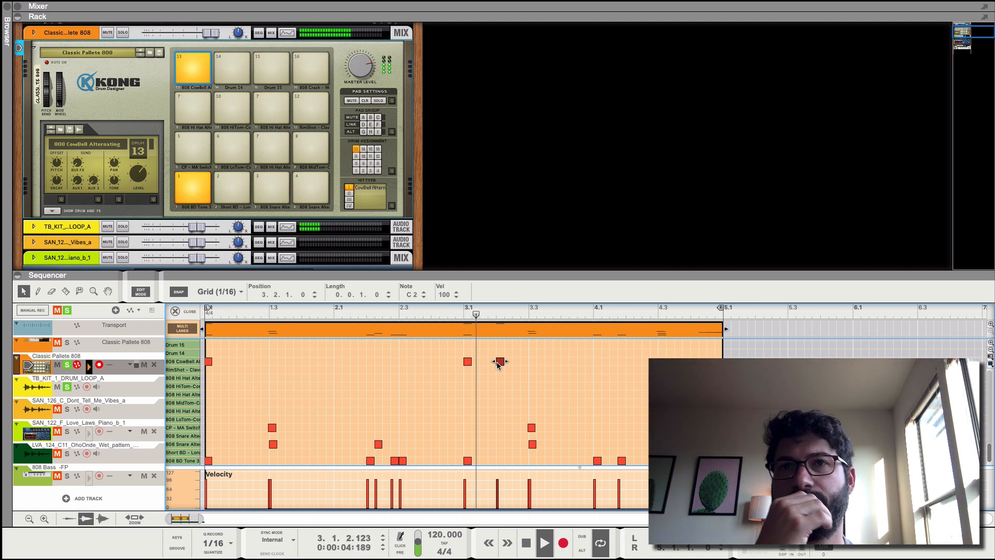
pyautogui.press('space')
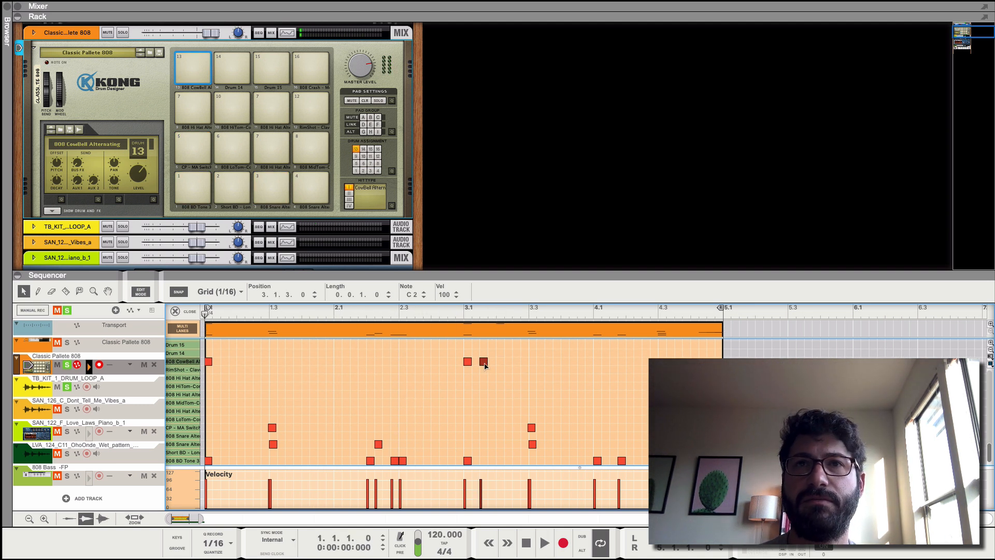
pyautogui.press('space')
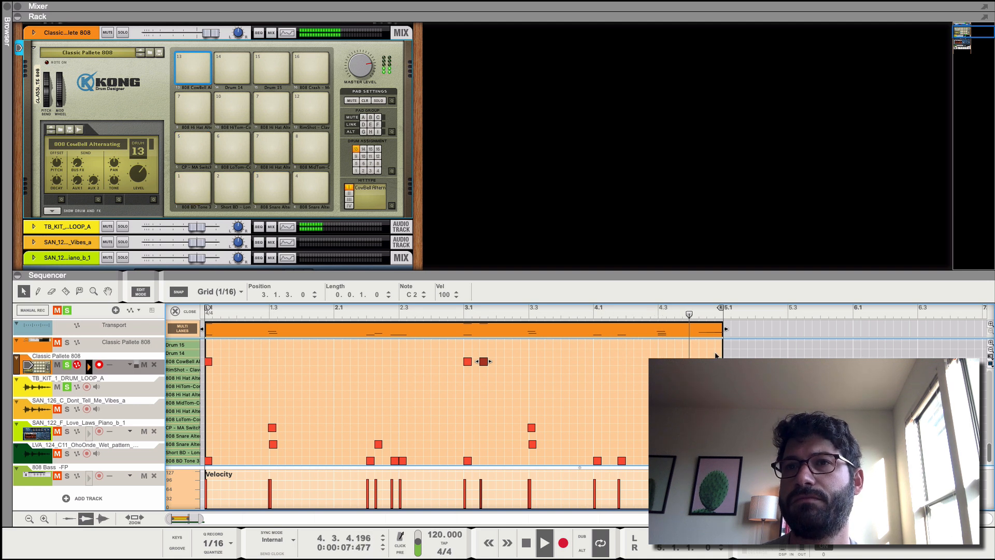
pyautogui.press('space')
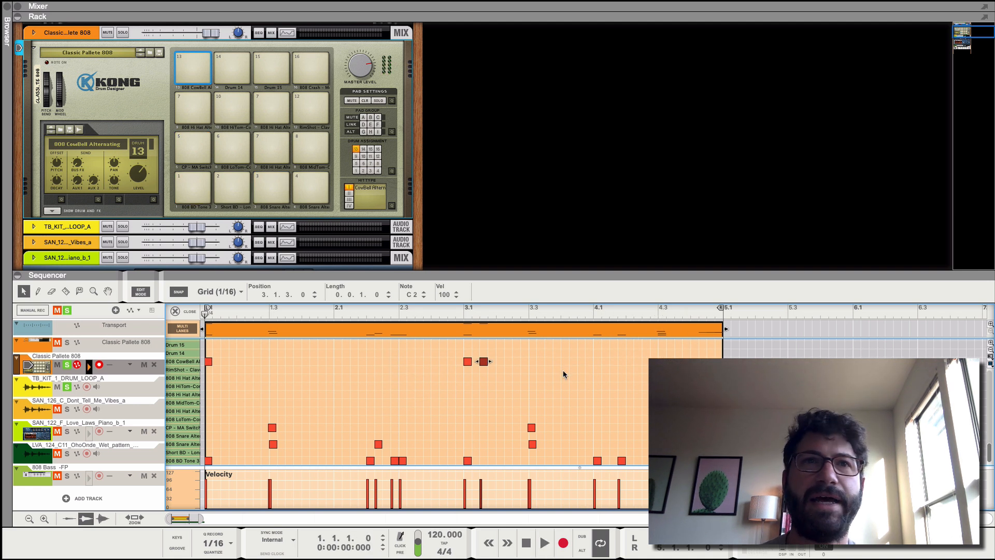
# Add an 808 Crash hit on D#2 at 1.1.1 and set the crash drum's level to 56.
pyautogui.scroll(5, 562, 370)
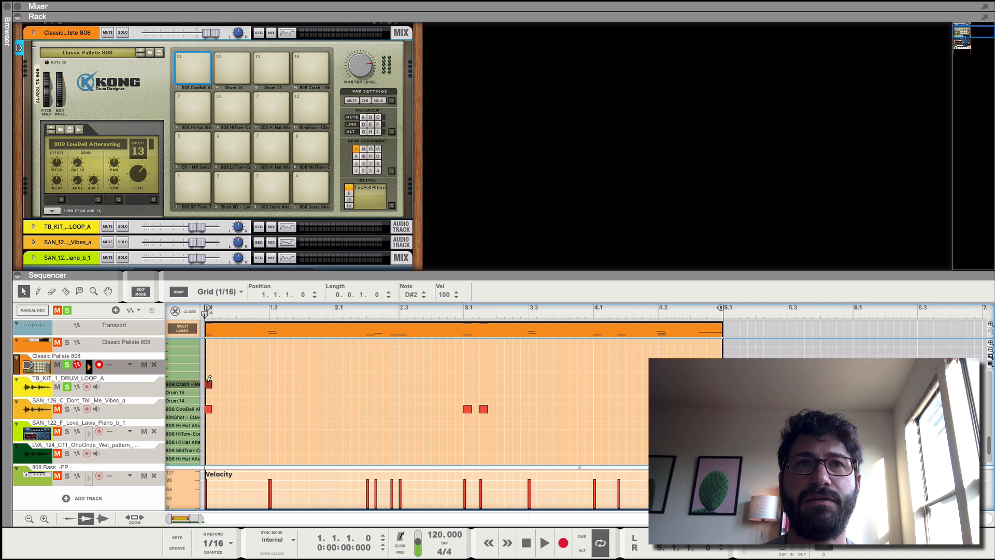
pyautogui.scroll(-2, 275, 399)
pyautogui.click(309, 68)
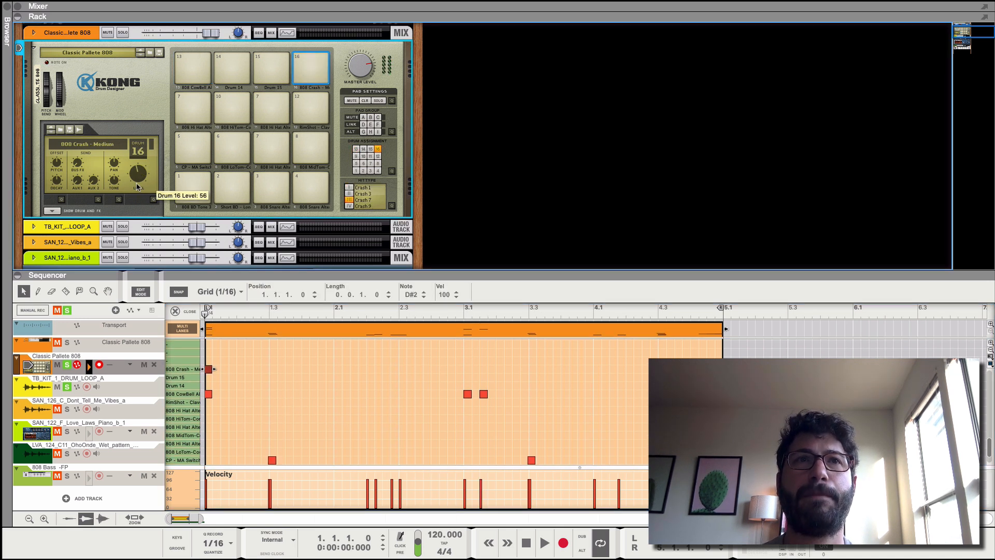
# Raise the 808 Crash drum's level slightly while listening to the four-bar pattern with the drum loop.
pyautogui.press('space')
pyautogui.moveTo(138, 182); pyautogui.dragTo(139, 175)
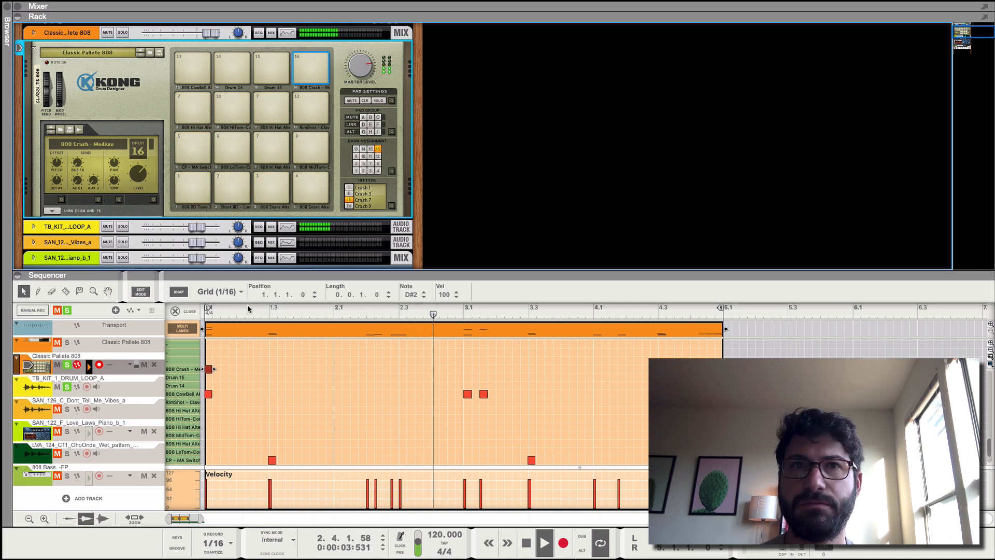
pyautogui.scroll(-2, 311, 389)
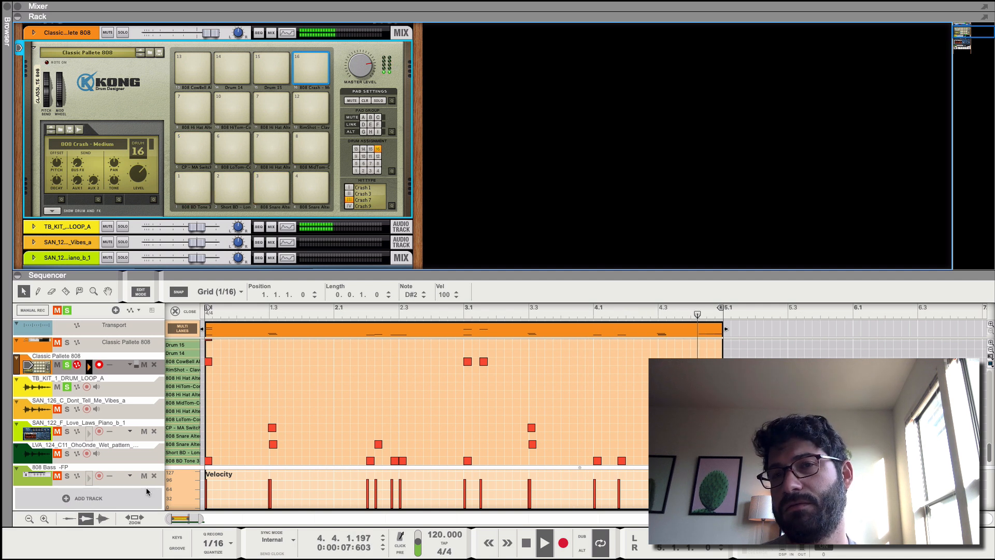
pyautogui.press('space')
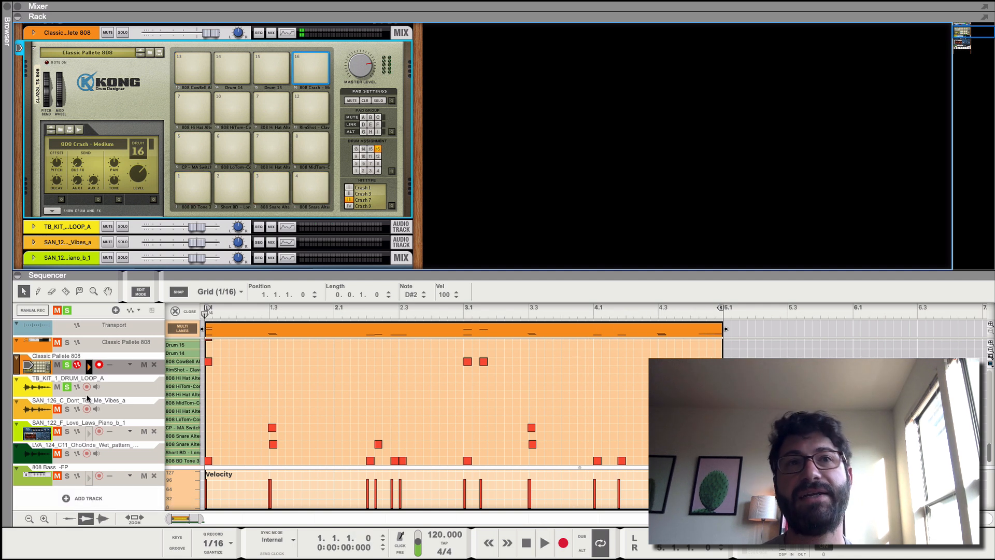
# Review the bank A groove choices for the Classic Pallete 808 note lane and show the ReGroove Mixer.
pyautogui.click(115, 368)
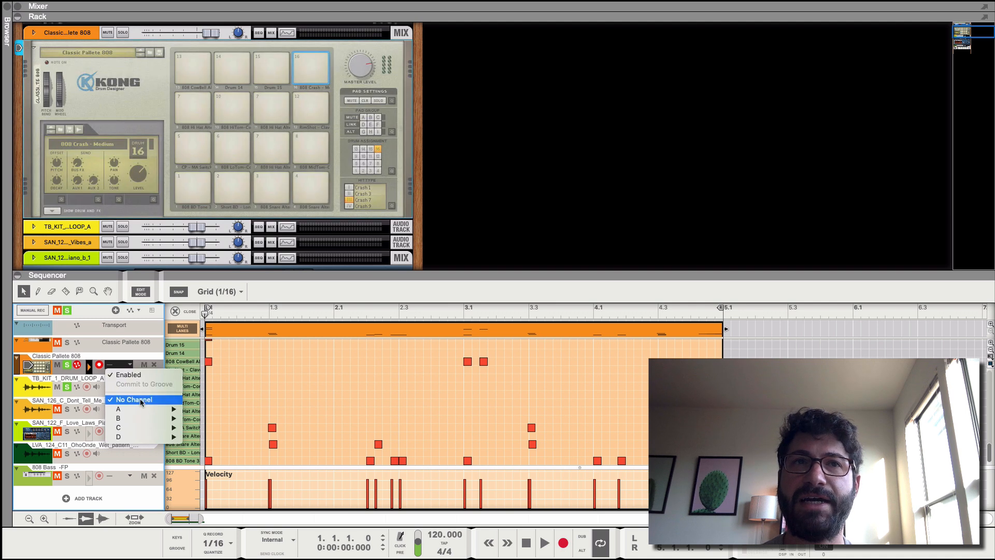
pyautogui.moveTo(144, 412)
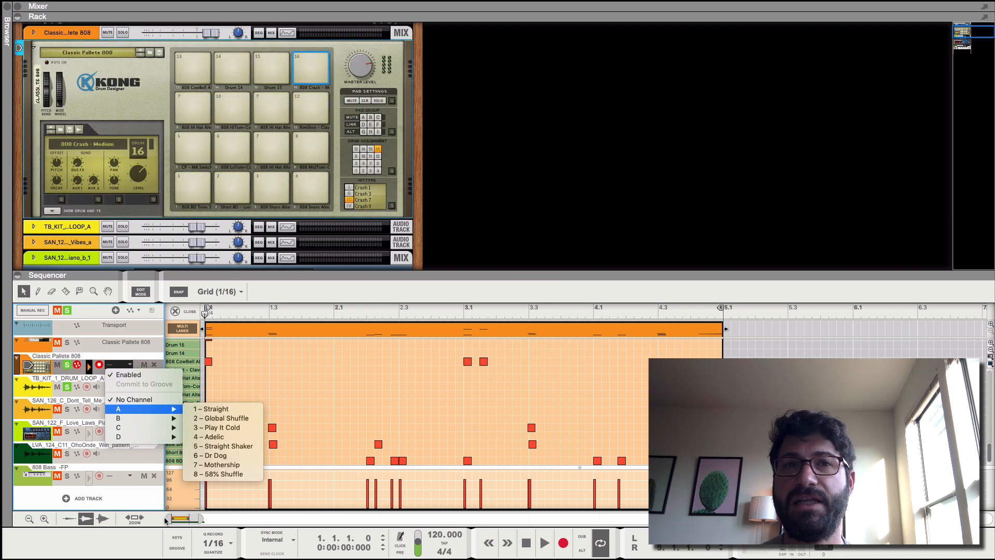
pyautogui.click(173, 548)
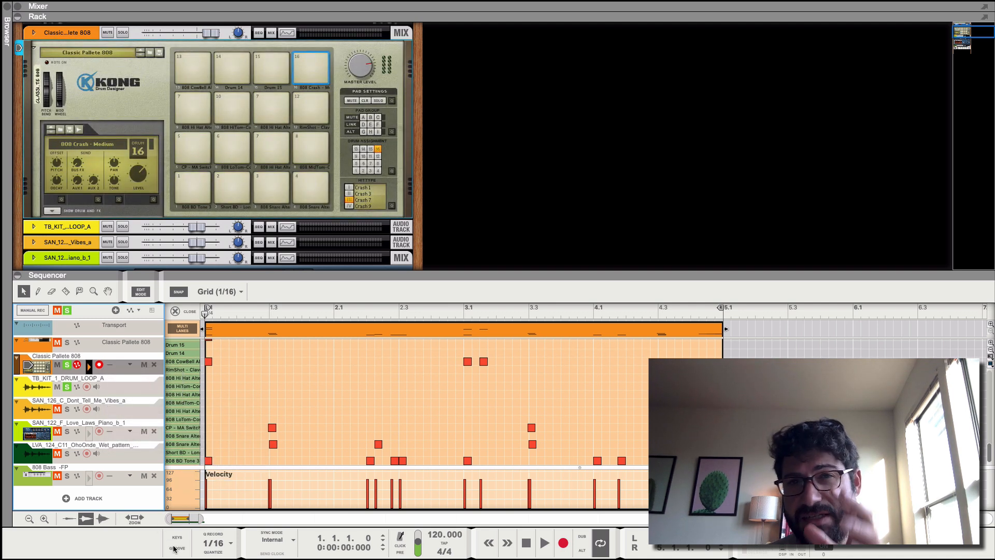
pyautogui.click(174, 548)
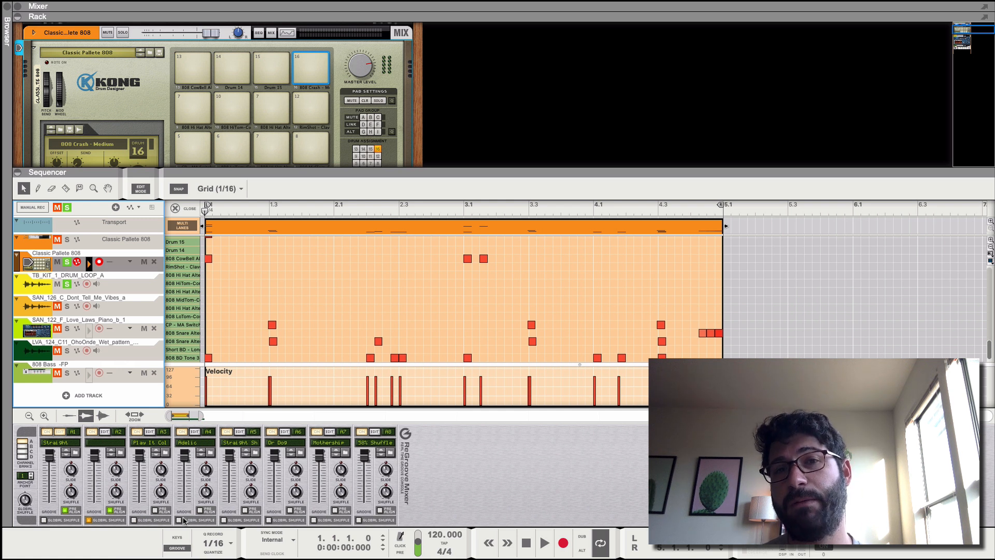
# Try the A8 58% Shuffle groove on the Classic Pallete 808 lane, switching off channel A2's global shuffle and adjusting A8's slide during playback.
pyautogui.click(120, 262)
pyautogui.moveTo(151, 306)
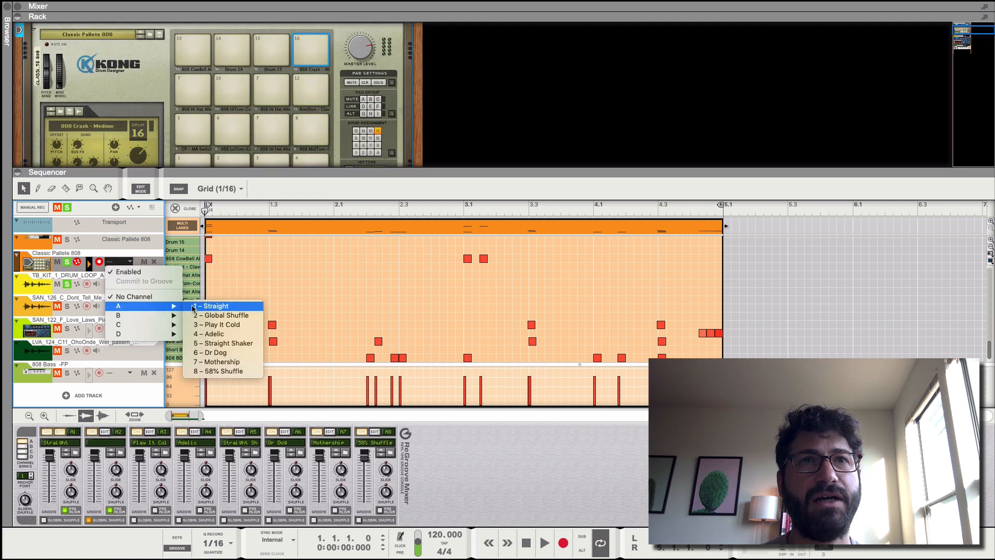
pyautogui.click(213, 370)
pyautogui.press('space')
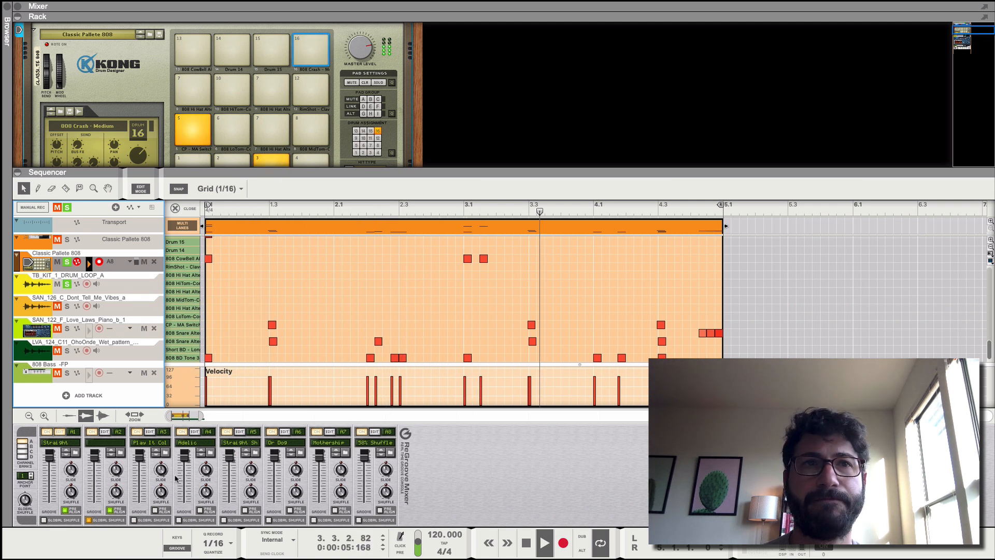
pyautogui.click(89, 520)
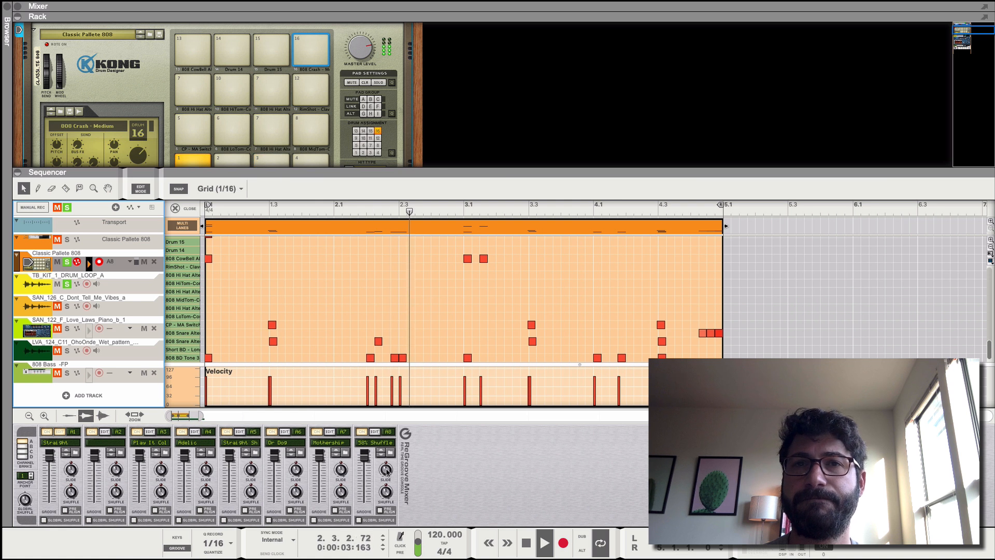
pyautogui.moveTo(387, 471); pyautogui.dragTo(390, 467)
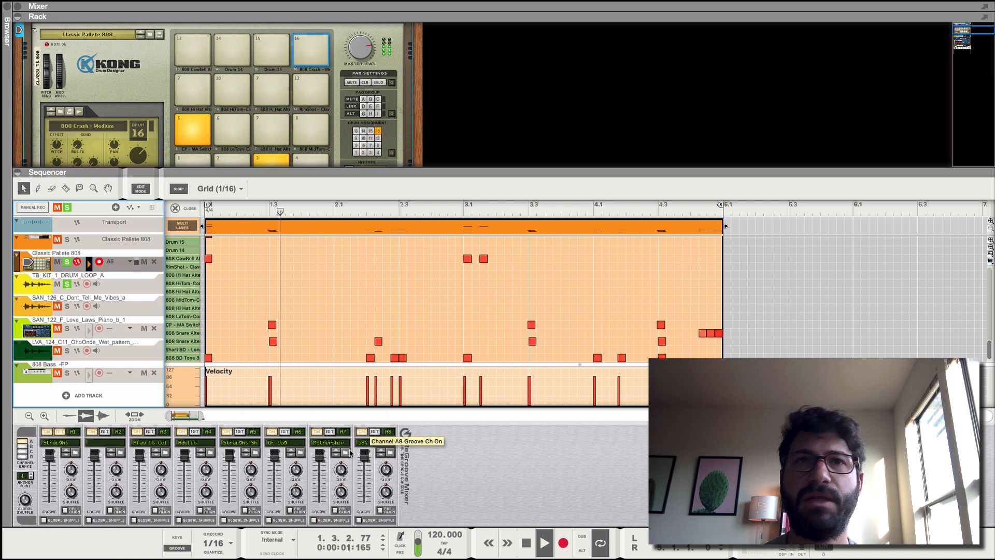
pyautogui.press('space')
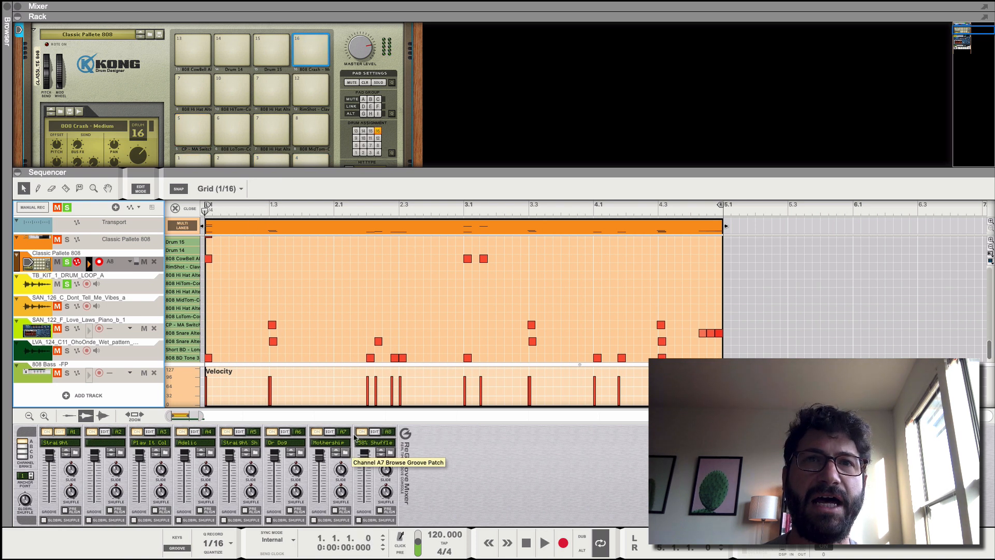
# Try the A7 Mothership groove on the Classic Pallete 808 lane, auditioning groove amounts of 17% and 41%.
pyautogui.click(131, 263)
pyautogui.moveTo(158, 309)
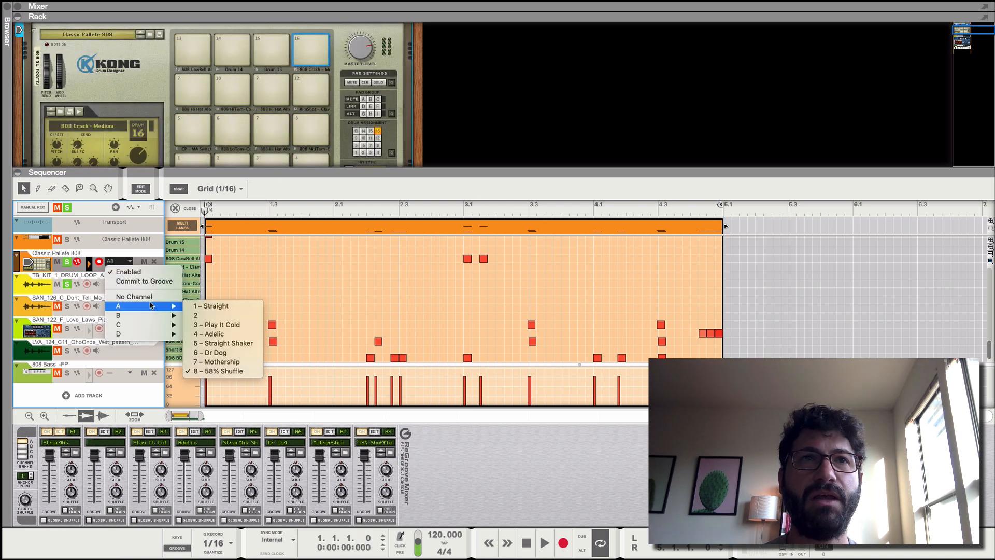
pyautogui.click(223, 361)
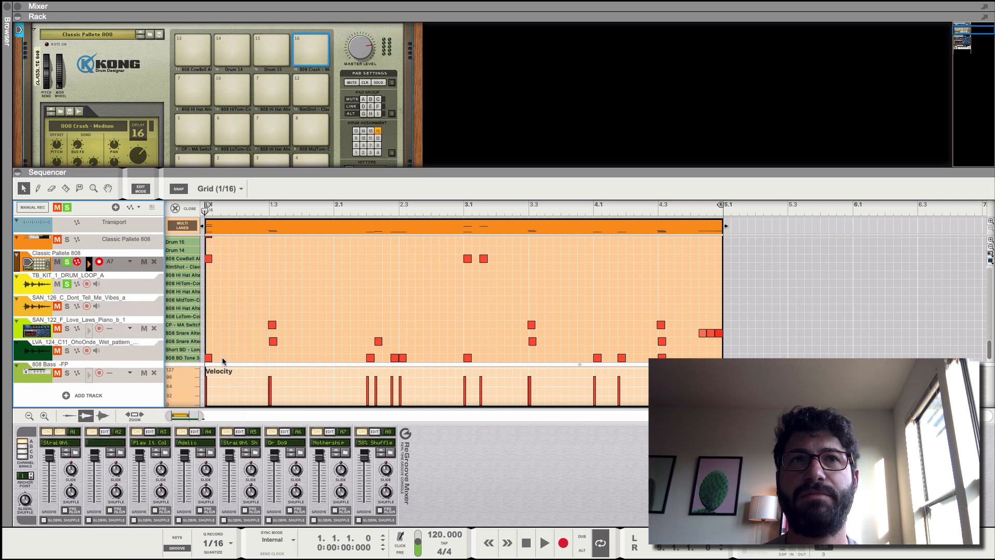
pyautogui.press('space')
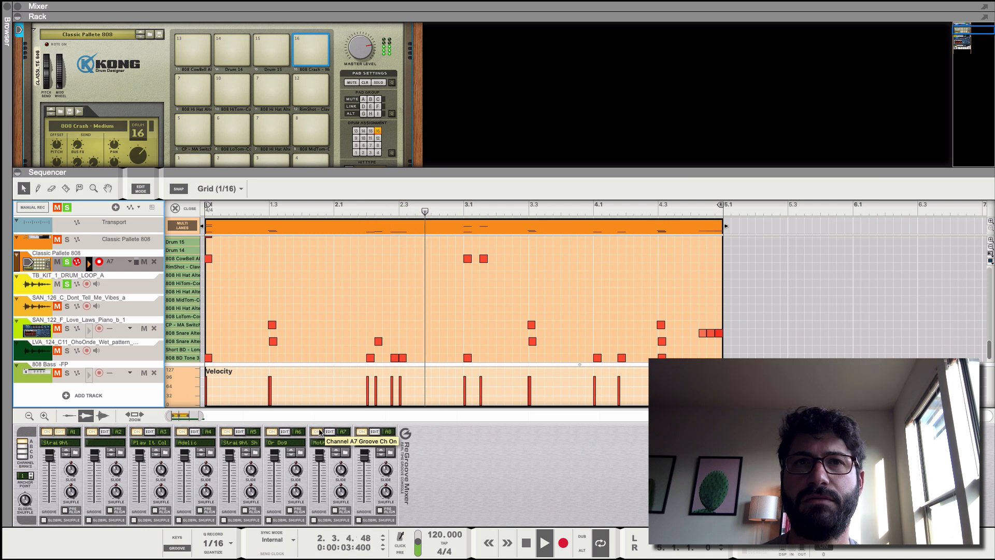
pyautogui.moveTo(320, 455); pyautogui.dragTo(321, 496)
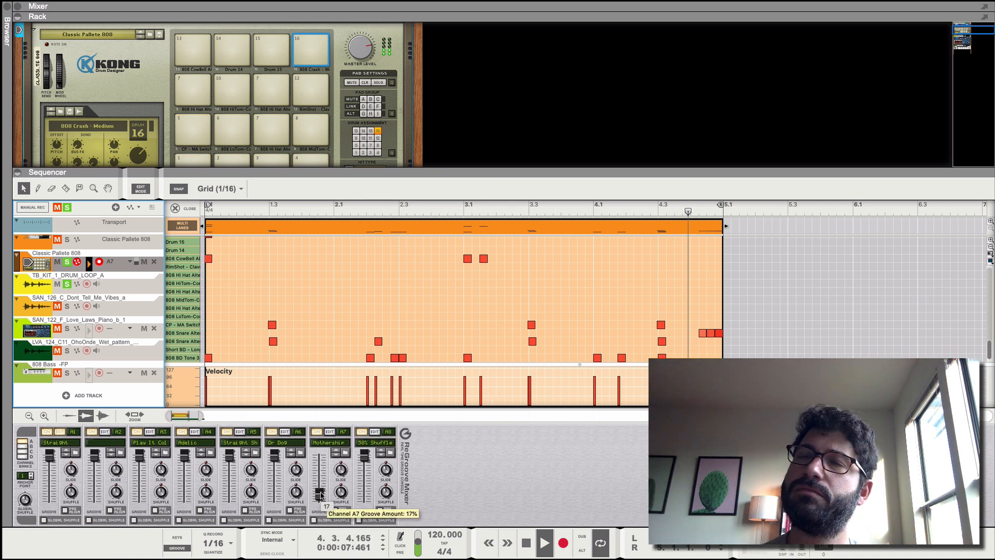
pyautogui.moveTo(322, 494); pyautogui.dragTo(320, 485)
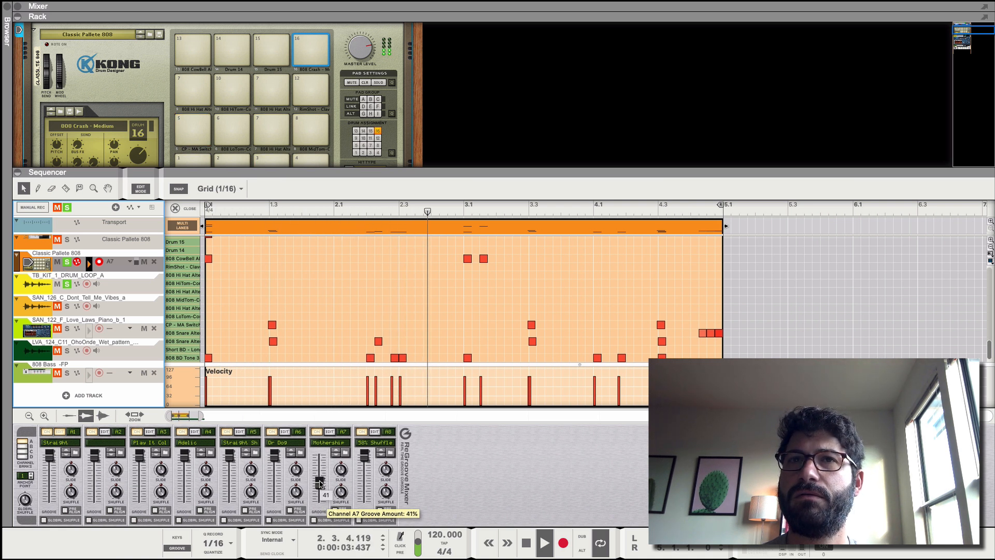
# Try the A6 Dr Dog groove on the Classic Pallete 808 lane and reduce its groove amount to around the midpoint while listening.
pyautogui.click(129, 261)
pyautogui.moveTo(171, 306)
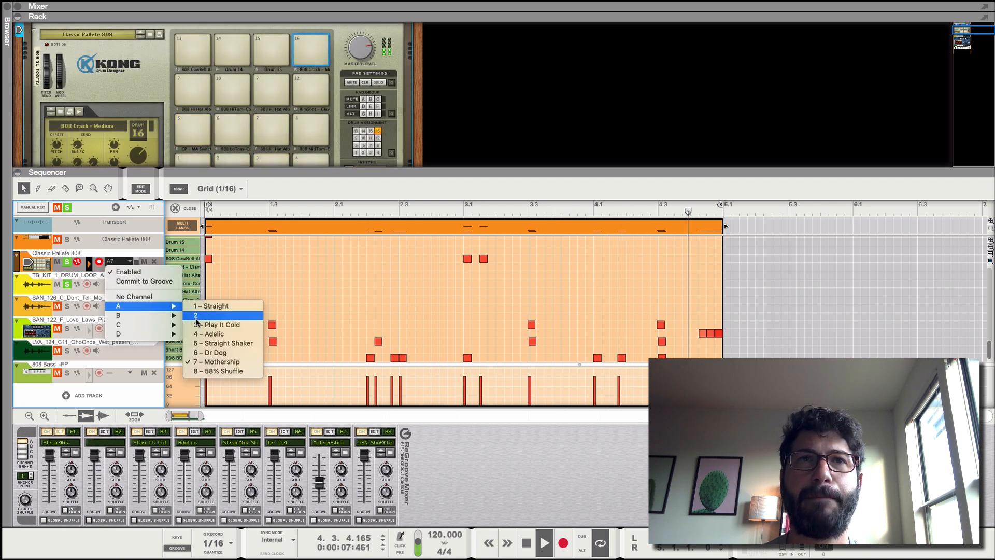
pyautogui.click(218, 352)
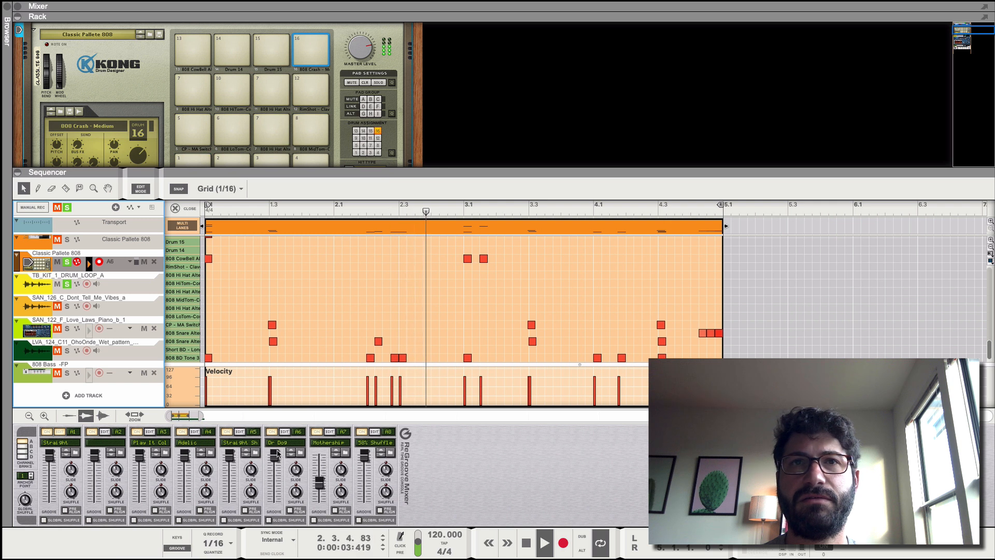
pyautogui.moveTo(274, 455); pyautogui.dragTo(278, 481)
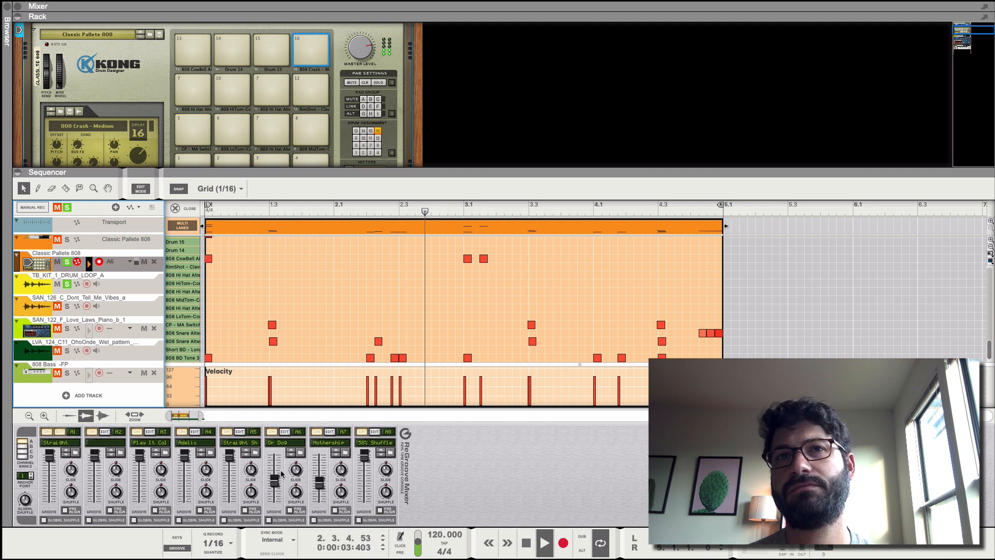
pyautogui.press('space')
# Set the Classic Pallete 808 lane's groove to No Channel and hide the ReGroove Mixer.
pyautogui.click(119, 267)
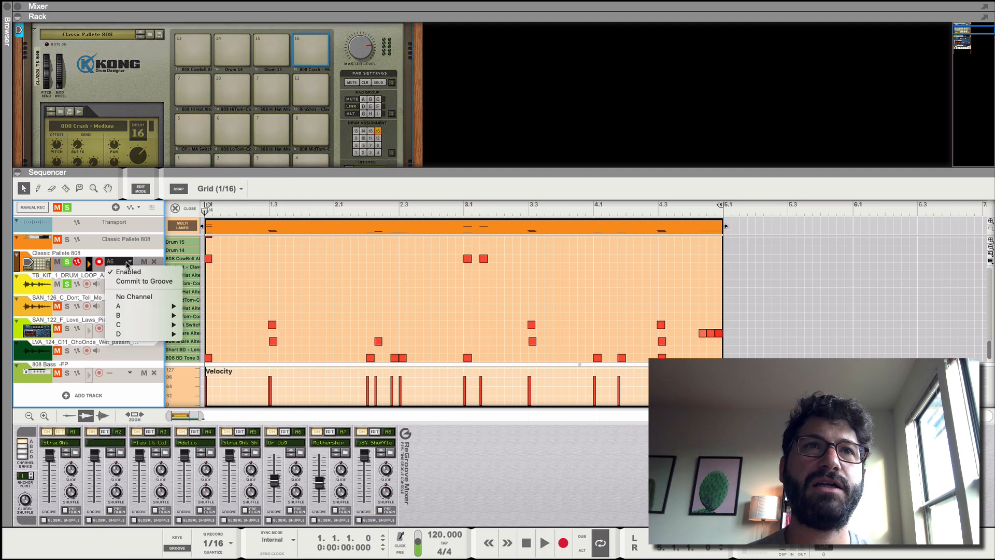
pyautogui.click(138, 300)
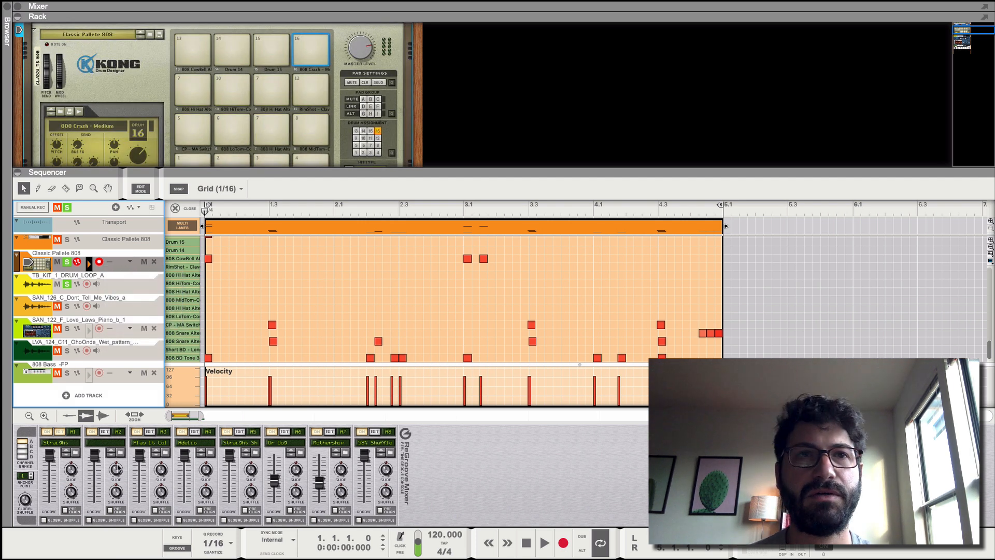
pyautogui.click(175, 549)
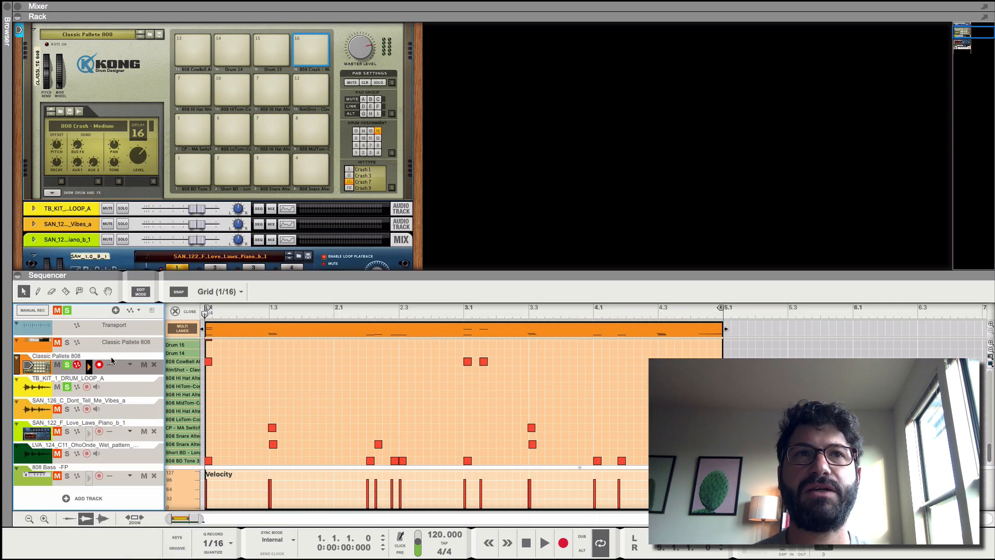
# Return to the arrangement, solo the SAN_126_C_Dont_Tell_Me_Vibes_a track alongside the drums and lower its level to about -5.69 dB.
pyautogui.click(176, 312)
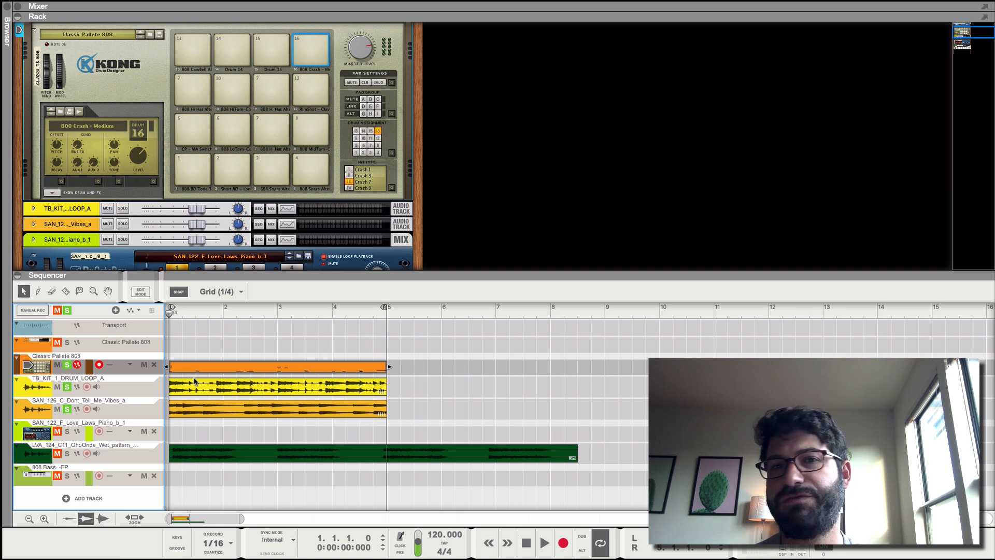
pyautogui.press('space')
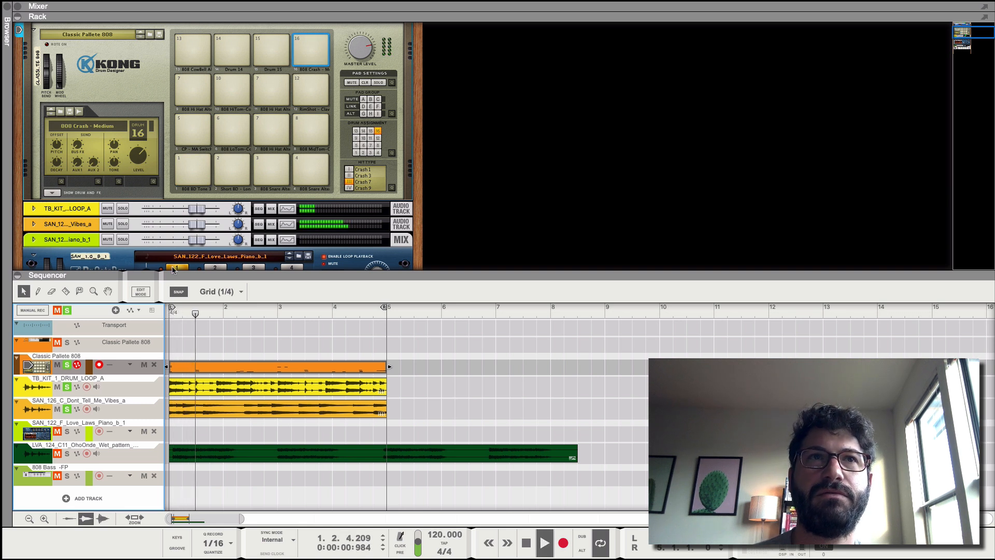
pyautogui.moveTo(197, 225); pyautogui.dragTo(187, 228)
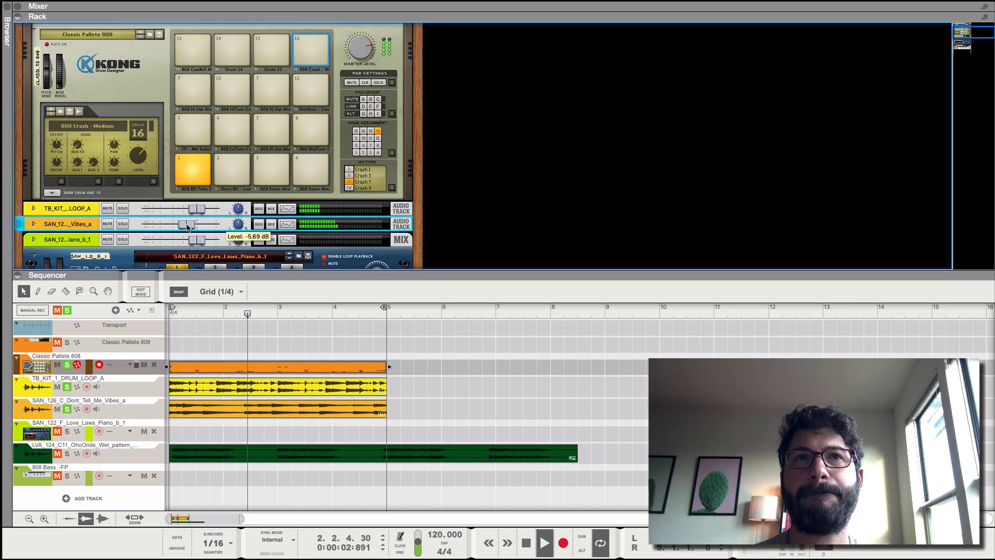
# Add an Audiomatic Retro Transformer to the insert effects of the SAN_126_C_Dont_Tell_Me_Vibes_a track.
pyautogui.click(33, 224)
pyautogui.click(47, 245)
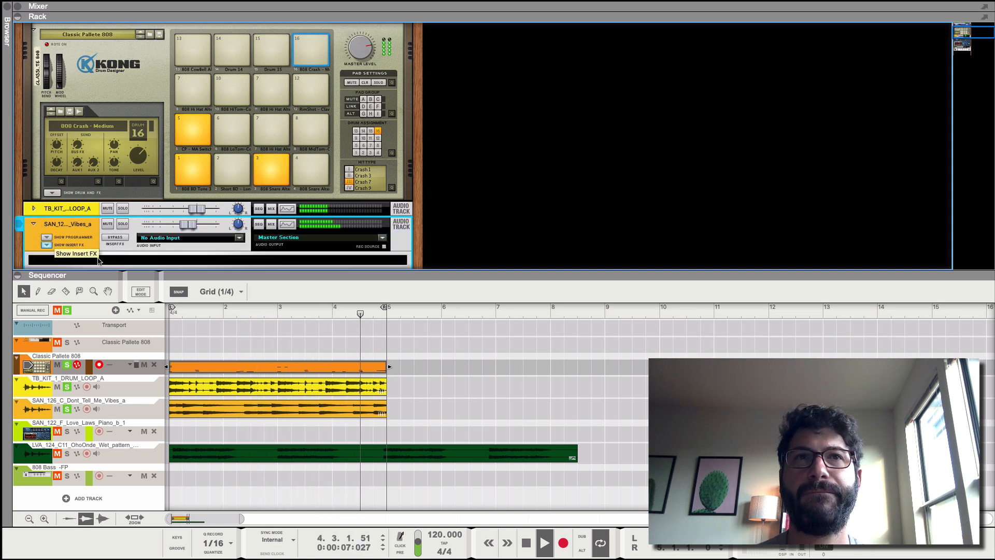
pyautogui.press('space')
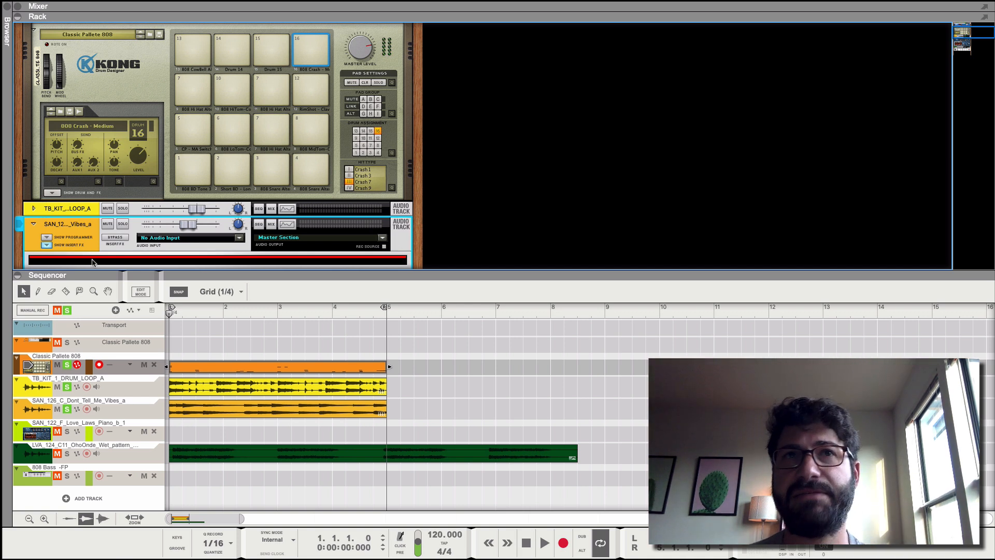
pyautogui.rightClick(94, 263)
pyautogui.moveTo(259, 341)
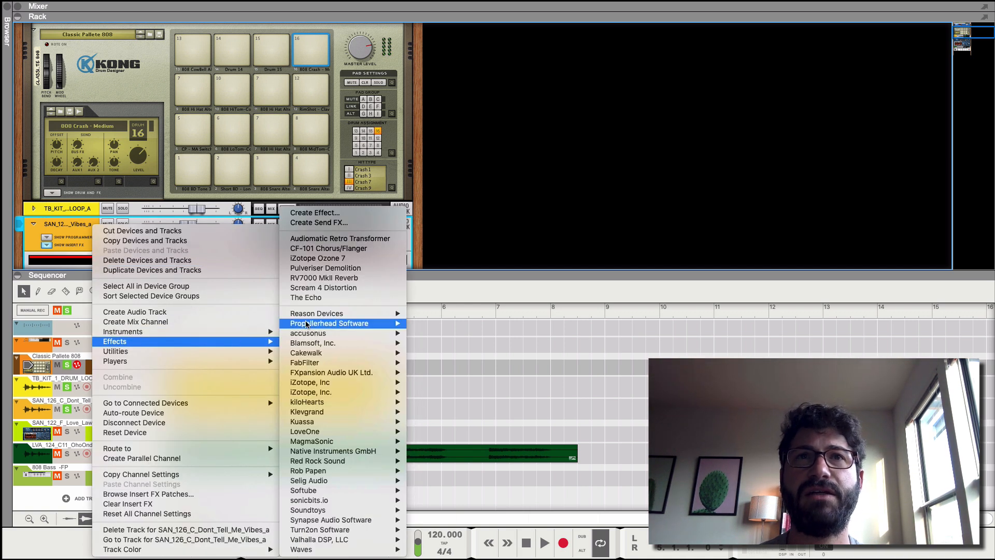
pyautogui.click(358, 238)
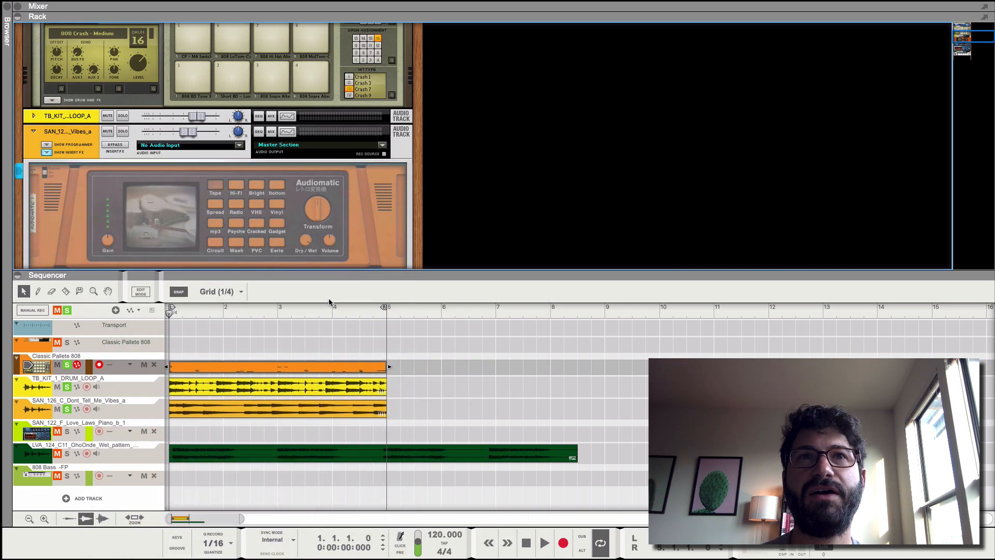
# Try Audiomatic's PVC preset on the vibes track, adjusting the Transform amount during playback.
pyautogui.click(258, 242)
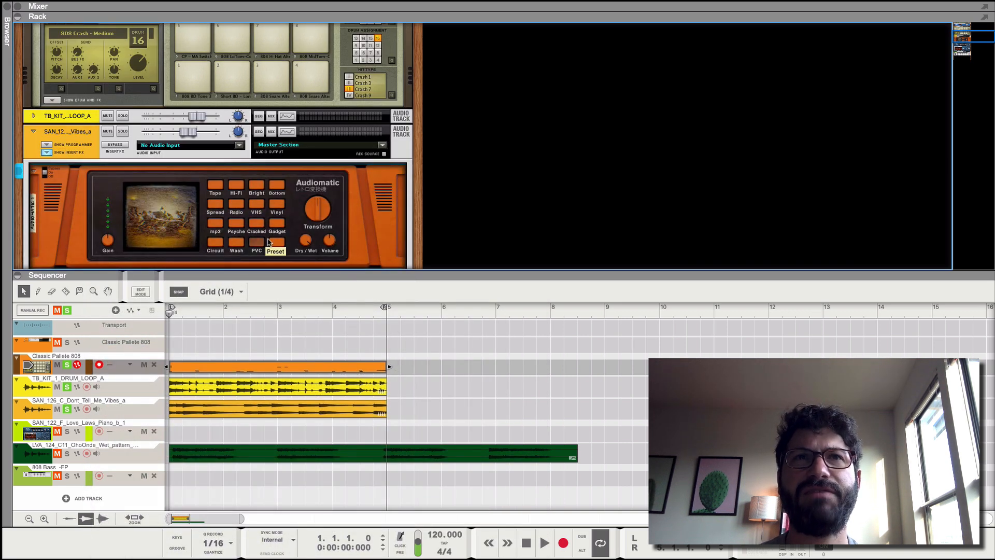
pyautogui.press('space')
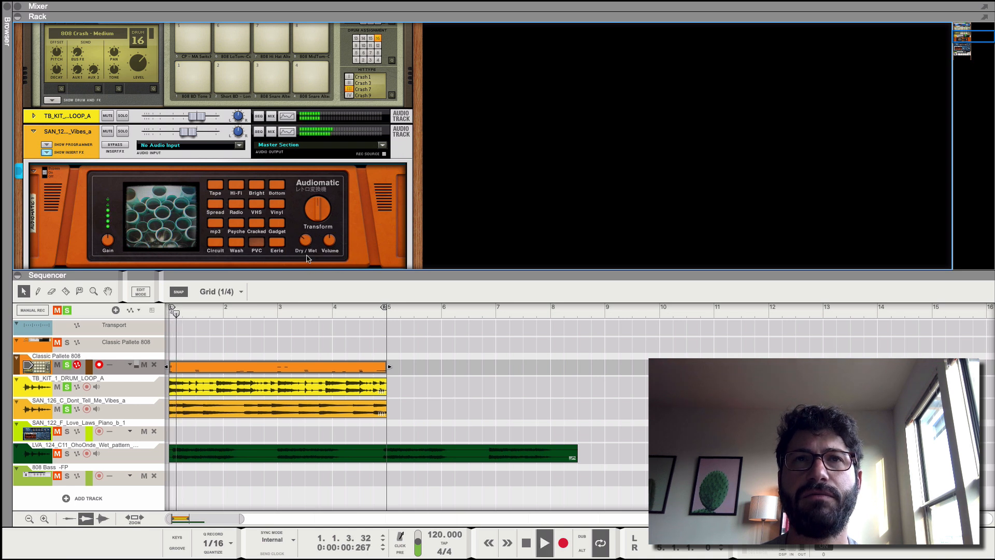
pyautogui.moveTo(309, 208)
pyautogui.mouseDown()
pyautogui.moveTo(307, 199)
pyautogui.moveTo(304, 224)
pyautogui.mouseUp()
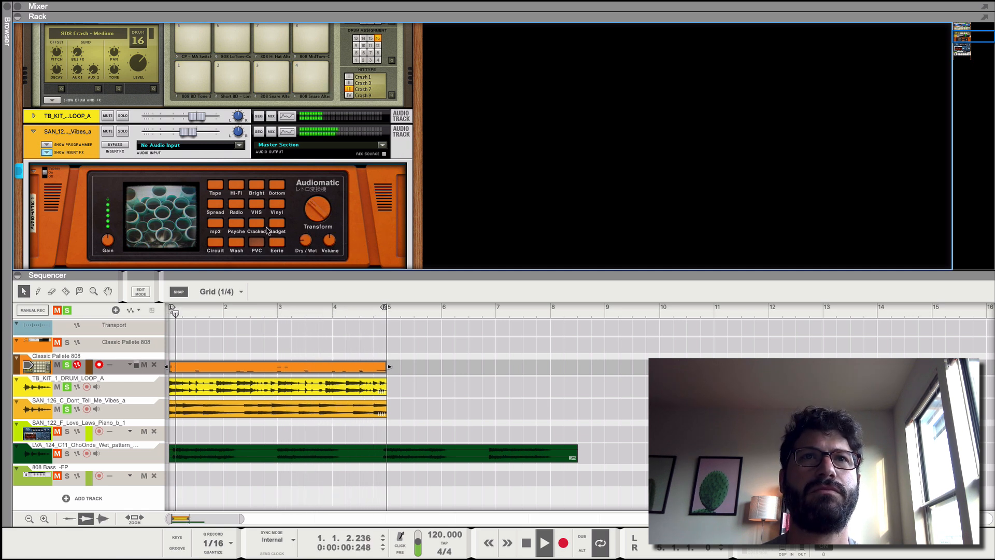
# Select Audiomatic's Psyche preset for the vibes track and set Transform to 45%.
pyautogui.click(237, 224)
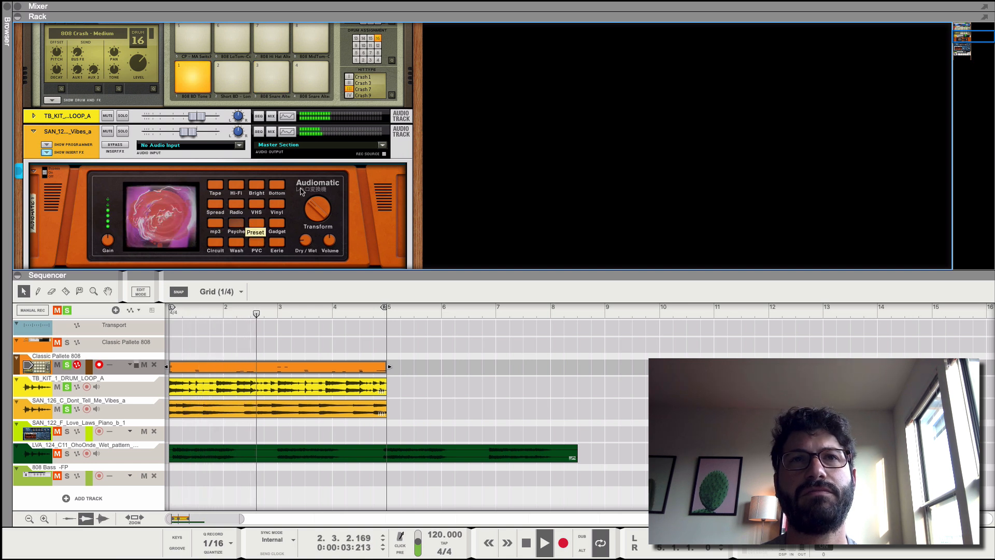
pyautogui.rightClick(322, 203)
pyautogui.click(300, 144)
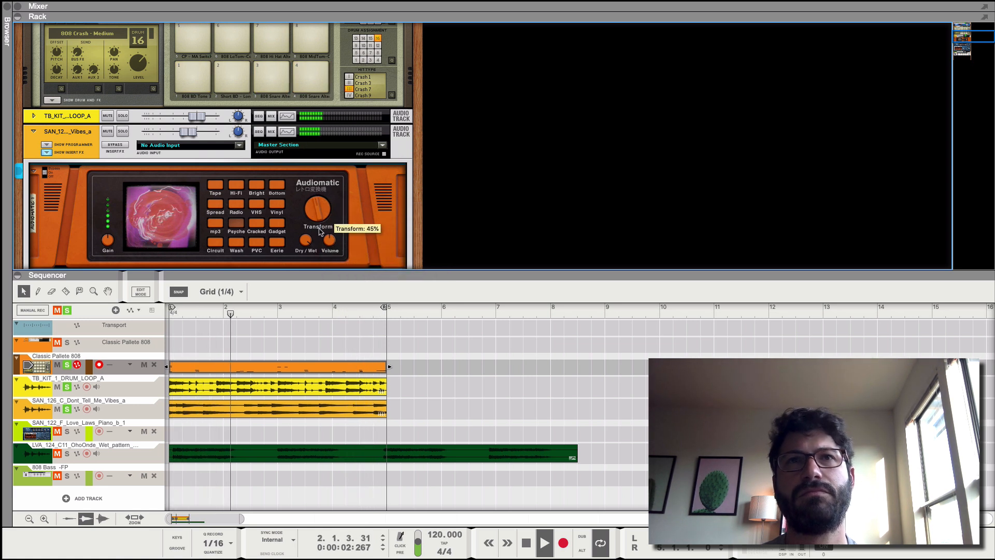
# Add an Alligator Filter Gate after the Audiomatic in the vibes track's insert effects.
pyautogui.moveTo(304, 243)
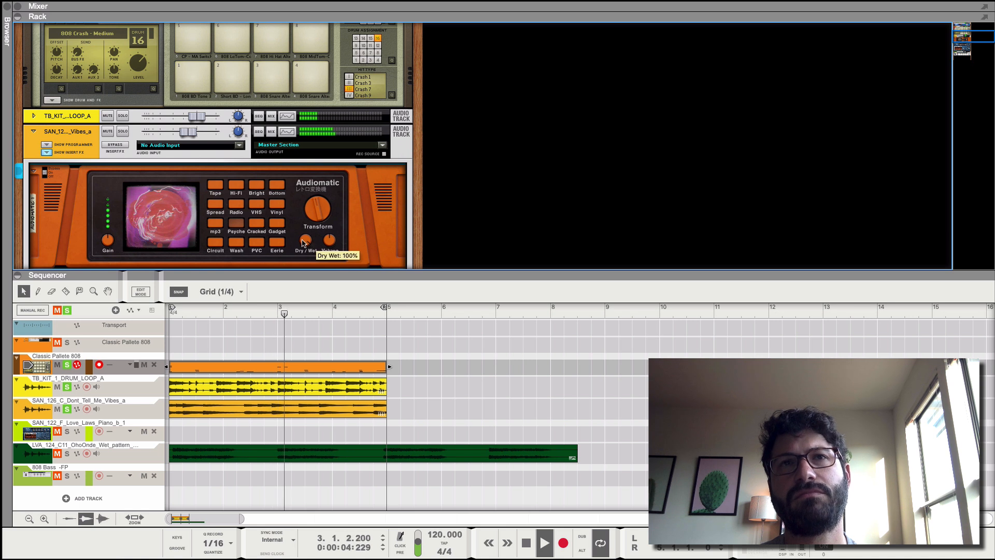
pyautogui.moveTo(303, 250); pyautogui.dragTo(304, 259)
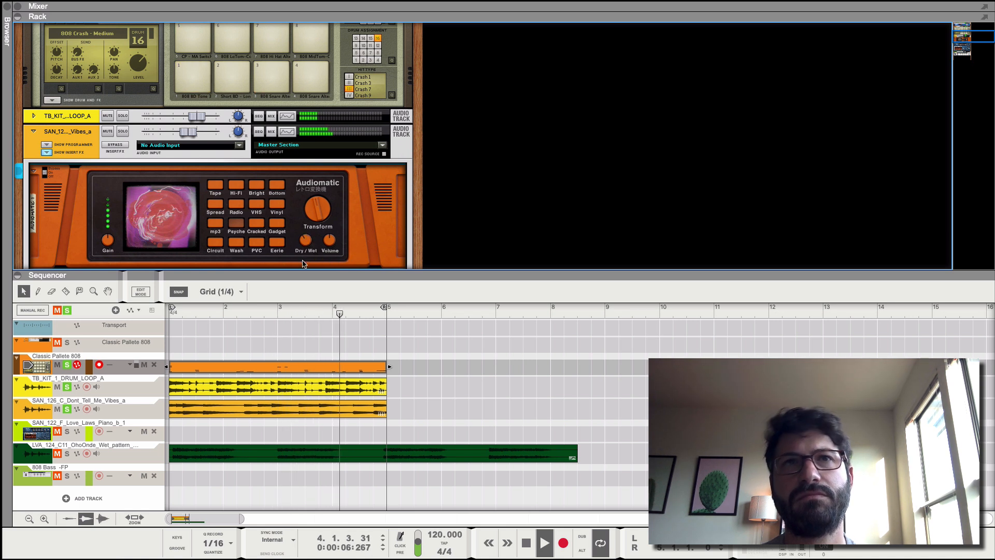
pyautogui.scroll(-2, 298, 255)
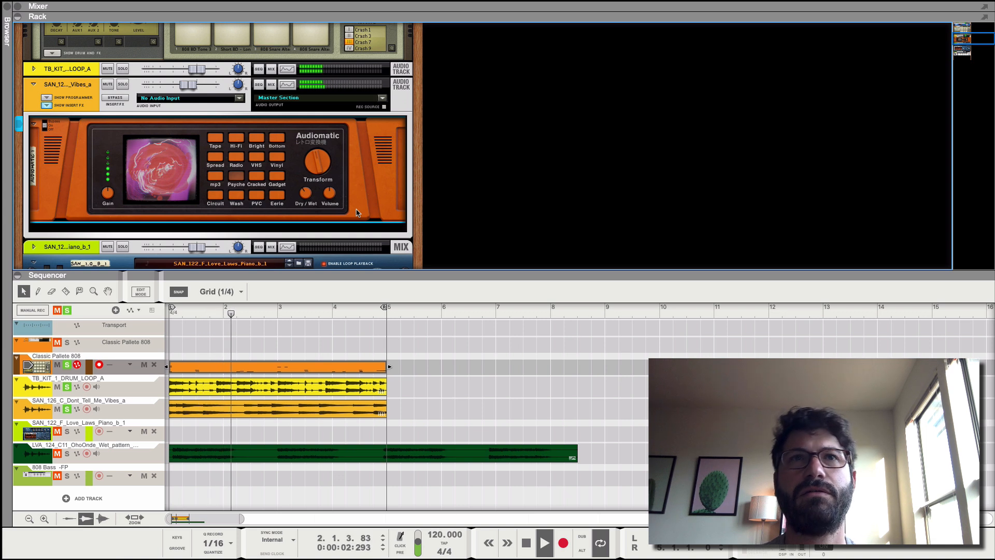
pyautogui.rightClick(357, 212)
pyautogui.moveTo(402, 324)
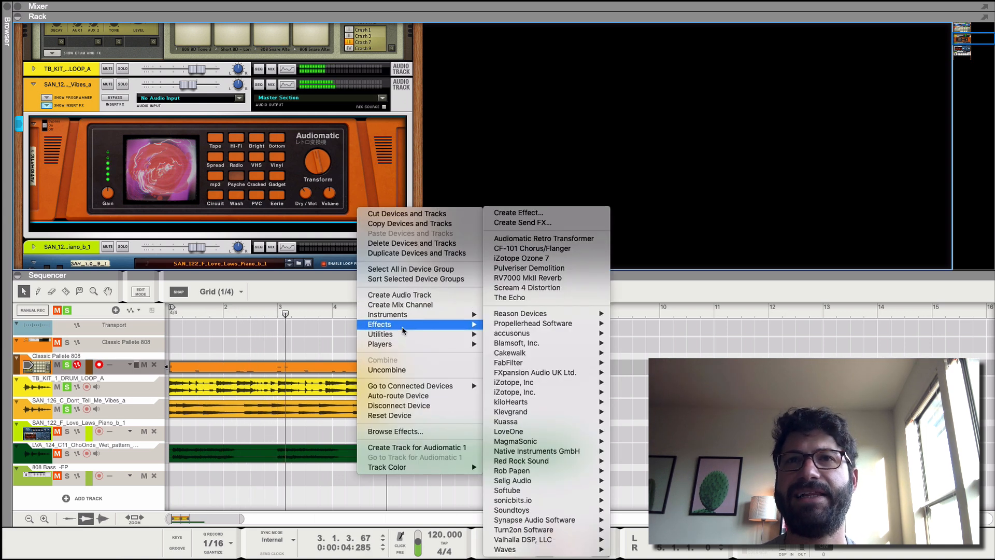
pyautogui.moveTo(510, 320)
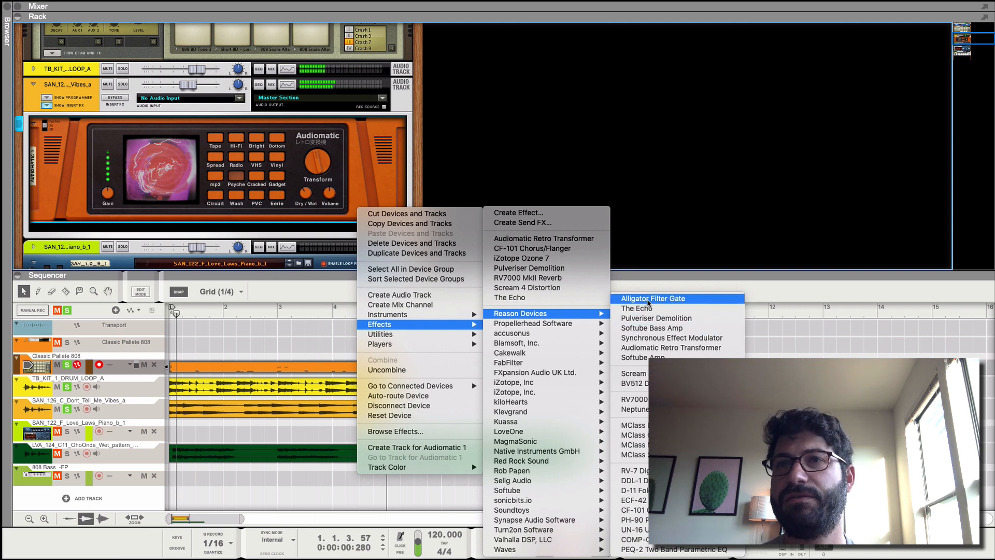
pyautogui.click(649, 300)
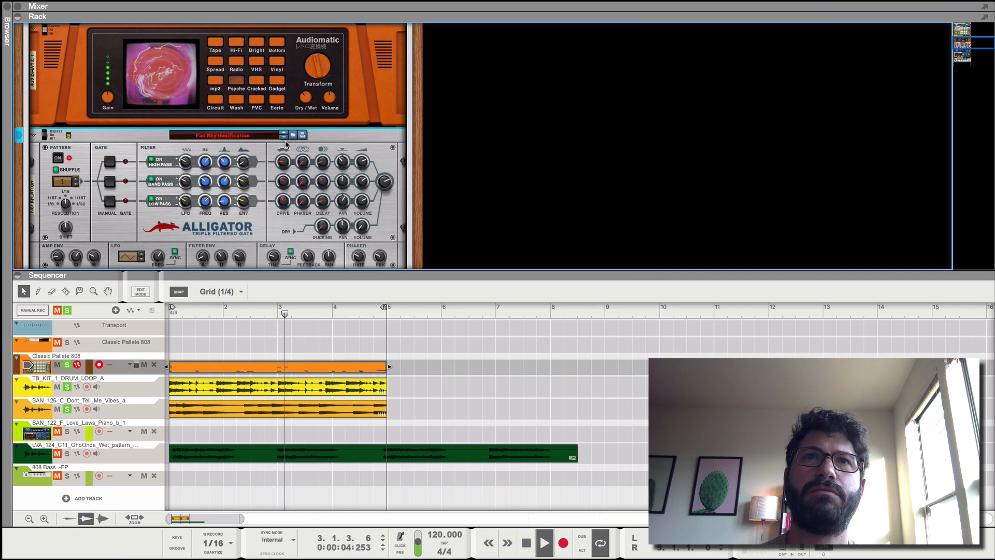
# Try the Alligator's Attack Cutter patch on the vibes track, adjusting the pattern resolution during playback.
pyautogui.click(293, 136)
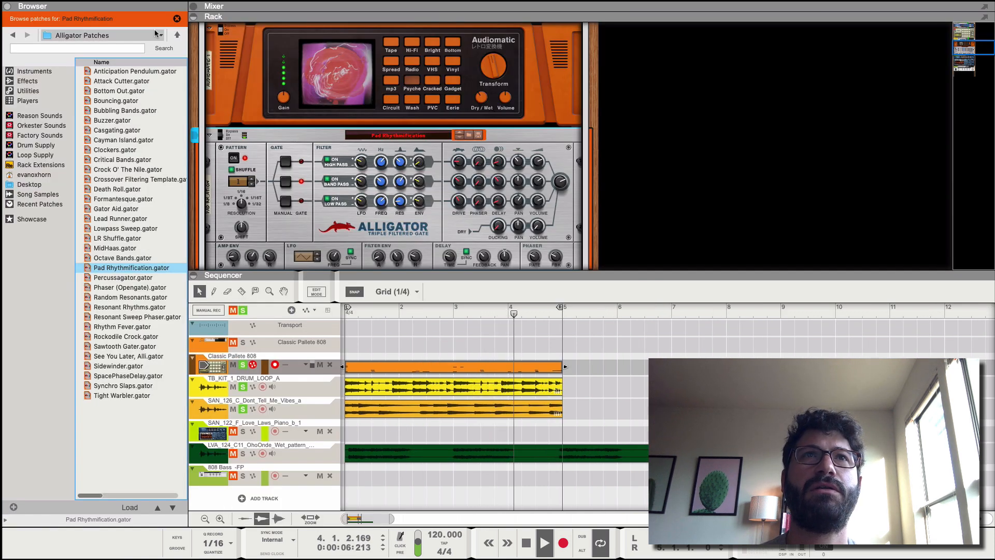
pyautogui.click(177, 19)
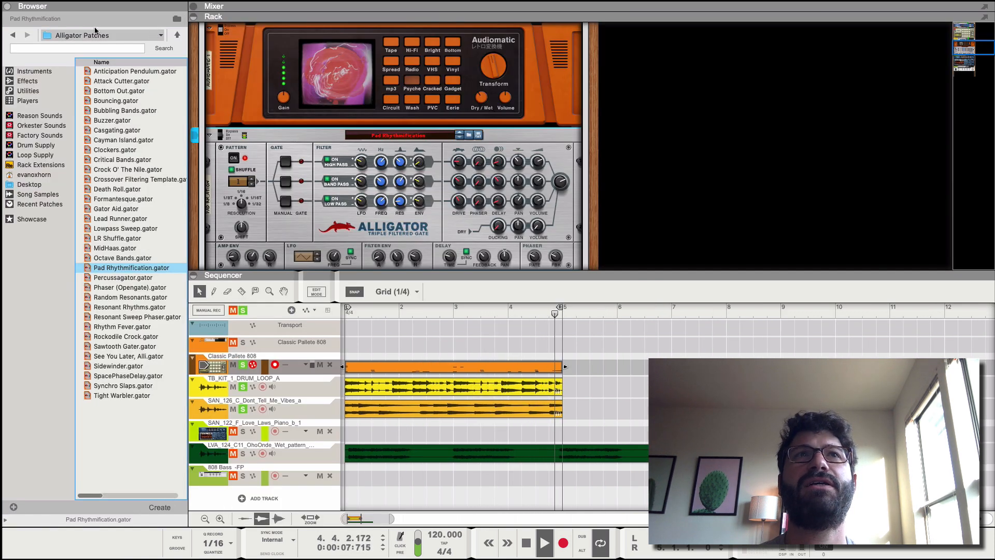
pyautogui.click(8, 6)
pyautogui.click(239, 137)
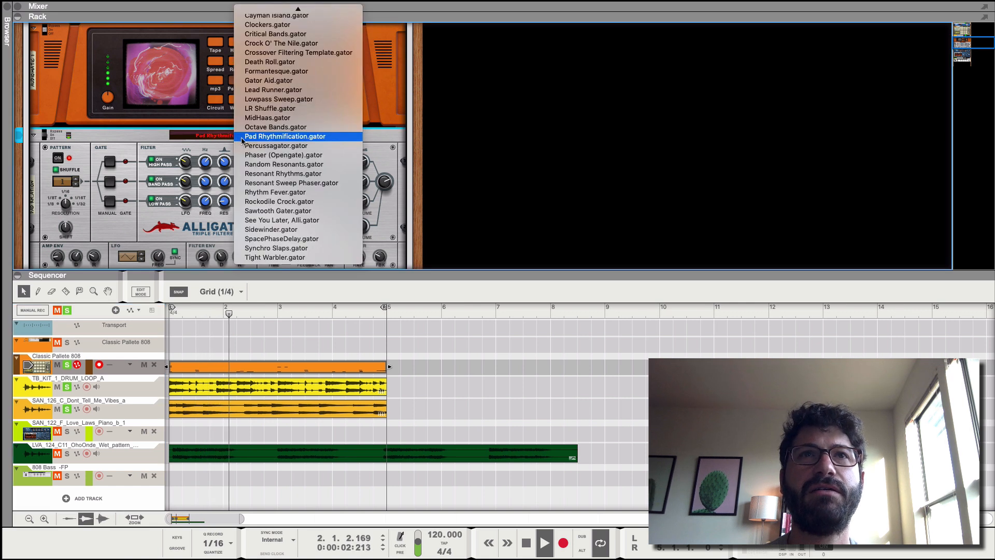
pyautogui.scroll(1, 262, 121)
pyautogui.scroll(1, 262, 121)
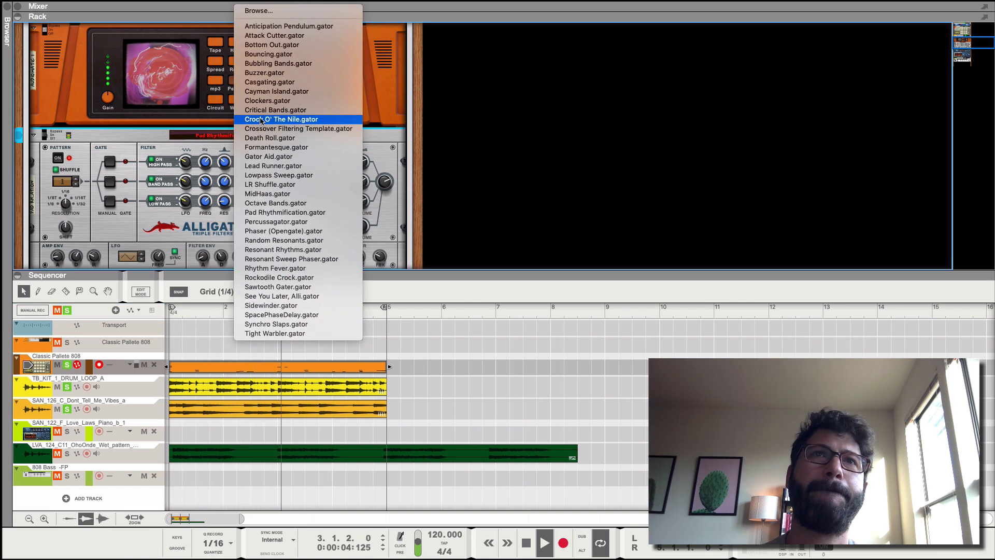
pyautogui.click(262, 35)
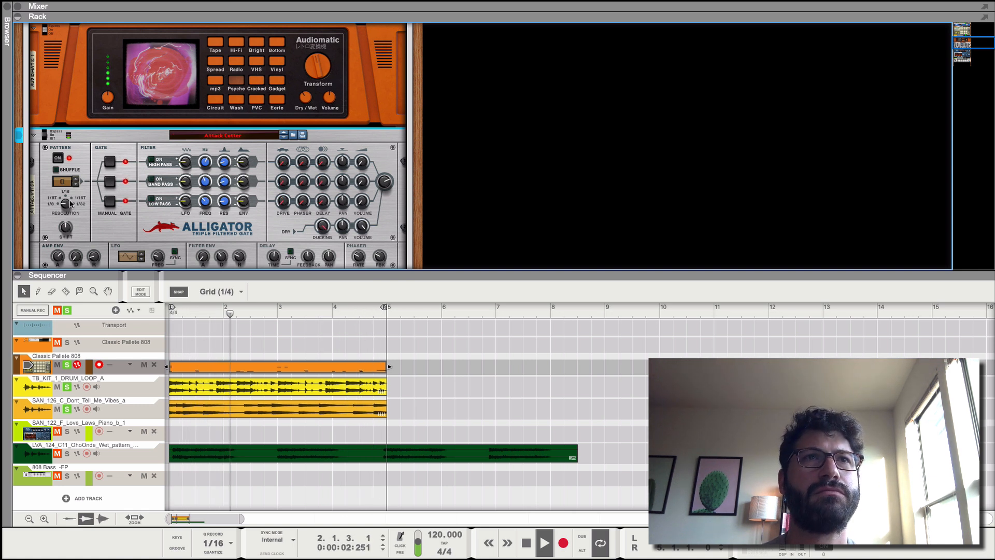
pyautogui.moveTo(69, 201)
pyautogui.moveTo(69, 203); pyautogui.dragTo(67, 192)
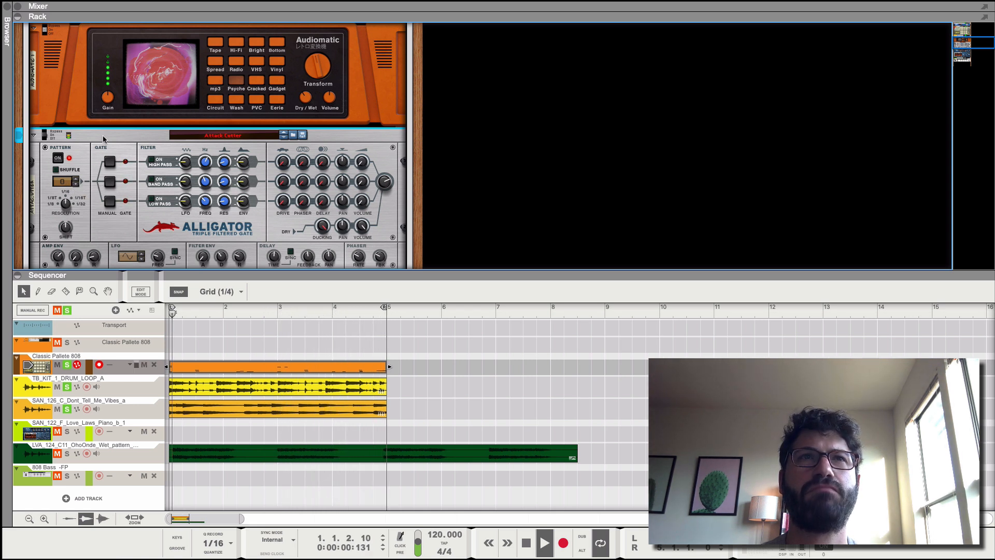
# Delete the Alligator device from the vibes track's insert effects.
pyautogui.press('Delete')
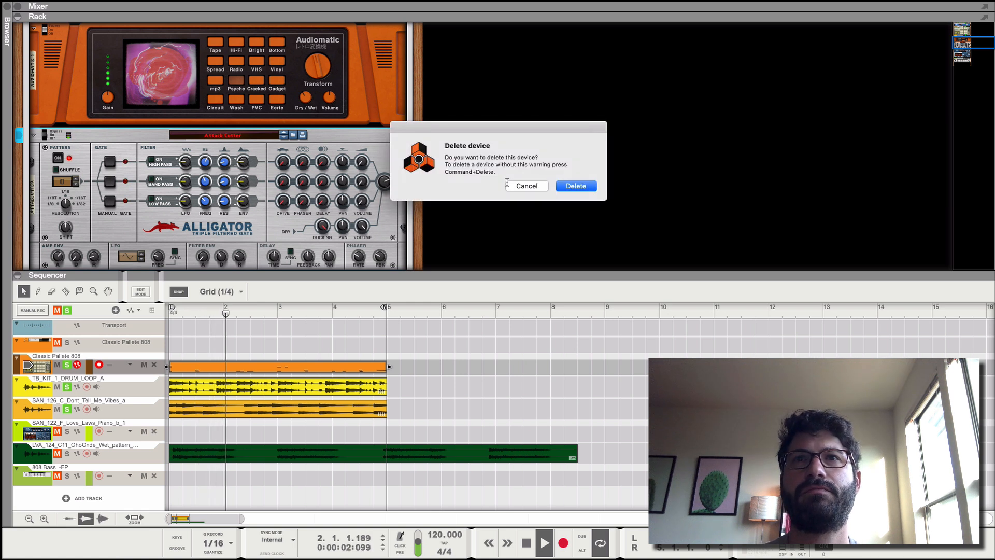
pyautogui.click(526, 190)
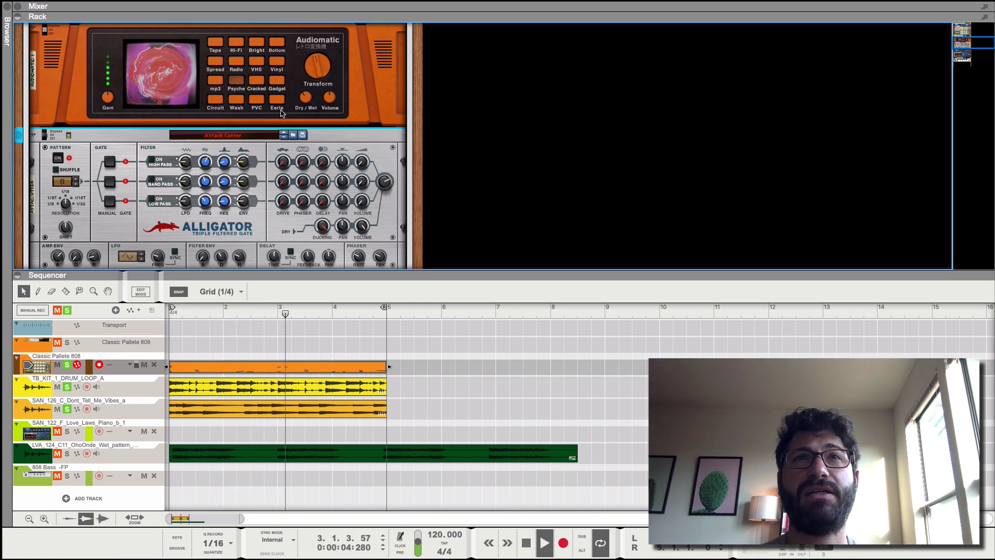
pyautogui.press('Delete')
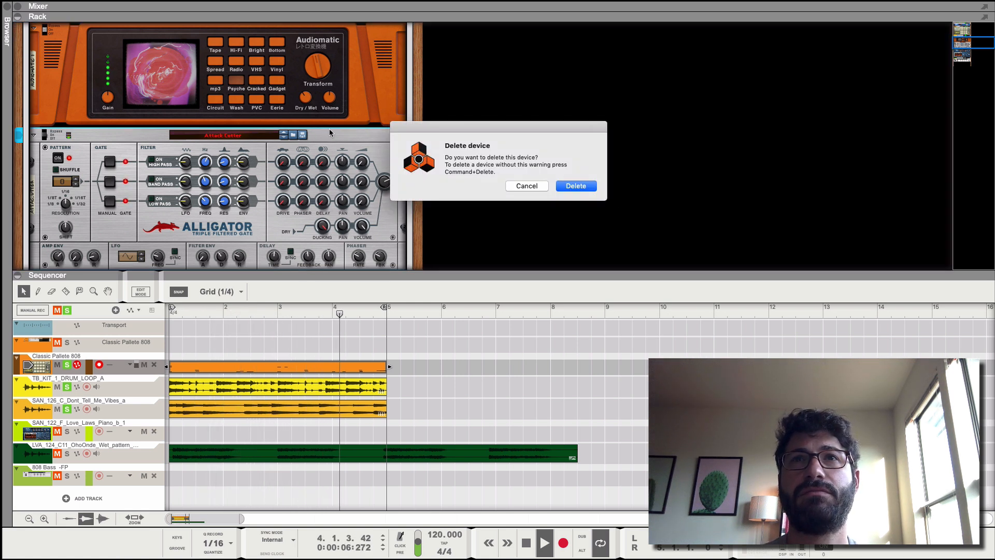
pyautogui.press('Return')
# Add the sonicbits.io Pump effect after the Audiomatic in the vibes track's insert effects.
pyautogui.rightClick(329, 135)
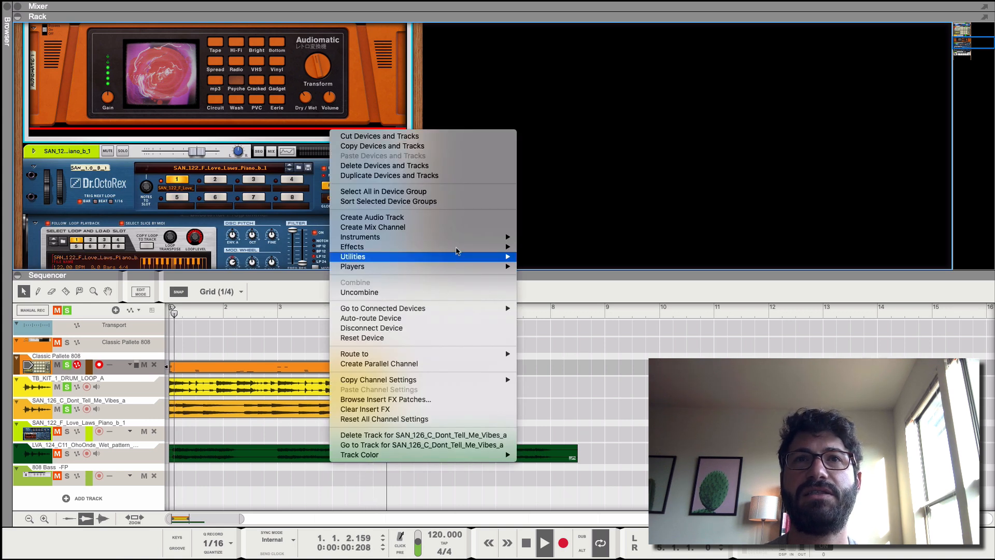
pyautogui.moveTo(482, 247)
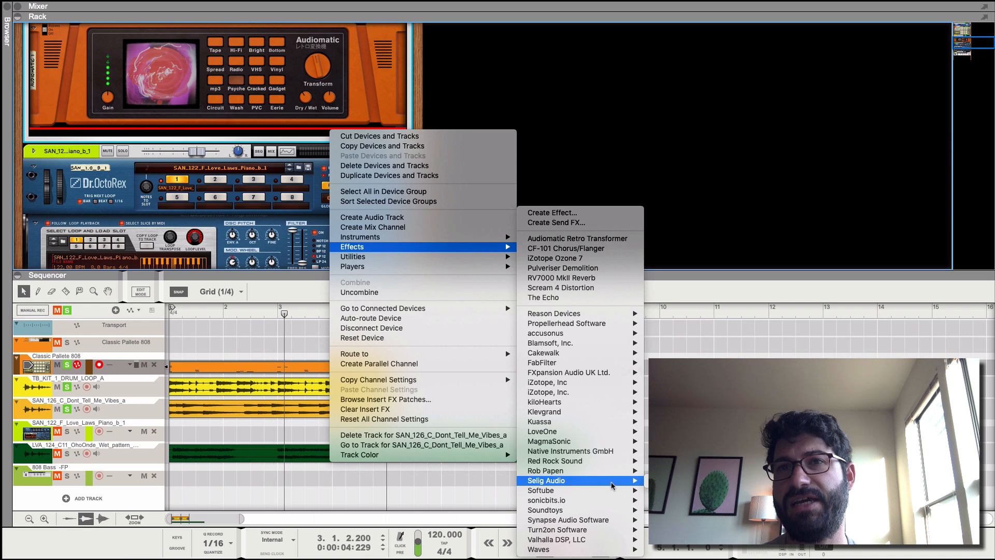
pyautogui.moveTo(615, 500)
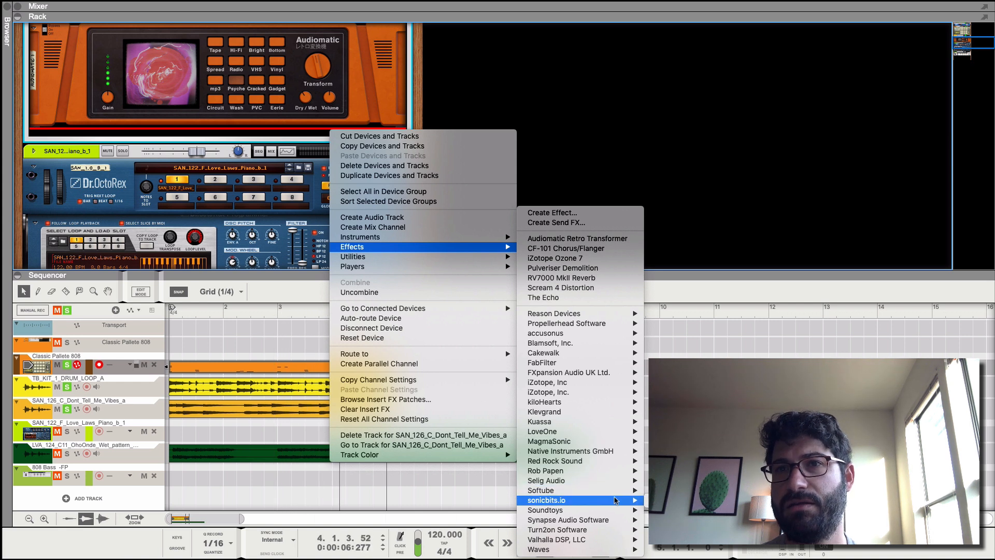
pyautogui.click(661, 500)
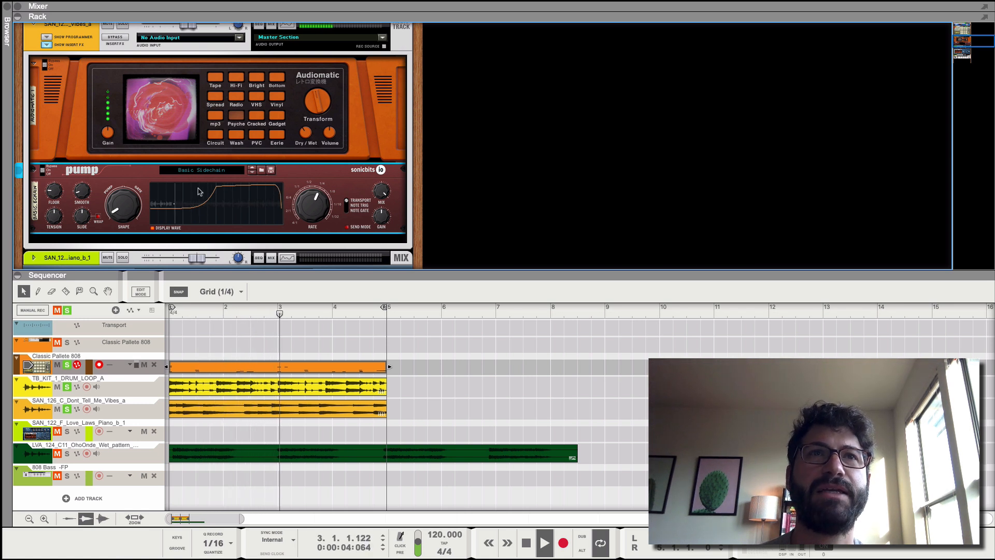
# Load Pump's Four to the Floor patch and set its Mix to 36.
pyautogui.click(231, 170)
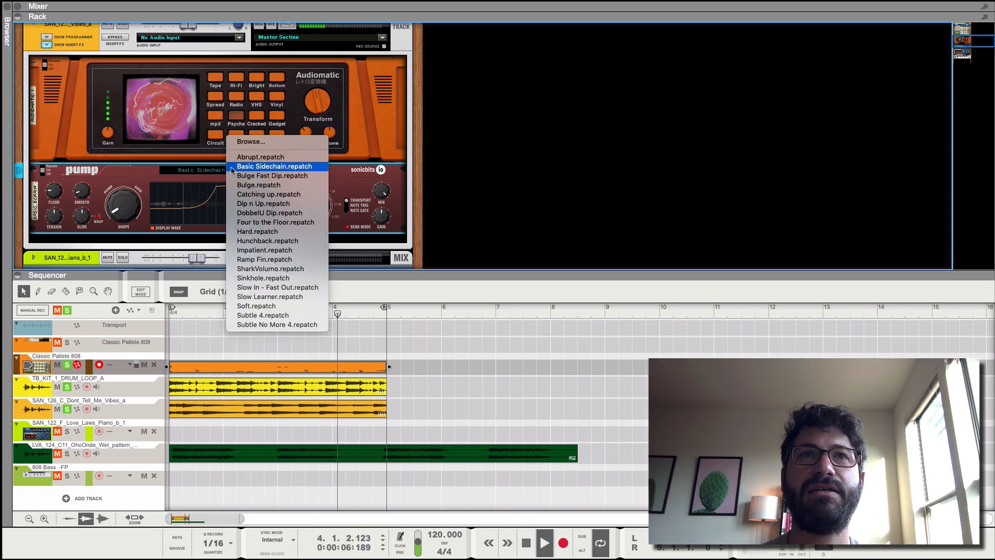
pyautogui.click(268, 213)
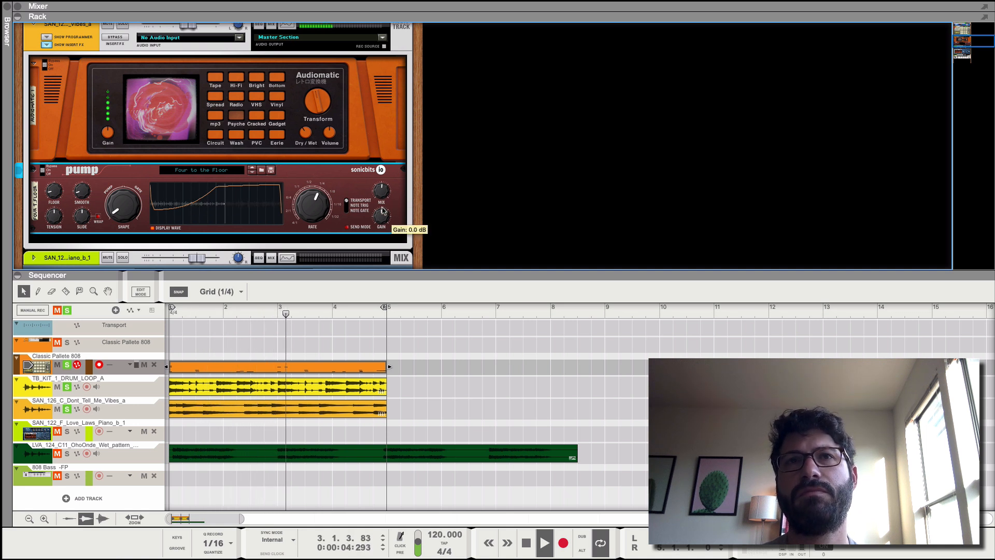
pyautogui.moveTo(381, 191); pyautogui.dragTo(381, 200)
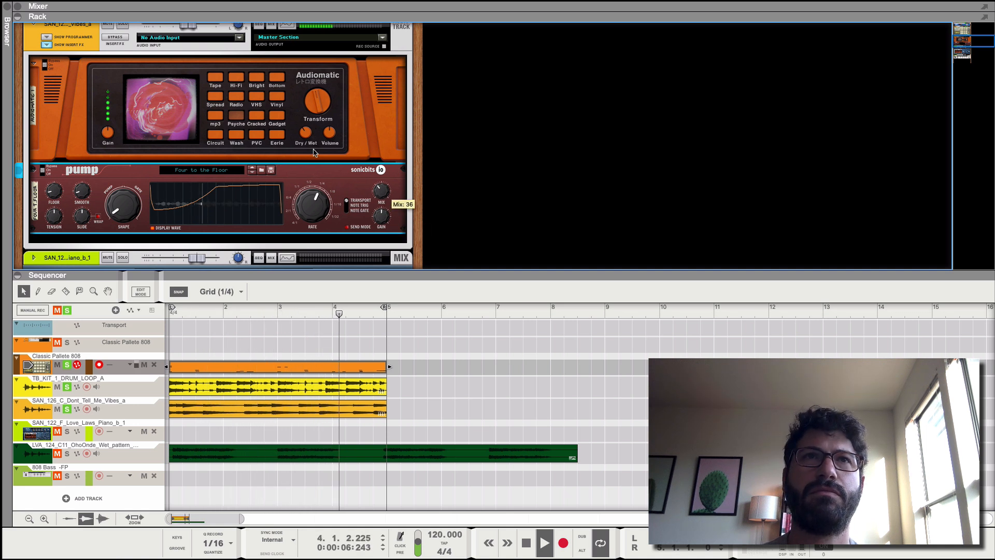
# Raise the SAN_126_C_Dont_Tell_Me_Vibes_a track's level to about -1.05 dB and stop playback.
pyautogui.scroll(2, 196, 54)
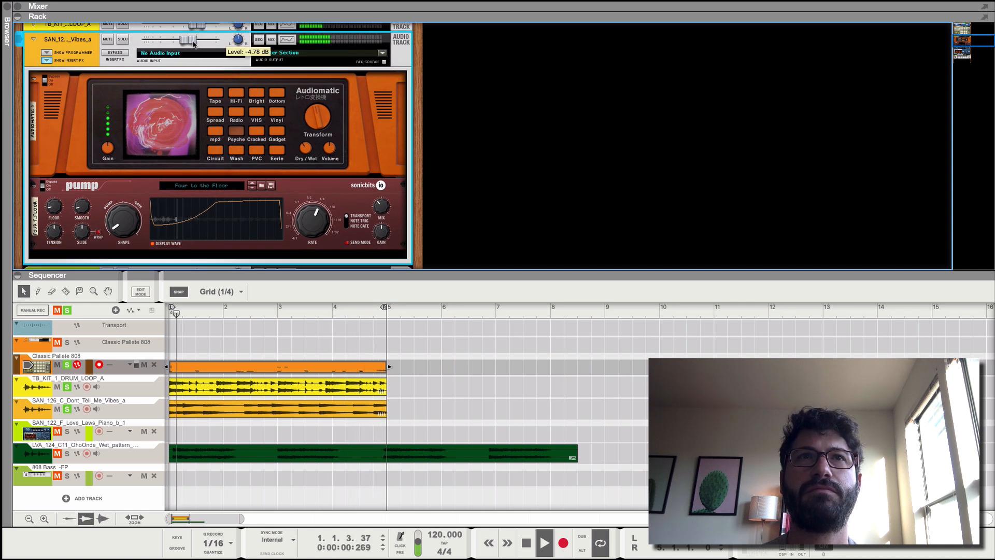
pyautogui.moveTo(194, 41); pyautogui.dragTo(201, 44)
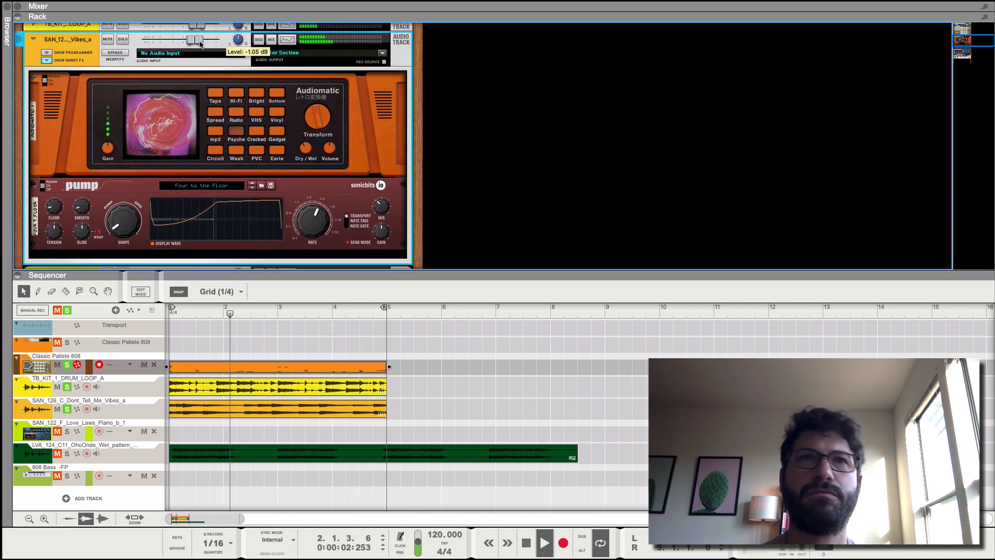
pyautogui.scroll(-3, 313, 171)
pyautogui.scroll(-2, 313, 171)
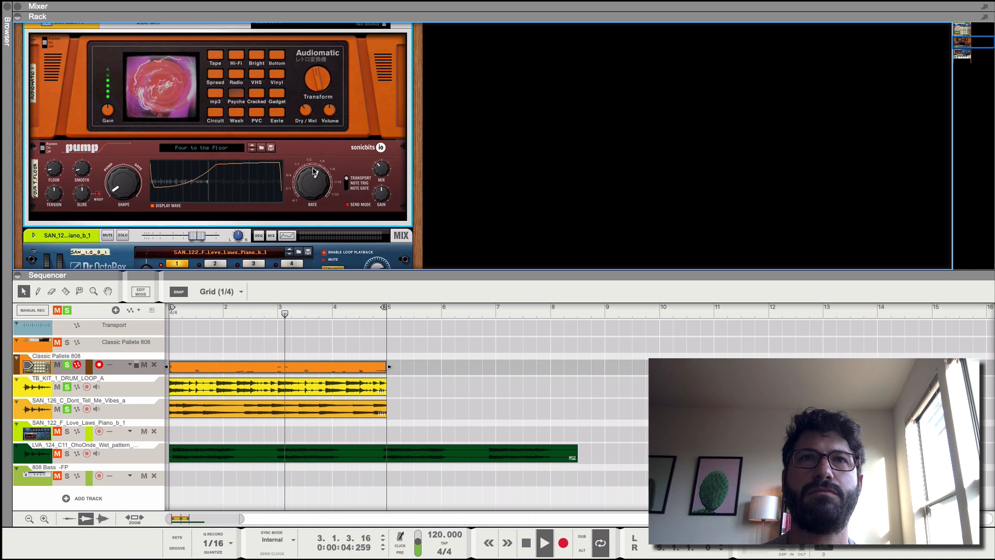
pyautogui.press('space')
# Add The Echo after Pump on the vibes track and audition its Warm Echo patch while adjusting the dry/wet balance.
pyautogui.rightClick(334, 207)
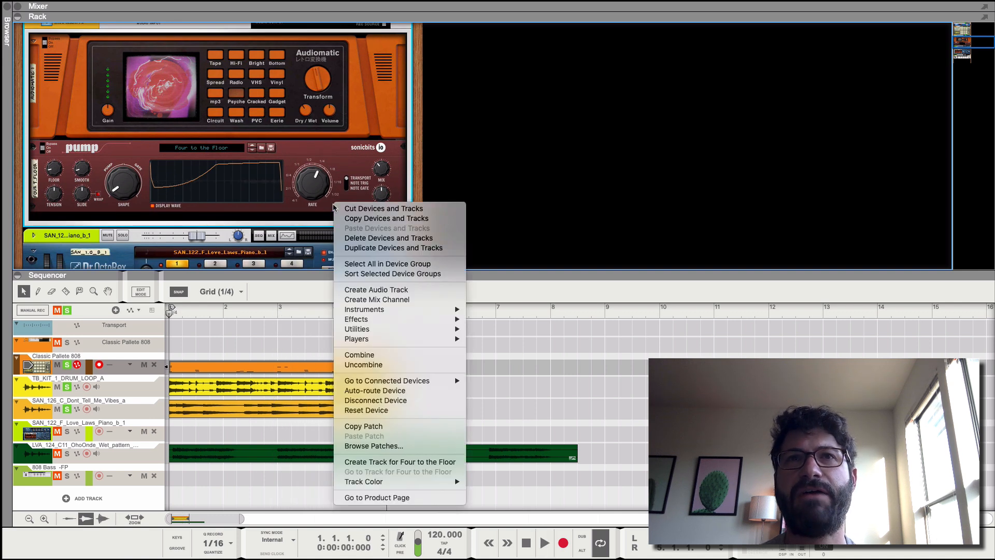
pyautogui.moveTo(391, 319)
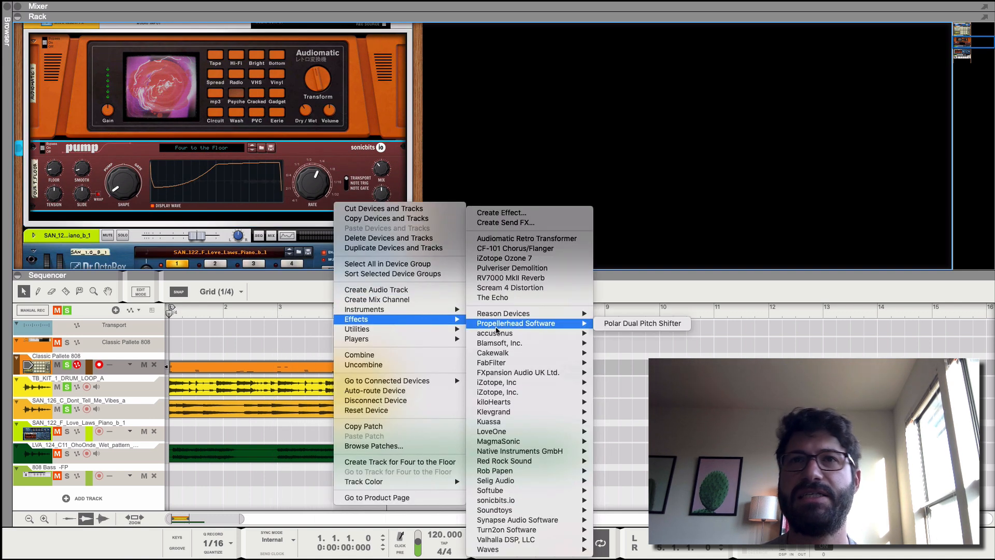
pyautogui.click(523, 297)
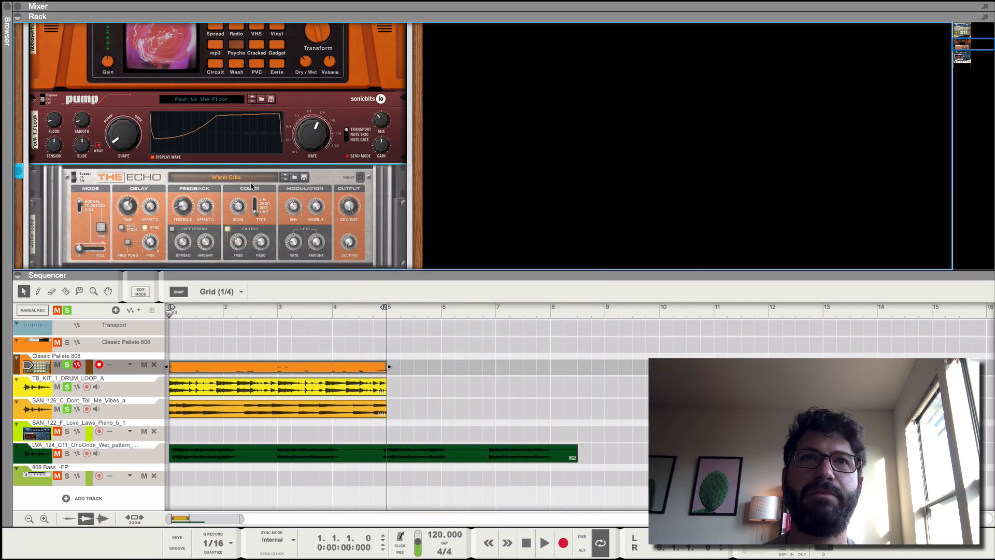
pyautogui.press('space')
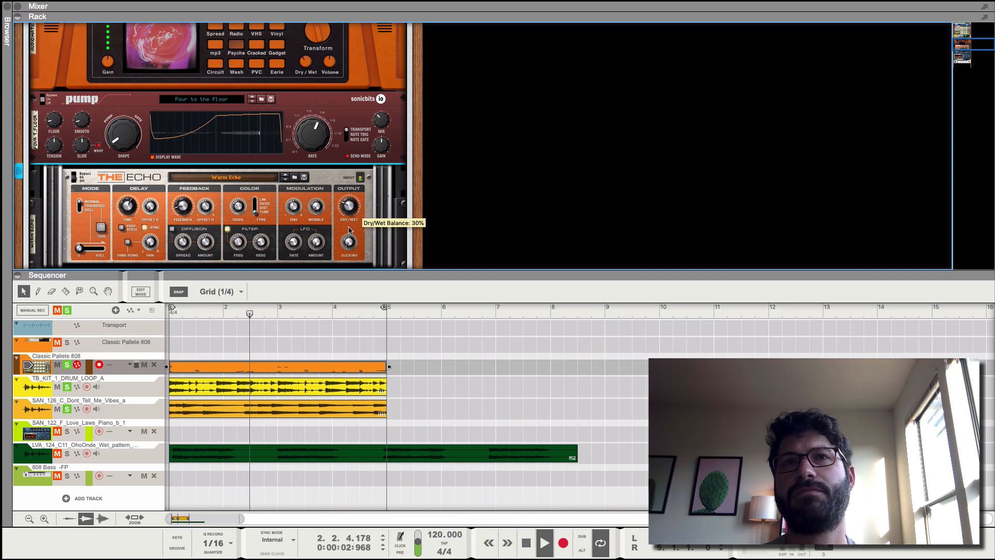
pyautogui.moveTo(350, 235); pyautogui.dragTo(348, 203)
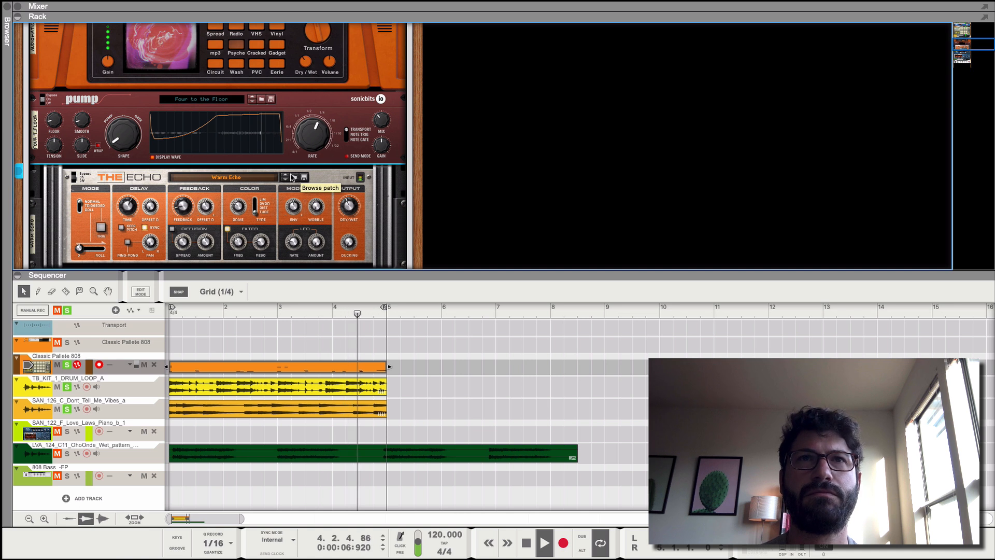
# Load The Echo's Dreamy Taped Voice patch and adjust its dry/wet balance during playback.
pyautogui.click(257, 177)
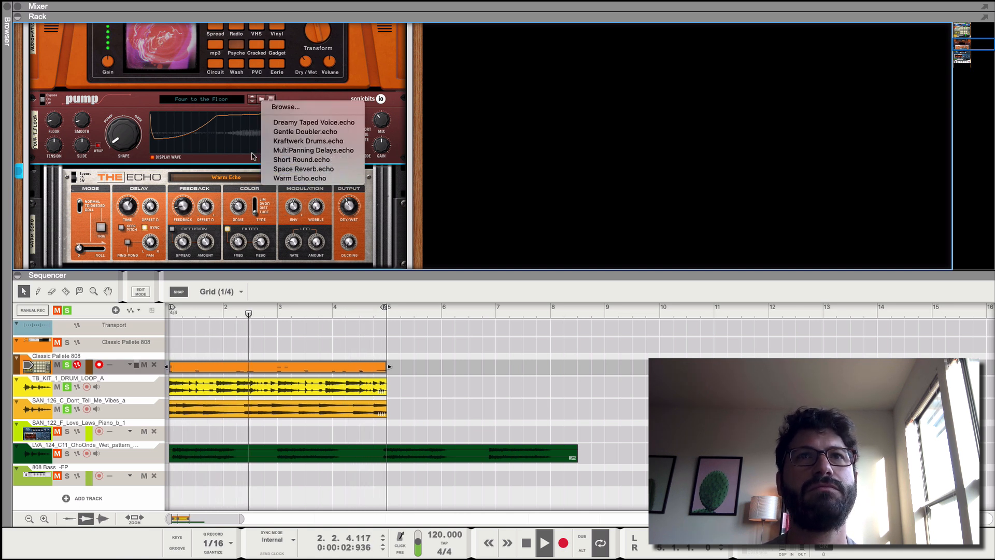
pyautogui.click(311, 122)
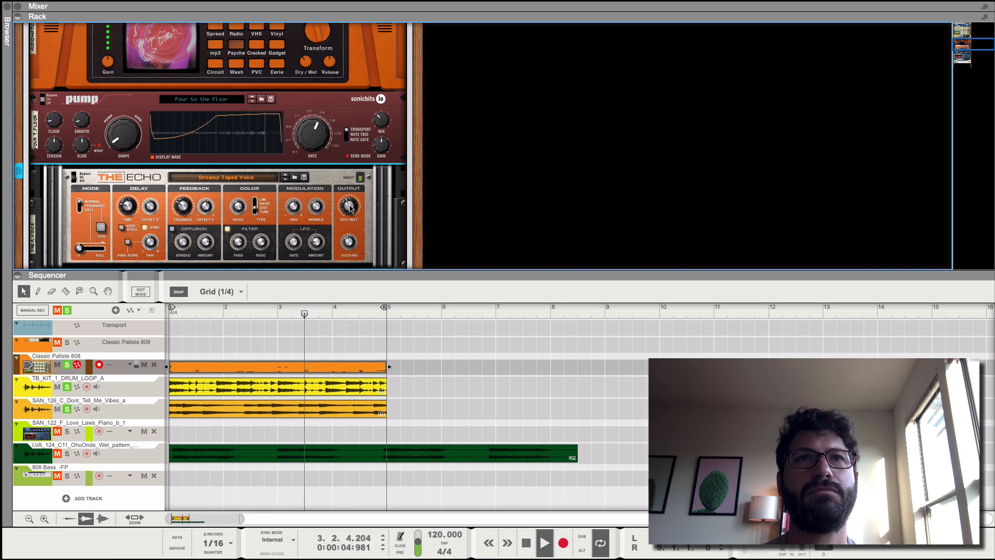
pyautogui.moveTo(350, 207)
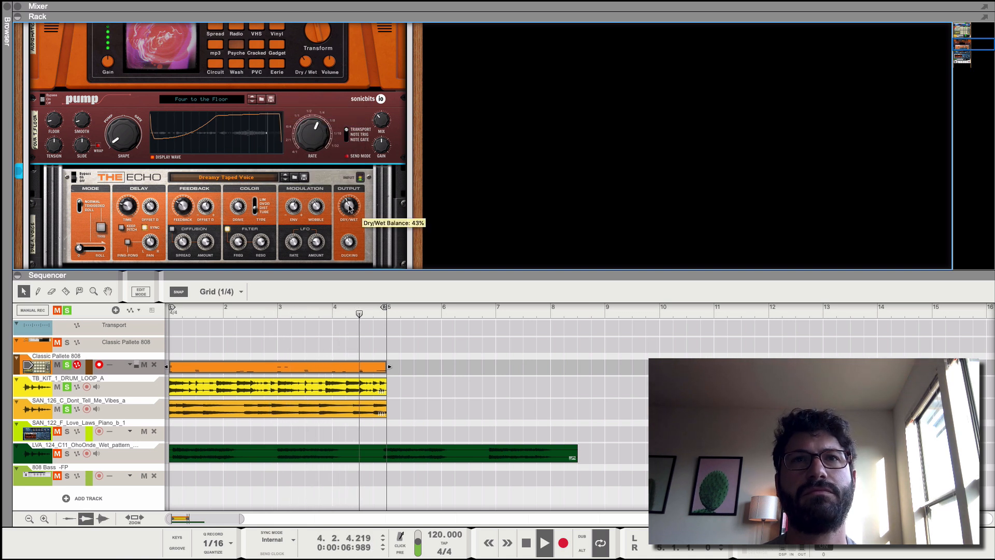
pyautogui.moveTo(349, 208); pyautogui.dragTo(348, 210)
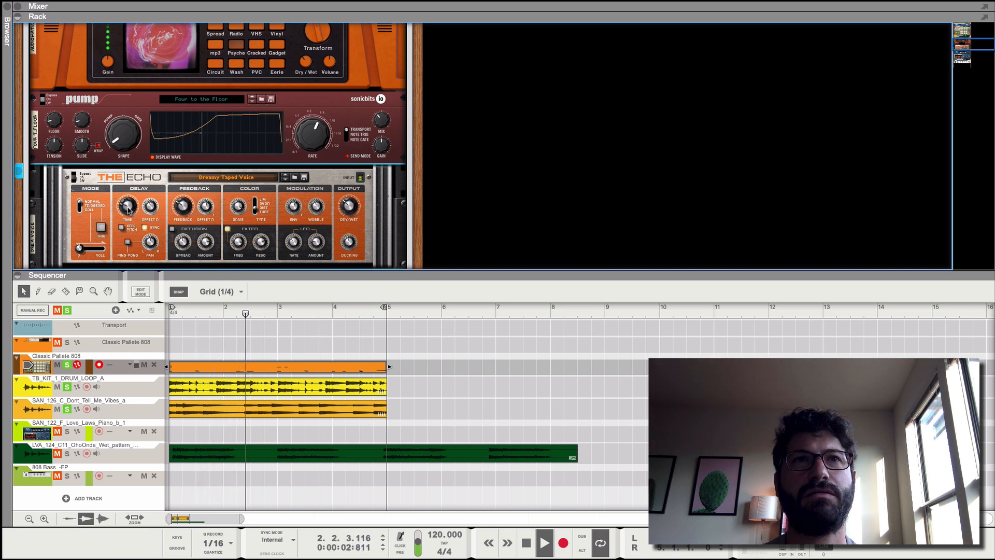
pyautogui.moveTo(150, 208)
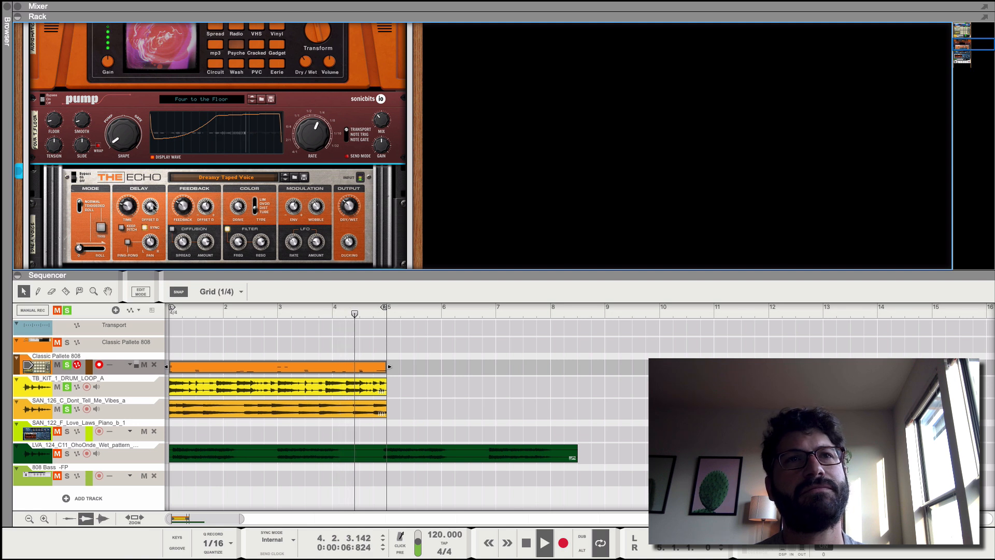
# Set The Echo's Wobble amount to 47% on the vibes track while the loop plays.
pyautogui.moveTo(203, 214)
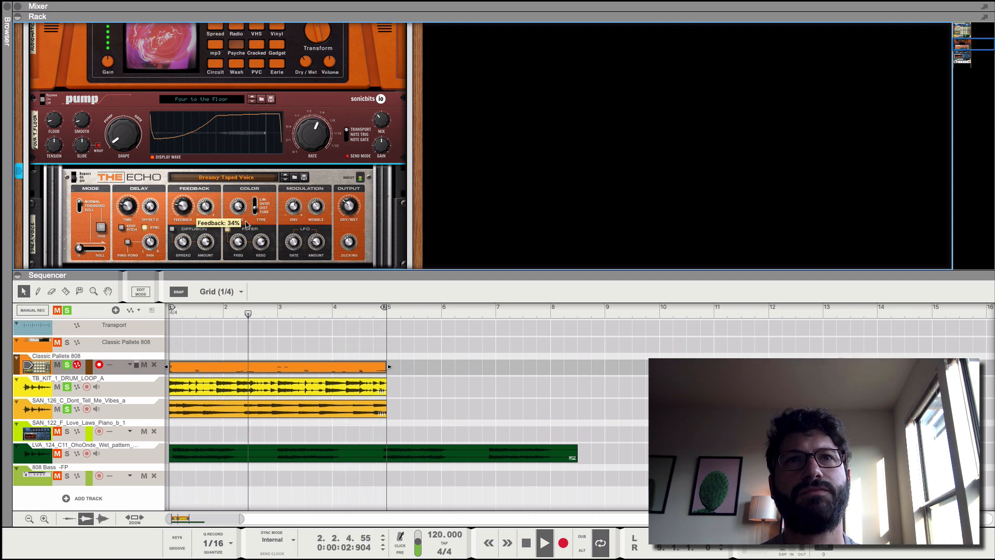
pyautogui.moveTo(317, 246)
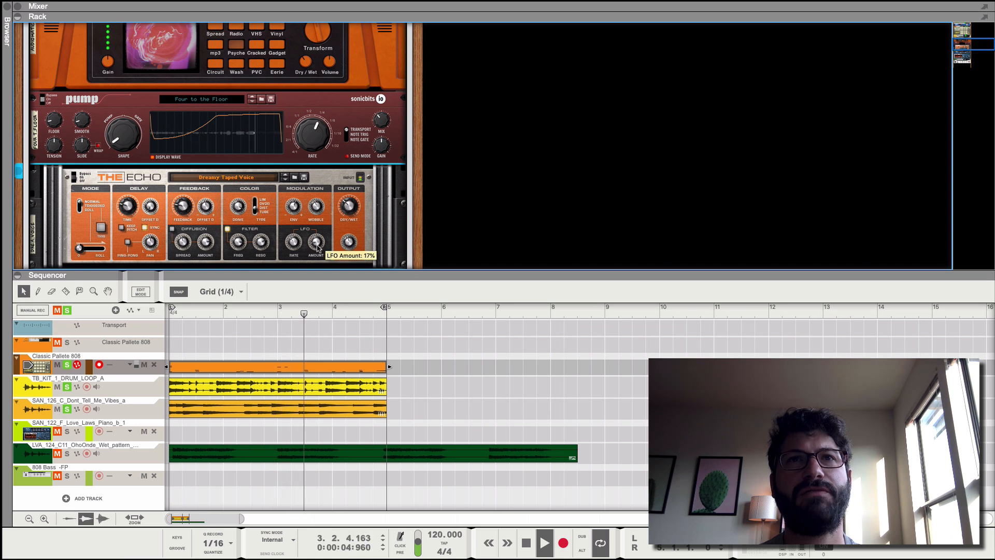
pyautogui.rightClick(317, 208)
pyautogui.press('Escape')
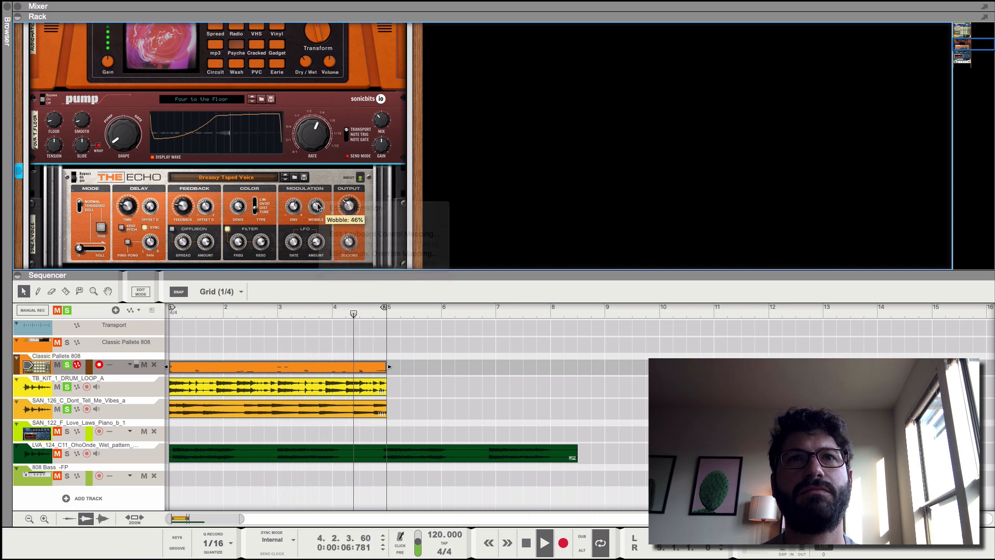
pyautogui.moveTo(314, 208); pyautogui.dragTo(315, 207)
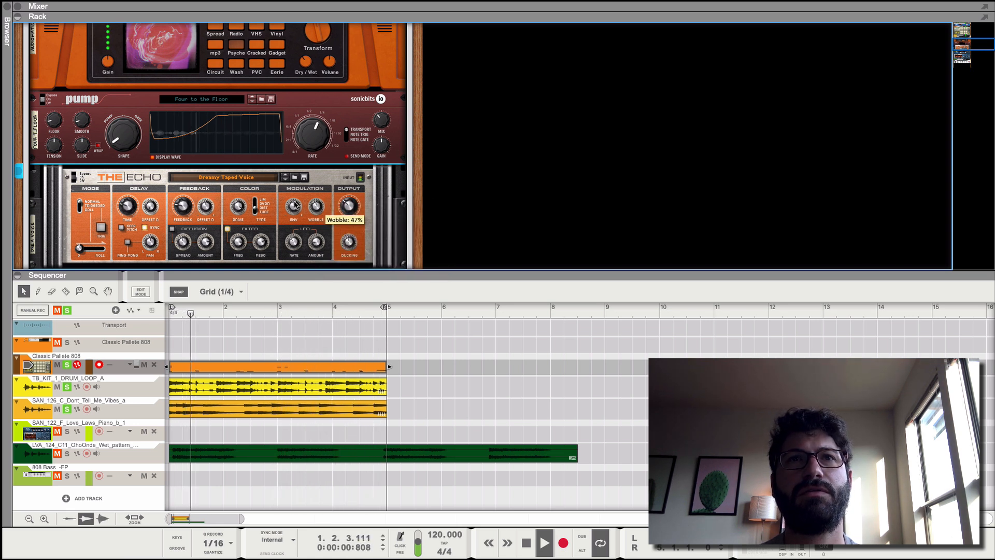
pyautogui.moveTo(296, 206)
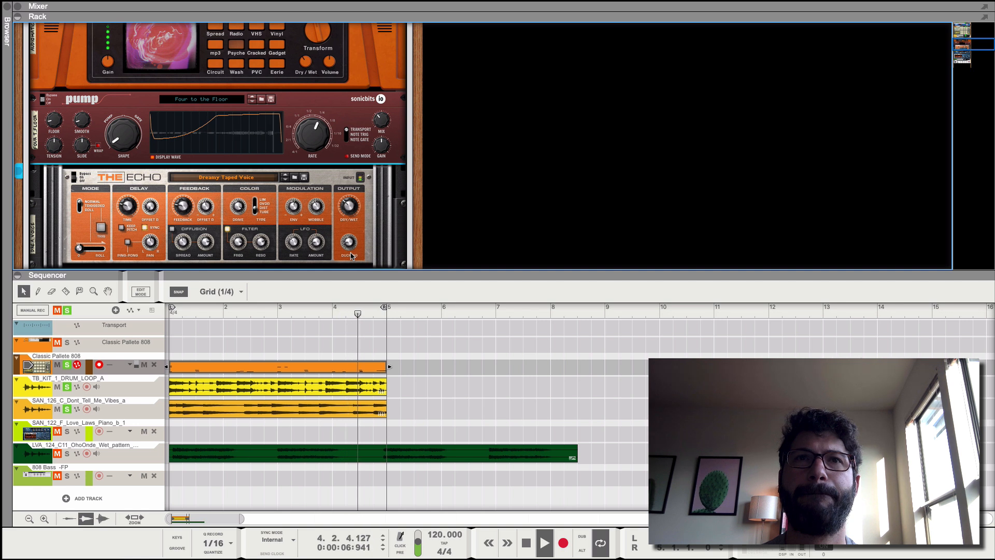
# Enable ping pong on The Echo and set its right channel time offset to 1/32.
pyautogui.scroll(-1, 351, 255)
pyautogui.moveTo(349, 233)
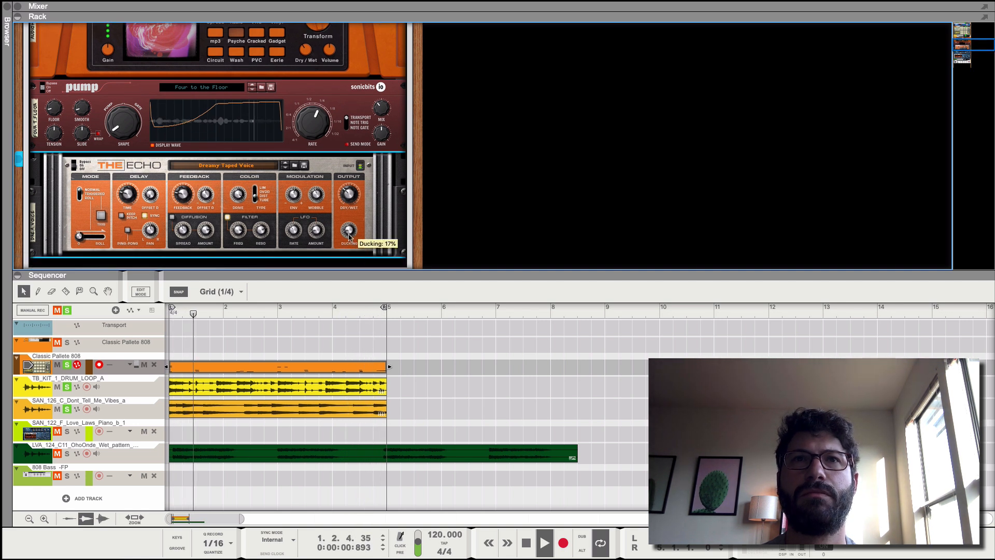
pyautogui.click(127, 230)
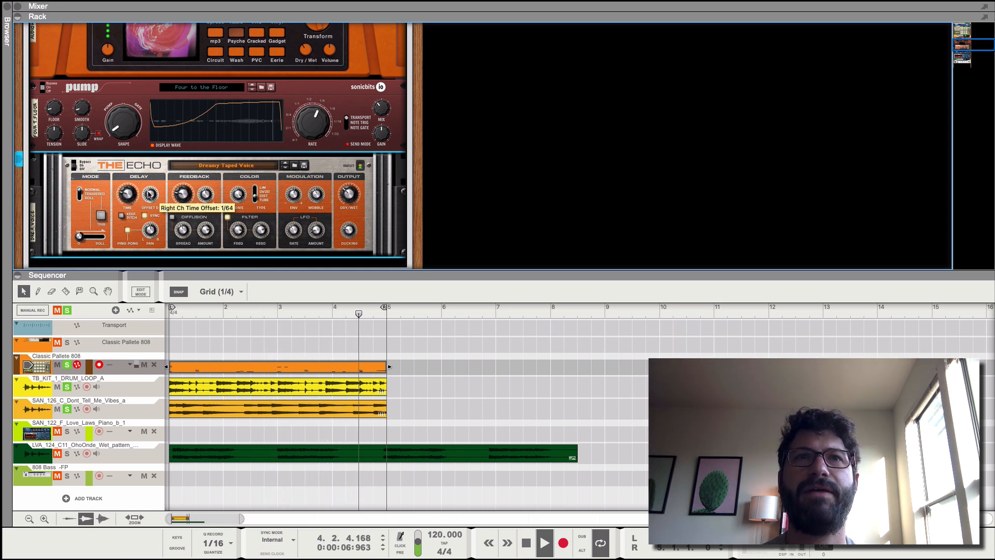
pyautogui.scroll(1, 149, 194)
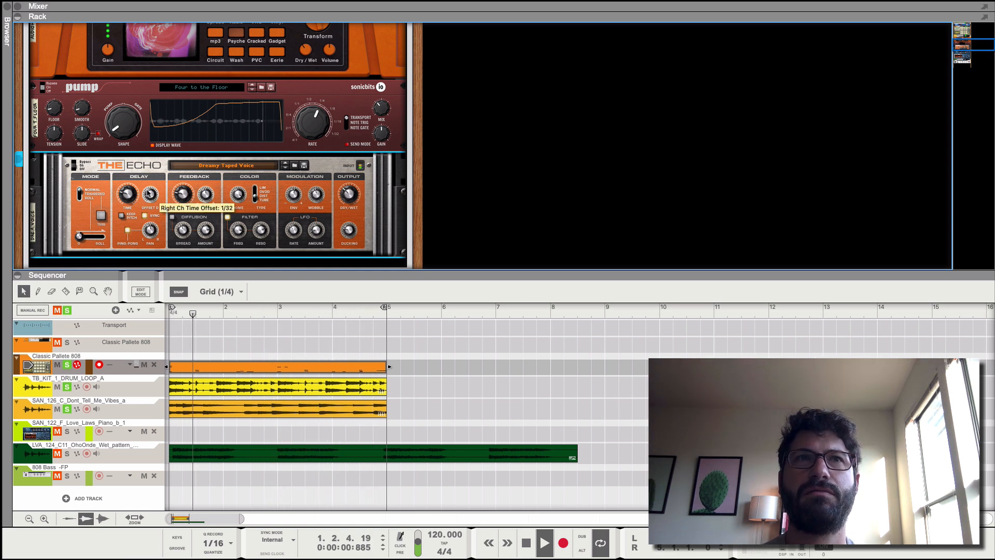
# Collapse The Echo and Pump, and compare the vibes track with its insert effects bypassed and active.
pyautogui.click(35, 160)
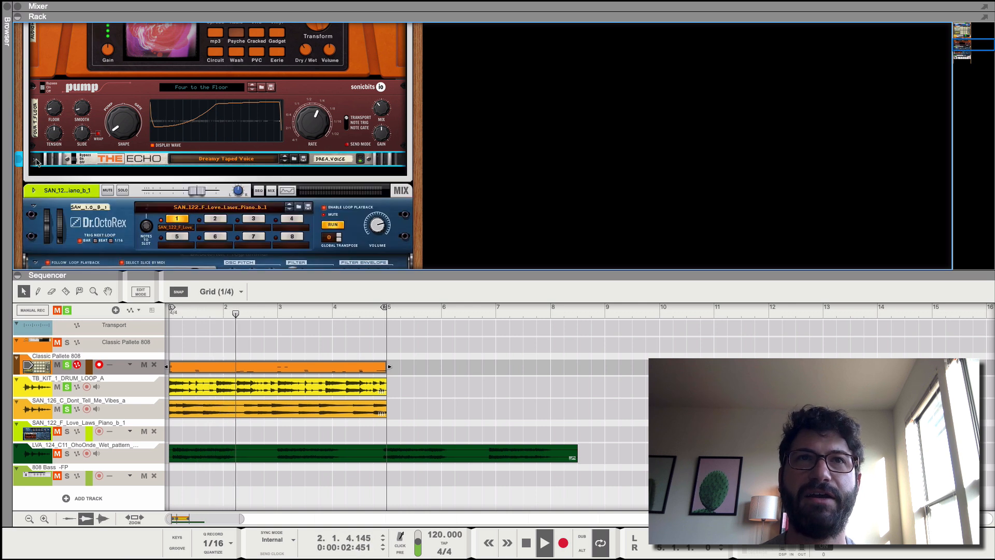
pyautogui.click(36, 89)
pyautogui.scroll(4, 102, 61)
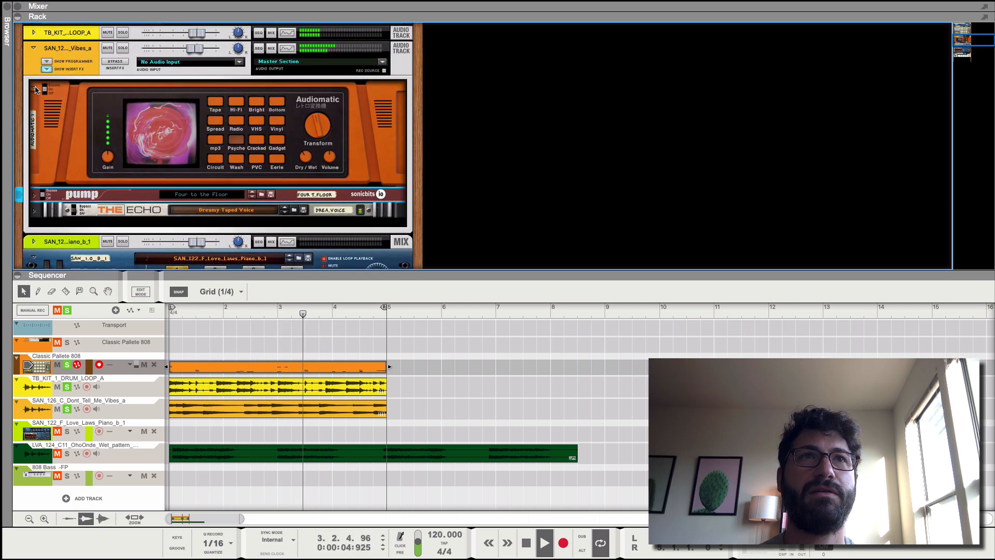
pyautogui.click(109, 59)
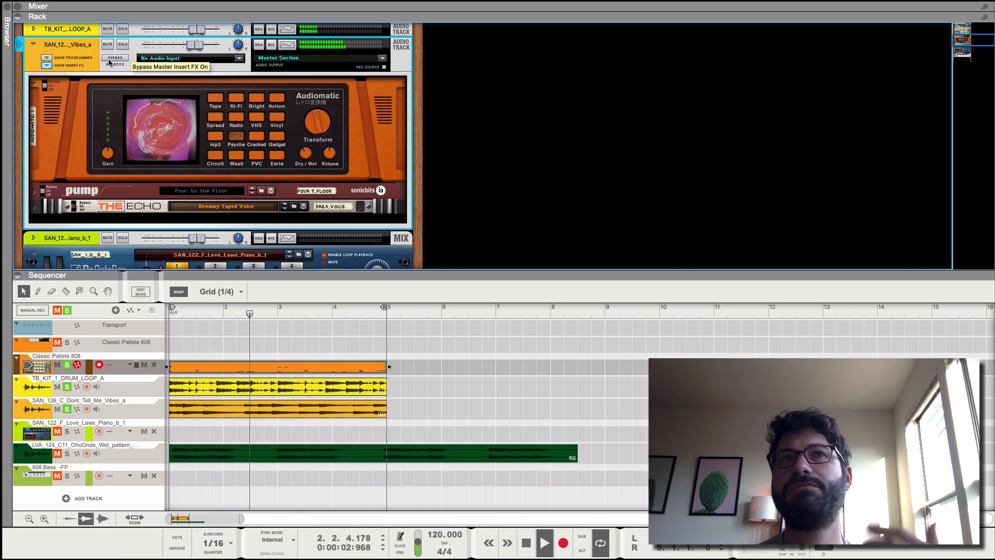
pyautogui.click(109, 59)
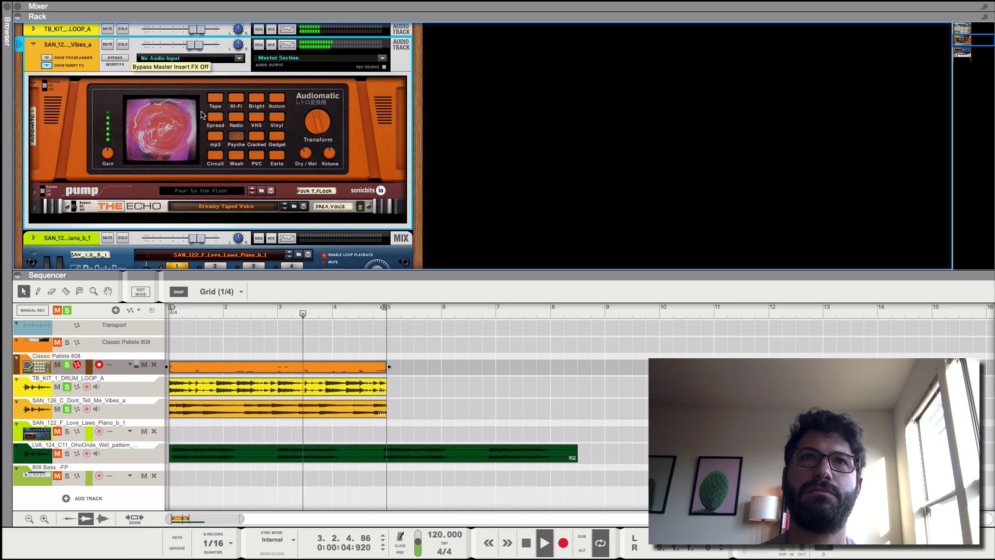
# Set Audiomatic's dry/wet to 22% with the VHS preset, collapse the vibes track's devices and stop playback.
pyautogui.moveTo(306, 153); pyautogui.dragTo(307, 159)
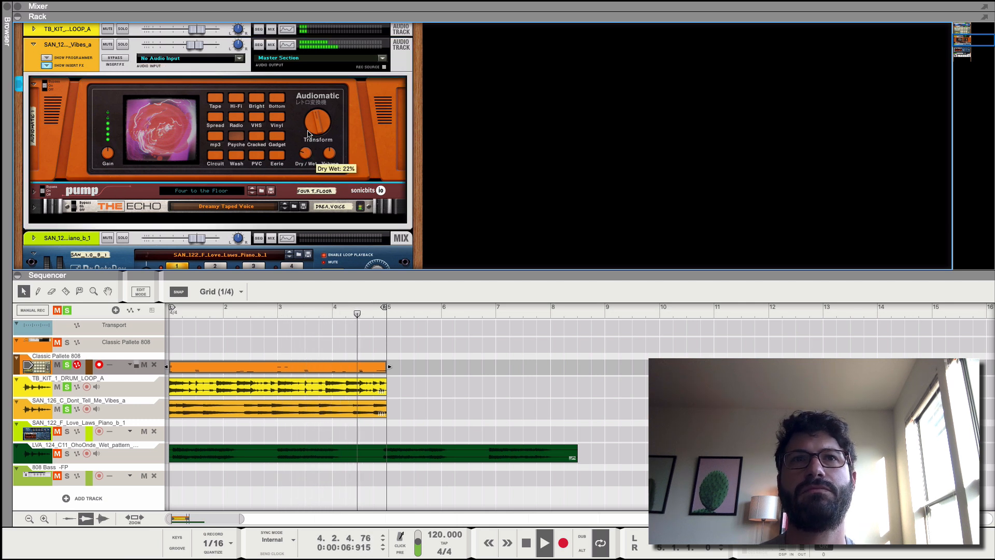
pyautogui.click(257, 118)
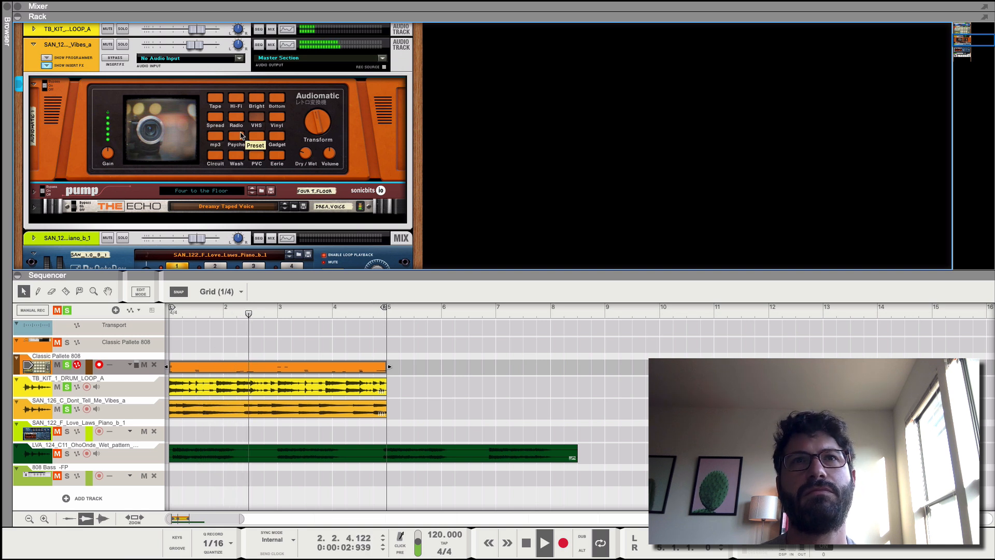
pyautogui.moveTo(301, 148)
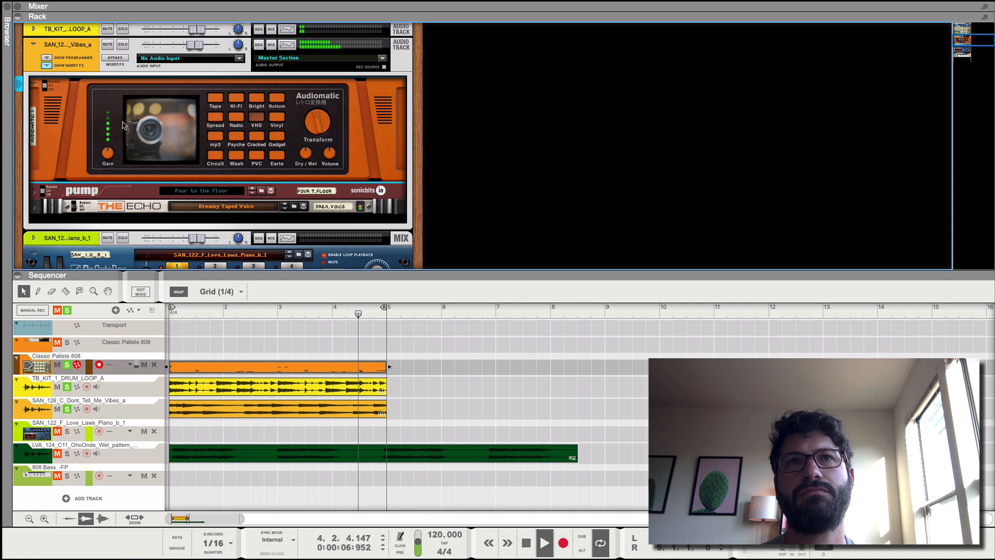
pyautogui.click(34, 45)
pyautogui.press('space')
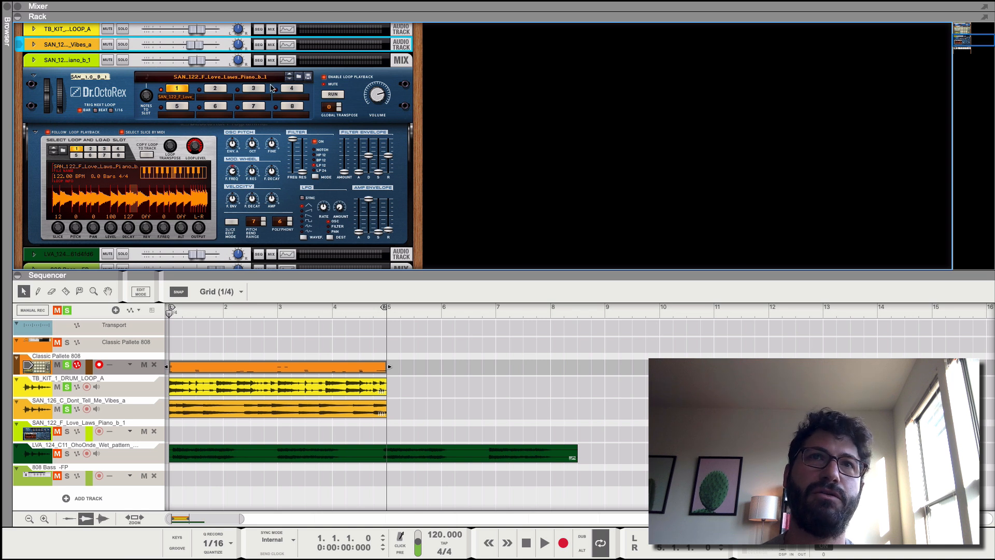
# Unmute the SAN_122_F_Love_Laws_Piano_b_1 track, audition its Dr. OctoRex loop and set the global transpose to -5.
pyautogui.click(58, 432)
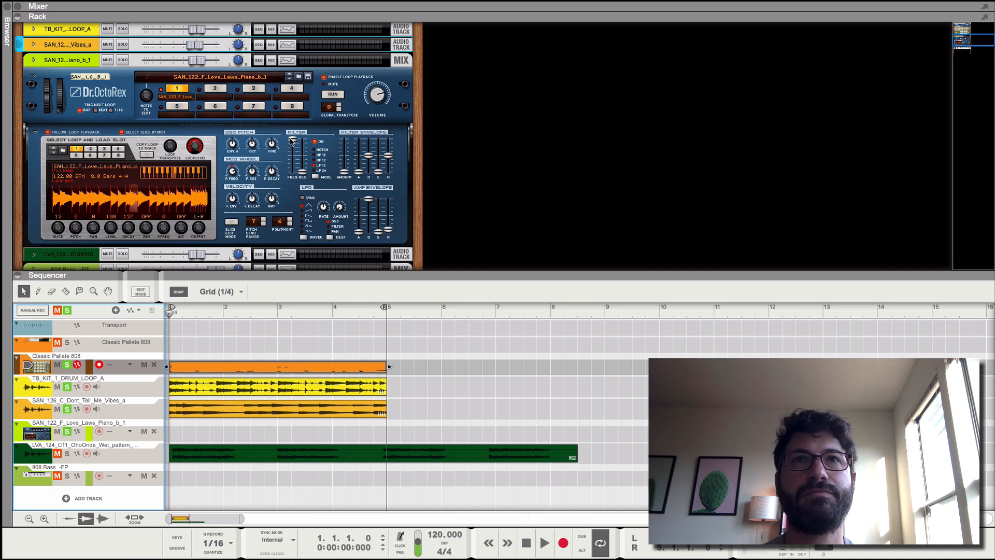
pyautogui.click(326, 95)
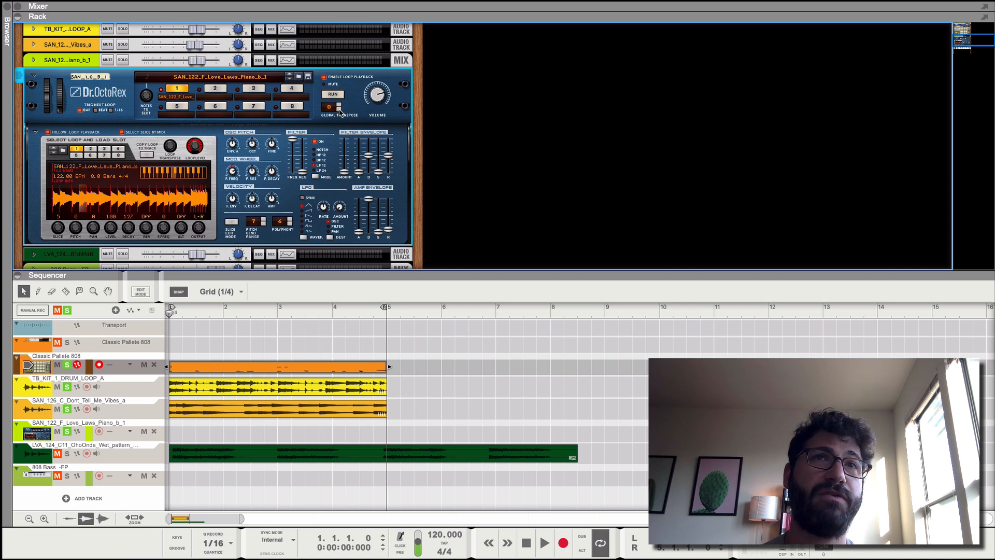
pyautogui.click(339, 109)
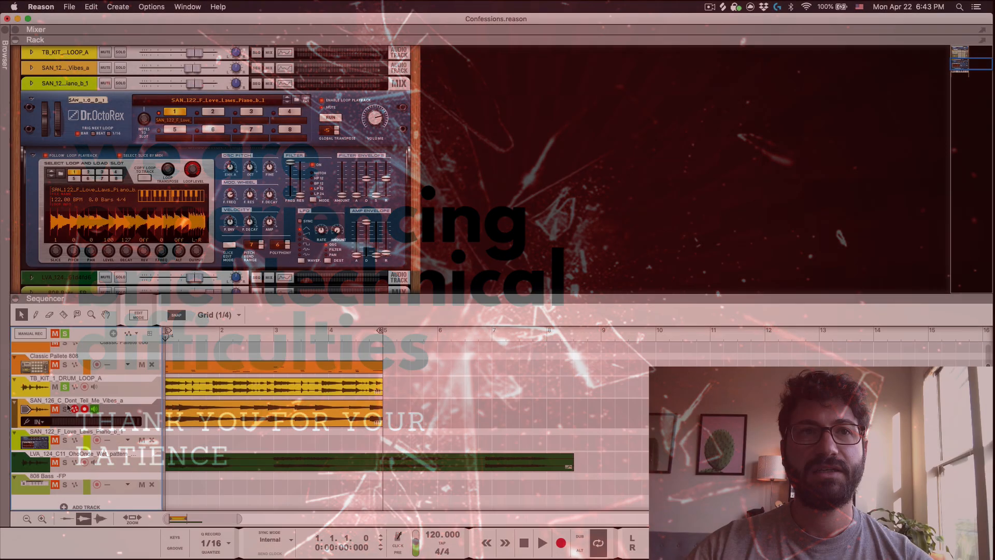
# Solo the SAN_126_C_Dont_Tell_Me_Vibes_a track and expand its insert effects in the rack.
pyautogui.click(65, 409)
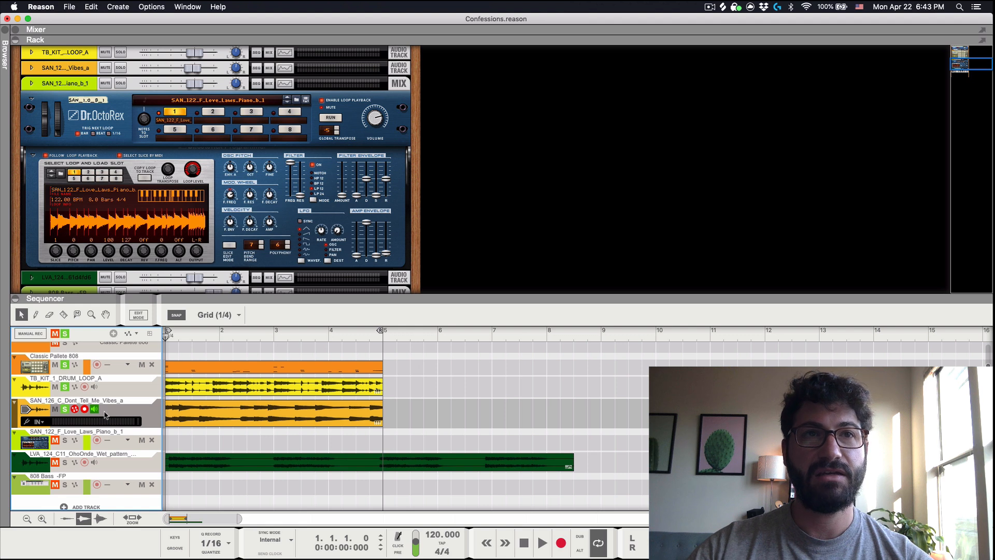
pyautogui.click(32, 68)
pyautogui.scroll(-3, 119, 181)
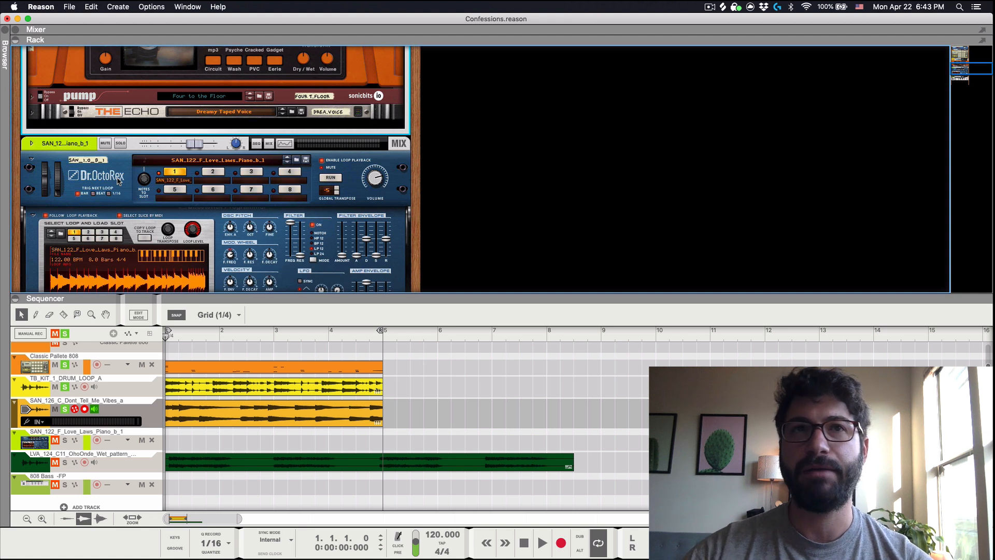
# Solo the SAN_122_F_Love_Laws_Piano_b_1 track as well during playback, and stop the transport.
pyautogui.press('space')
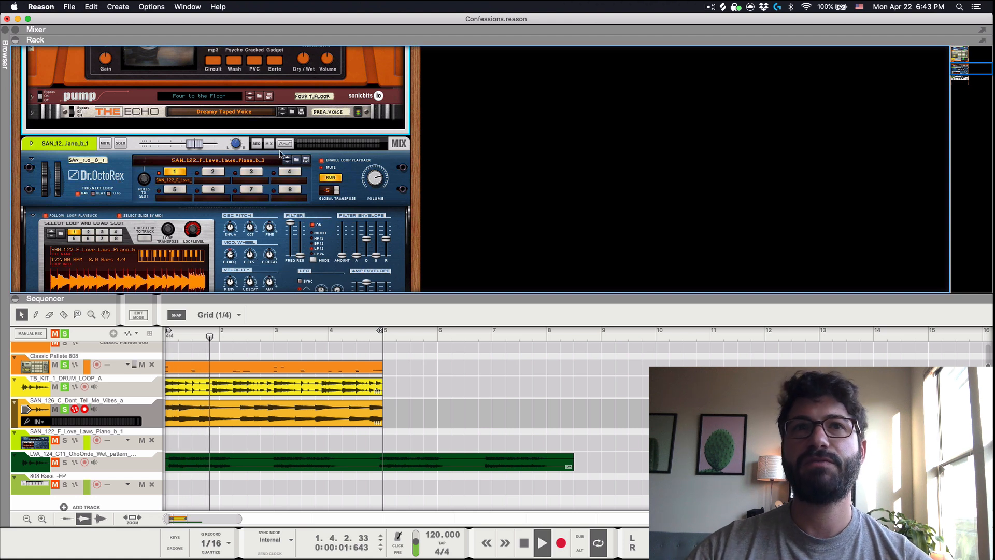
pyautogui.click(64, 441)
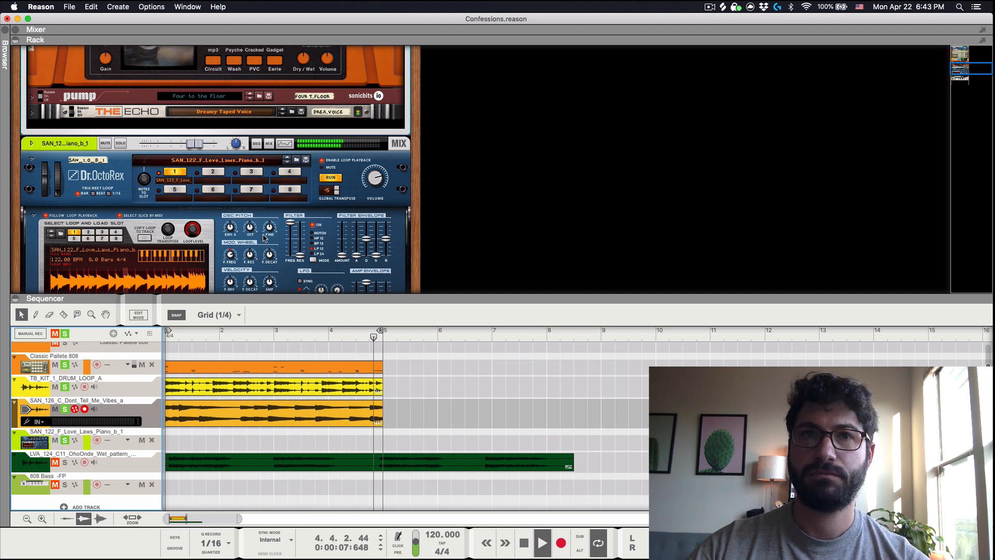
pyautogui.press('space')
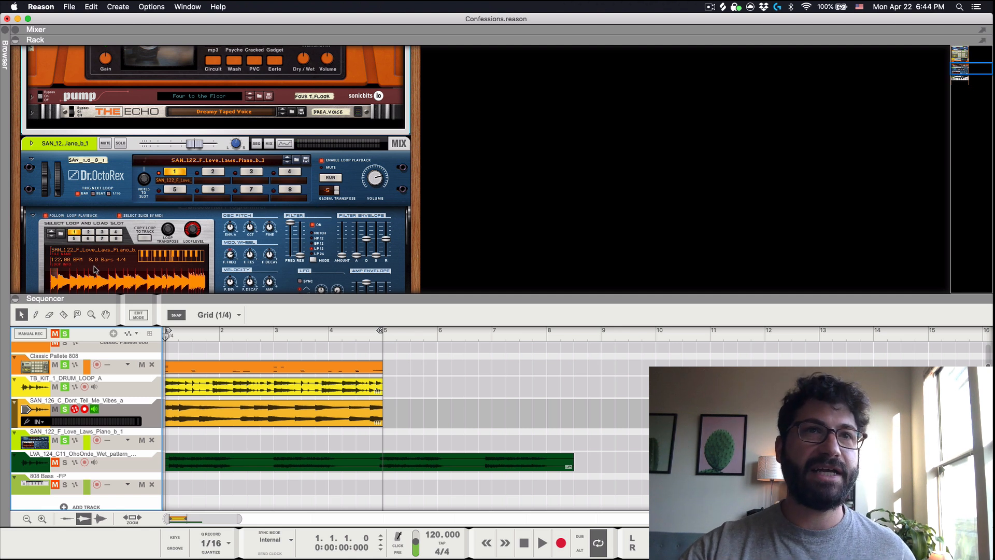
# Select the piano track for recording and audition its Dr. OctoRex loop with the other parts.
pyautogui.scroll(-4, 151, 279)
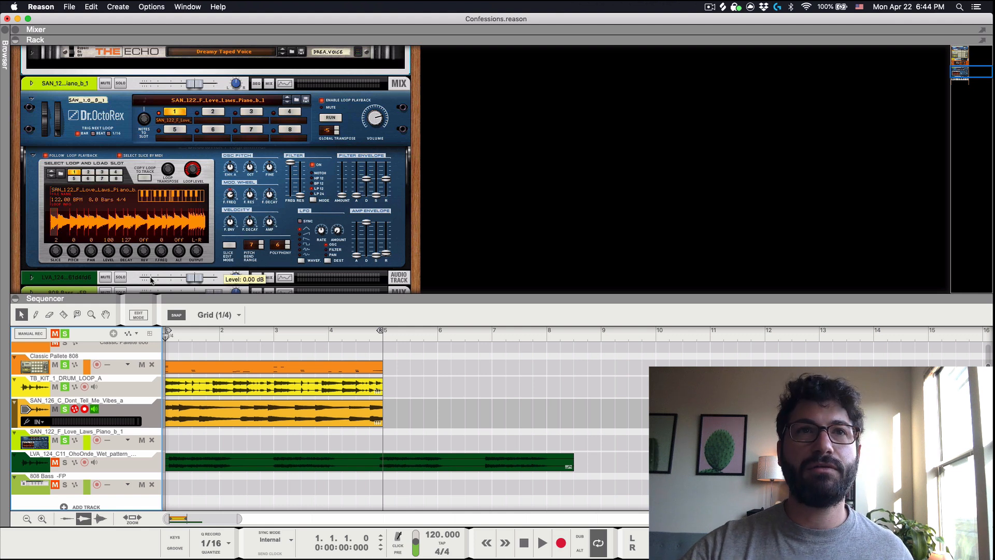
pyautogui.click(32, 444)
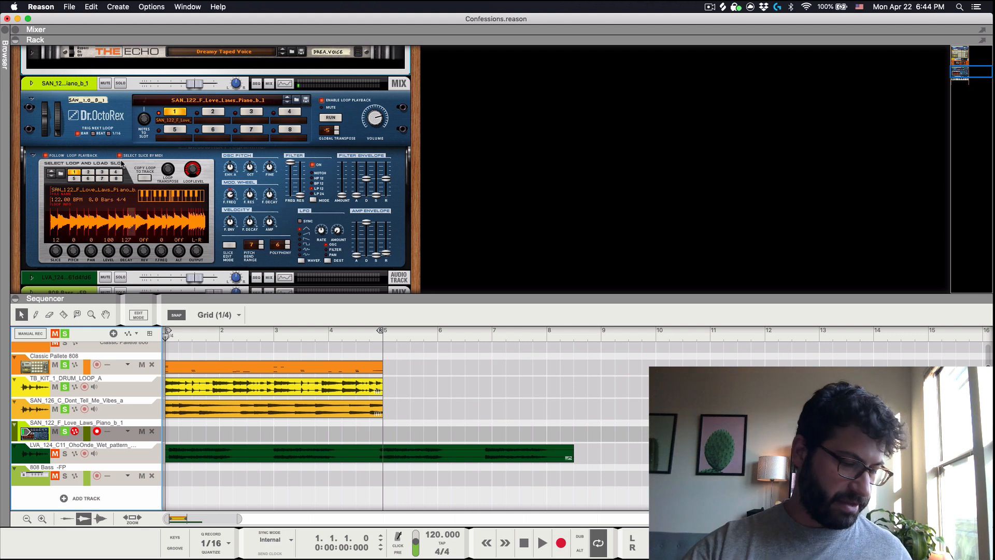
pyautogui.press('space')
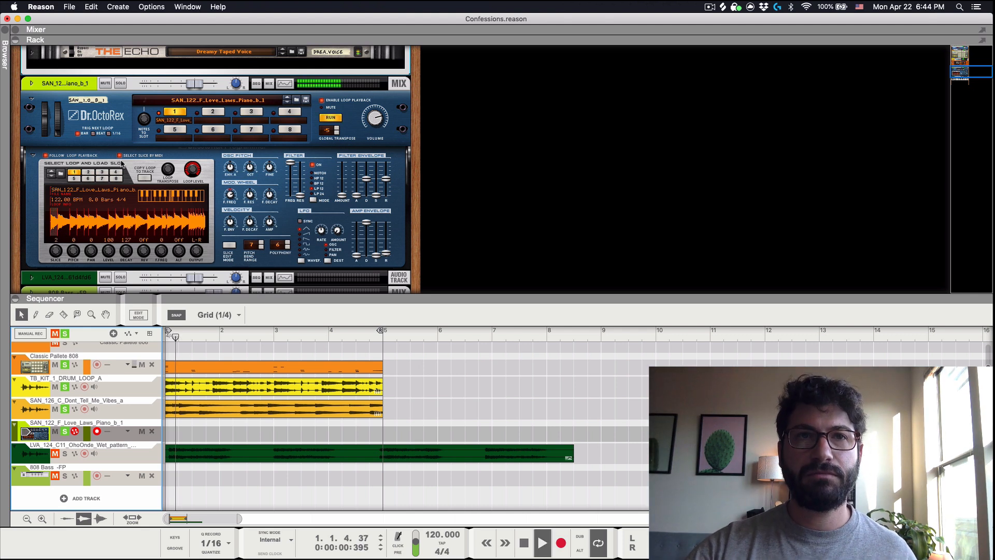
pyautogui.press('space')
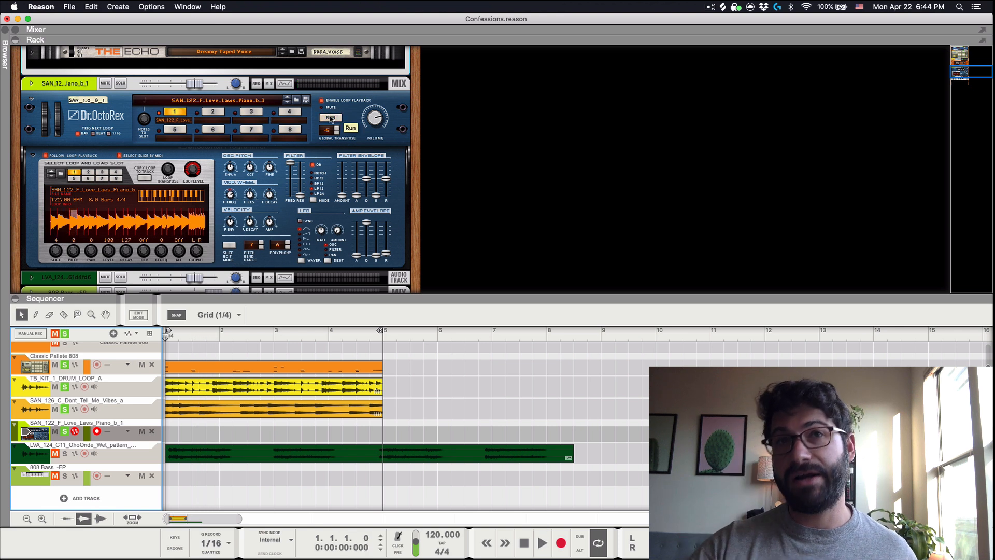
# Disable loop playback on the piano's Dr. OctoRex and play the arrangement without its automatic loop.
pyautogui.click(321, 101)
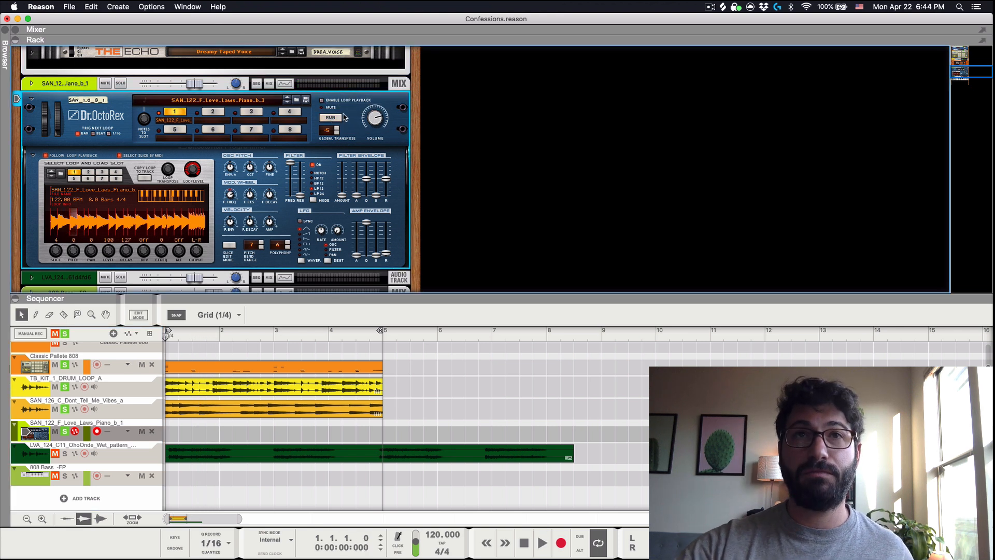
pyautogui.press('space')
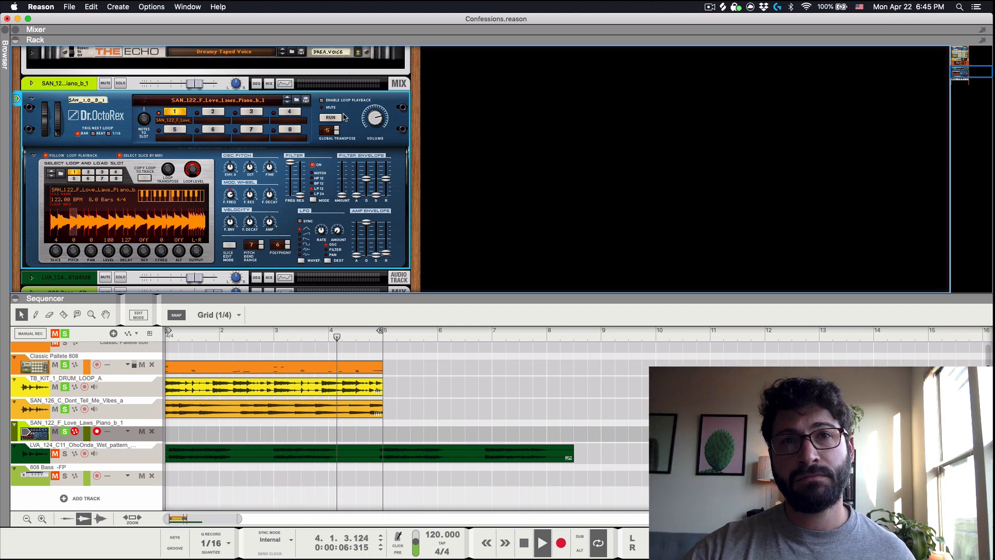
pyautogui.press('space')
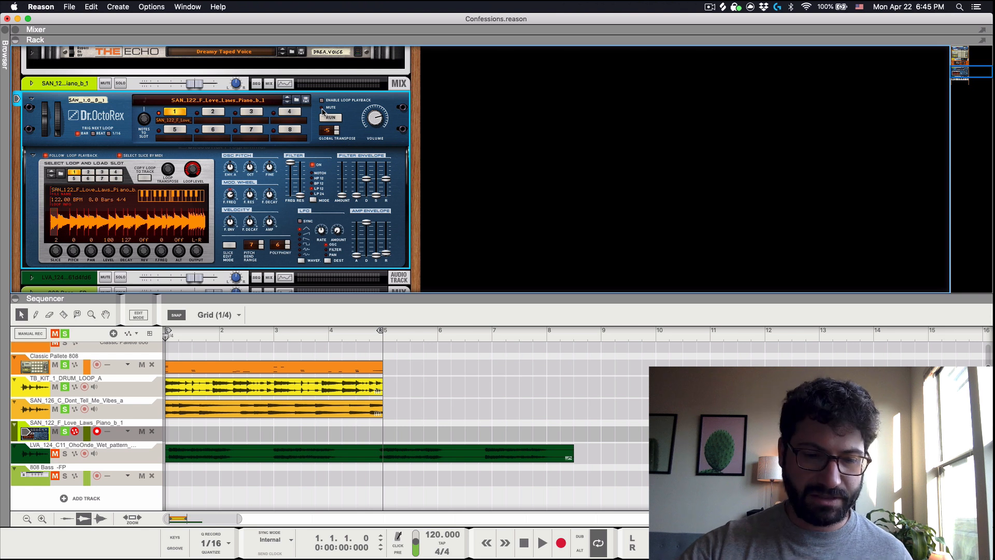
pyautogui.press('space')
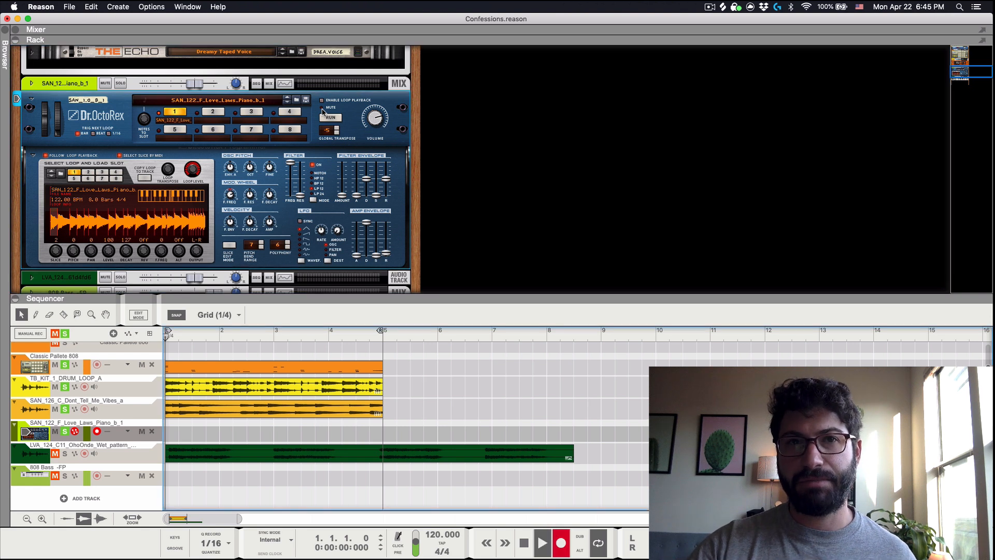
pyautogui.press('space')
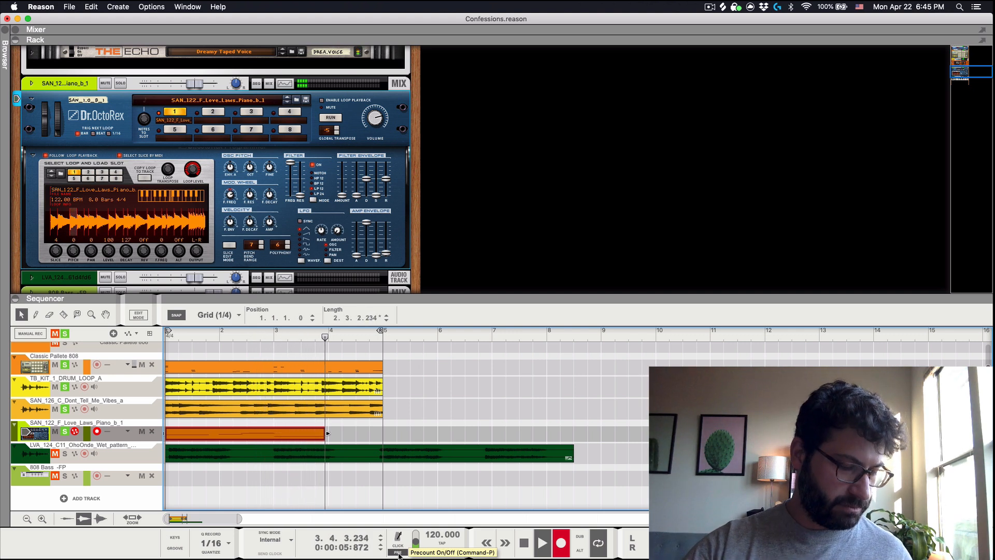
pyautogui.press('space')
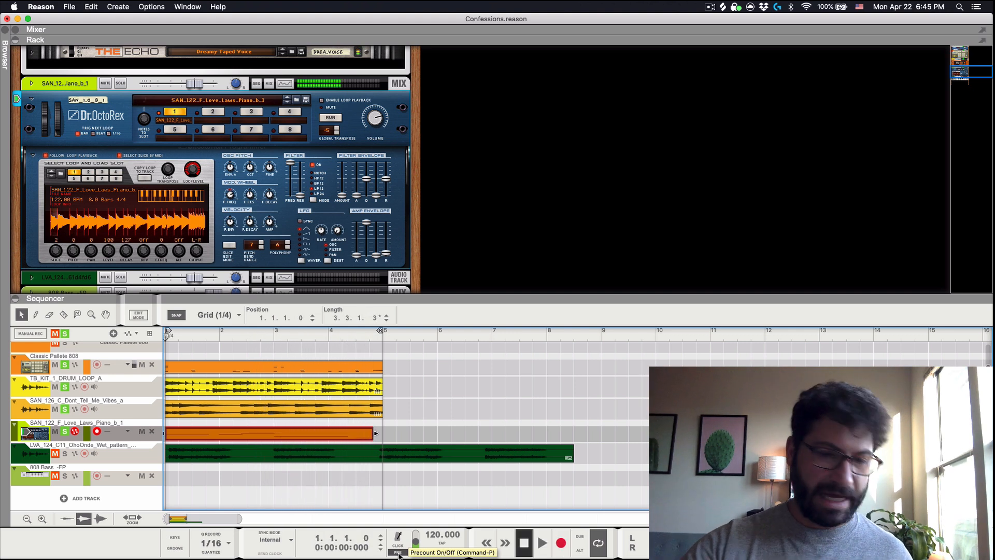
pyautogui.press('super+z')
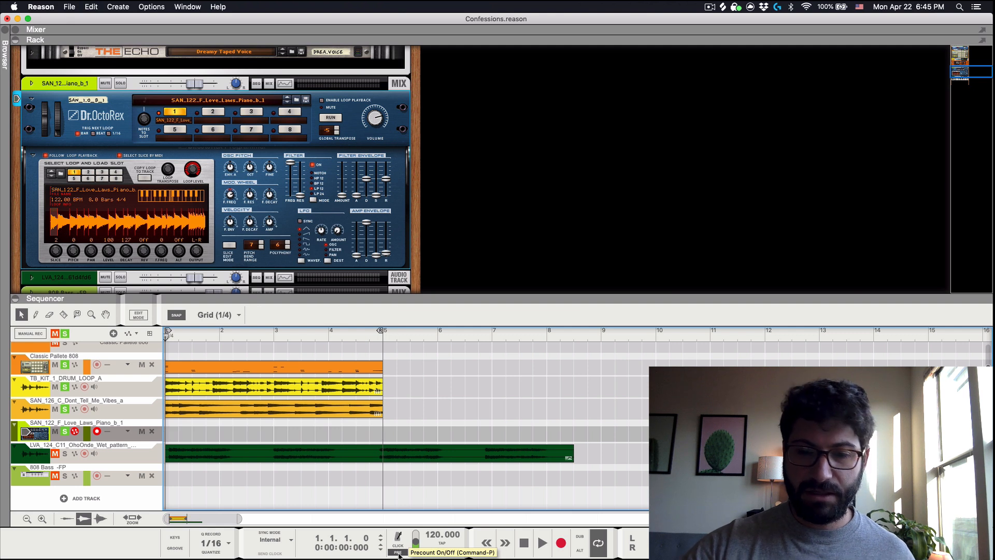
# Review the buffer size and latency in the audio preferences, and close them.
pyautogui.press('super+comma')
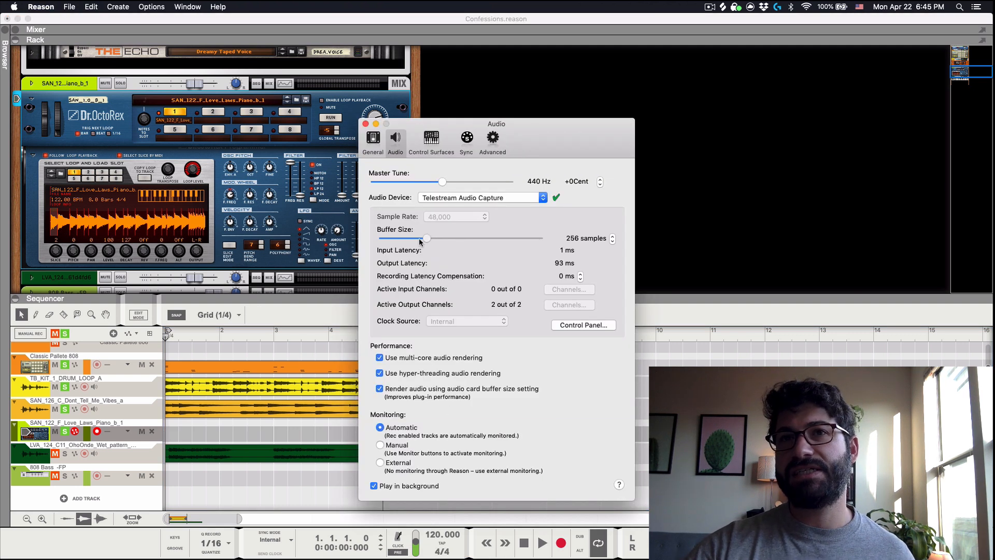
pyautogui.click(365, 123)
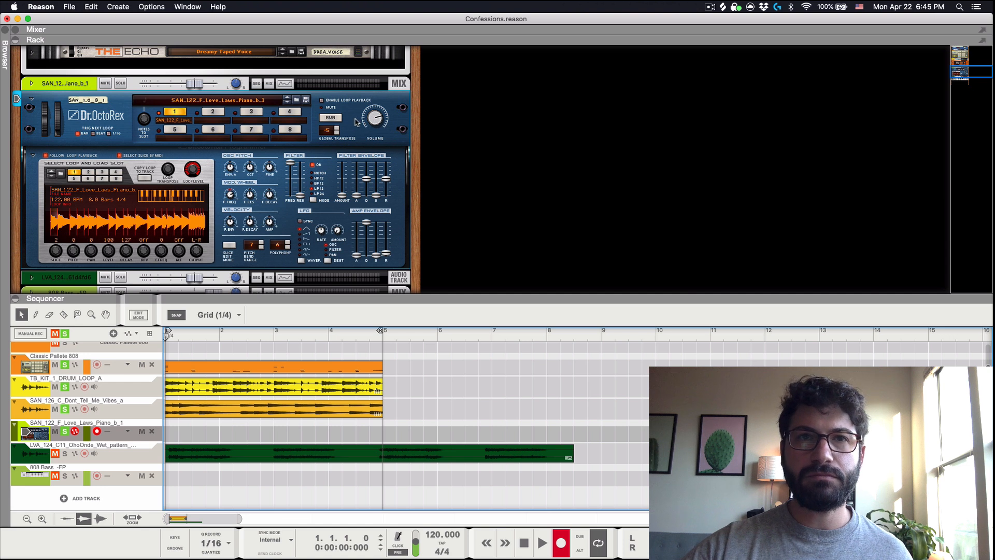
# Try to record a new take on the piano track from bar 1.
pyautogui.press('space')
pyautogui.press('space')
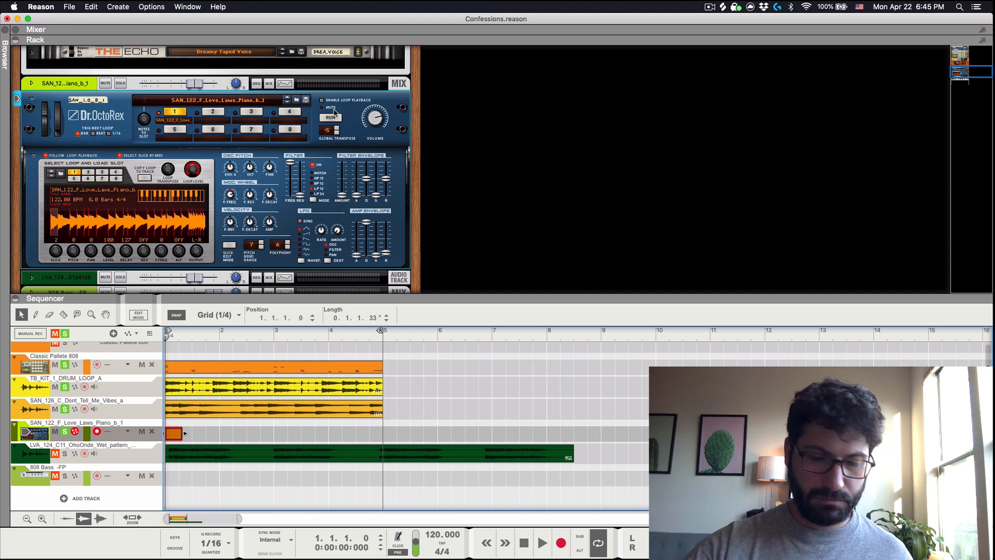
# Undo the previous piano take and record a new four-bar Dr. OctoRex take from the start of the loop.
pyautogui.press('super+z')
pyautogui.press('super+Return')
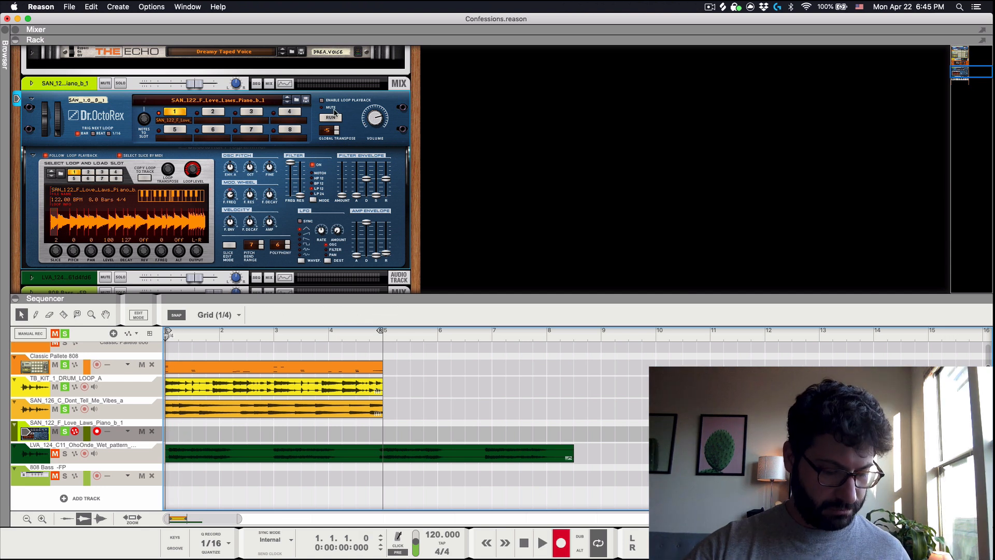
pyautogui.press('space')
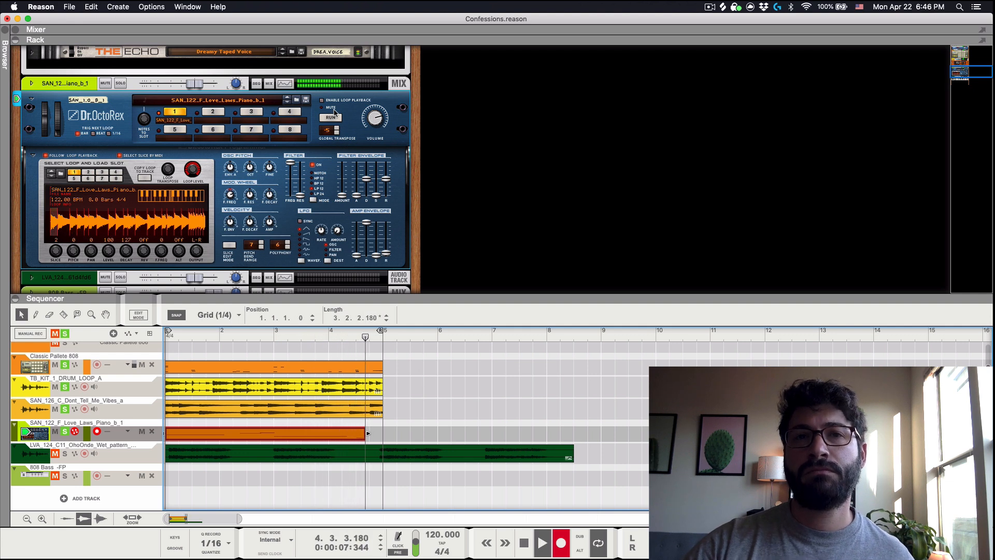
pyautogui.press('space')
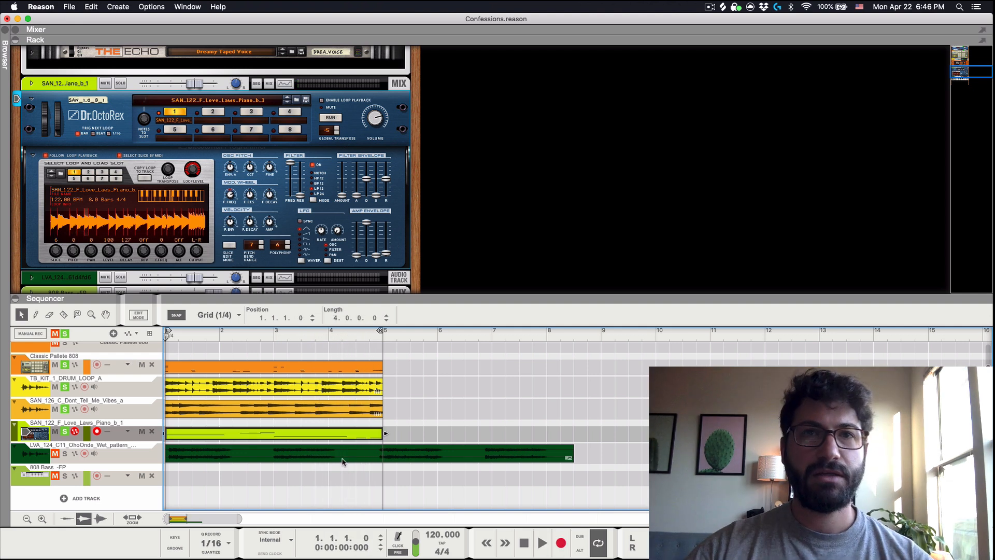
# Open the recorded piano clip, quantize all its notes to 1/8, and play it back.
pyautogui.doubleClick(337, 441)
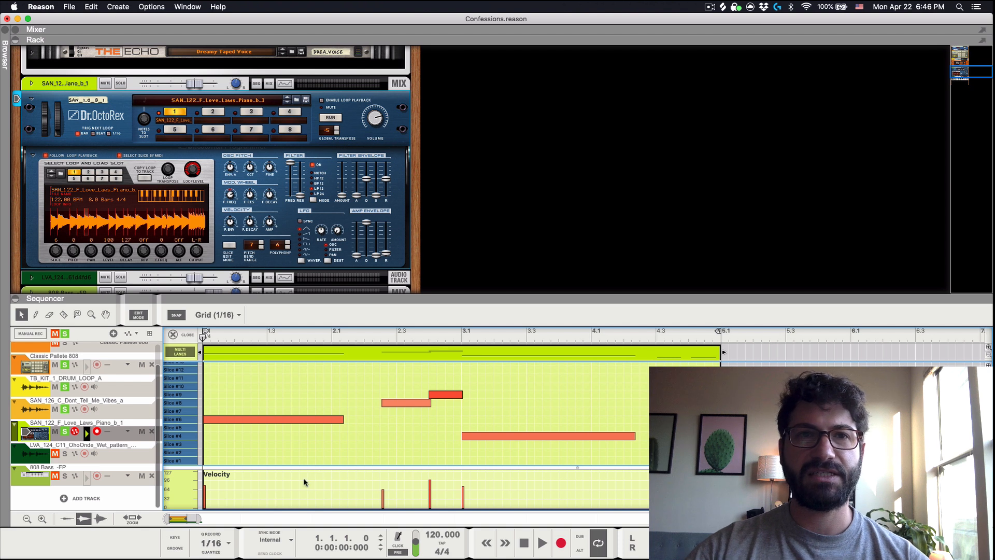
pyautogui.click(221, 545)
pyautogui.click(220, 525)
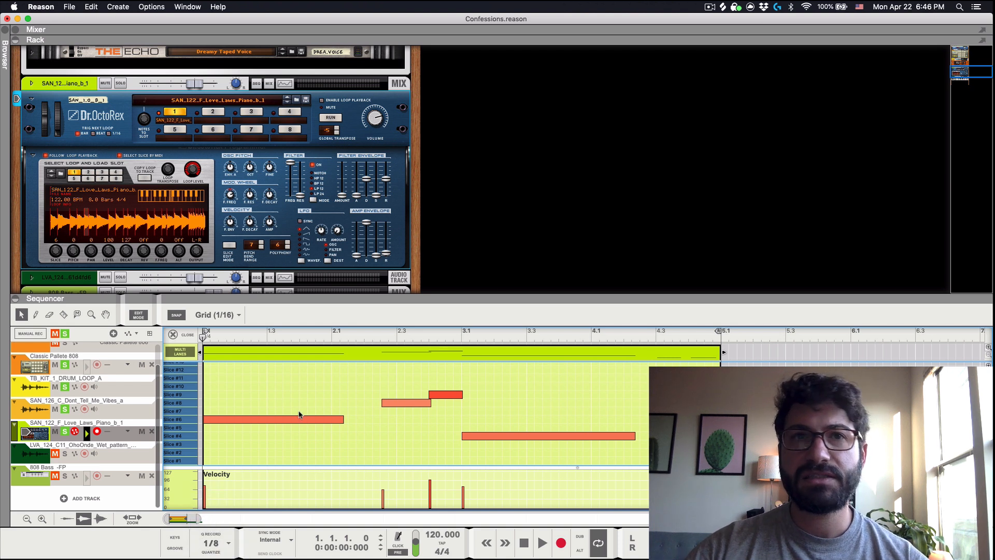
pyautogui.click(278, 420)
pyautogui.press('super+a')
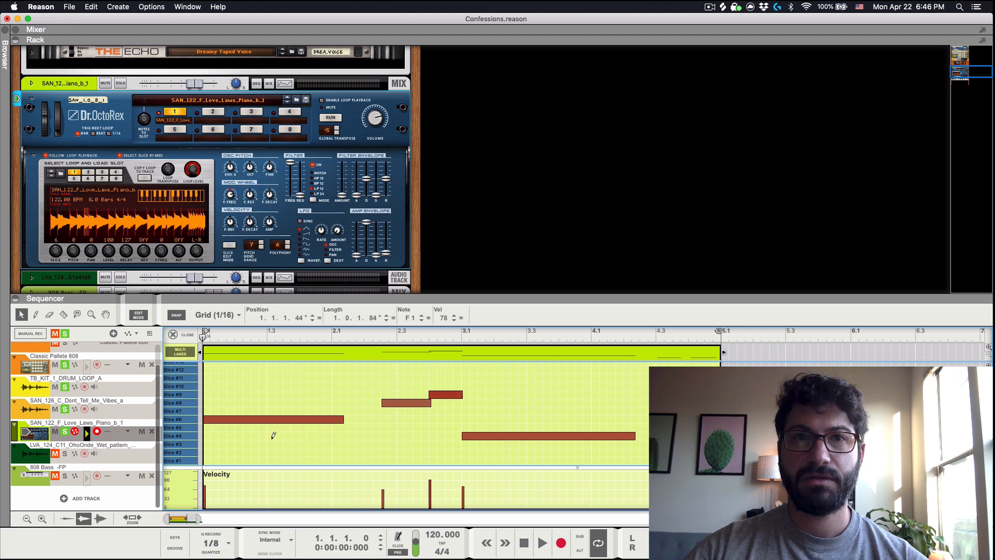
pyautogui.click(218, 553)
pyautogui.press('space')
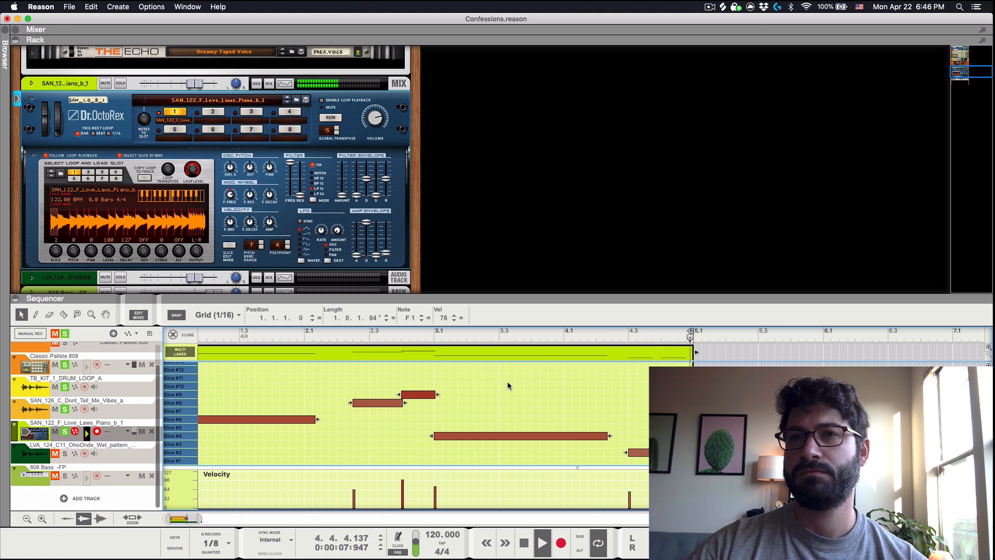
pyautogui.press('space')
# Add a short C#1 note of length 0.0.1.0 at position 4.3.4 in the piano clip and audition the ending.
pyautogui.doubleClick(657, 452)
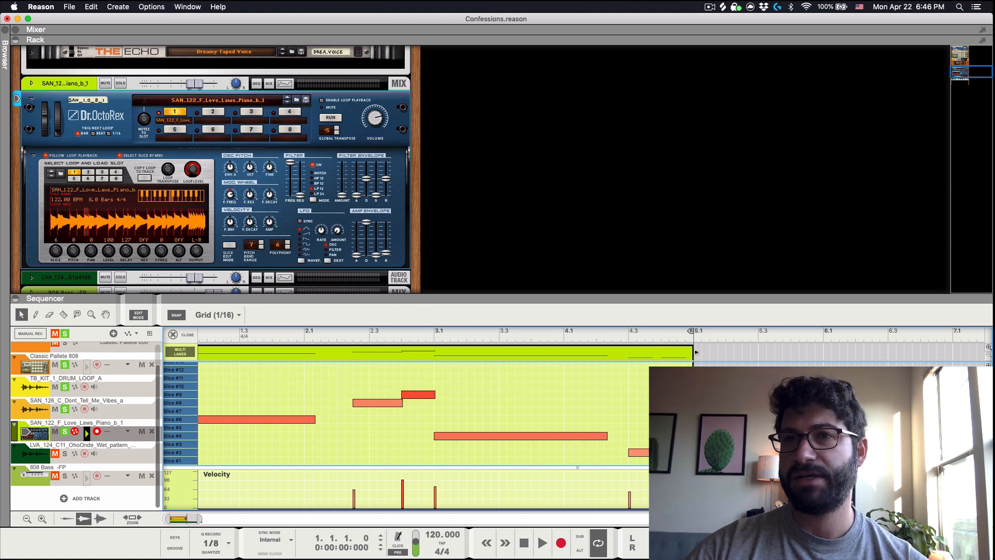
pyautogui.press('space')
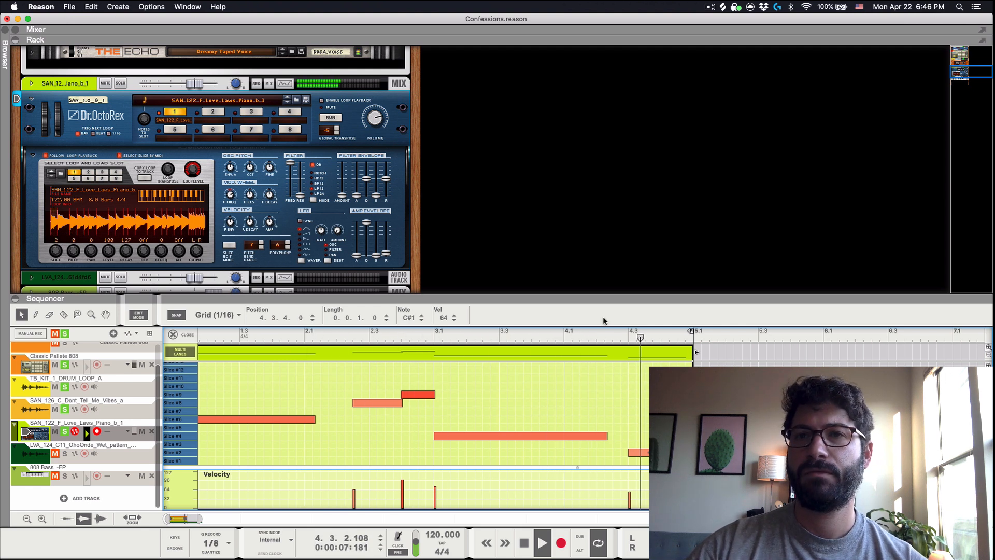
pyautogui.click(656, 453)
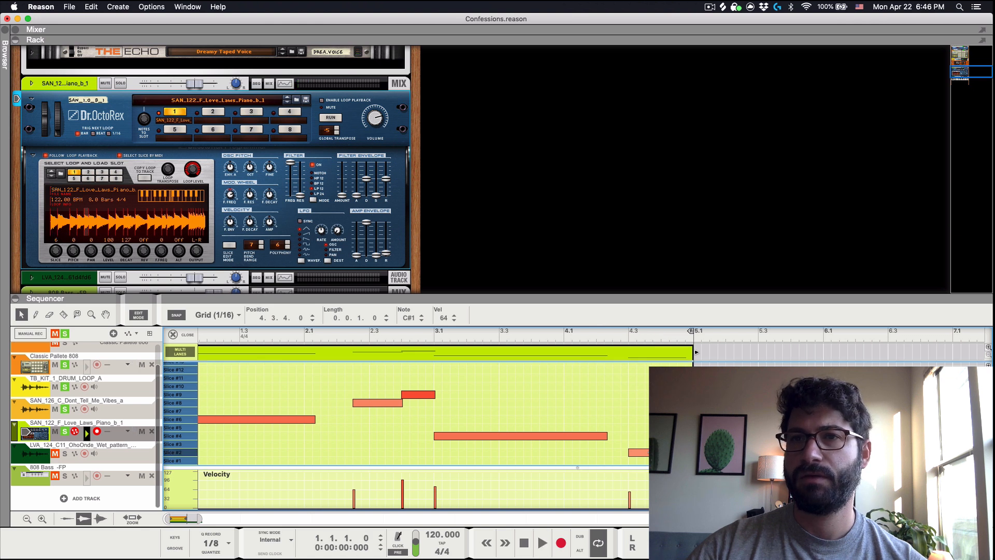
pyautogui.click(671, 453)
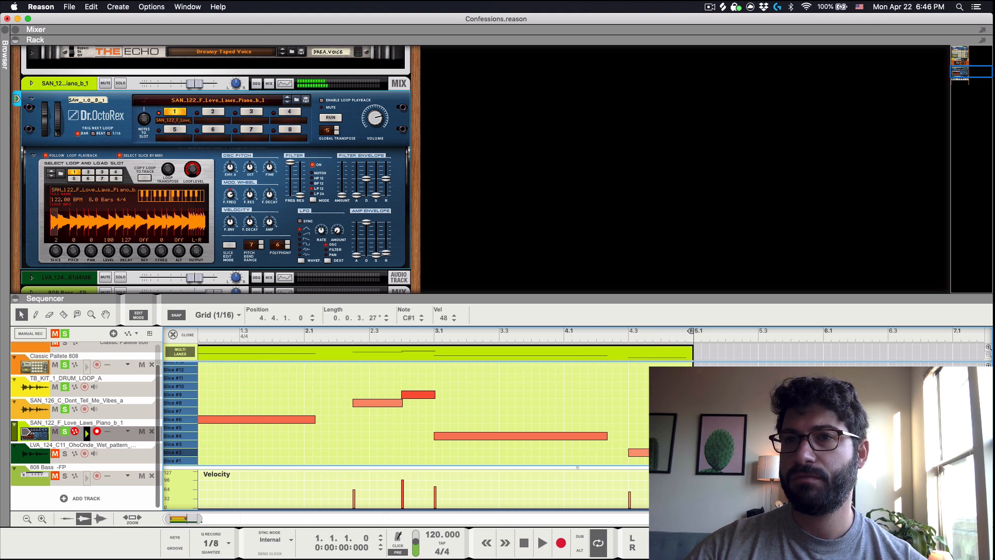
# Shorten the C#1 note at 4.3.1, raise the short note at 4.3.4 to D1, and audition the change.
pyautogui.click(643, 457)
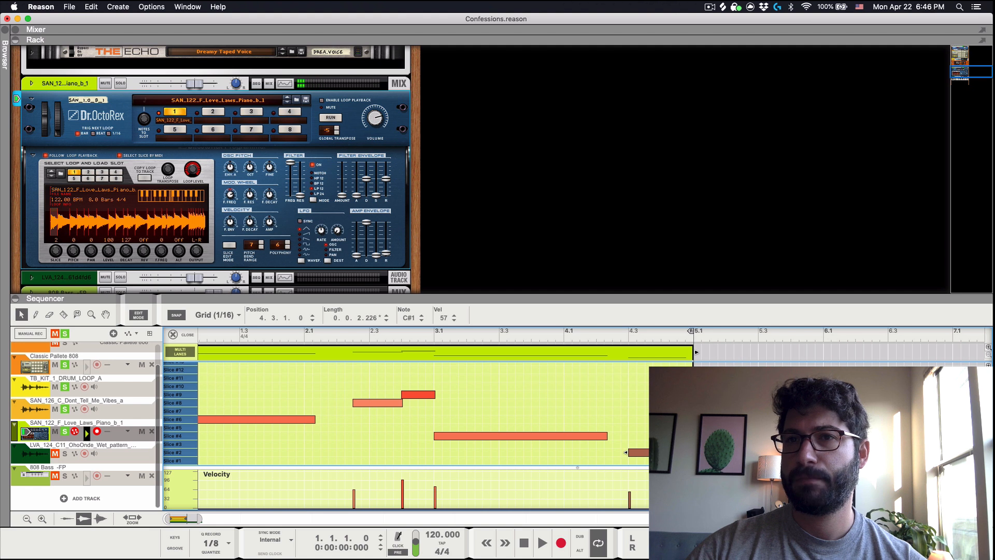
pyautogui.moveTo(656, 453); pyautogui.dragTo(656, 444)
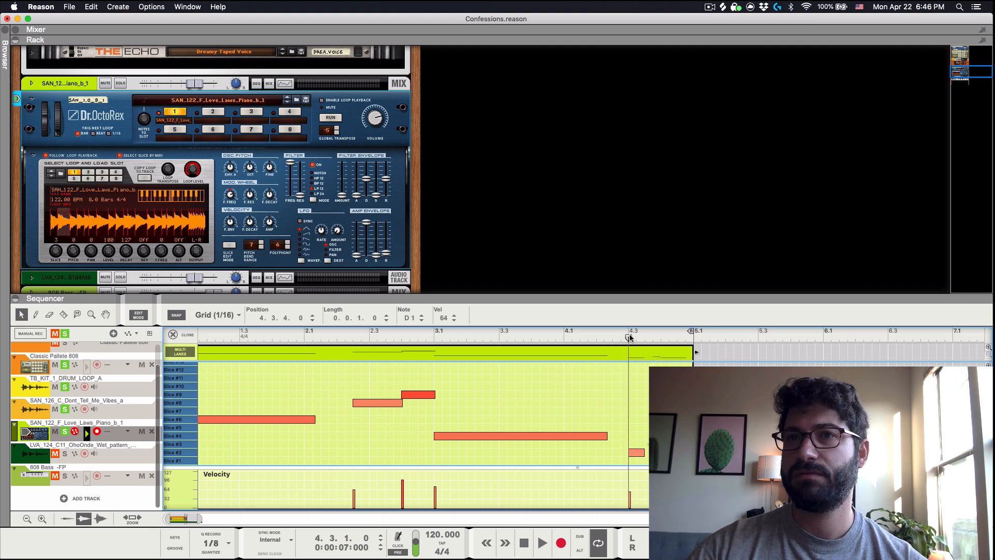
pyautogui.press('space')
pyautogui.press('space')
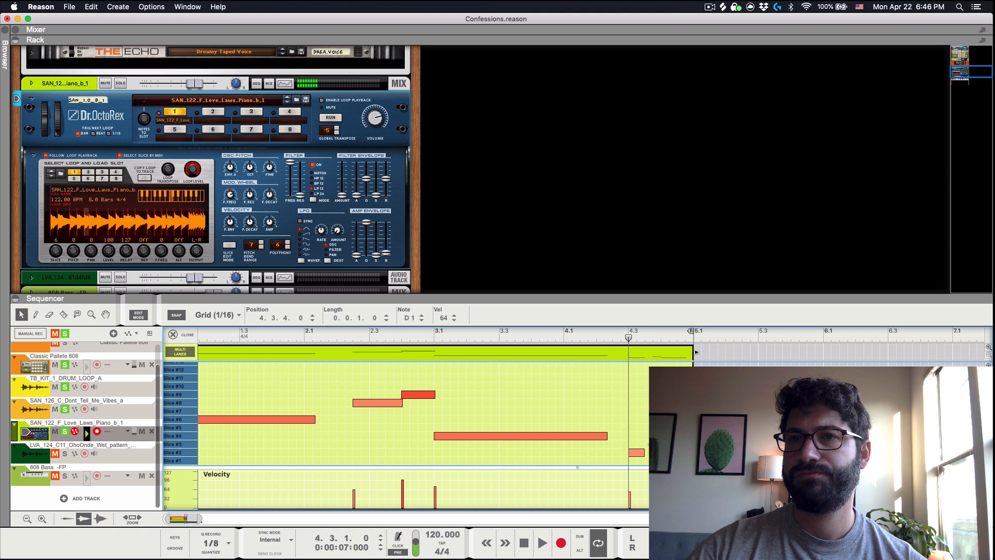
# Try maximum sustain and release on the Dr. OctoRex amp envelope during playback, and return both to minimum.
pyautogui.press('space')
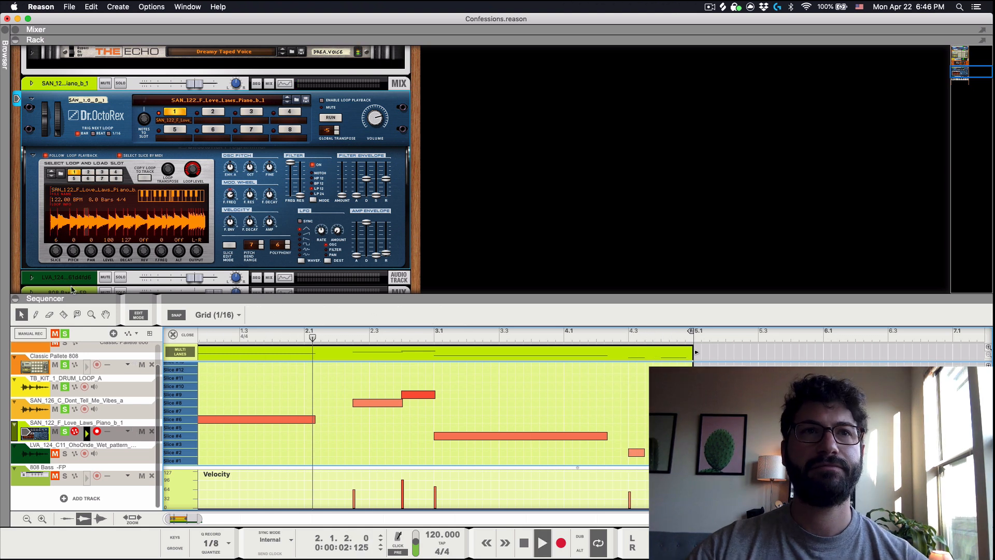
pyautogui.scroll(-4, 102, 207)
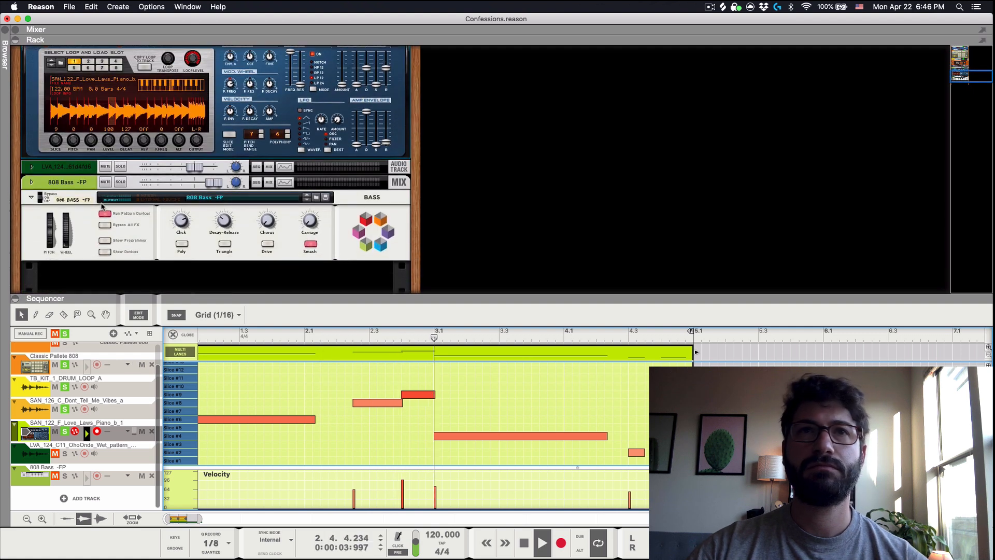
pyautogui.scroll(2, 102, 206)
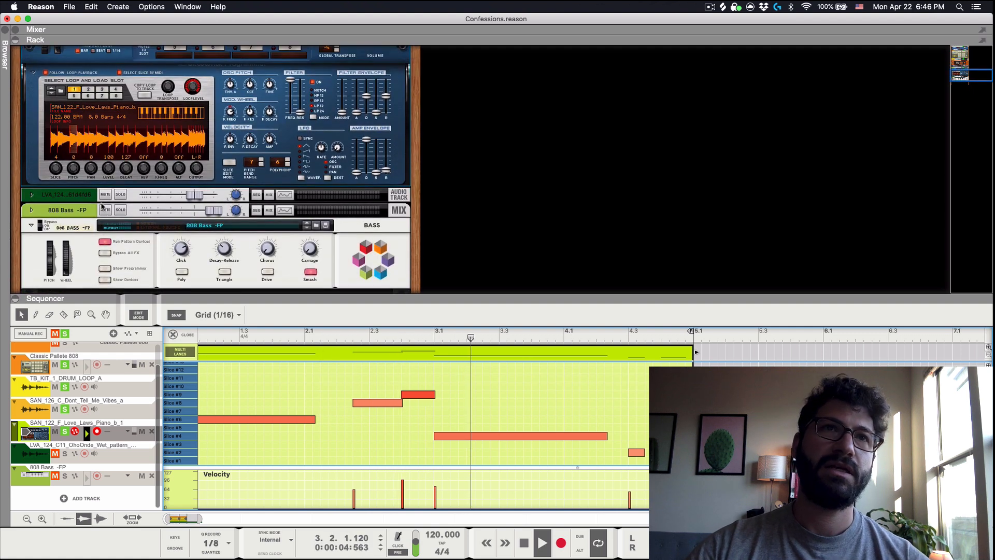
pyautogui.click(141, 119)
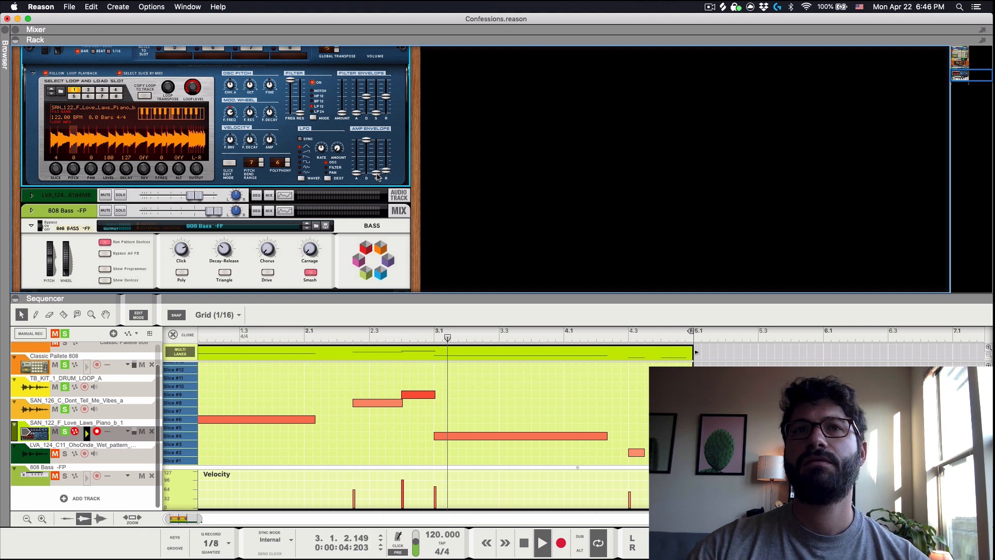
pyautogui.moveTo(377, 173); pyautogui.dragTo(367, 115)
pyautogui.moveTo(386, 171); pyautogui.dragTo(371, 119)
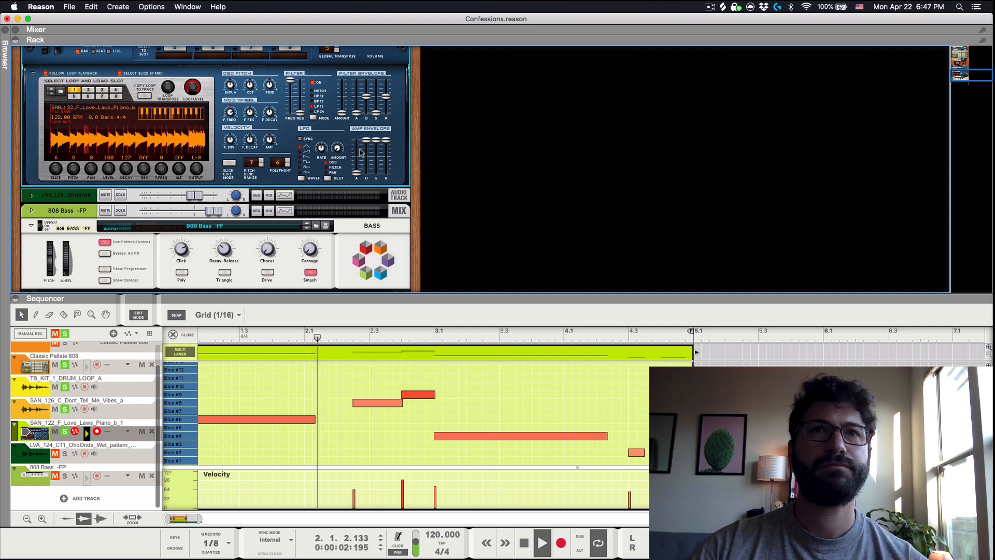
pyautogui.moveTo(386, 141); pyautogui.dragTo(378, 187)
pyautogui.scroll(4, 378, 190)
pyautogui.press('space')
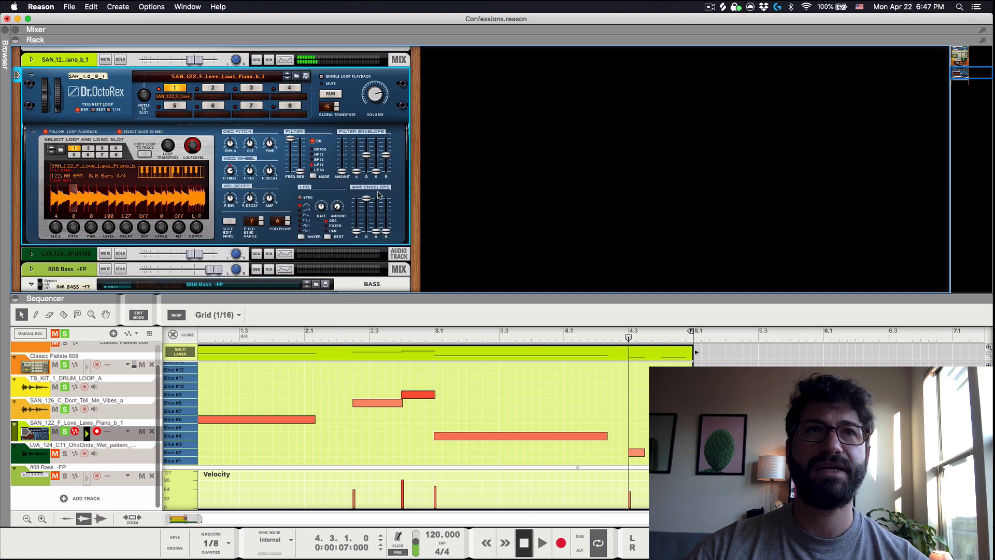
# Show the piano channel's insert effects and add an RV7000 MkII Reverb there.
pyautogui.click(31, 59)
pyautogui.click(45, 80)
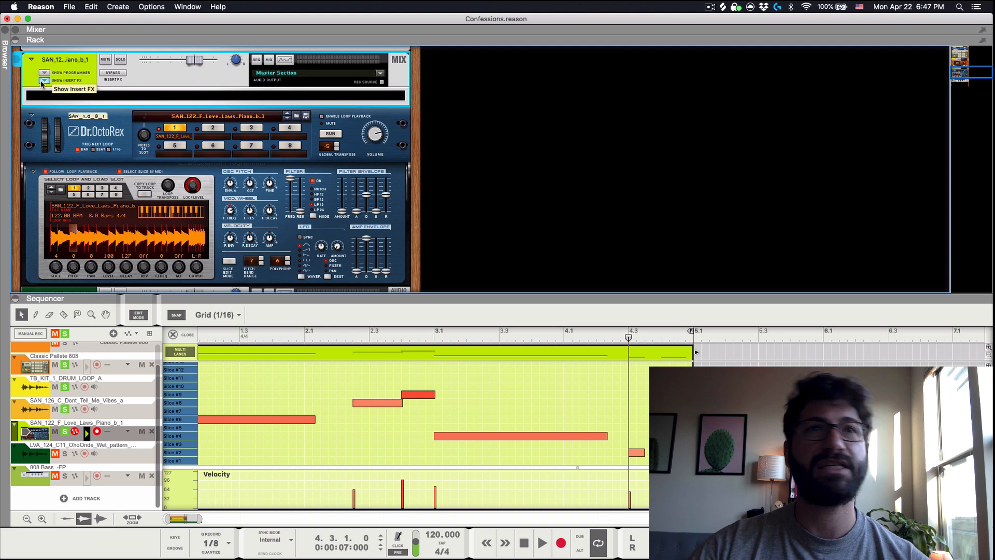
pyautogui.rightClick(128, 101)
pyautogui.moveTo(271, 207)
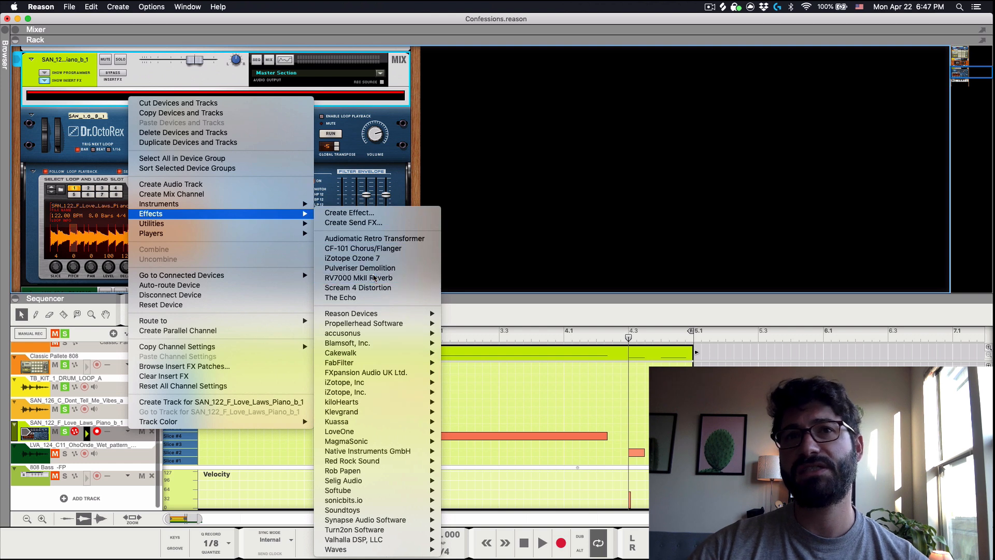
pyautogui.click(373, 279)
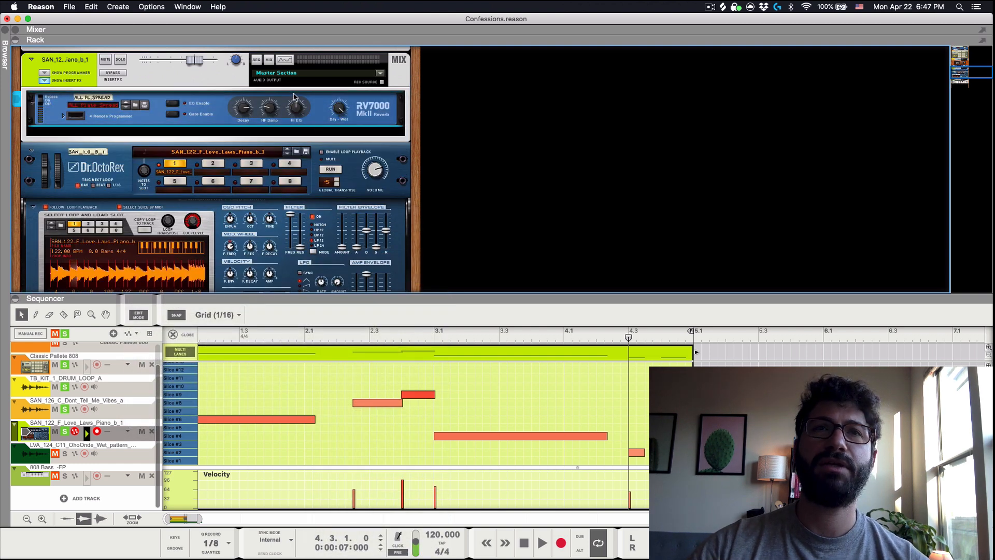
# Load the ALL Leave Hall A reverb patch and set its dry/wet to 44 while playing the loop.
pyautogui.click(120, 106)
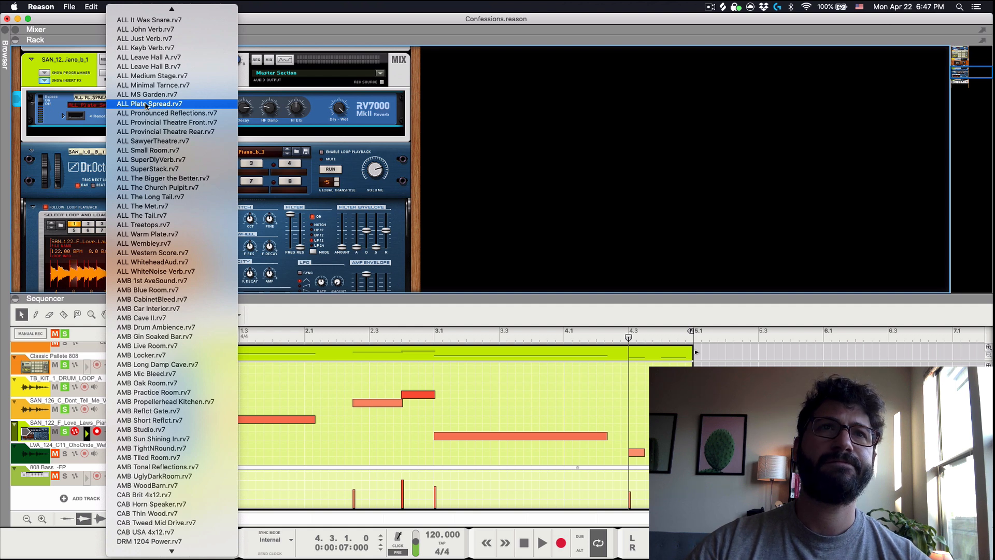
pyautogui.click(145, 57)
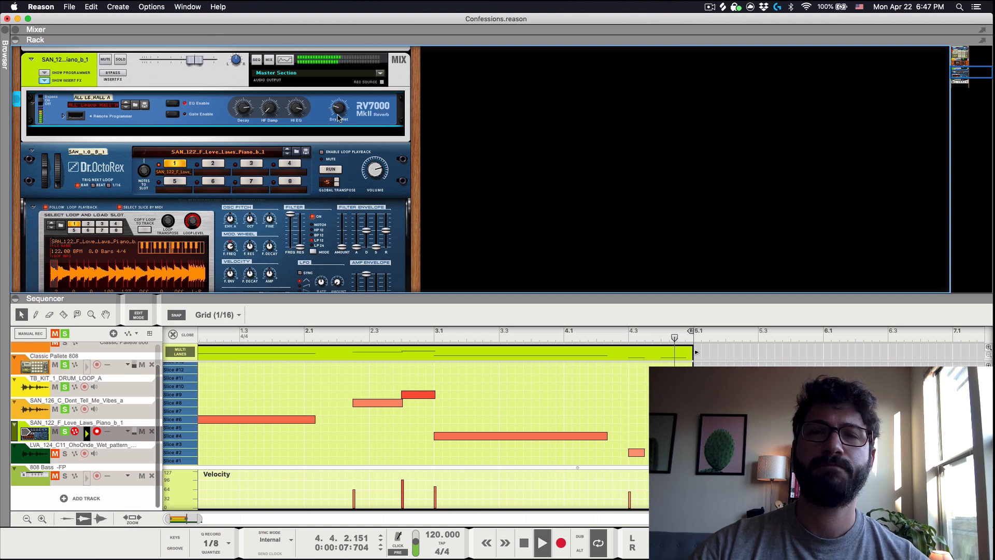
pyautogui.moveTo(340, 111); pyautogui.dragTo(341, 107)
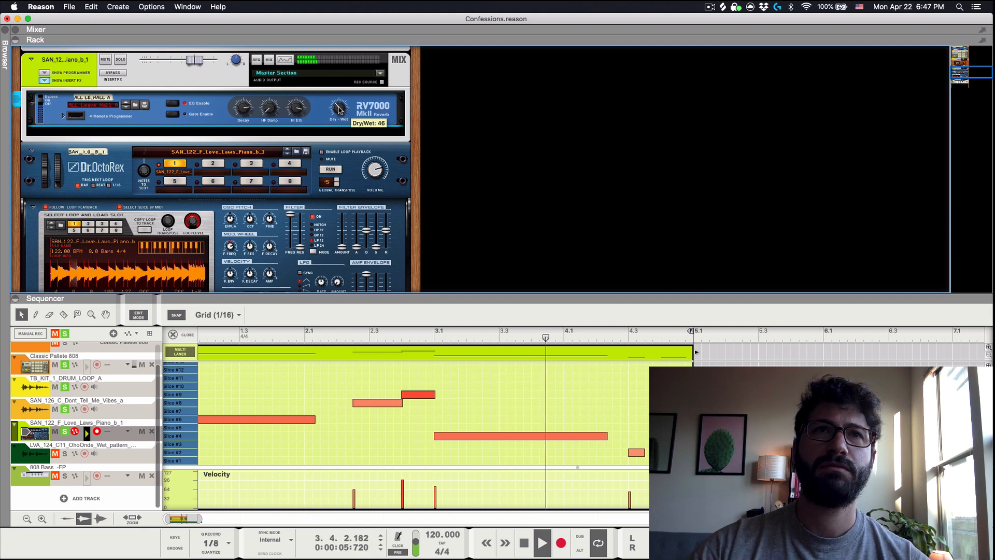
pyautogui.moveTo(341, 107); pyautogui.dragTo(339, 110)
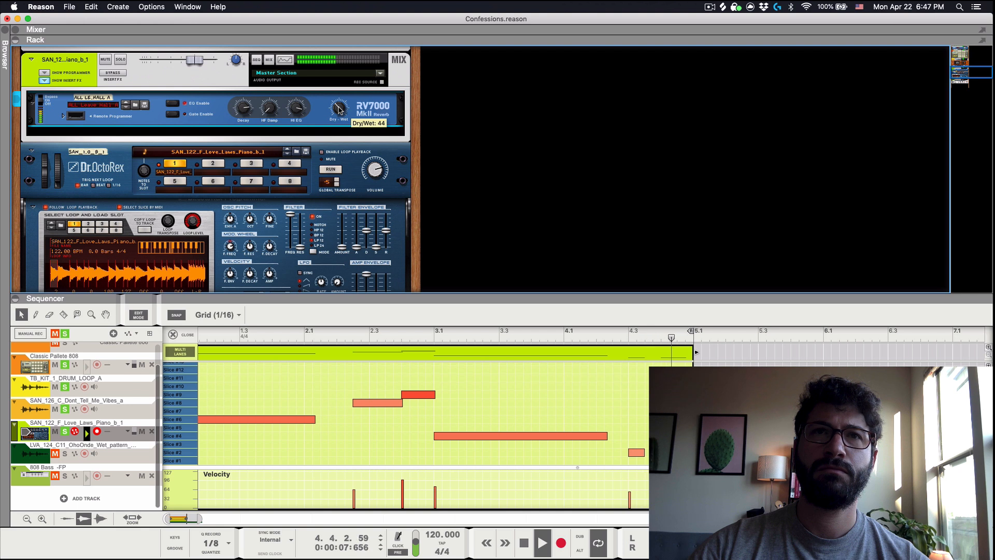
pyautogui.press('space')
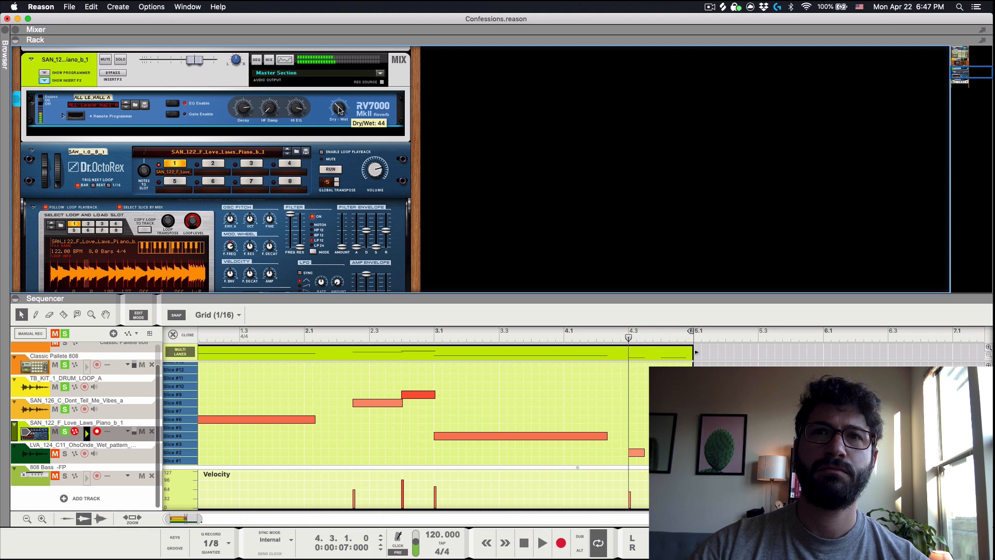
# Insert a DDL-1 Digital Delay Line above the reverb, with its dry/wet balance at 34.
pyautogui.rightClick(207, 107)
pyautogui.moveTo(321, 218)
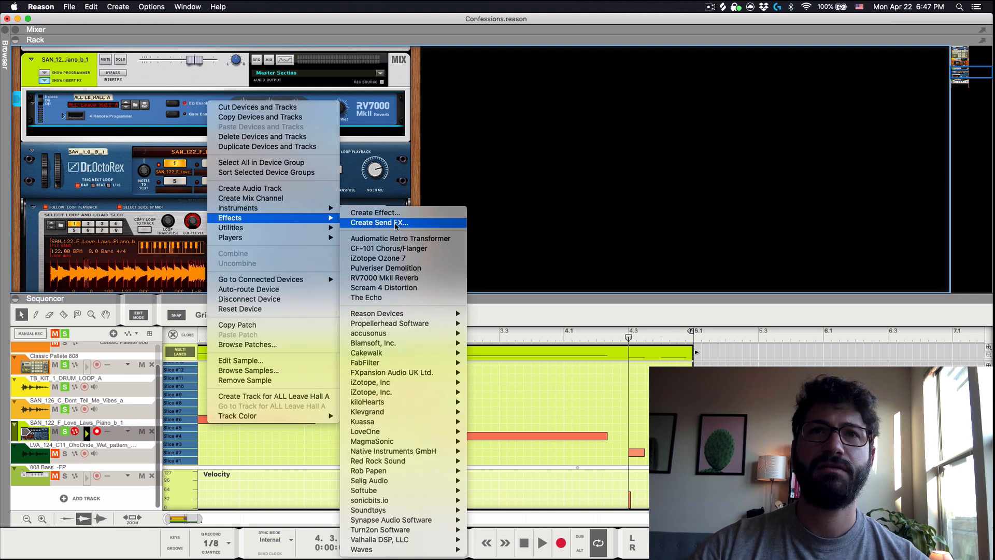
pyautogui.moveTo(394, 314)
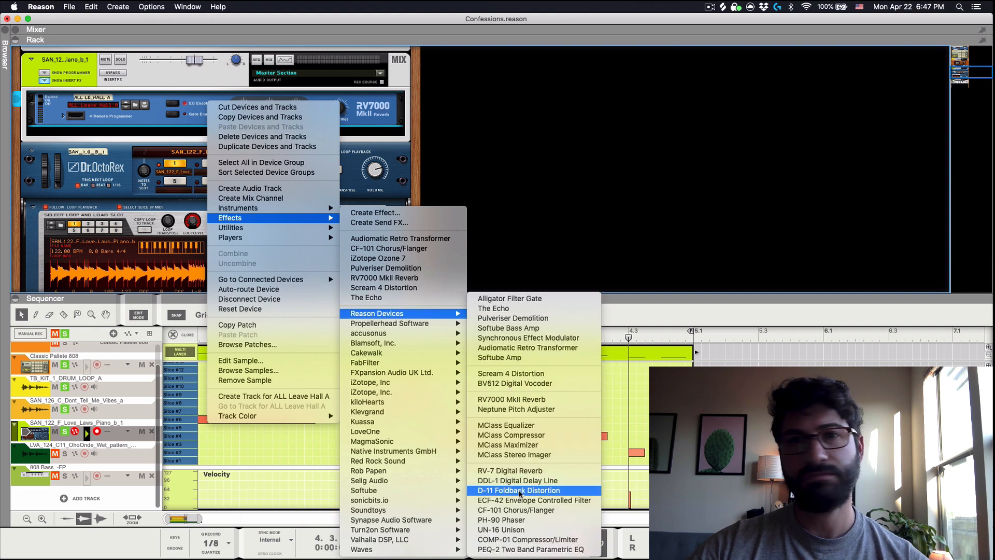
pyautogui.click(521, 484)
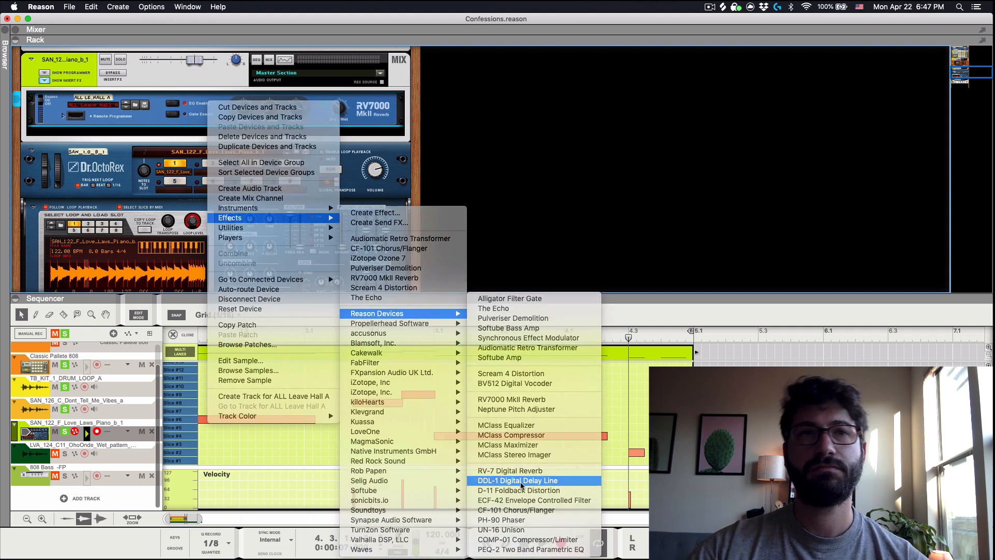
pyautogui.moveTo(133, 131); pyautogui.dragTo(139, 94)
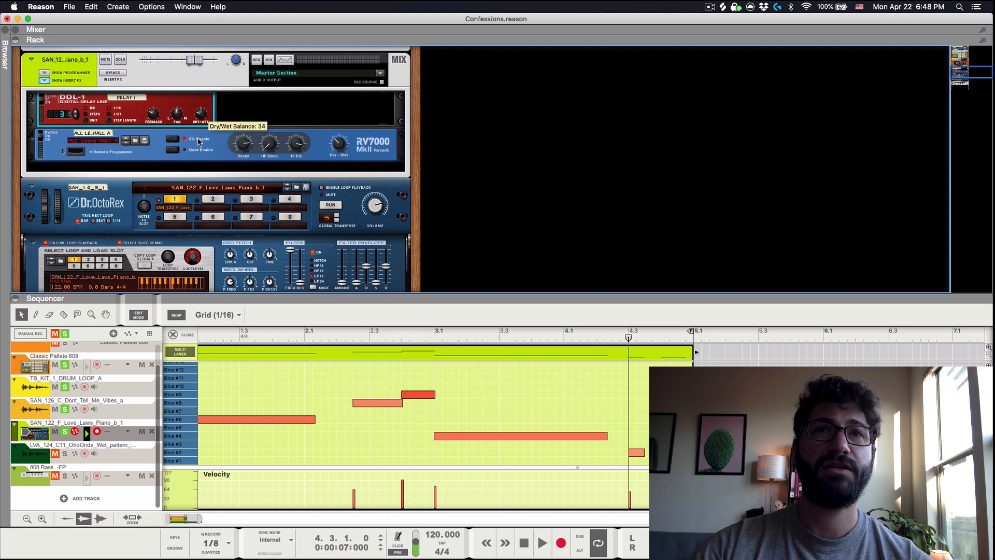
# Play the loop with the delay active and lower the RV7000 reverb's dry/wet to 6.
pyautogui.press('space')
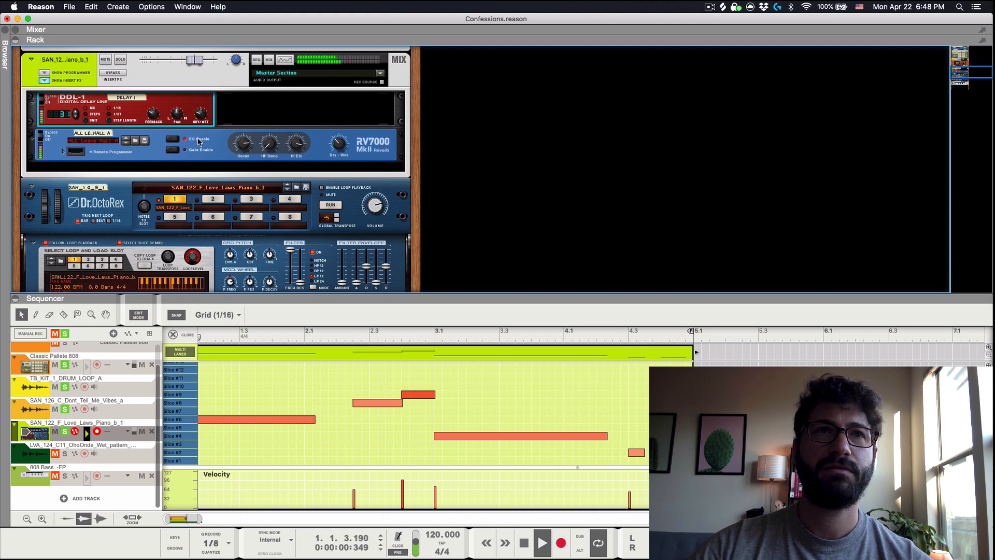
pyautogui.moveTo(156, 116)
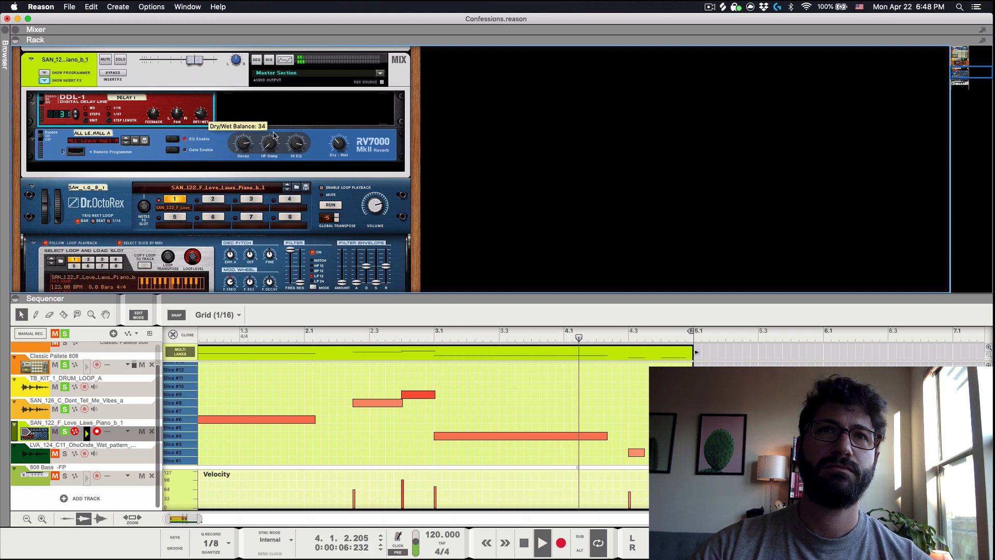
pyautogui.click(339, 156)
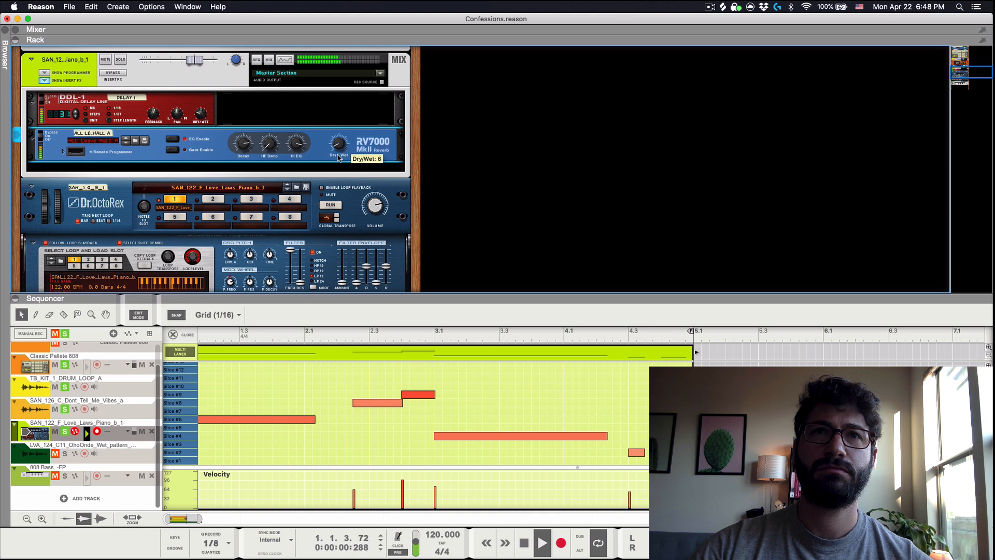
# Fine-tune the effect mix while the loop plays, with the DDL-1 dry/wet balance at 30, and recheck the RV7000's dry/wet.
pyautogui.moveTo(337, 157); pyautogui.dragTo(338, 156)
pyautogui.rightClick(337, 148)
pyautogui.click(337, 147)
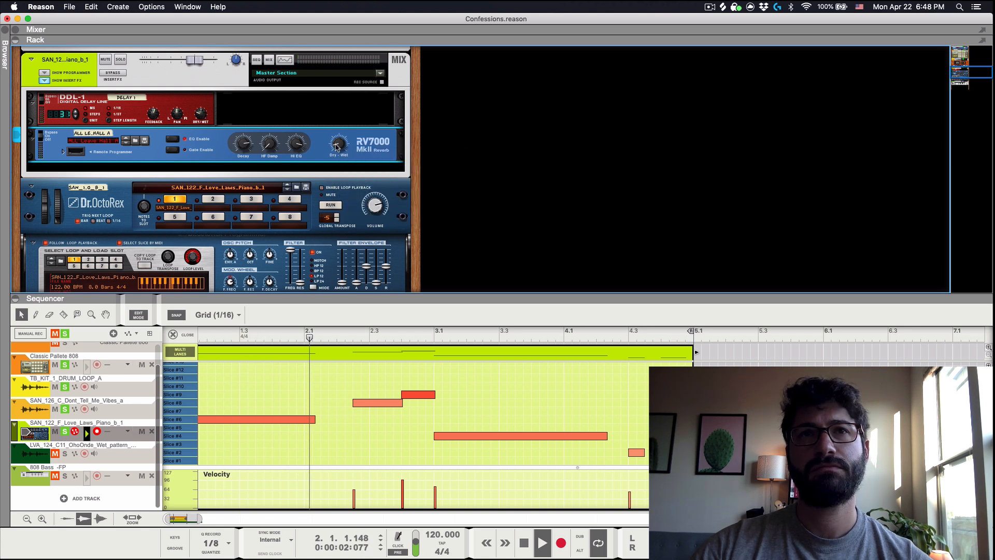
pyautogui.click(199, 118)
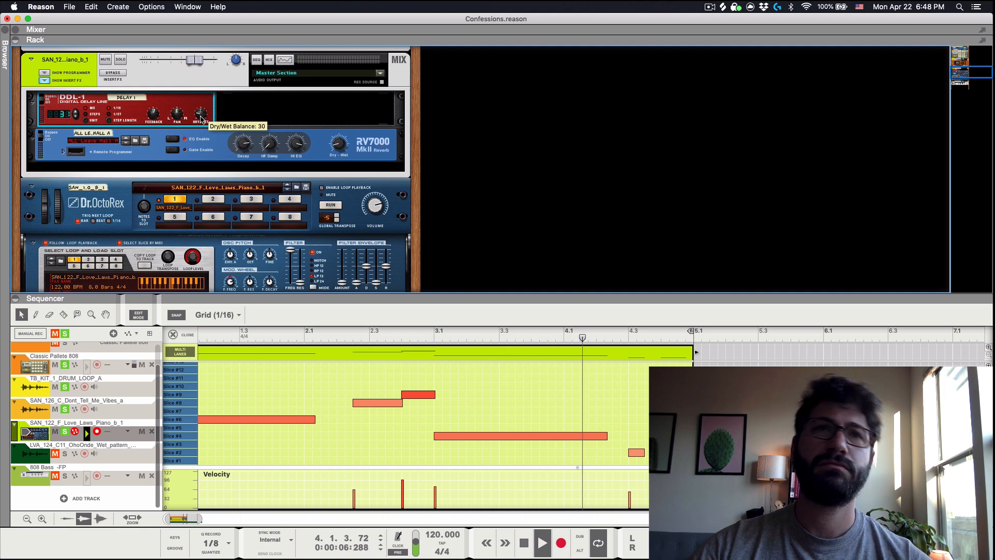
pyautogui.click(336, 141)
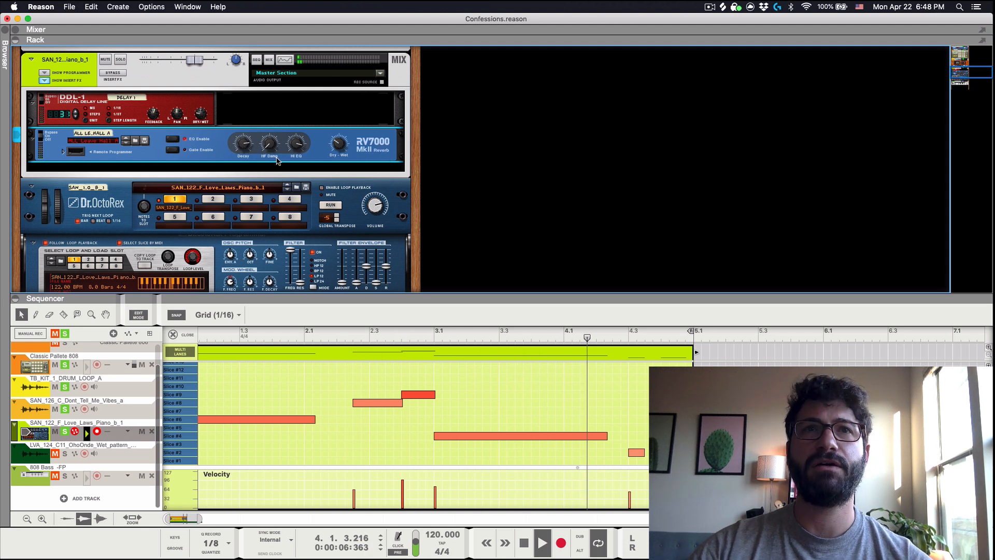
# Unfold the RV7000's remote programmer, set the reverb predelay to 12 ms, and fold the reverb device.
pyautogui.click(95, 155)
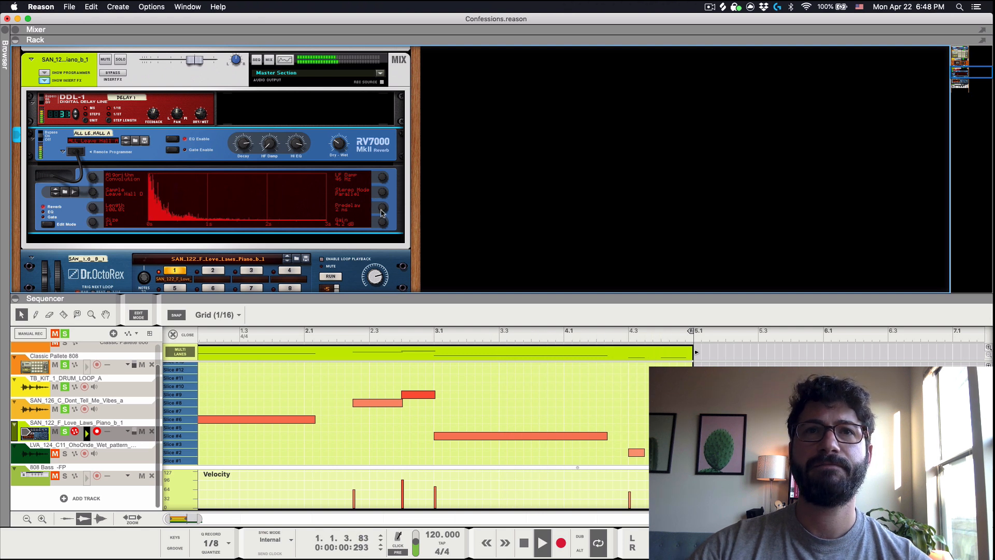
pyautogui.moveTo(381, 210); pyautogui.dragTo(382, 210)
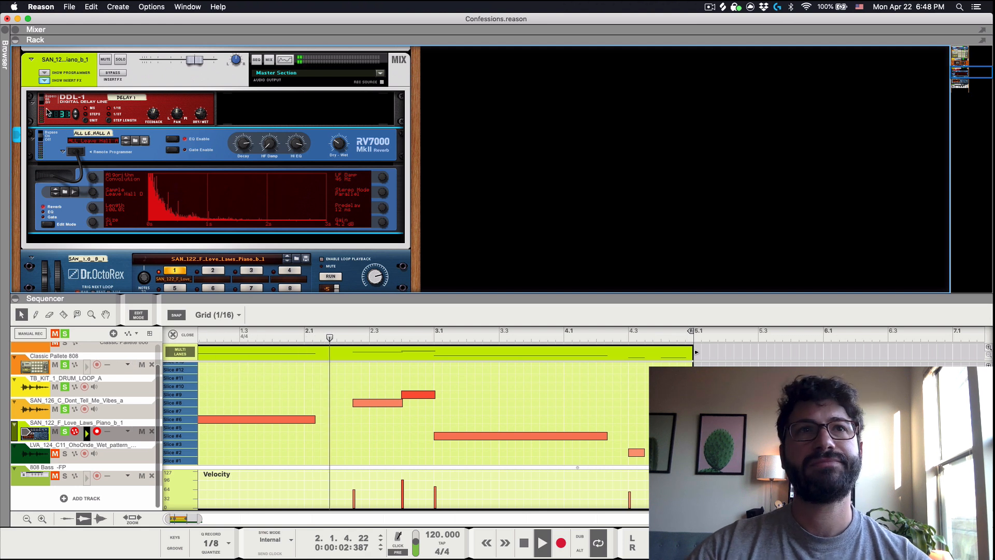
pyautogui.click(34, 138)
# Try a second RV7000 MkII Reverb below the first with dry/wet at 35, and delete it.
pyautogui.rightClick(81, 136)
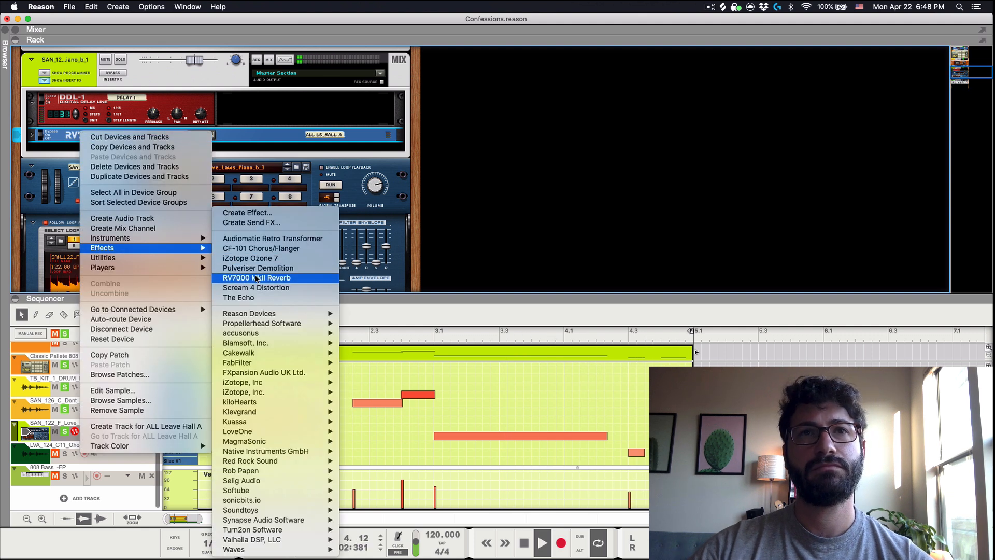
pyautogui.click(250, 278)
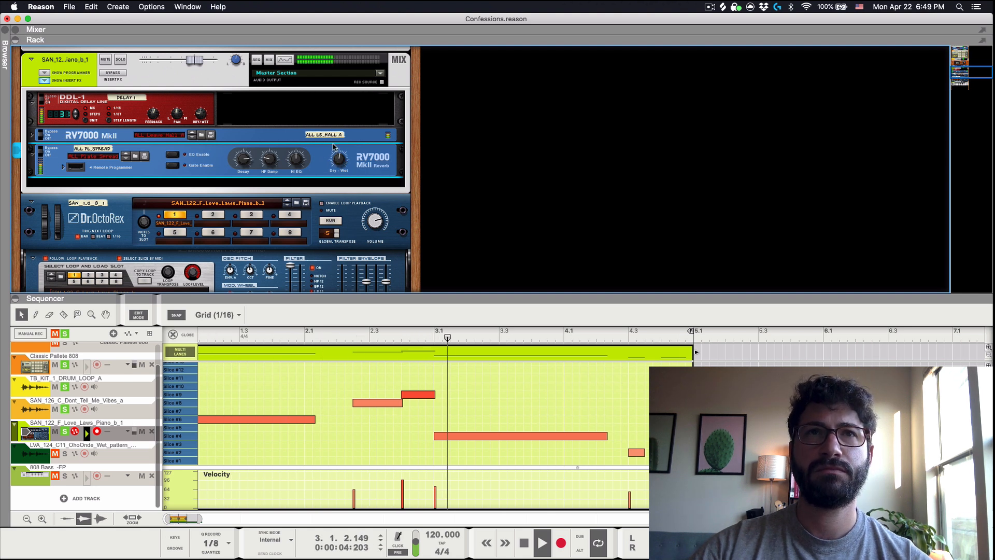
pyautogui.moveTo(339, 160); pyautogui.dragTo(338, 169)
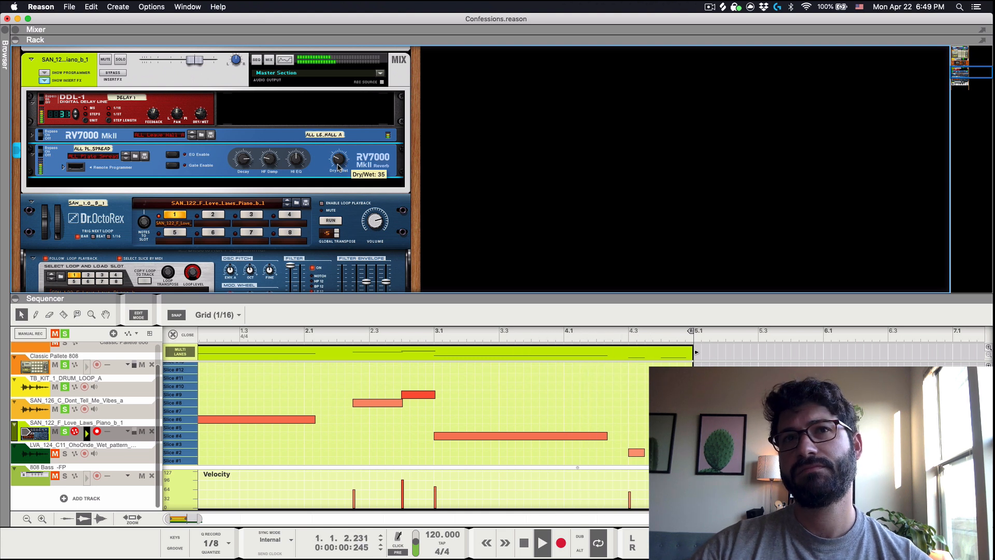
pyautogui.press('space')
pyautogui.press('BackSpace')
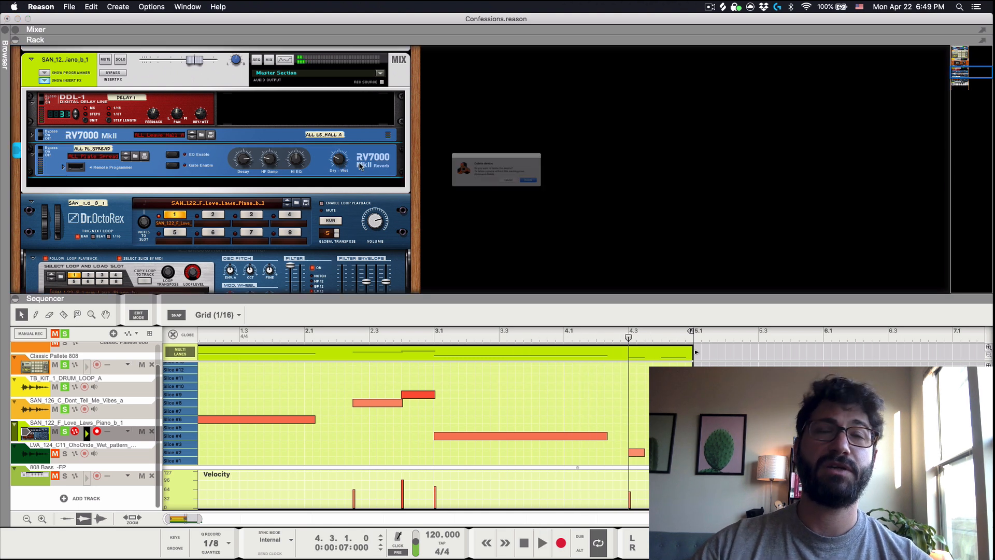
pyautogui.click(560, 195)
# Show the mixer, enable FX send 1 (ALL 1st Plate) on the SAN_122 piano channel, and play the loop.
pyautogui.scroll(3, 469, 163)
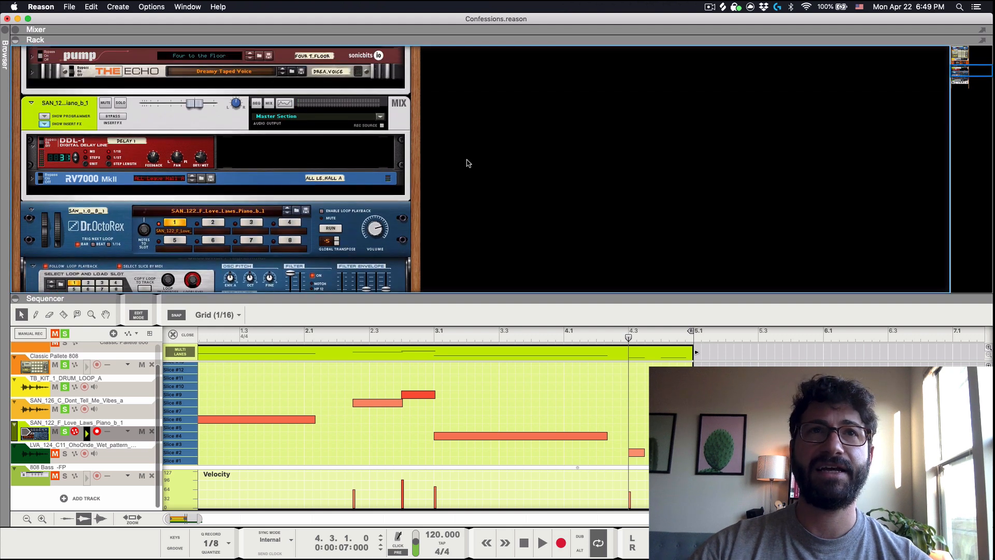
pyautogui.scroll(10, 293, 100)
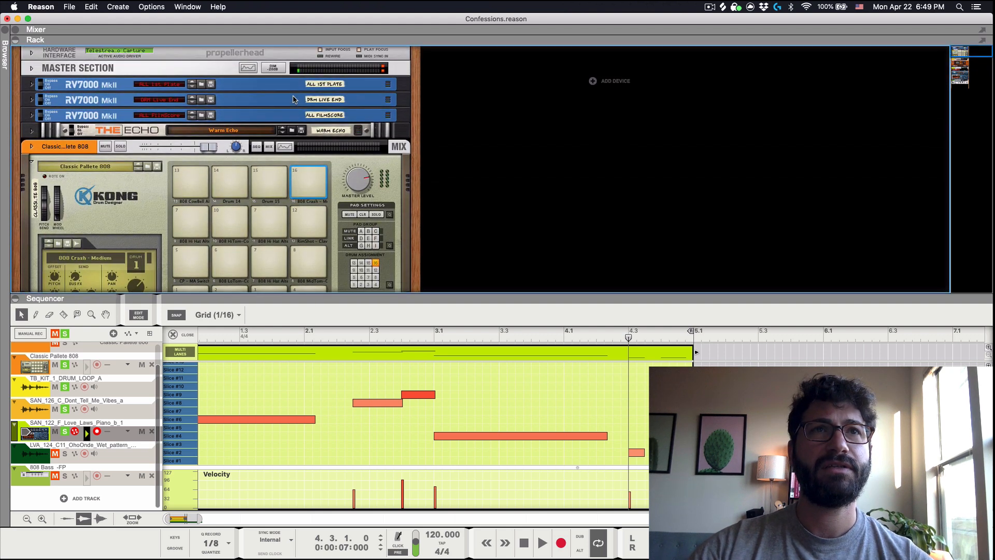
pyautogui.click(16, 30)
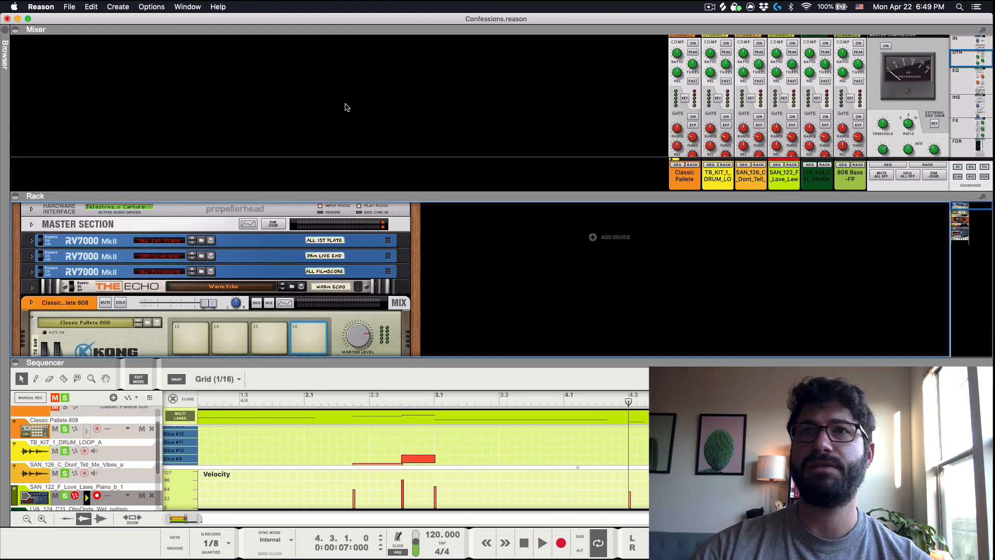
pyautogui.scroll(-3, 775, 98)
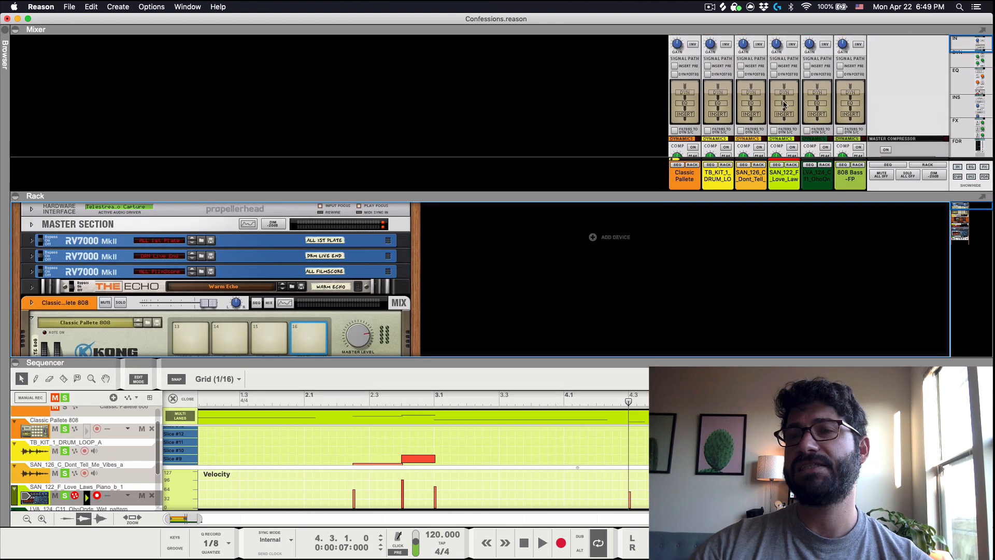
pyautogui.scroll(-6, 784, 104)
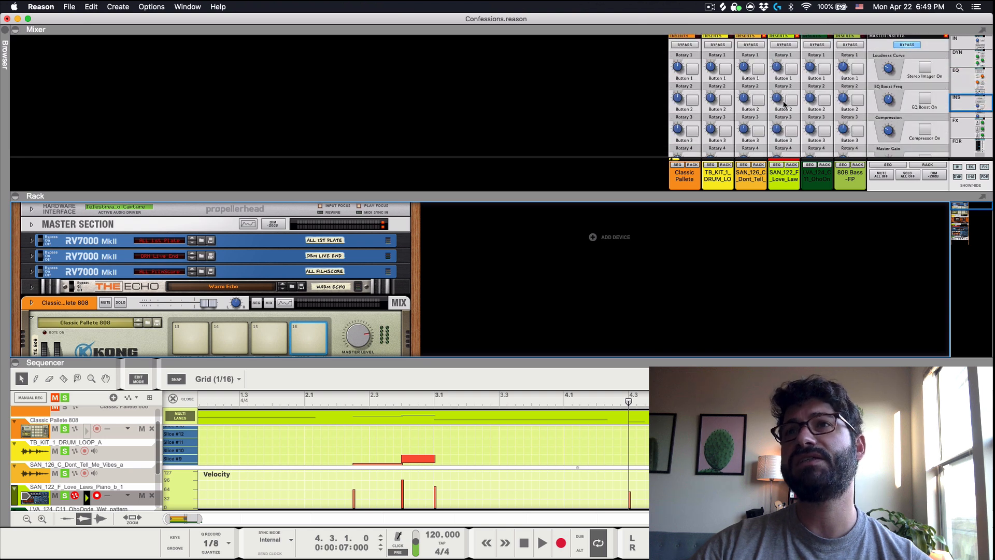
pyautogui.scroll(-1, 784, 104)
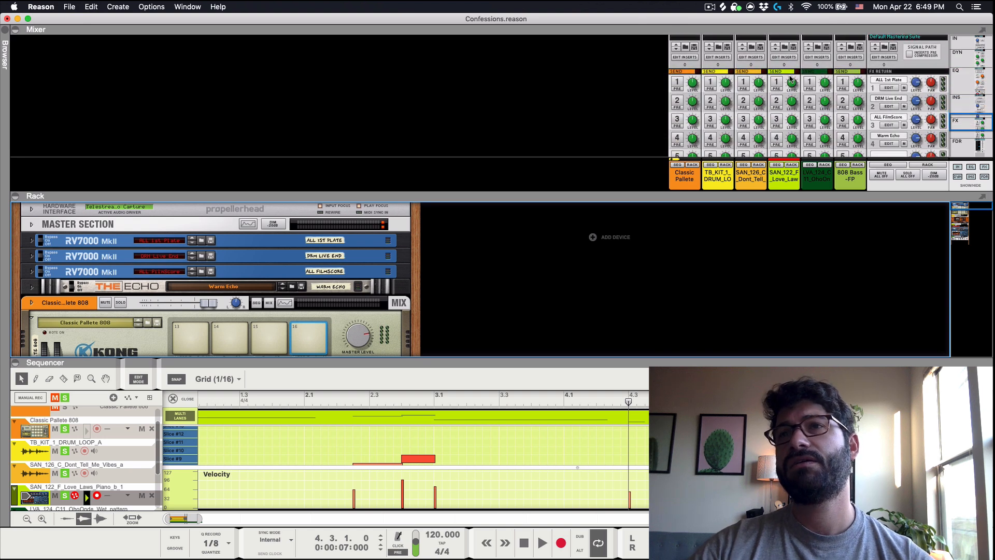
pyautogui.scroll(-5, 778, 96)
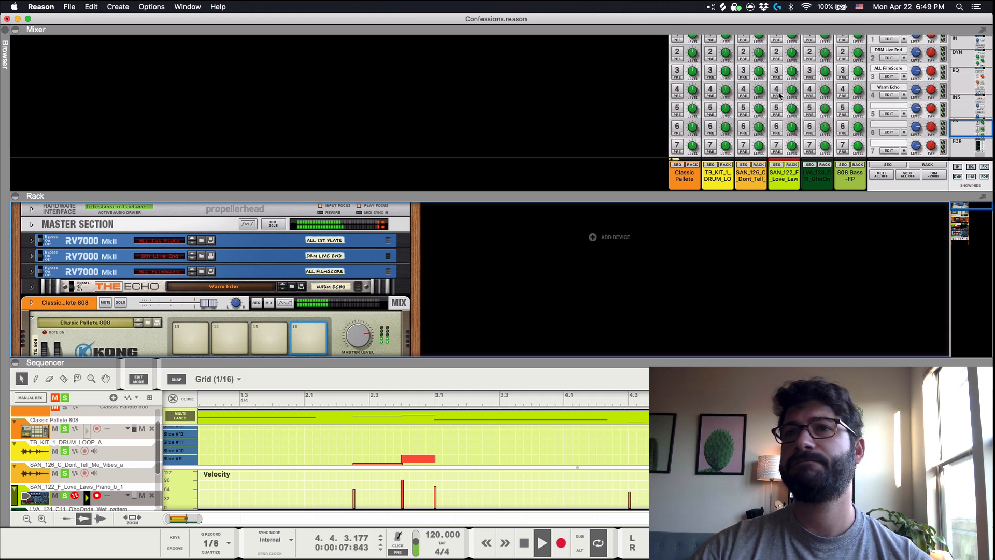
pyautogui.scroll(-1, 779, 95)
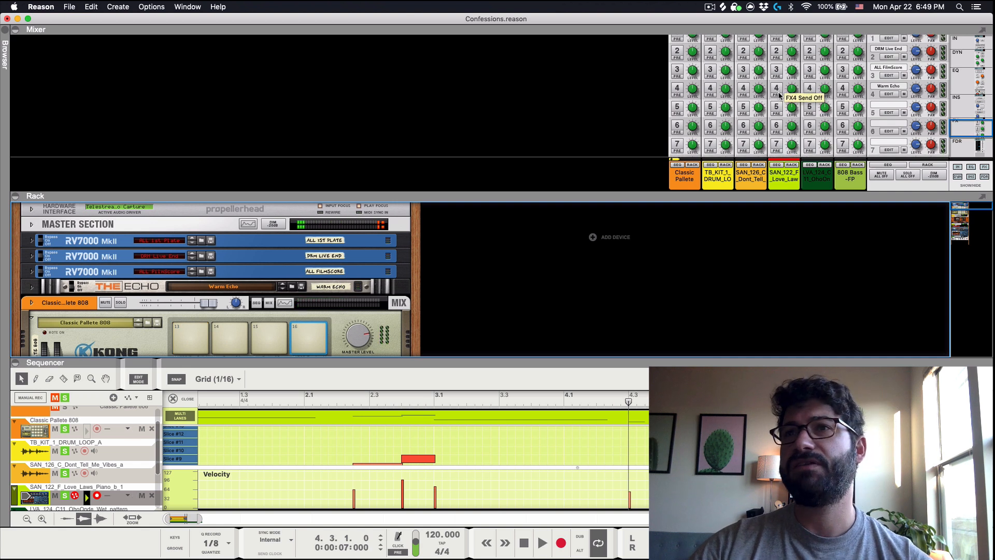
pyautogui.click(786, 179)
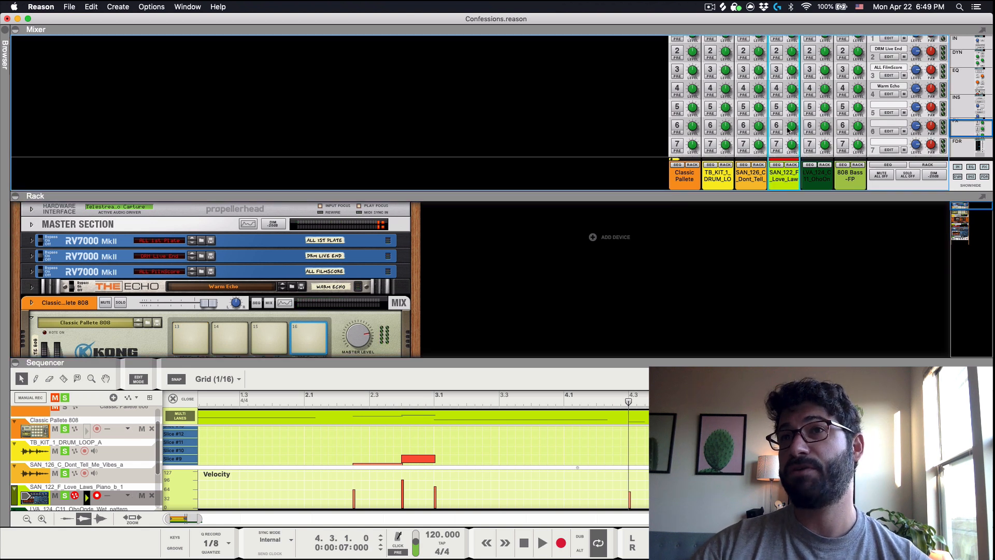
pyautogui.scroll(7, 788, 130)
pyautogui.click(776, 100)
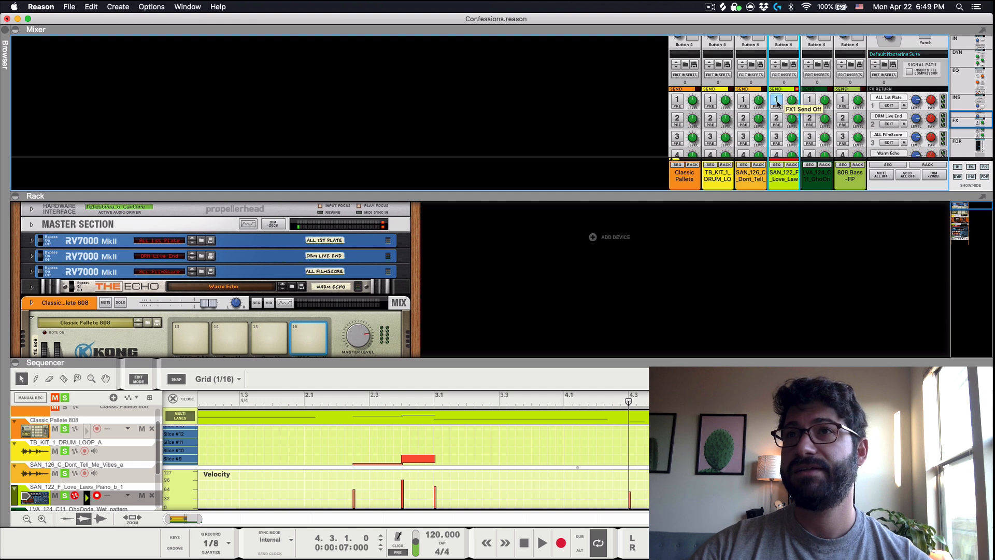
pyautogui.press('space')
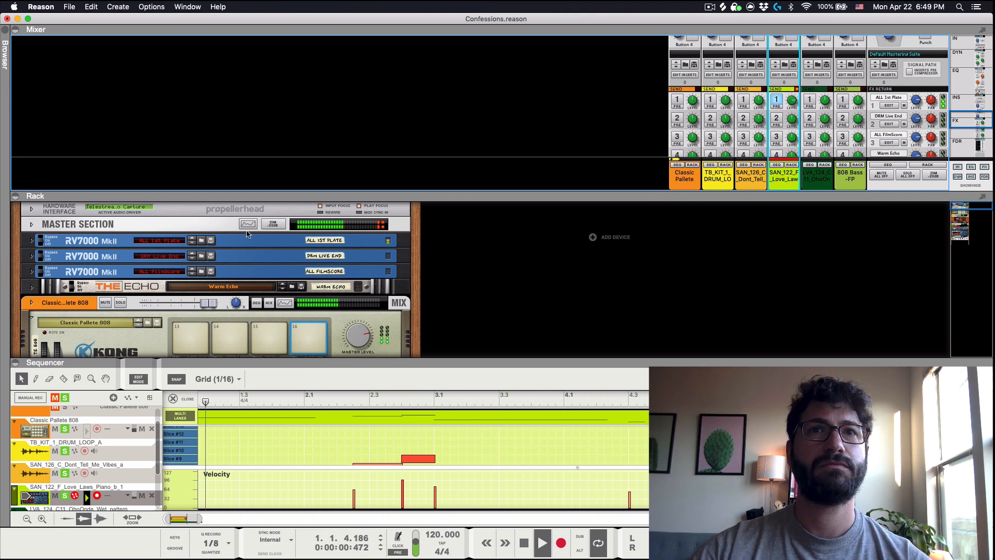
# Hide the mixer, give keyboard input to the 808 Bass -FP device, and audition it over the loop.
pyautogui.click(15, 29)
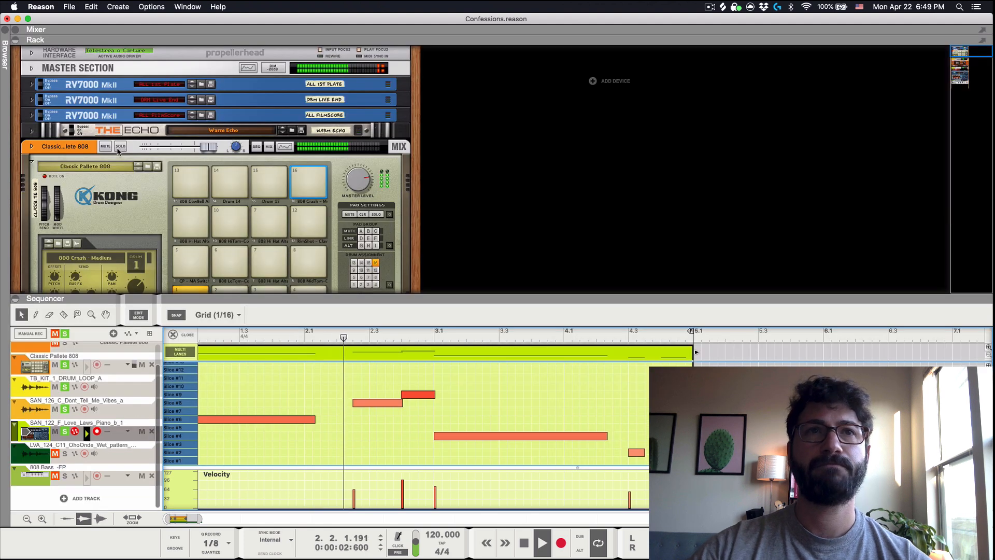
pyautogui.scroll(-5, 110, 154)
pyautogui.scroll(-10, 110, 154)
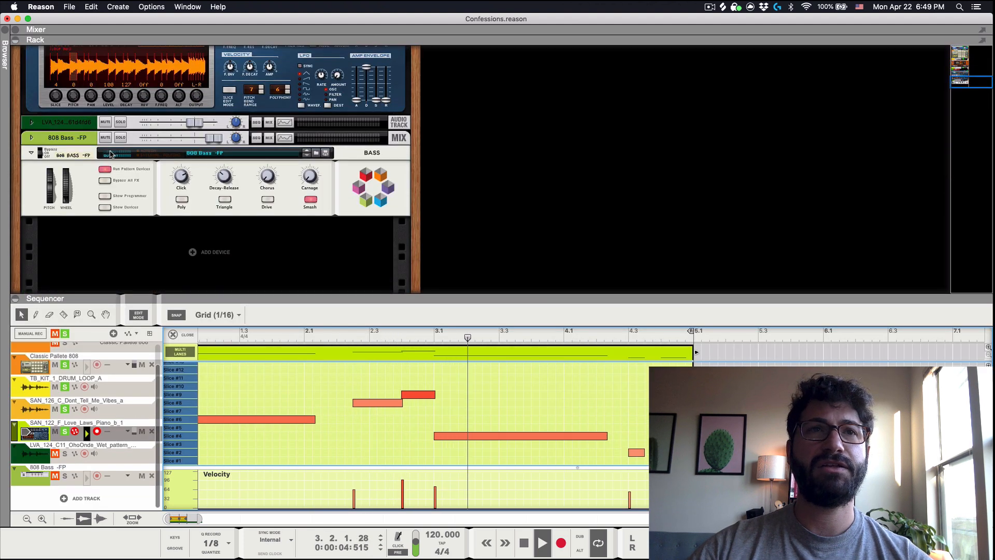
pyautogui.click(63, 125)
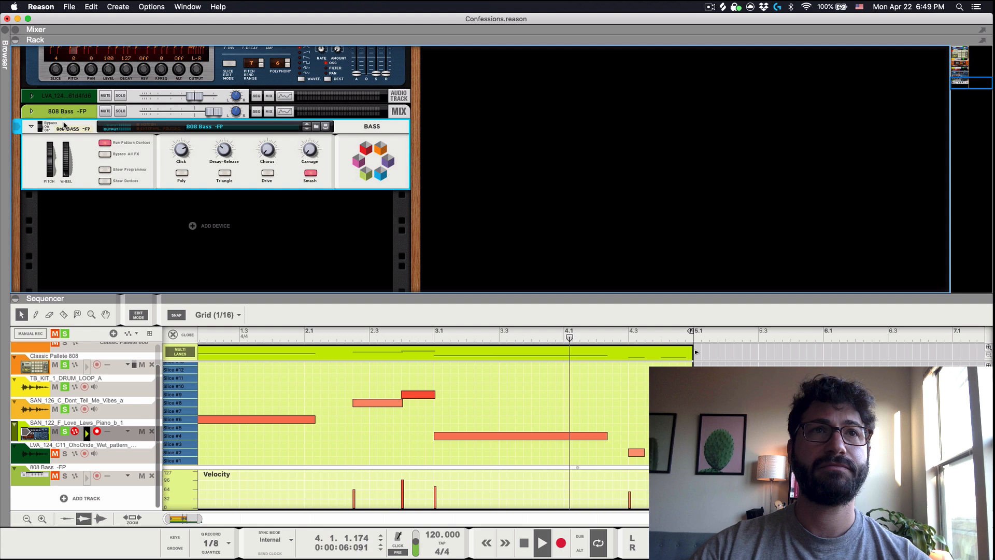
pyautogui.click(19, 128)
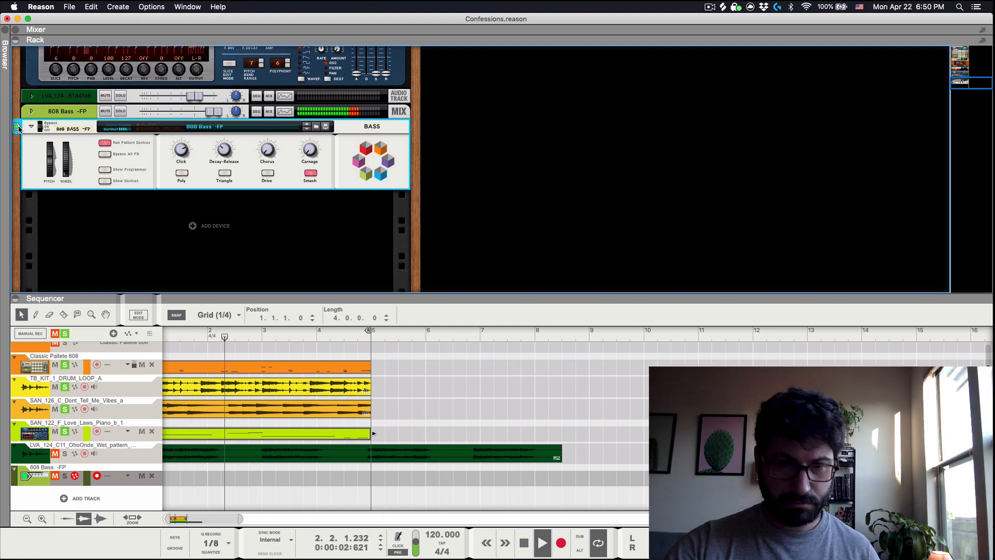
pyautogui.press('space')
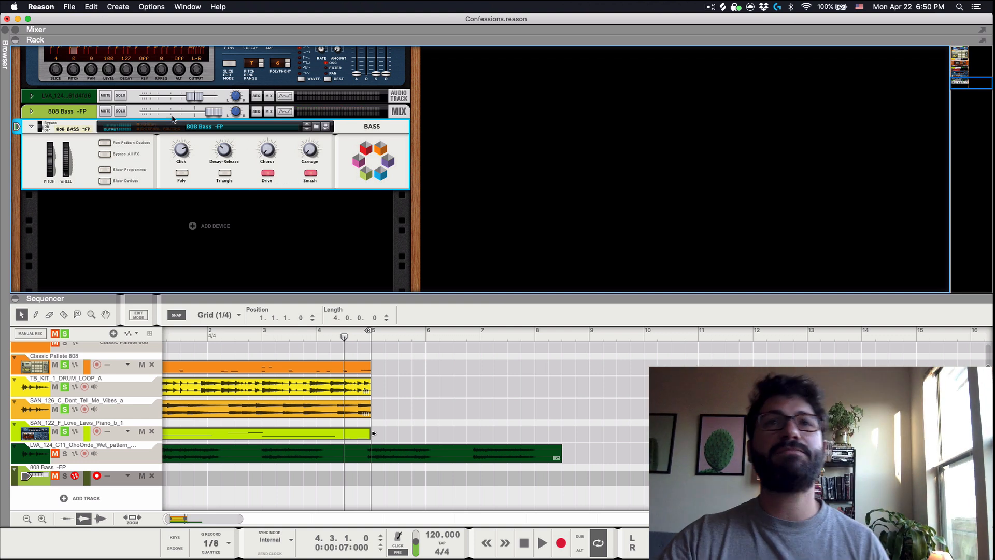
pyautogui.click(194, 128)
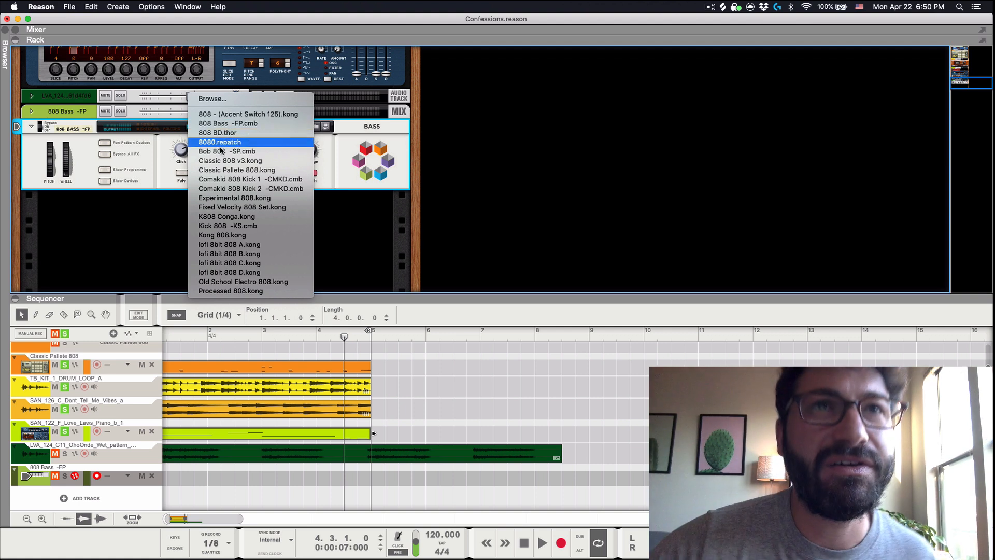
pyautogui.click(84, 111)
pyautogui.rightClick(209, 229)
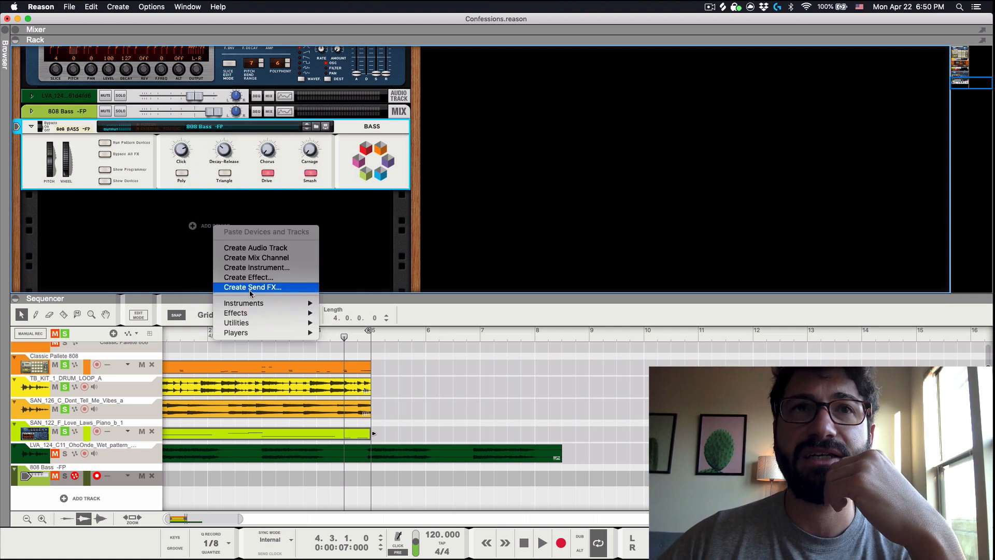
# Delete the 808 Bass -FP device together with everything in its device group.
pyautogui.click(82, 113)
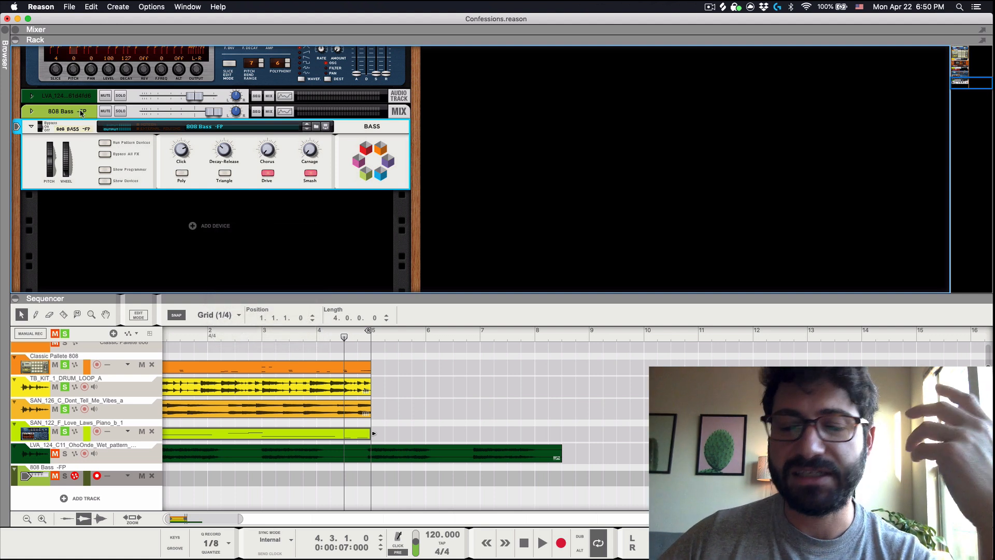
pyautogui.press('Delete')
pyautogui.click(565, 196)
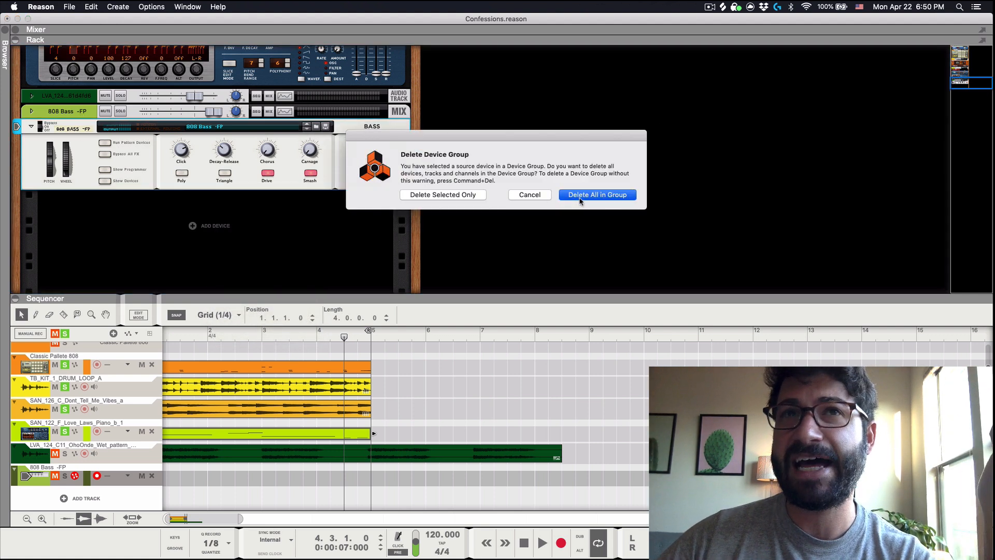
# Create an NN-XT Advanced Sampler at the end of the rack and load the Upright II patch into it.
pyautogui.rightClick(218, 232)
pyautogui.moveTo(272, 307)
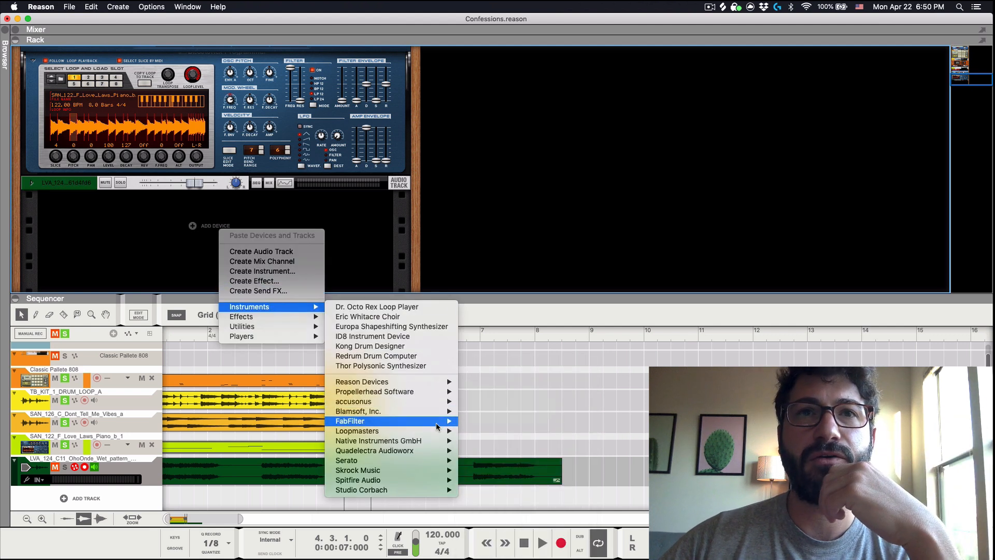
pyautogui.moveTo(440, 441)
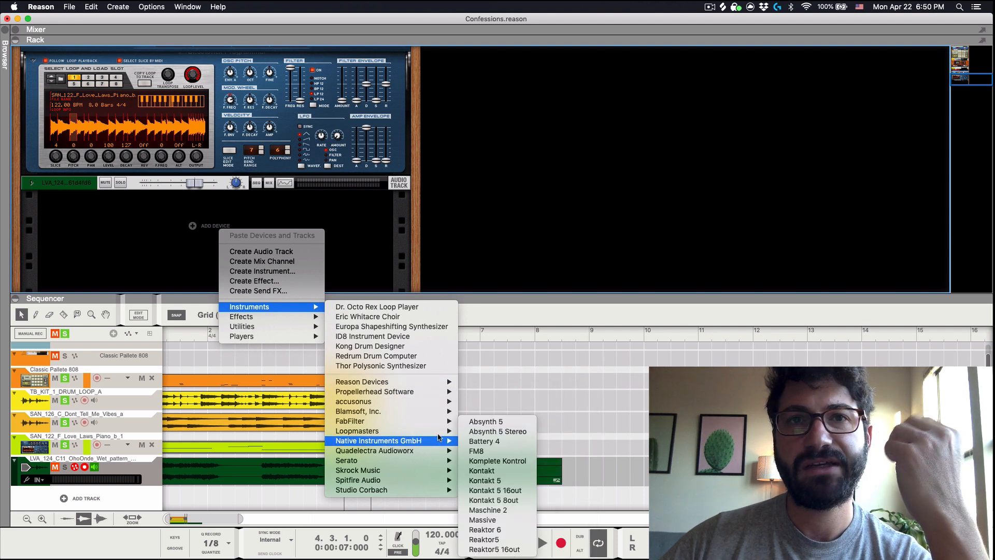
pyautogui.moveTo(440, 382)
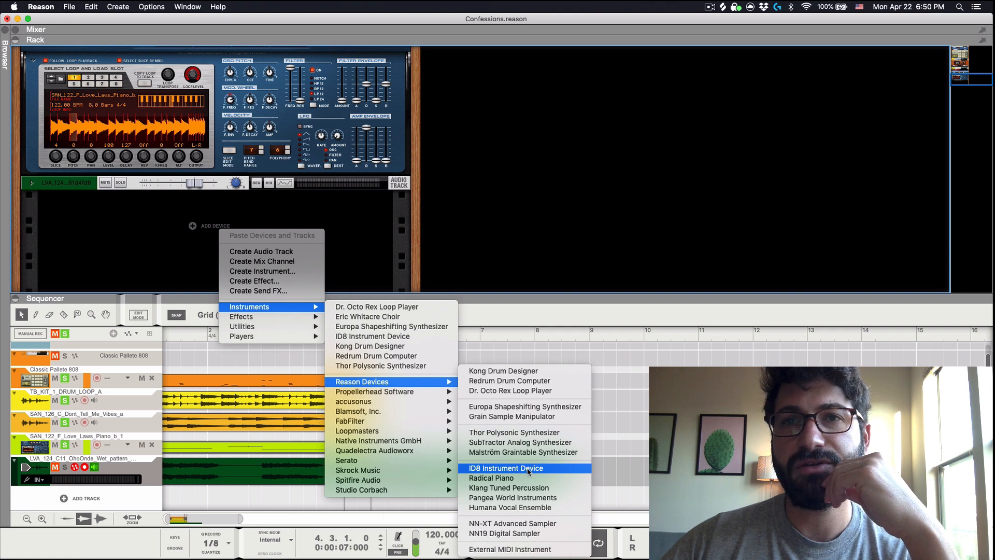
pyautogui.click(532, 523)
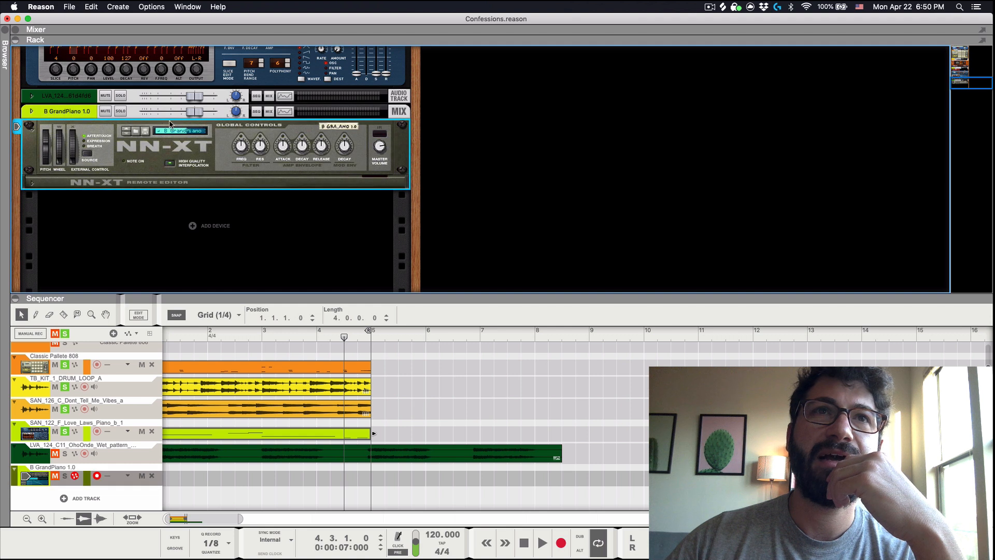
pyautogui.click(176, 132)
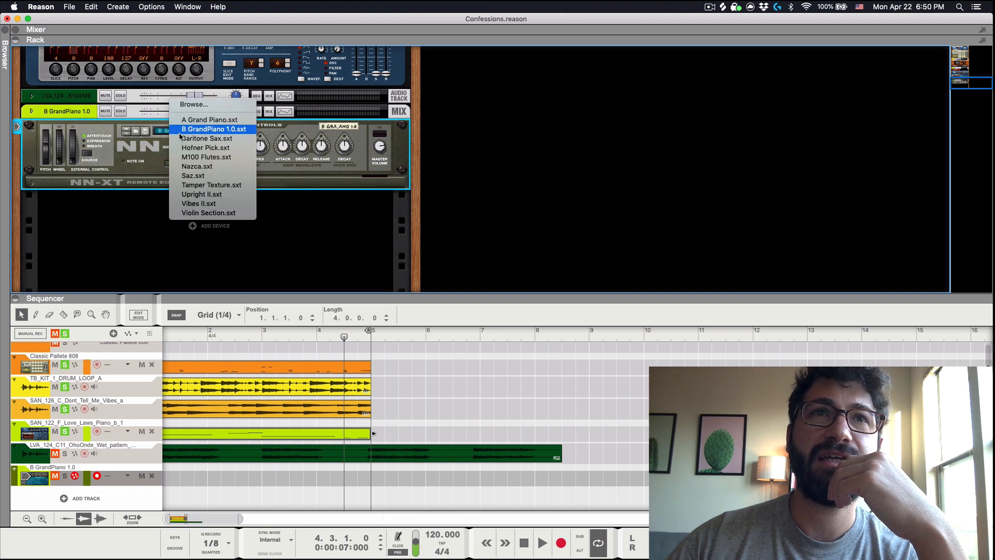
pyautogui.click(217, 201)
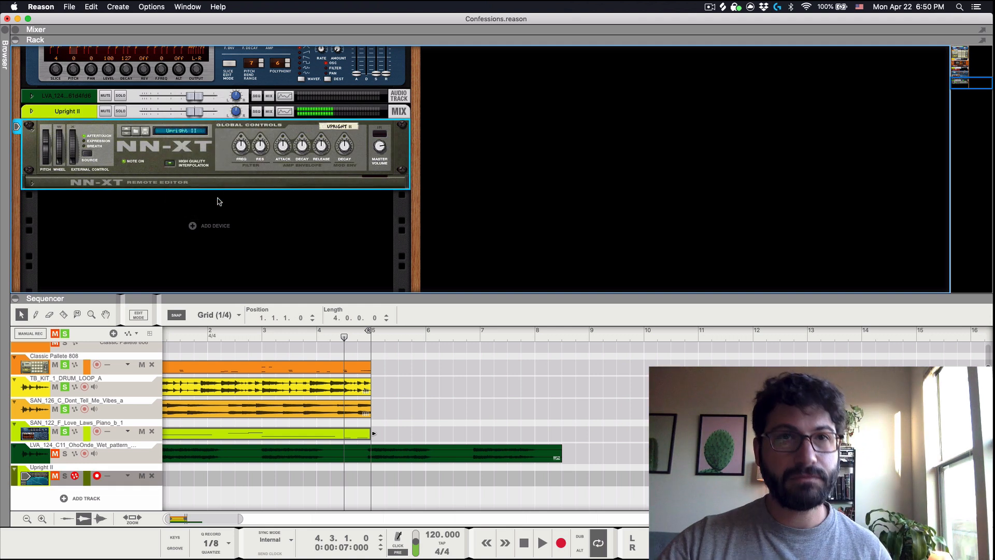
# Raise the Upright II channel's level and rehearse a bass part over the loop, stopping playback at the end.
pyautogui.moveTo(196, 111); pyautogui.dragTo(214, 112)
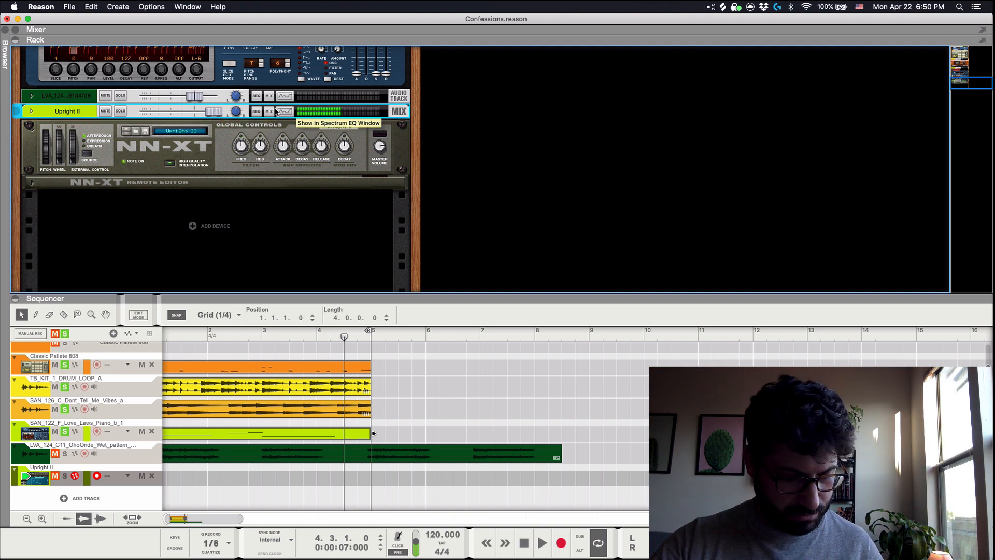
pyautogui.press('space')
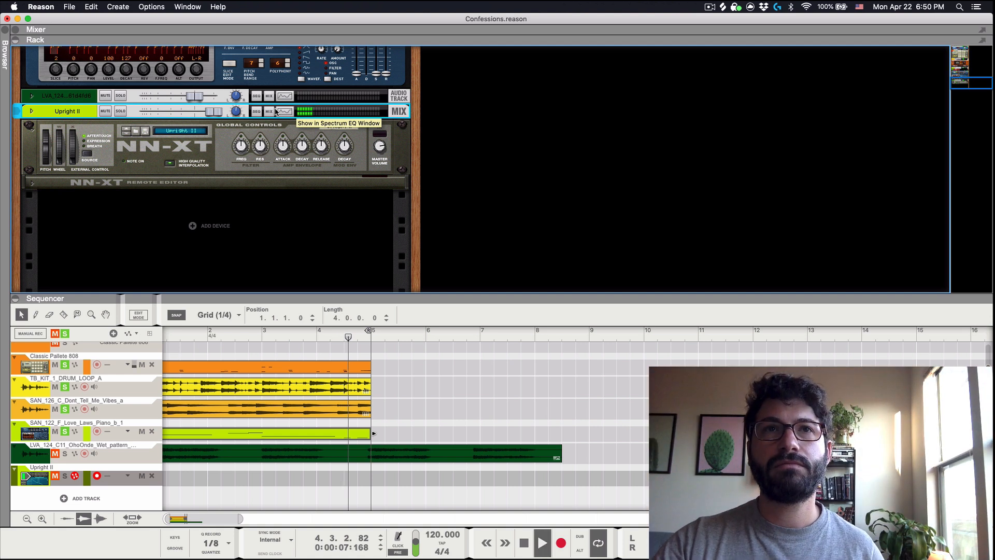
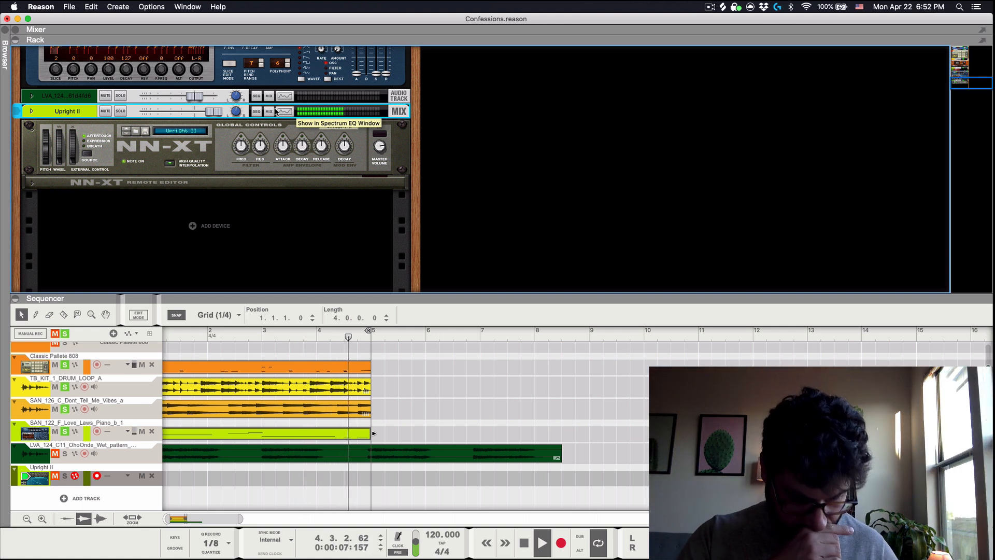
pyautogui.press('space')
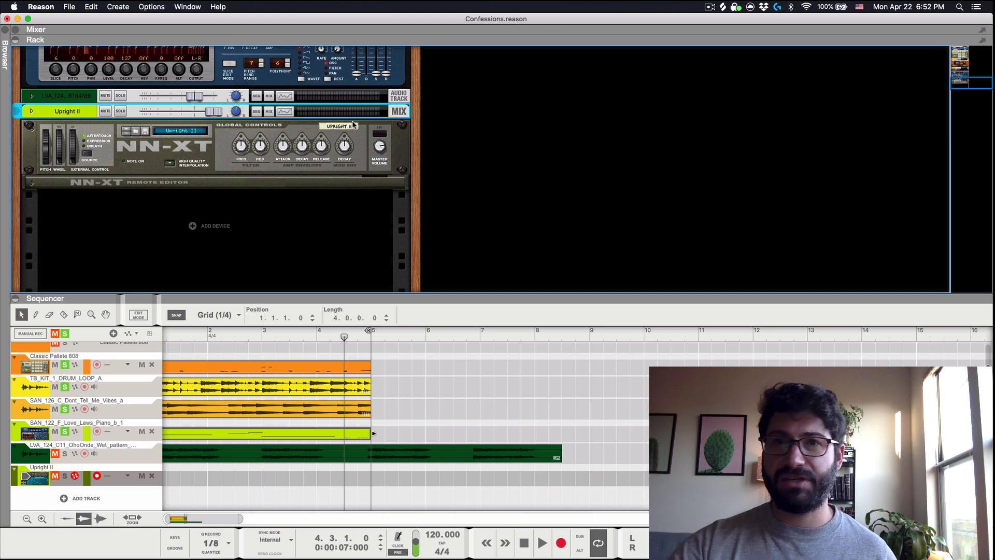
# Record a four-bar bass part on the Upright II track from the song start, and solo the track.
pyautogui.click(523, 542)
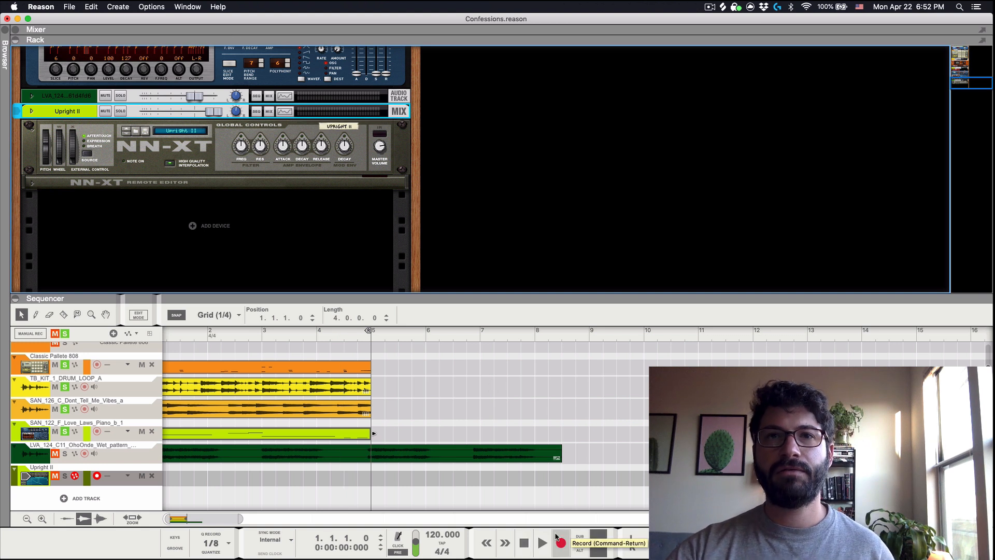
pyautogui.click(555, 536)
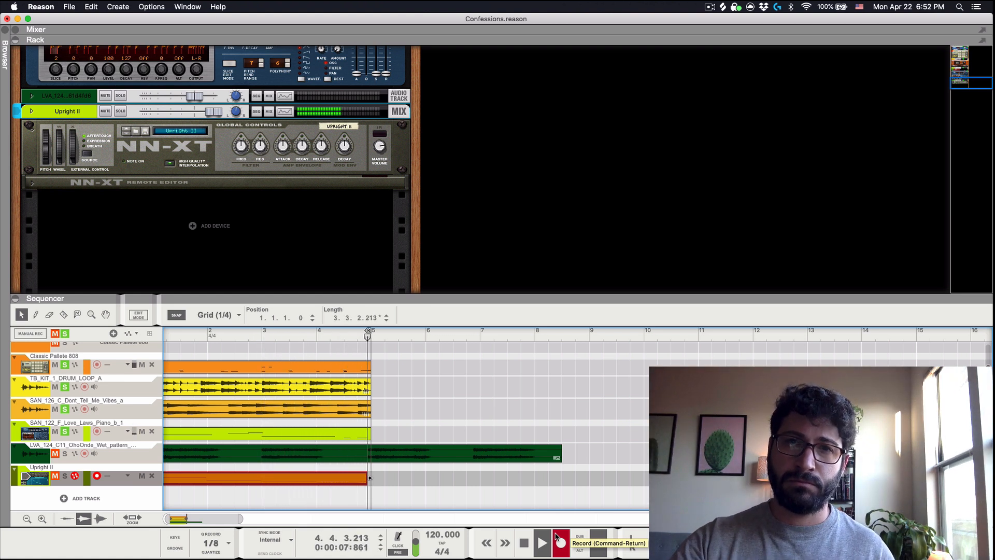
pyautogui.press('space')
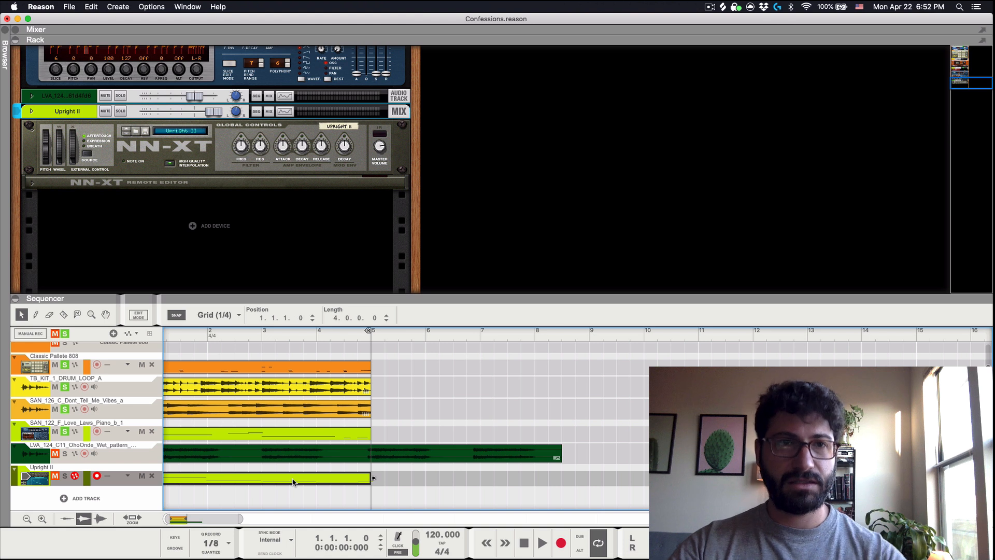
pyautogui.click(64, 477)
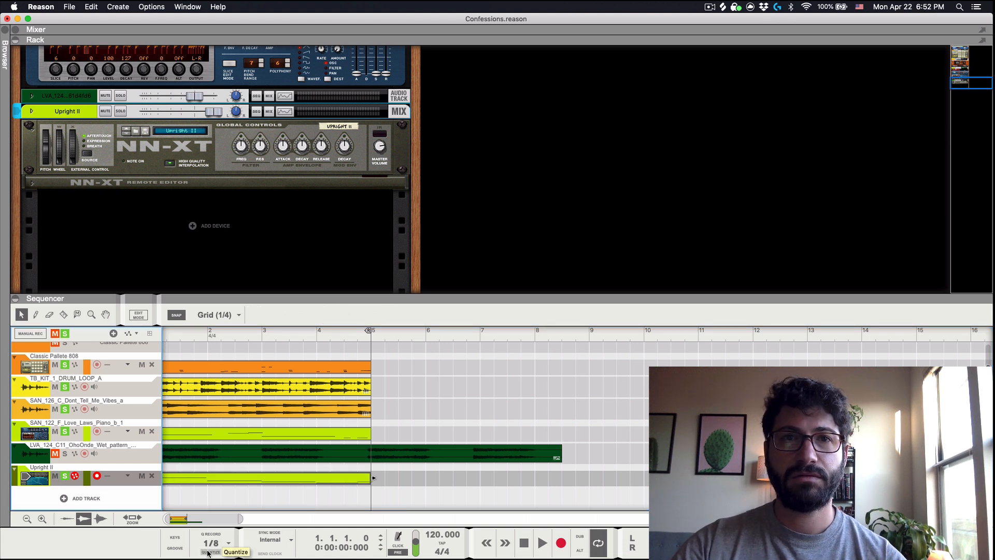
# Open the recorded Upright II clip during playback, quantize all its notes to 1/8, and return to the arrangement.
pyautogui.click(242, 476)
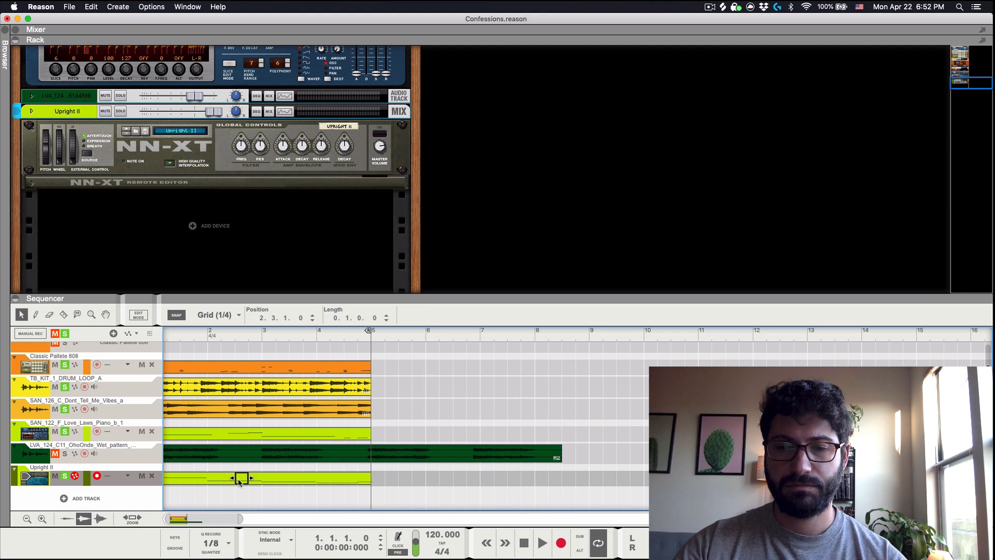
pyautogui.doubleClick(238, 480)
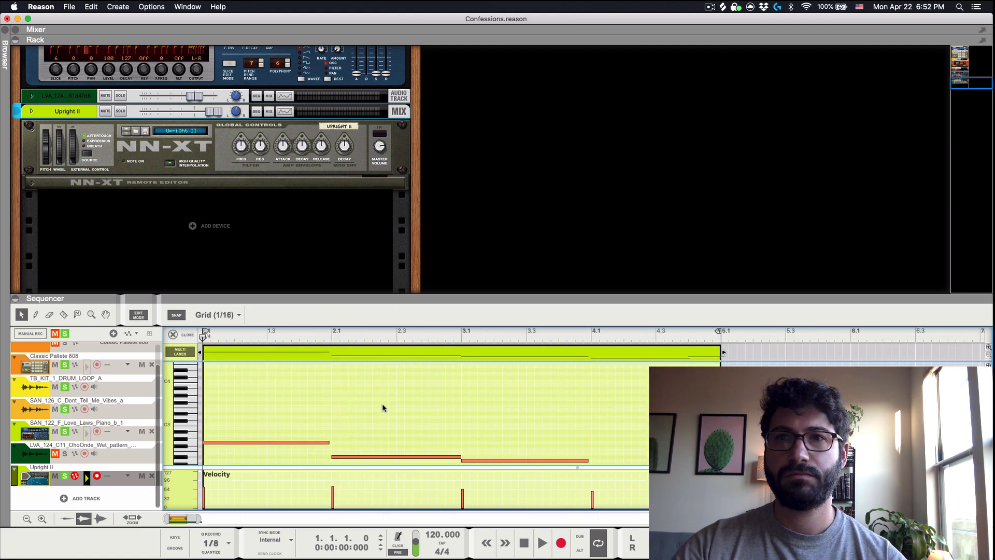
pyautogui.press('space')
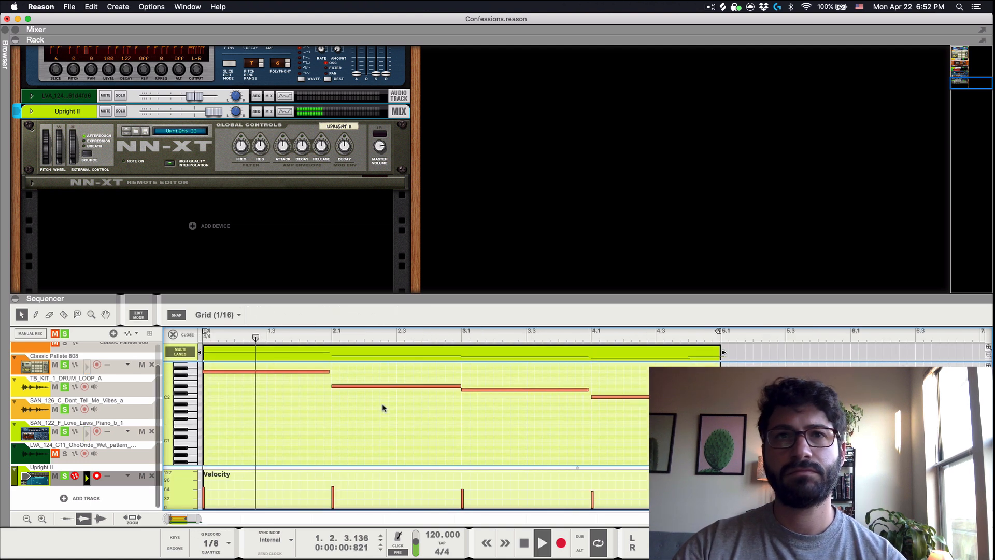
pyautogui.press('super+a')
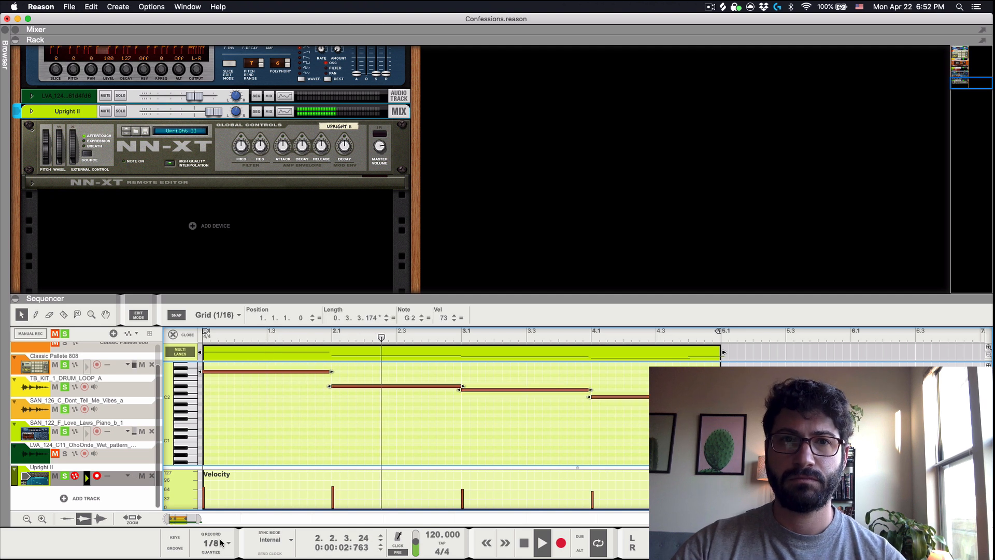
pyautogui.click(212, 551)
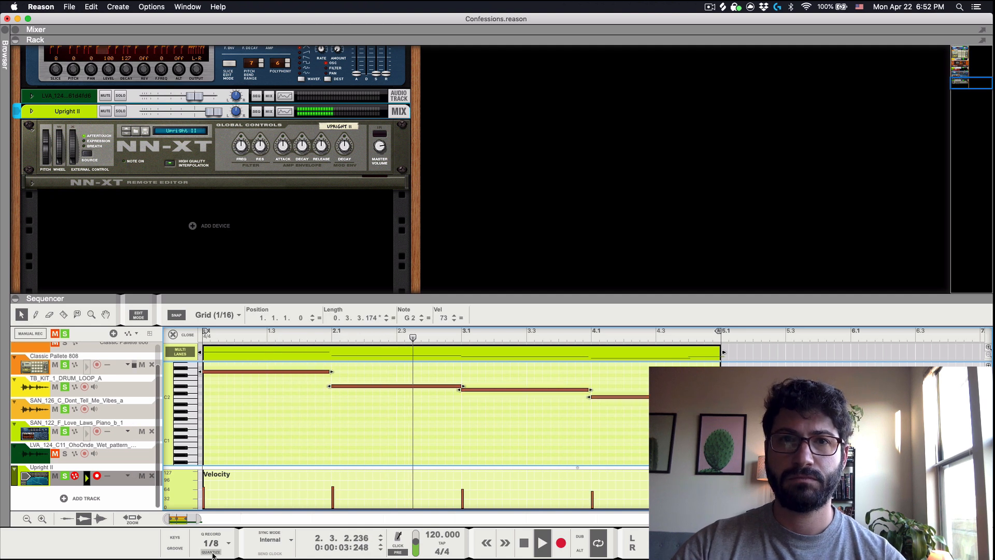
pyautogui.click(173, 334)
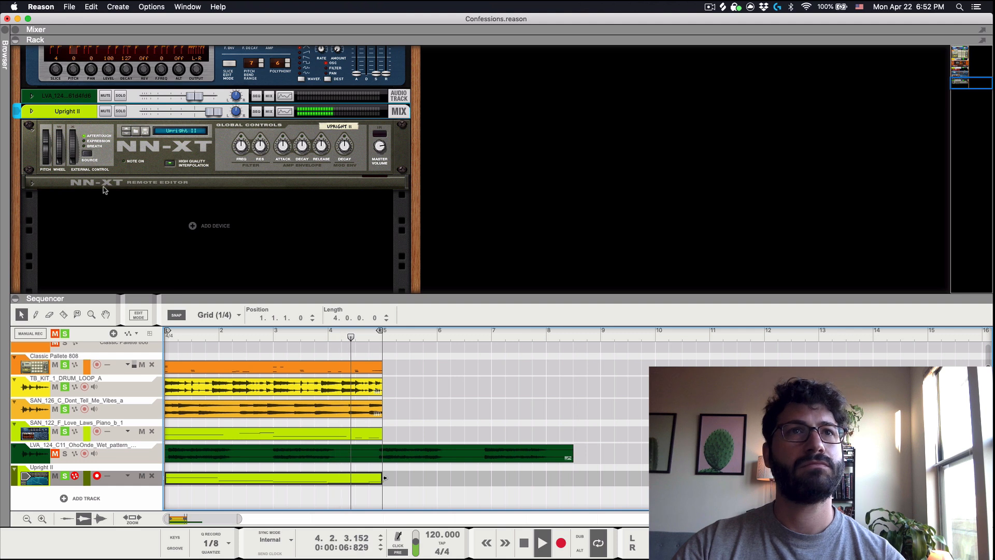
# Duplicate the Upright II mix channel, its NN-XT sampler and its sequencer track.
pyautogui.rightClick(79, 111)
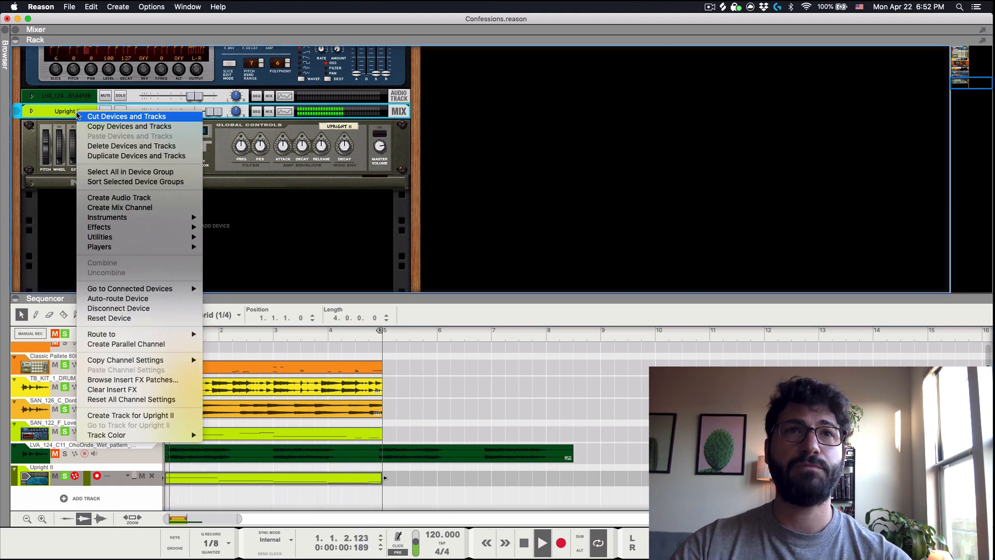
pyautogui.click(139, 160)
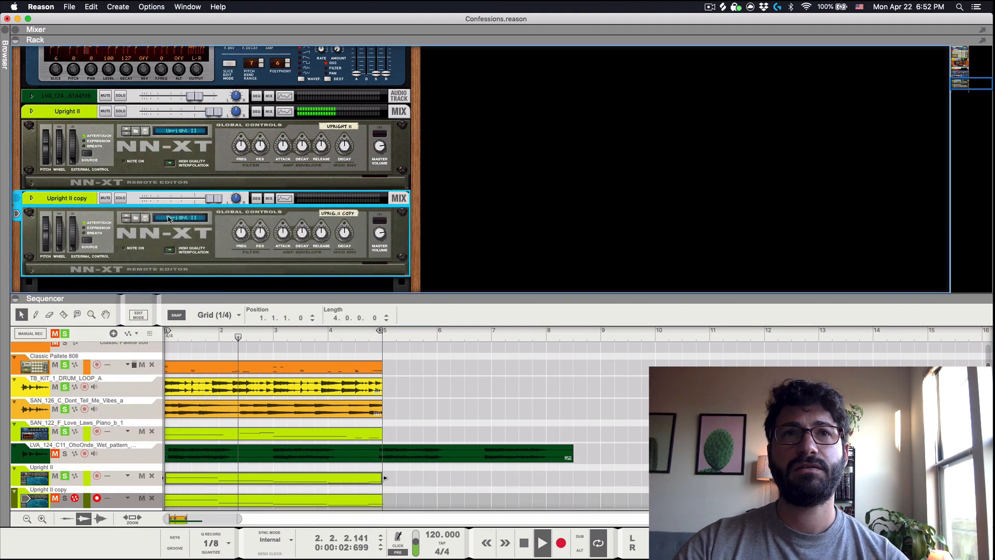
pyautogui.click(179, 215)
pyautogui.click(139, 243)
# Create a Thor Polysonic Synthesizer below the duplicated NN-XT sampler.
pyautogui.rightClick(127, 244)
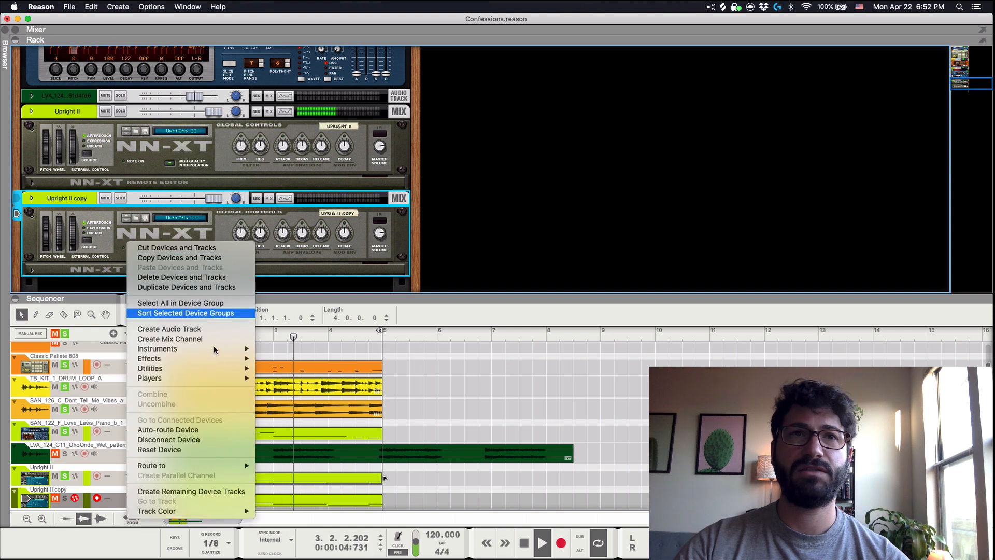
pyautogui.moveTo(223, 352)
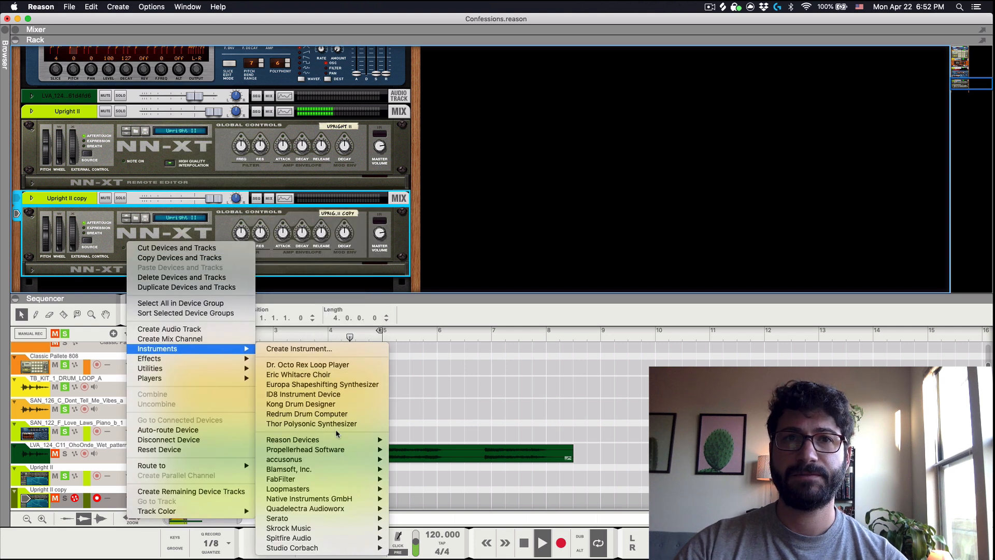
pyautogui.moveTo(348, 444)
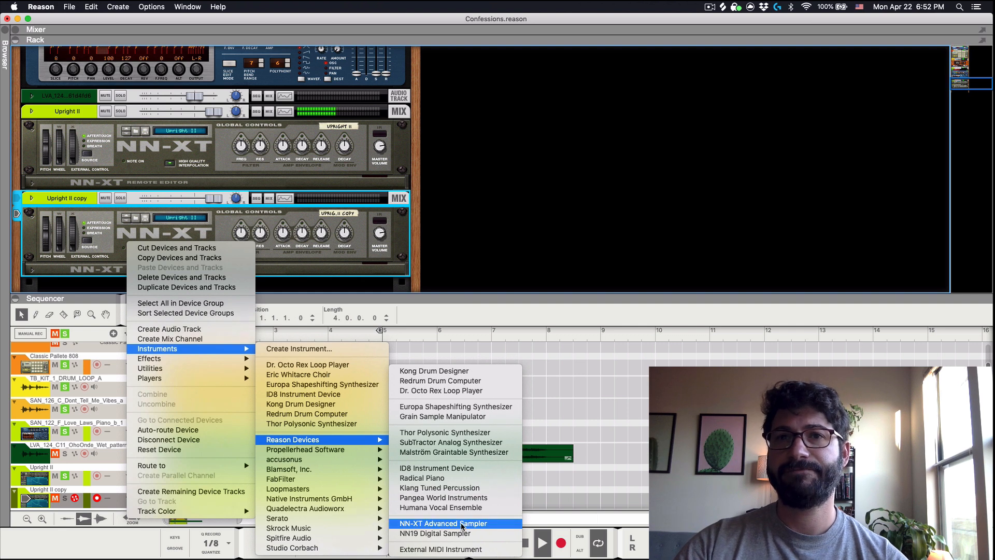
pyautogui.click(463, 433)
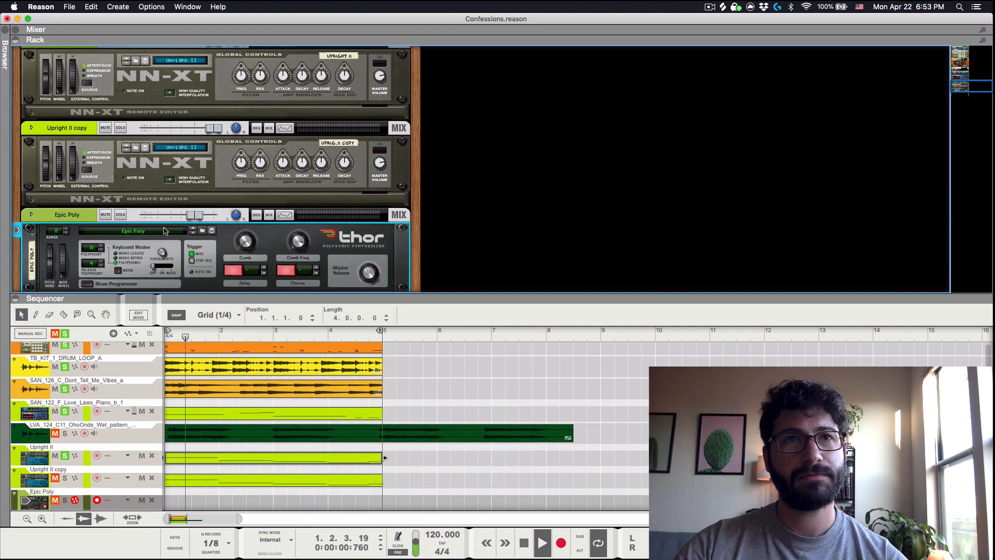
# Briefly solo the Upright II copy track, and move its bass clip down onto the Epic Poly track.
pyautogui.click(65, 478)
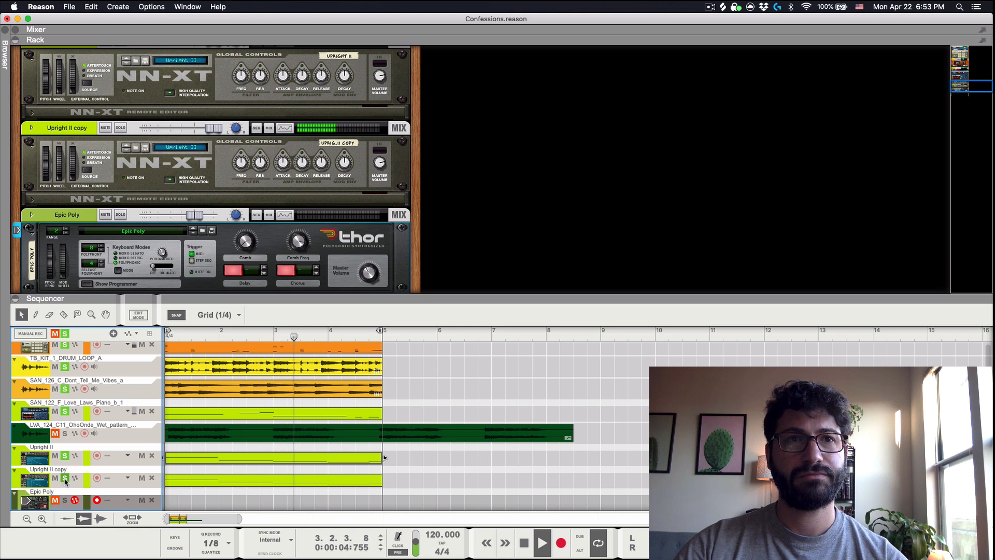
pyautogui.click(65, 478)
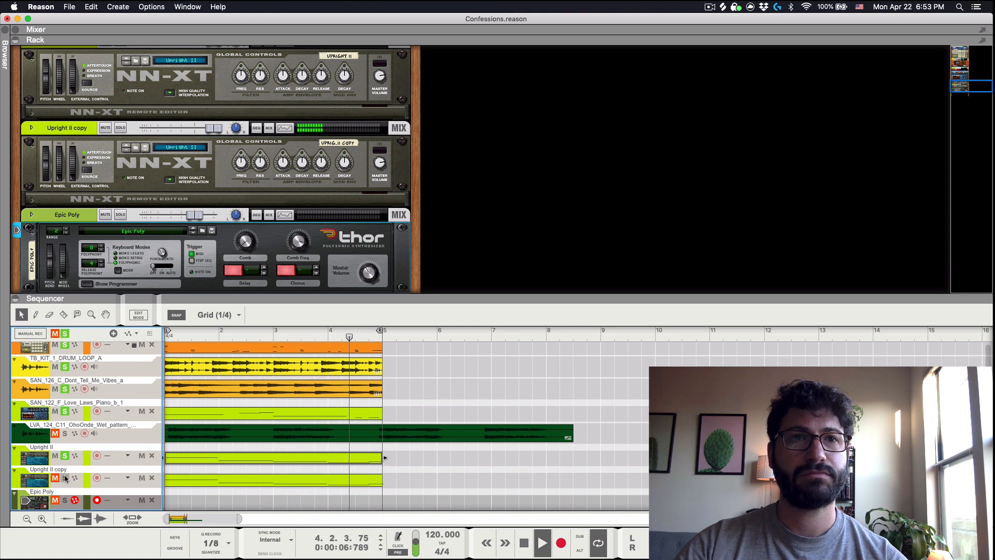
pyautogui.moveTo(191, 483); pyautogui.dragTo(187, 502)
# Delete the emptied Upright II copy track together with its device.
pyautogui.click(90, 485)
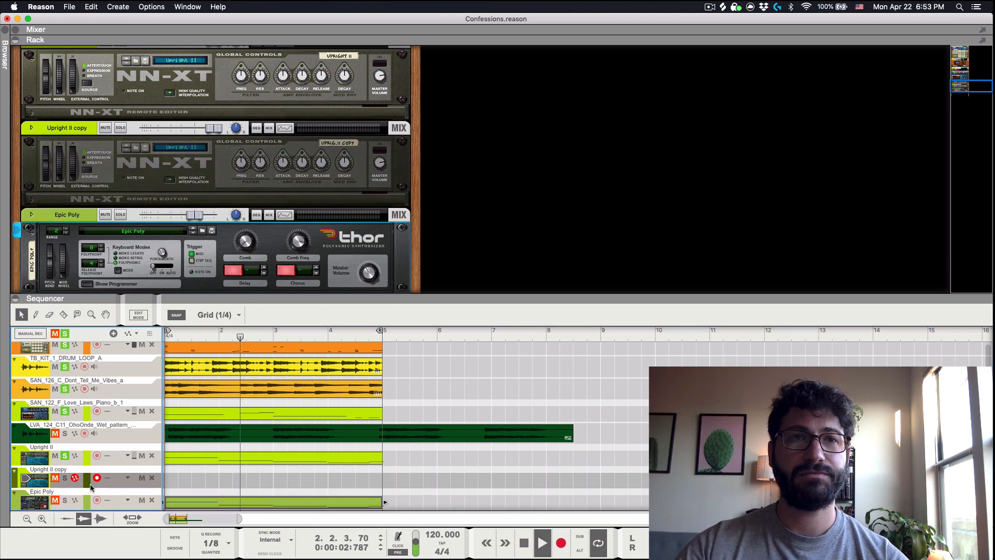
pyautogui.press('Delete')
pyautogui.press('Return')
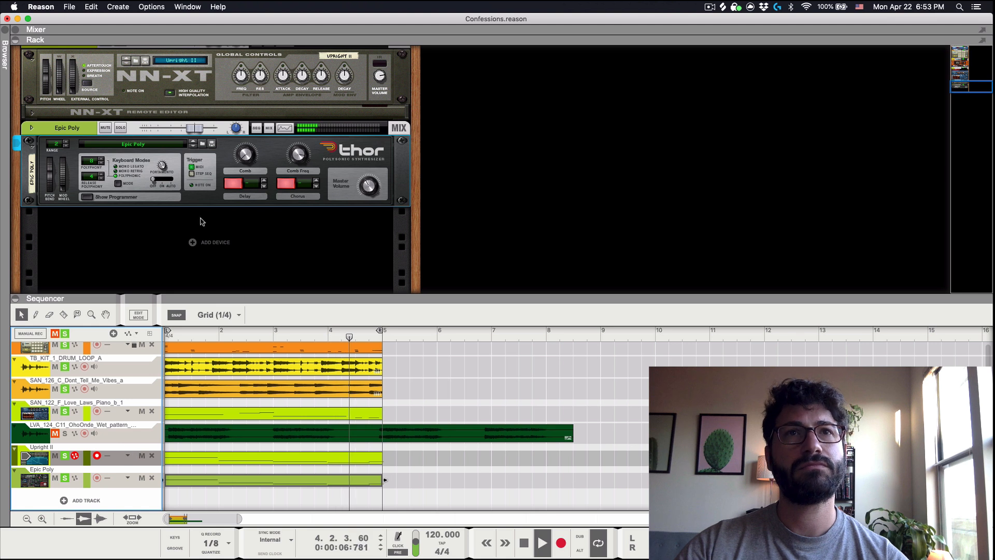
# Raise the Epic Poly channel's level and choose the Bit of Aggro patch for the Thor synthesizer.
pyautogui.moveTo(199, 130); pyautogui.dragTo(214, 129)
pyautogui.click(147, 145)
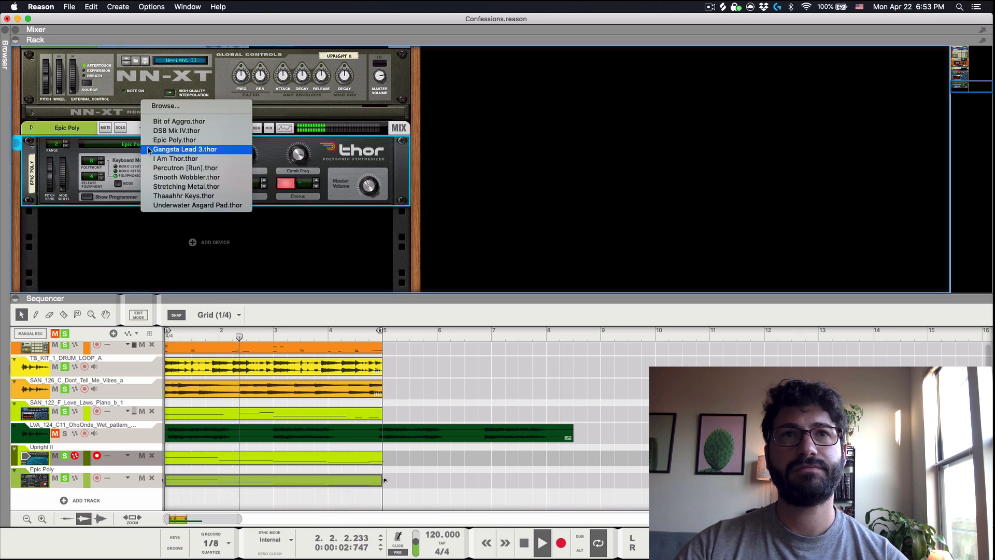
pyautogui.click(155, 121)
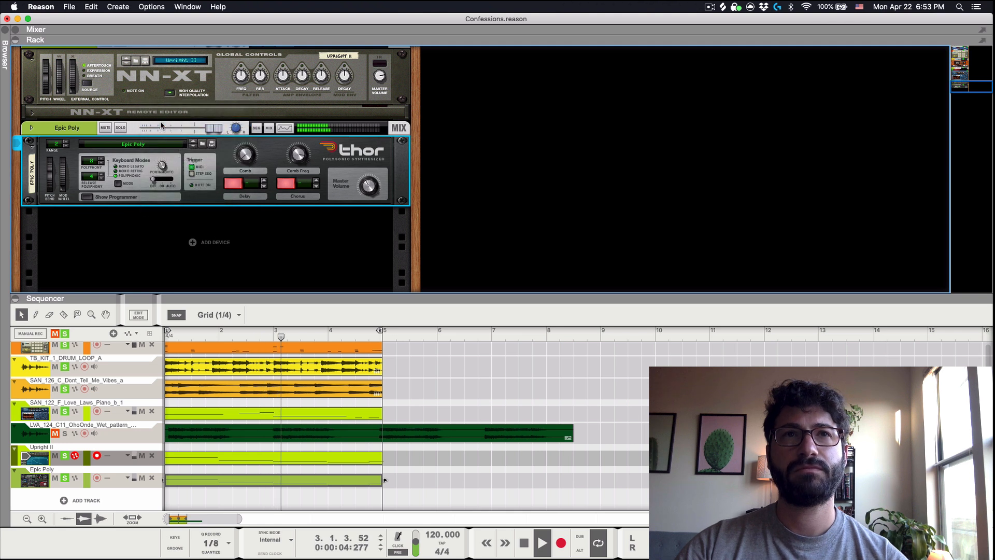
# Audition the Thor patches from DS8 Mk IV through Gangsta Lead 3 and I Am Thor to Percutron [Run], and stop playback.
pyautogui.click(193, 148)
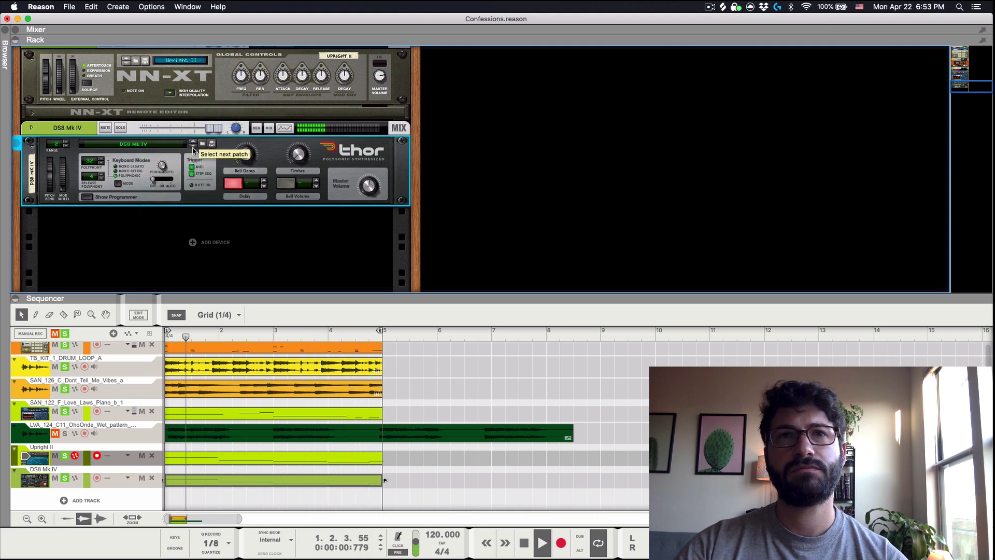
pyautogui.click(193, 147)
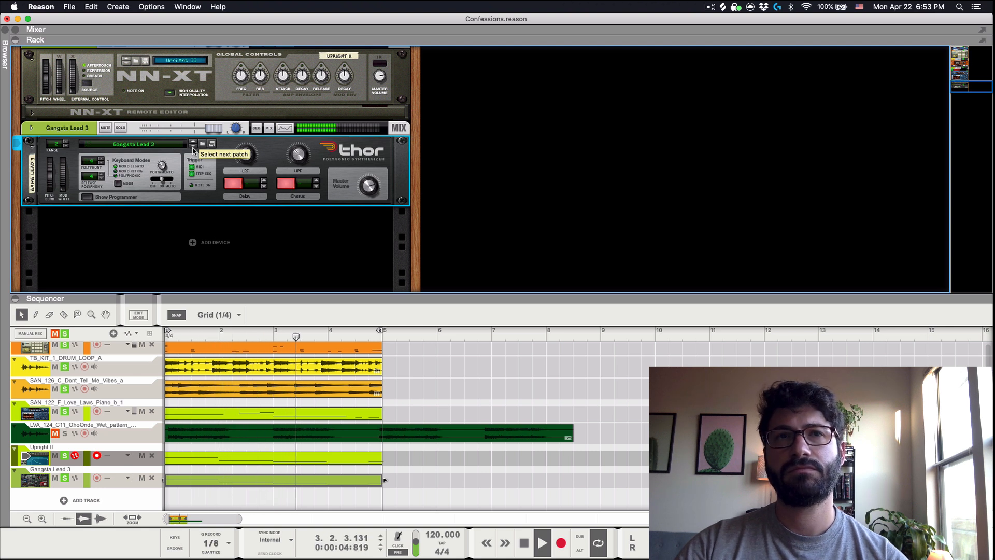
pyautogui.click(193, 147)
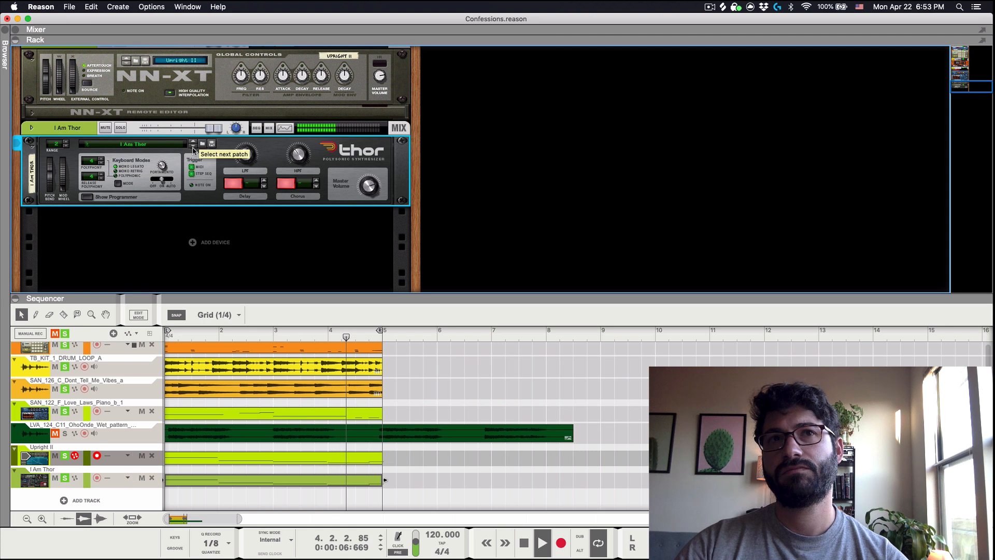
pyautogui.click(193, 147)
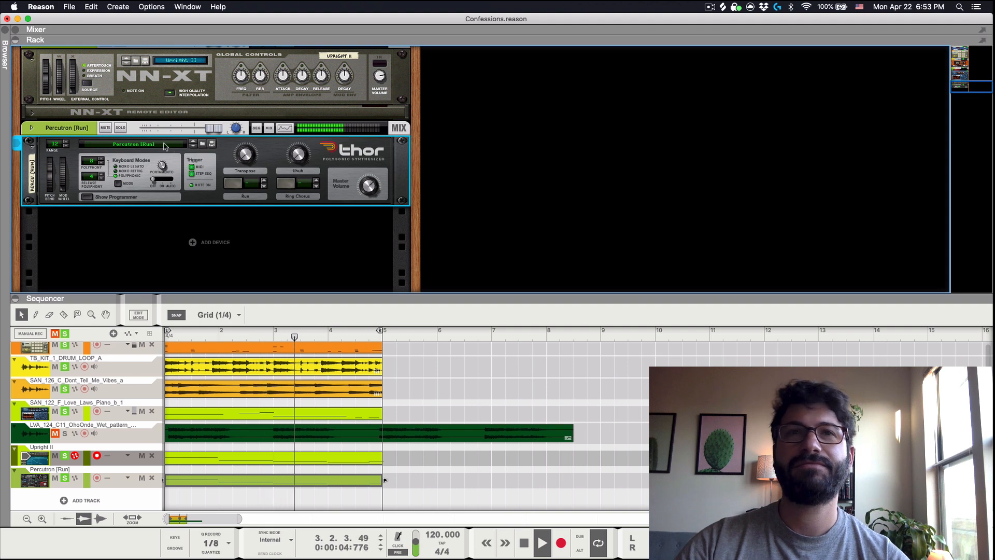
pyautogui.press('space')
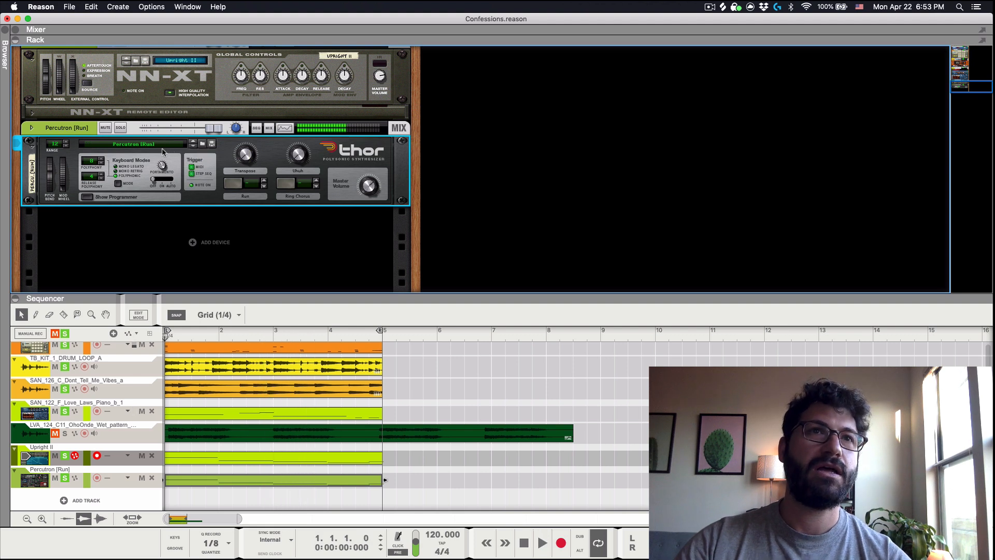
# Show the patch browser and open the Electric Bass folder inside 2 Bass of the Reason Sounds collection.
pyautogui.click(6, 35)
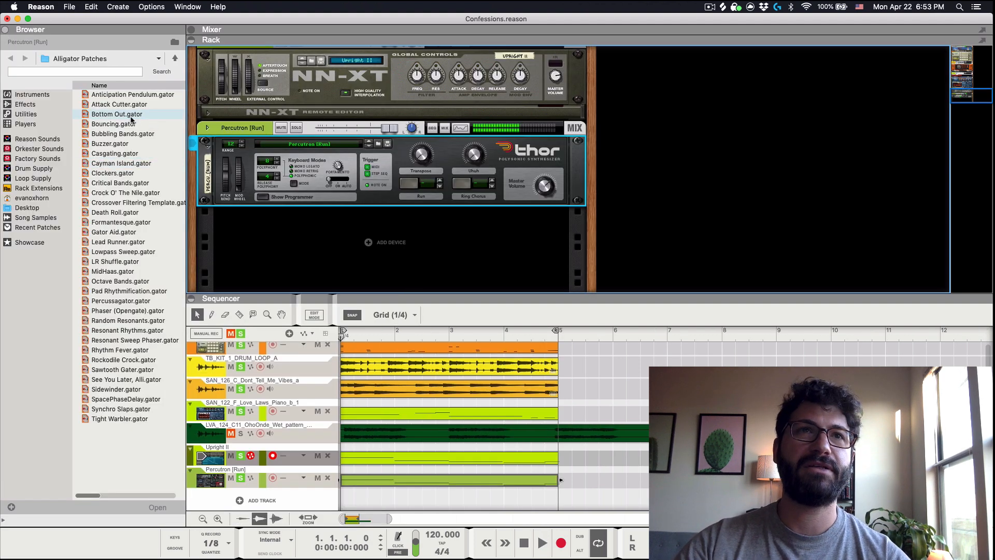
pyautogui.click(175, 58)
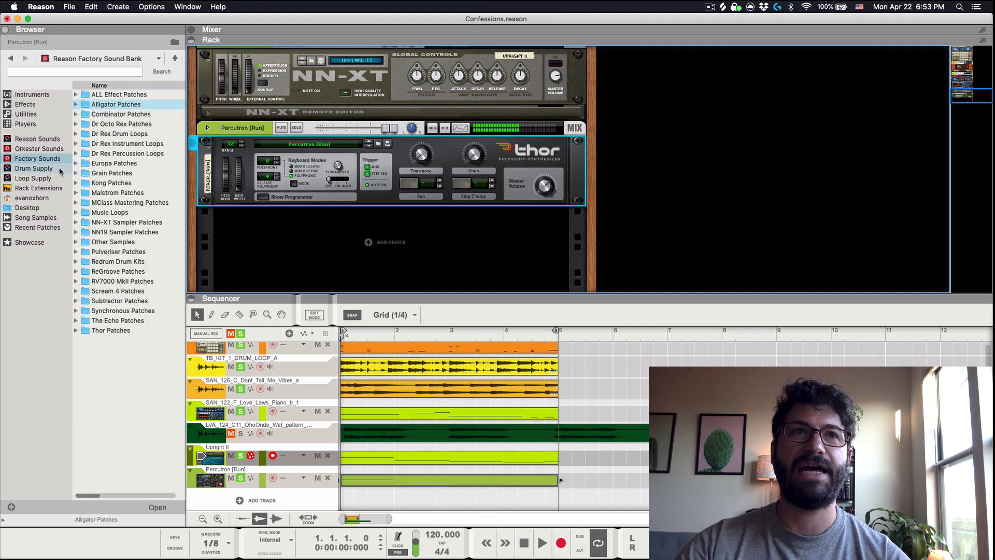
pyautogui.click(55, 141)
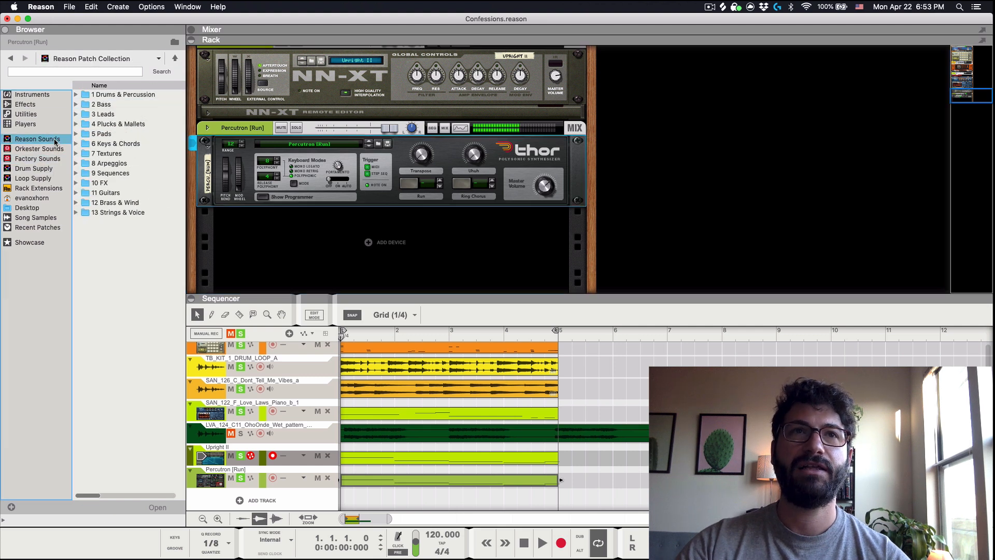
pyautogui.doubleClick(133, 104)
pyautogui.click(129, 108)
pyautogui.doubleClick(129, 107)
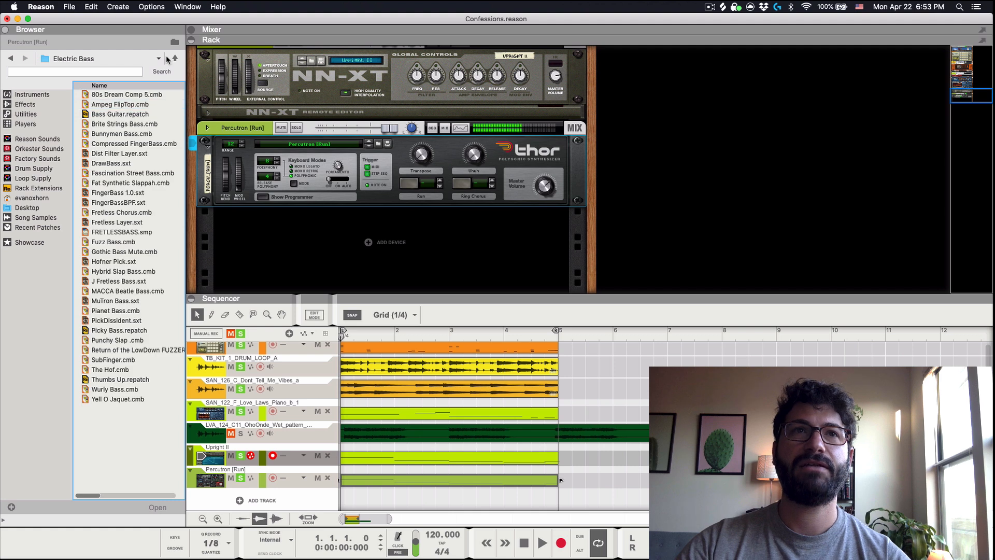
# Replace the Thor synthesizer with the 808 Bass -FP patch from the Synth Bass folder and start playback.
pyautogui.click(176, 60)
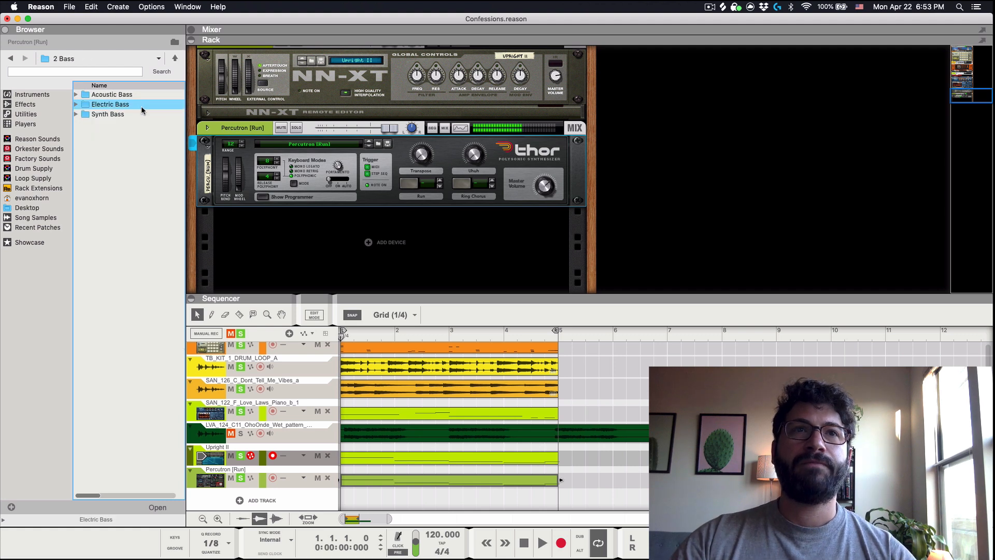
pyautogui.click(138, 114)
pyautogui.doubleClick(137, 114)
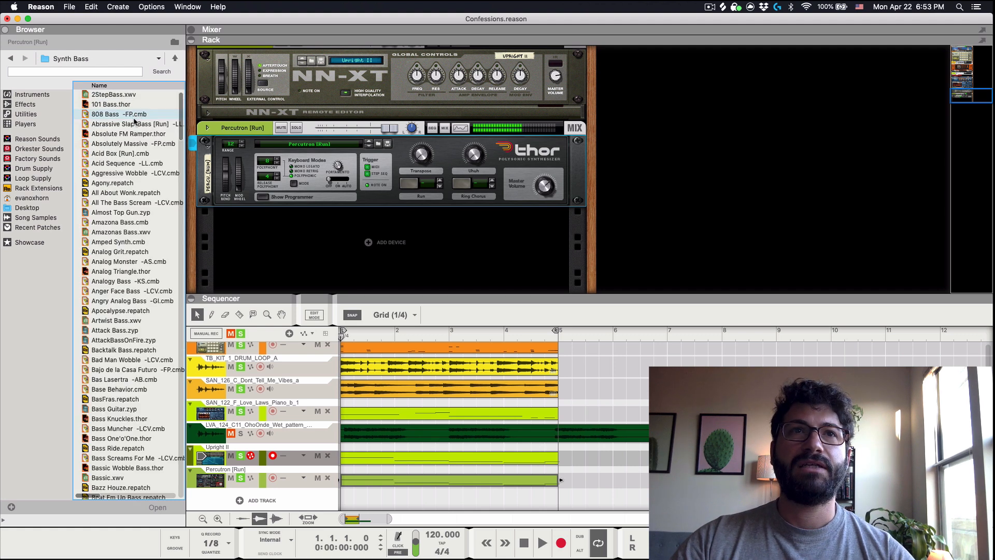
pyautogui.click(114, 115)
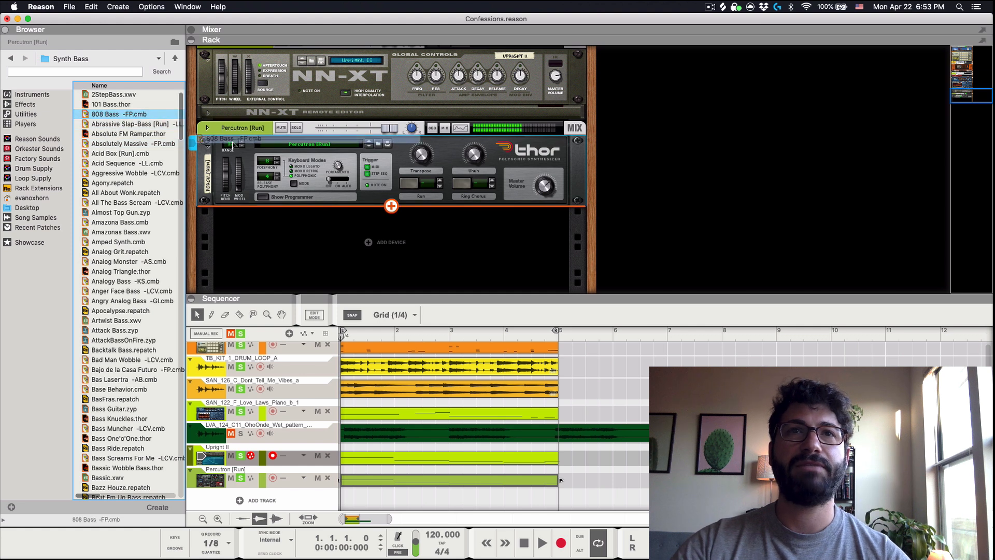
pyautogui.press('space')
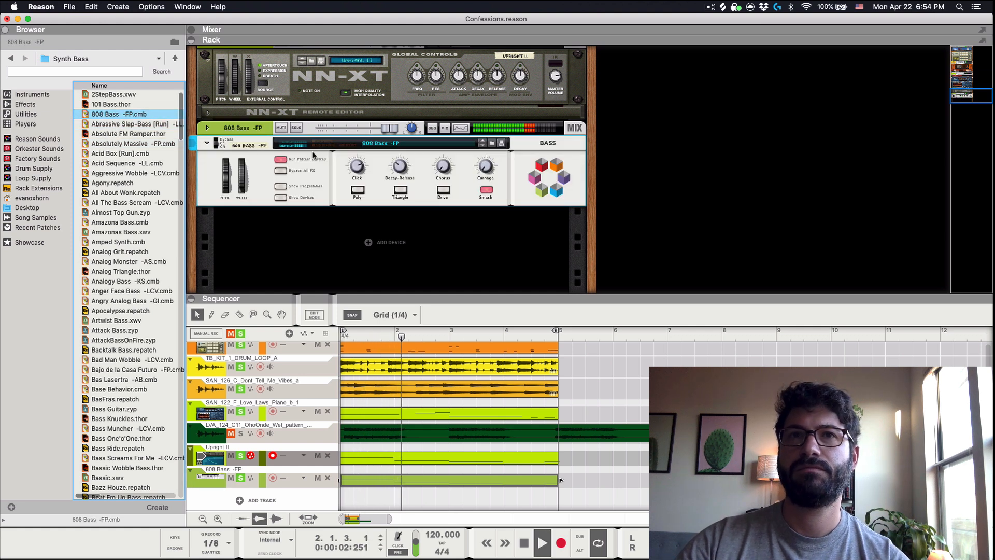
# Turn on Drive in the 808 Bass -FP patch, lower its channel level and hide the patch browser.
pyautogui.click(443, 191)
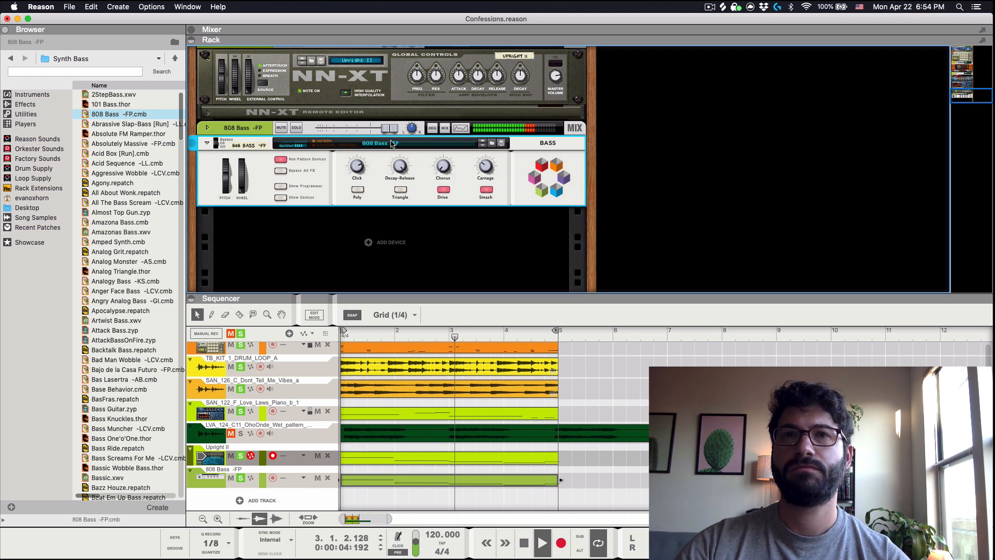
pyautogui.moveTo(389, 128); pyautogui.dragTo(374, 128)
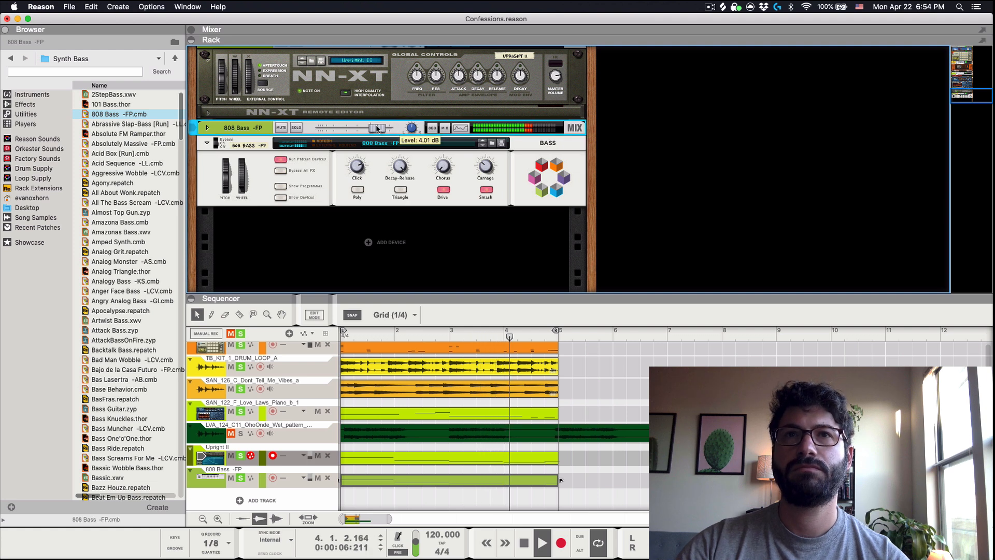
pyautogui.click(6, 30)
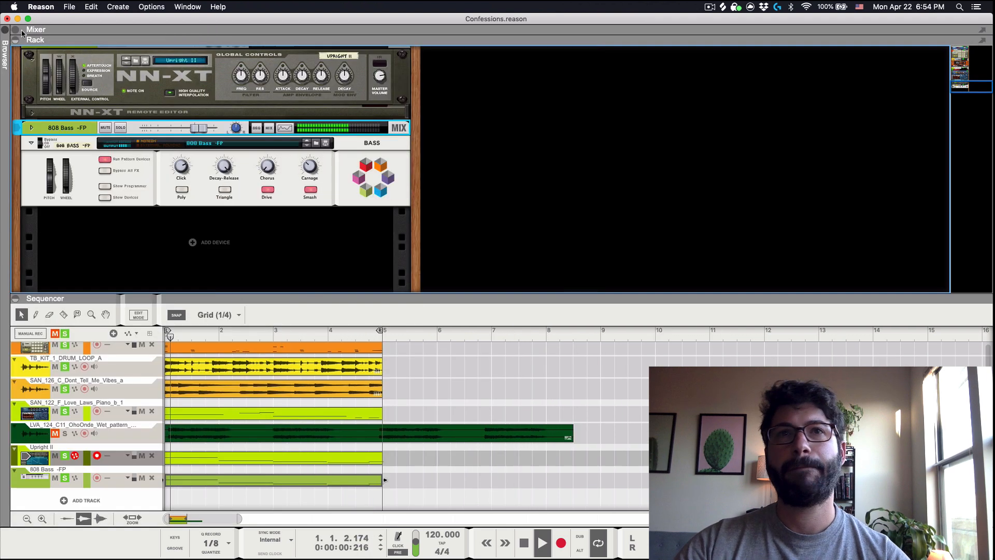
# Compare the mix with the 808 Bass -FP channel muted and unmuted.
pyautogui.scroll(3, 194, 123)
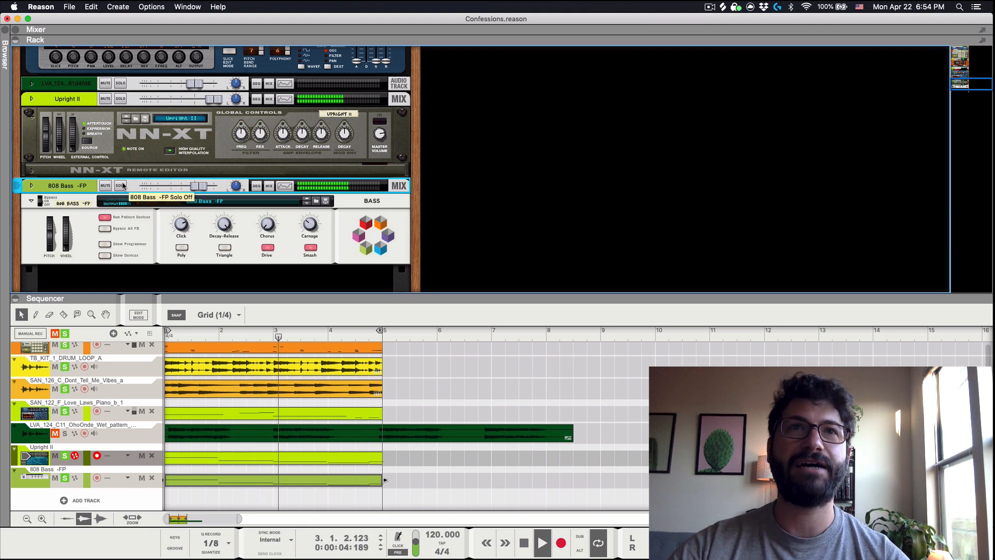
pyautogui.click(110, 186)
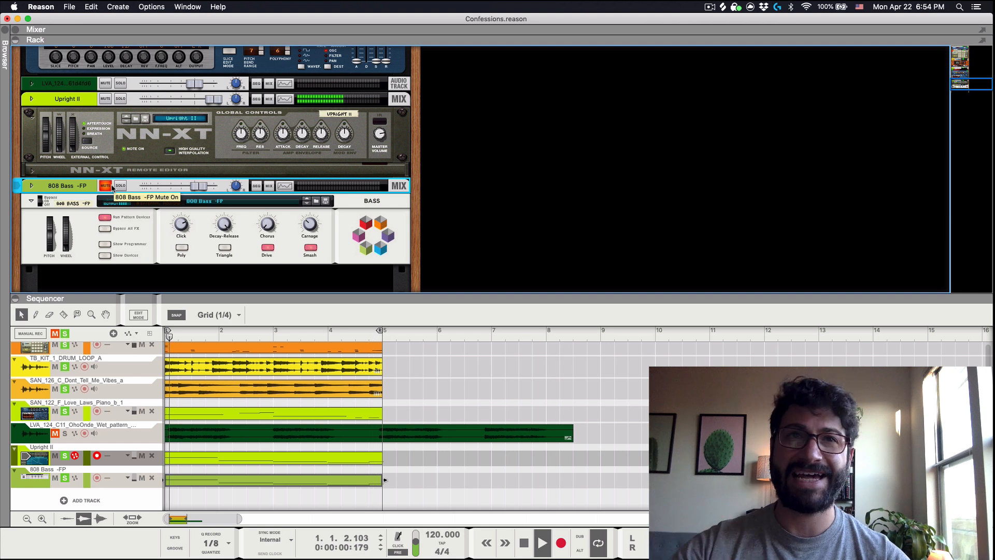
pyautogui.click(111, 187)
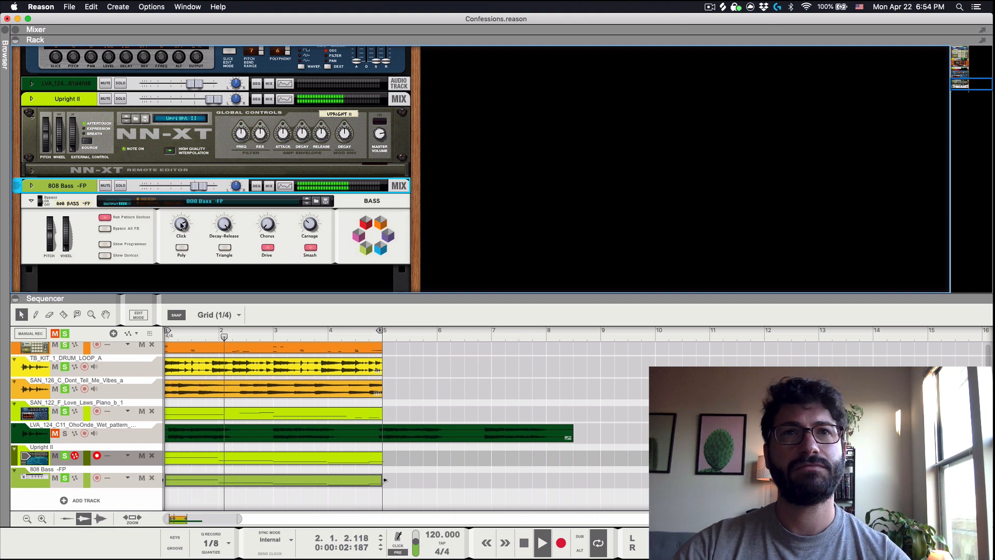
# Try the Click control and the Triangle option of the 808 Bass -FP patch, leaving Triangle off.
pyautogui.click(199, 233)
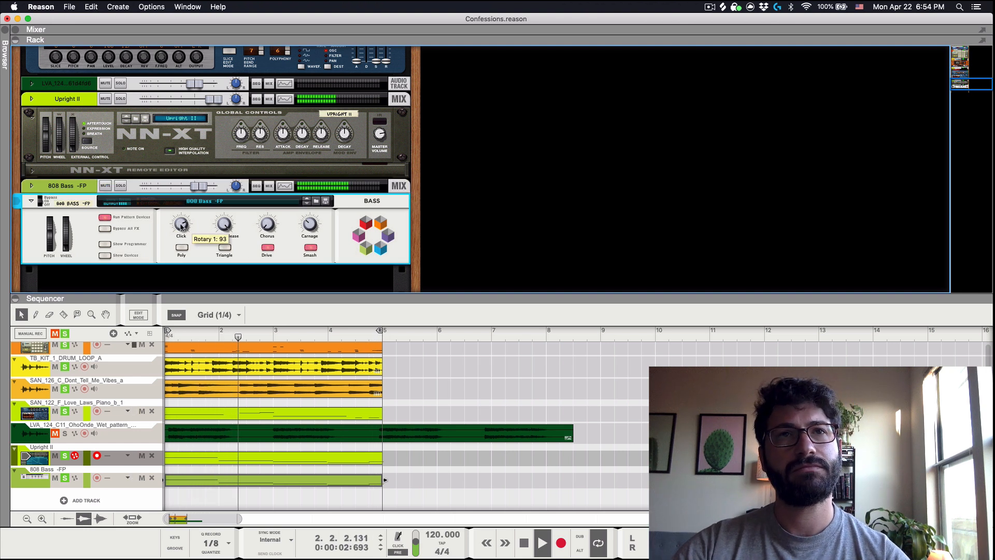
pyautogui.click(224, 248)
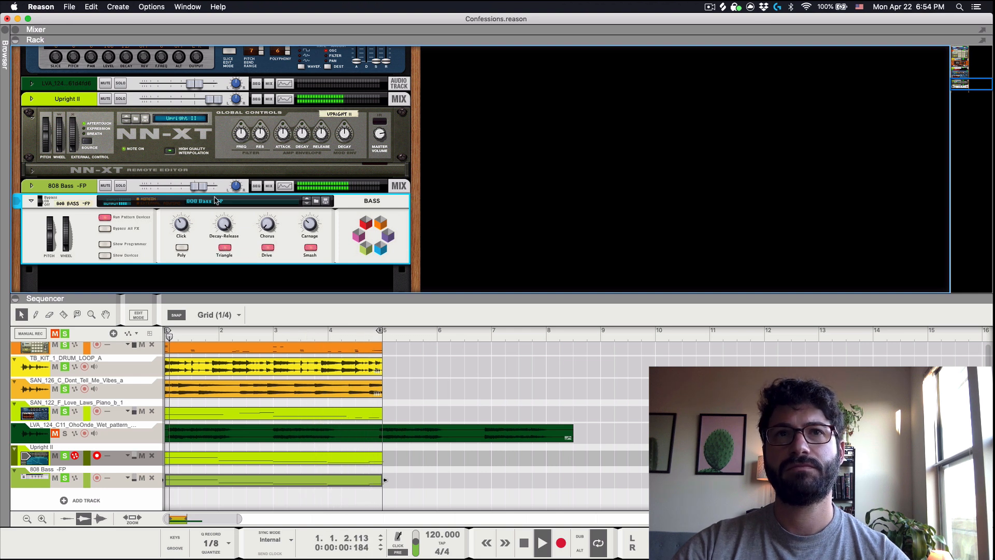
pyautogui.click(224, 247)
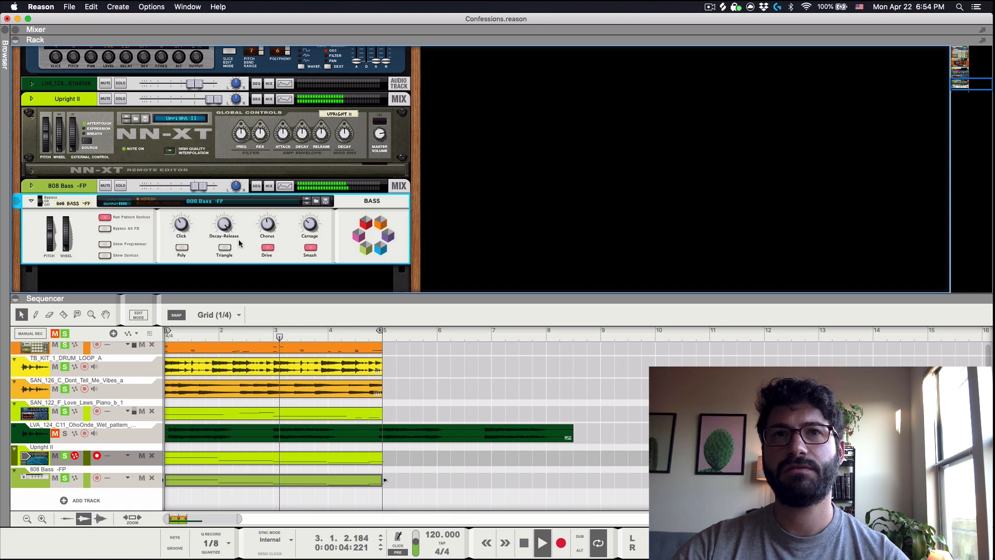
# Solo the 808 Bass -FP channel with its level raised and set the patch's Carnage control to 74.
pyautogui.moveTo(315, 225)
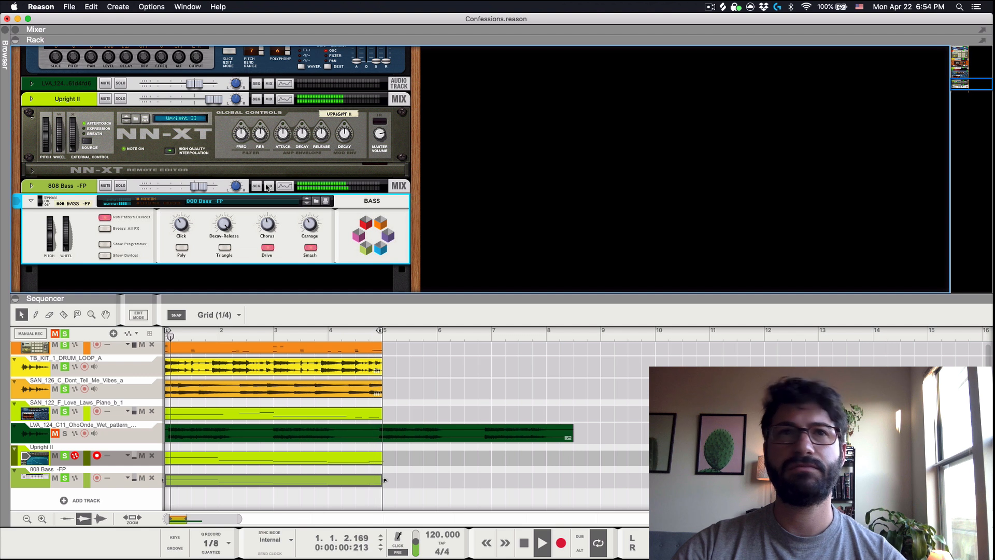
pyautogui.click(125, 186)
pyautogui.moveTo(192, 186)
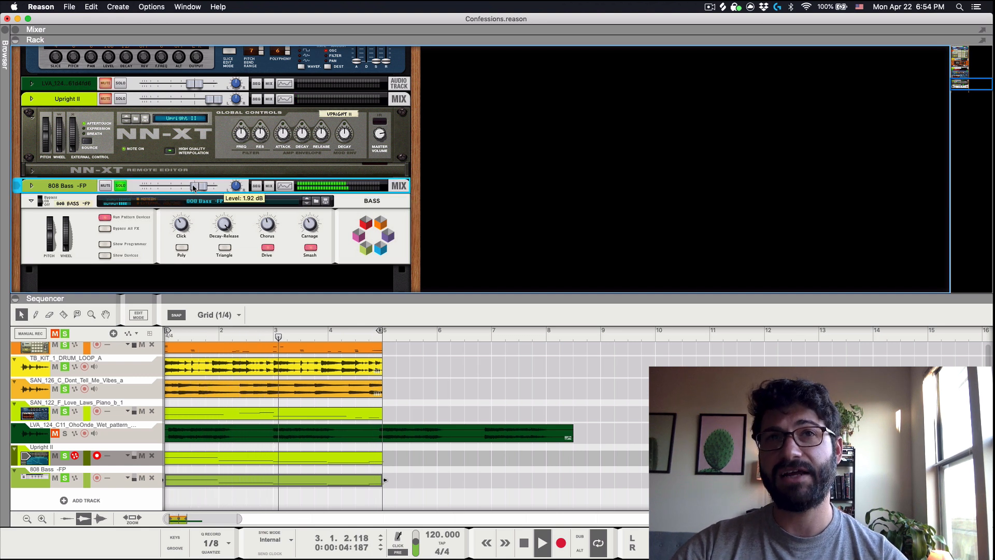
pyautogui.moveTo(196, 185); pyautogui.dragTo(213, 187)
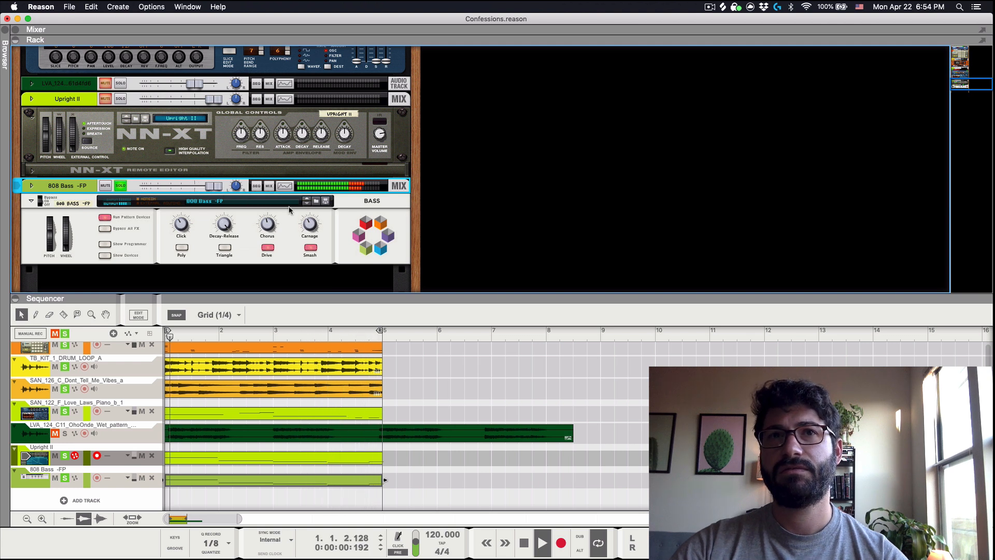
pyautogui.click(267, 225)
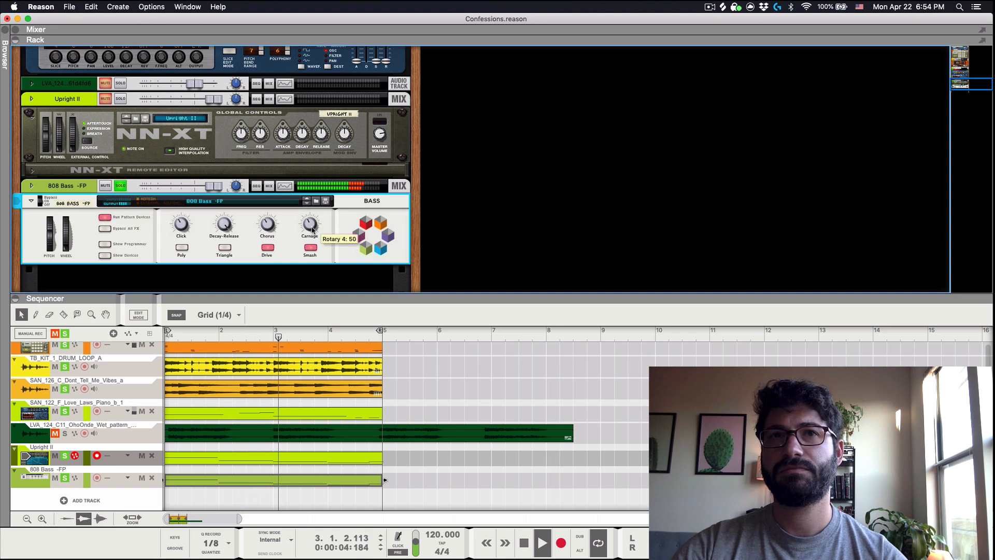
pyautogui.moveTo(302, 220)
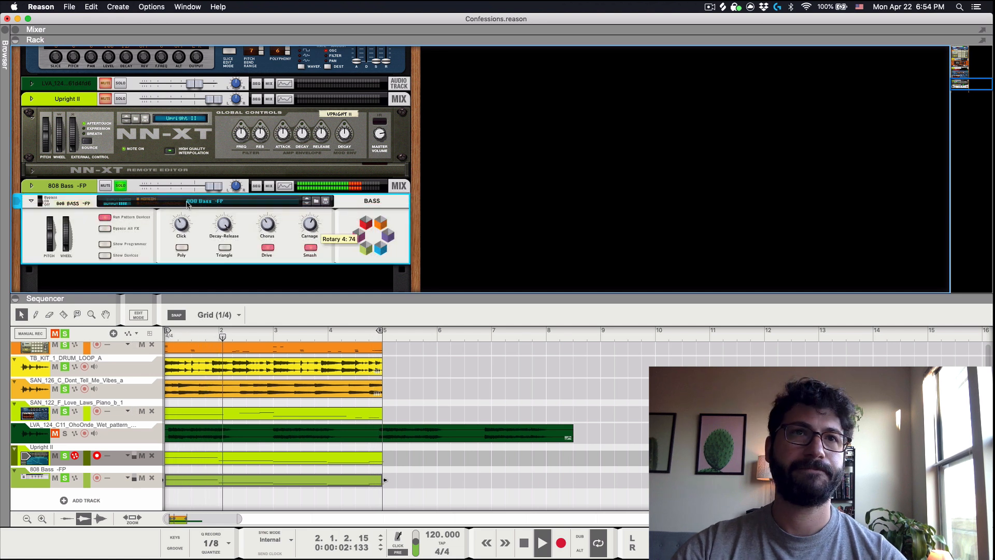
# Lower the 808 Bass -FP channel's level, audition it unsoloed in the full mix and stop playback.
pyautogui.click(215, 187)
pyautogui.moveTo(215, 188); pyautogui.dragTo(205, 189)
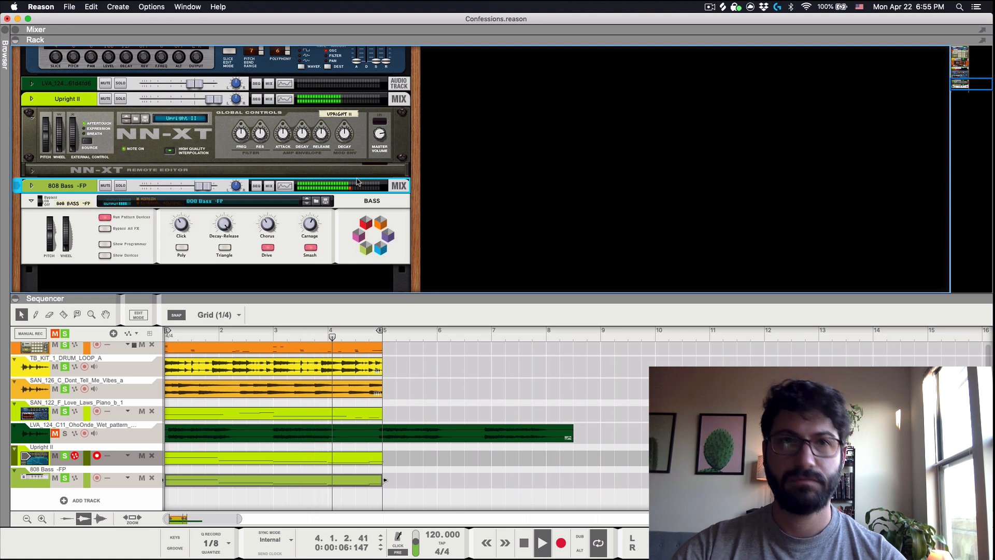
pyautogui.press('space')
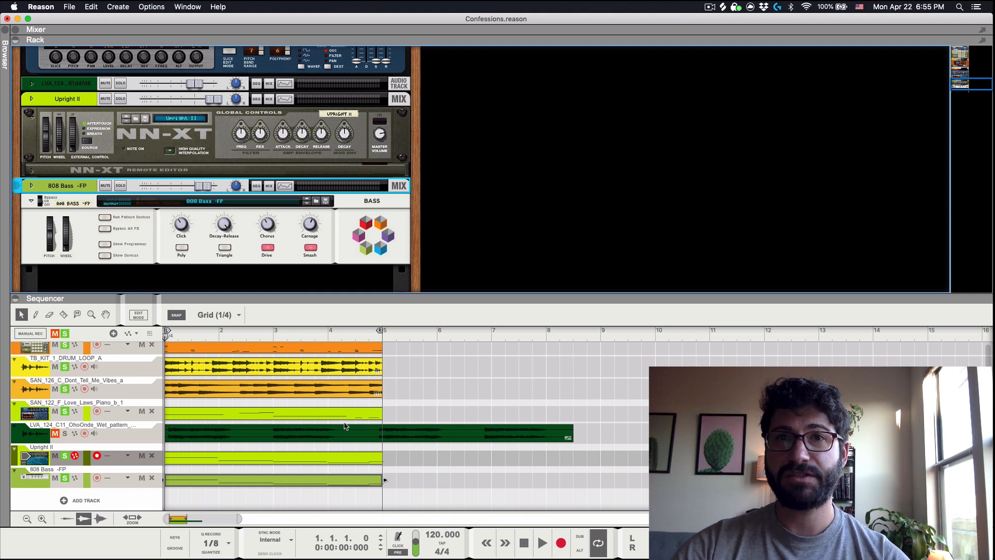
# Clear all track solos and mutes in the sequencer and audition the arrangement with the LVA_124 OhoOnde loop included.
pyautogui.click(470, 366)
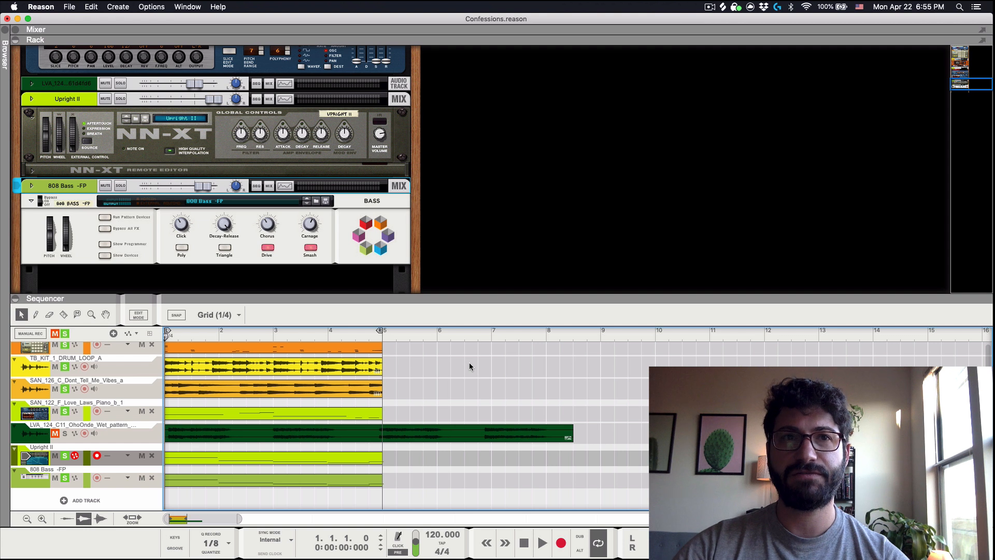
pyautogui.click(145, 442)
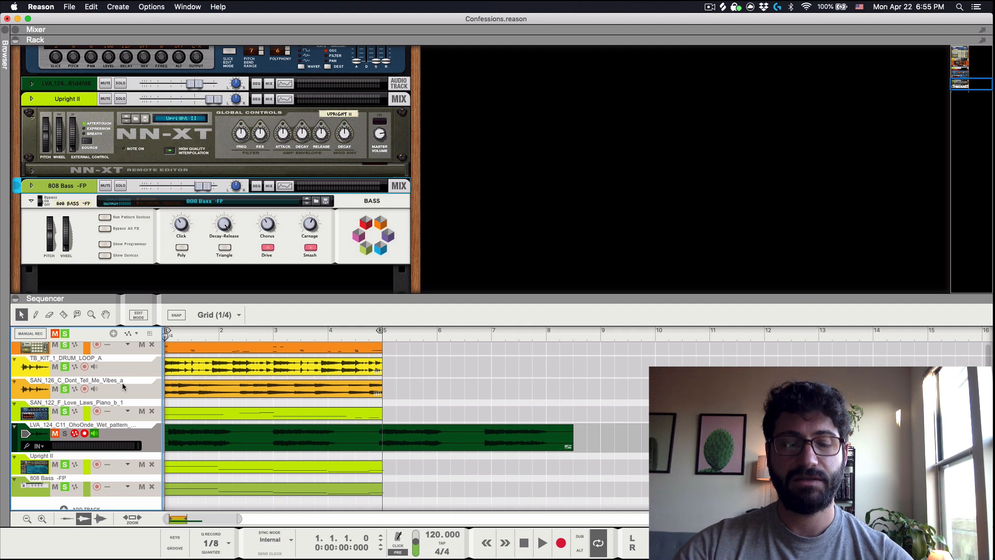
pyautogui.scroll(3, 126, 389)
pyautogui.click(64, 333)
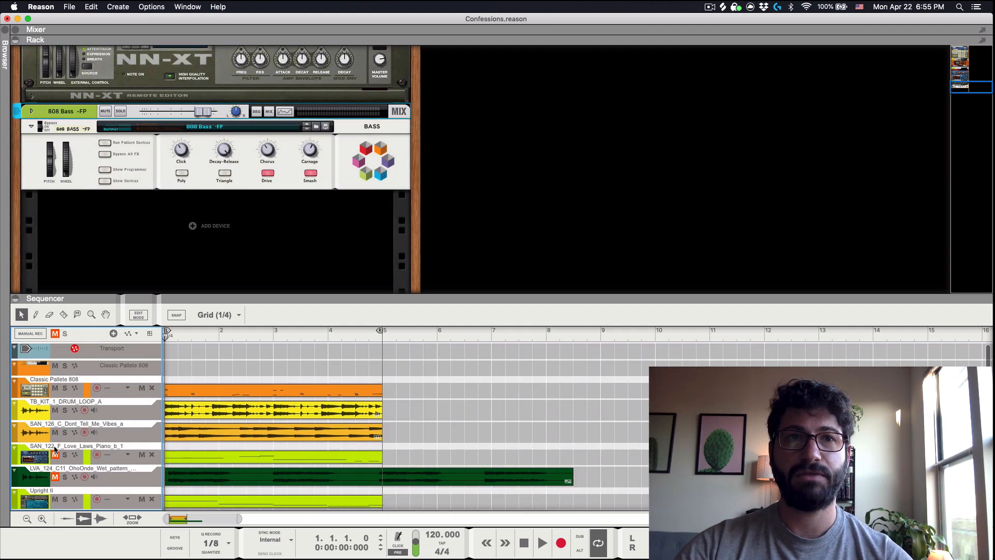
pyautogui.scroll(-2, 242, 436)
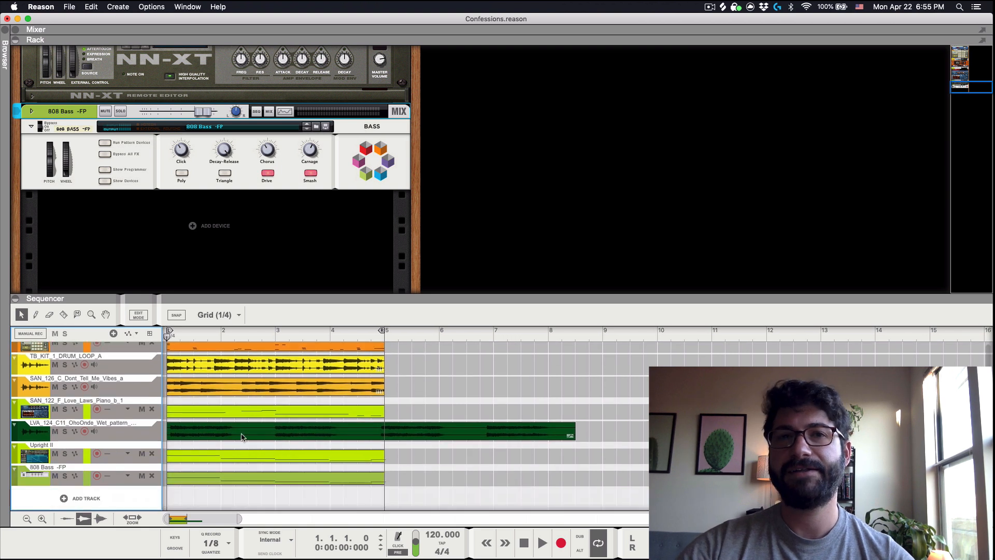
pyautogui.press('space')
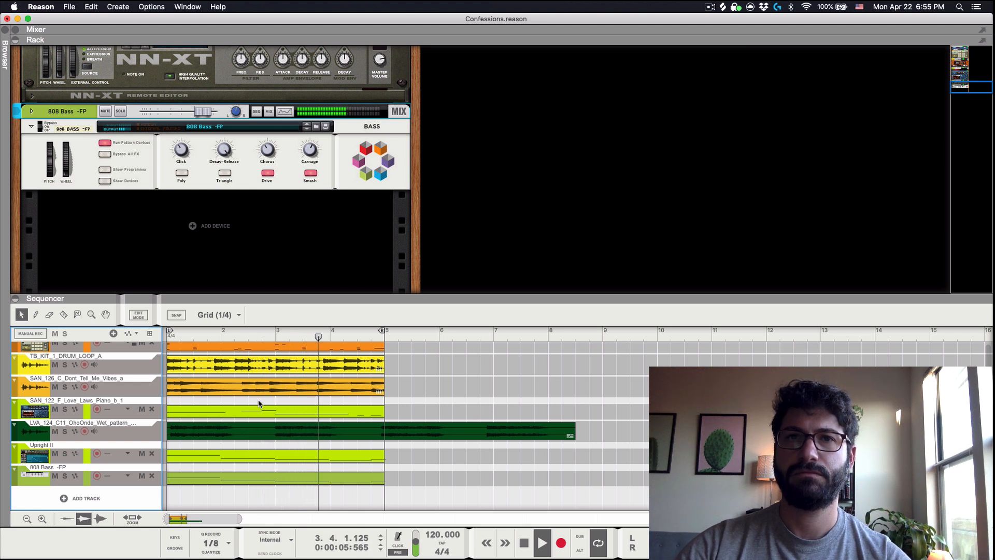
pyautogui.press('space')
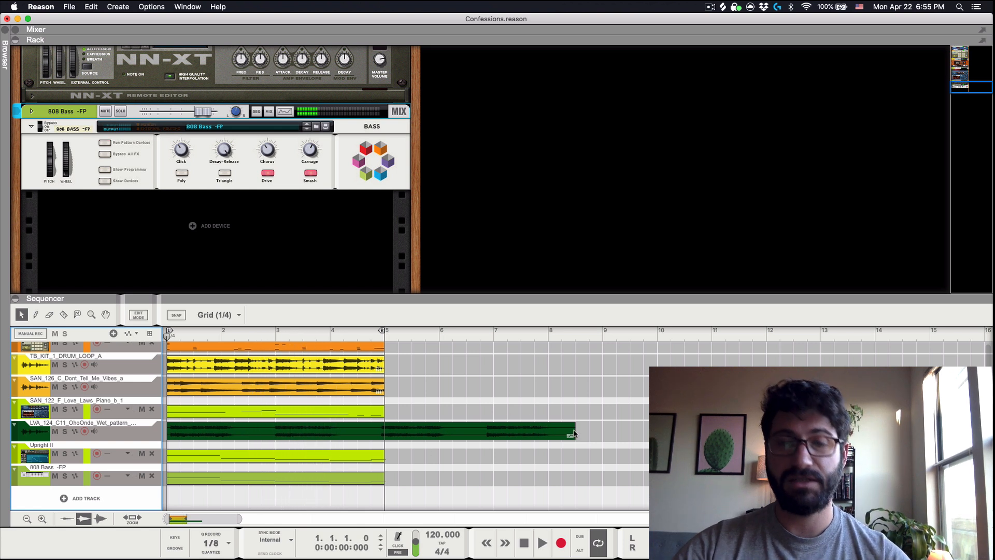
# Try time-stretching the LVA_124 OhoOnde clip freely to shorter and longer lengths with snap off, and undo the stretch.
pyautogui.click(564, 433)
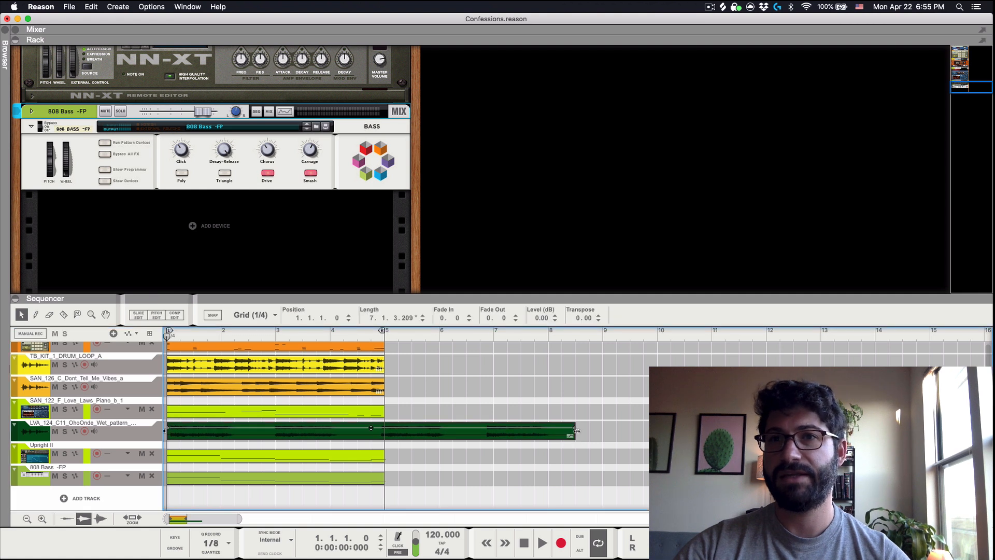
pyautogui.moveTo(578, 433); pyautogui.dragTo(559, 435)
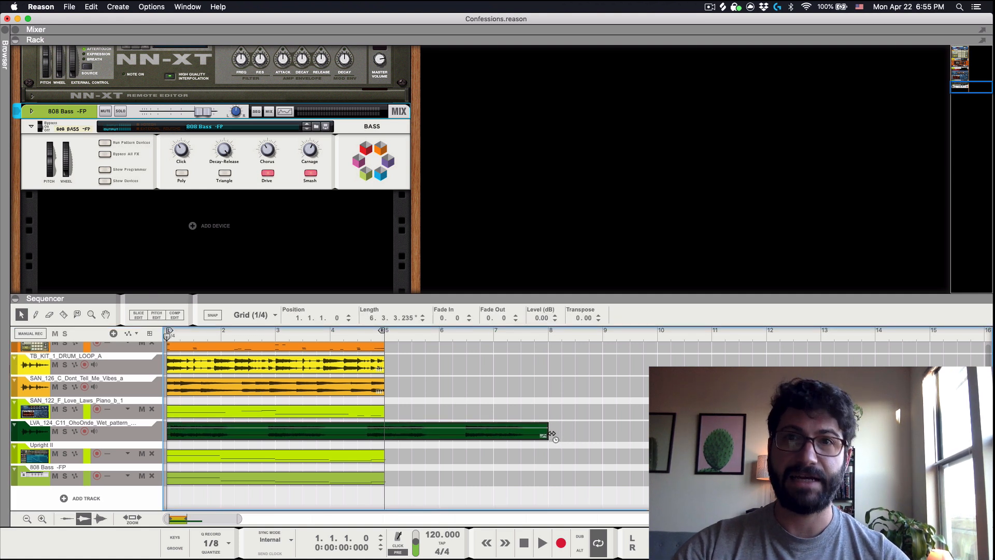
pyautogui.moveTo(574, 434); pyautogui.dragTo(598, 432)
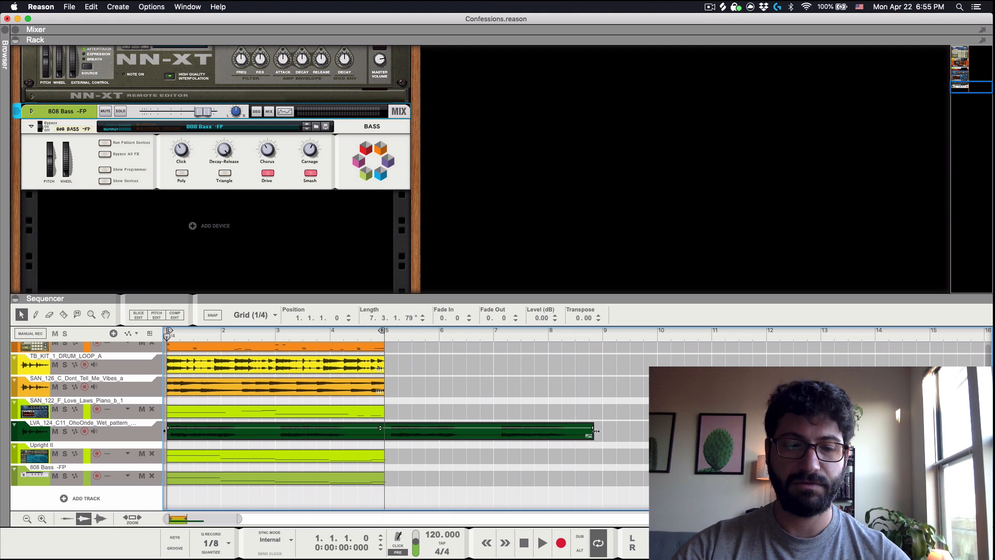
pyautogui.press('super+z')
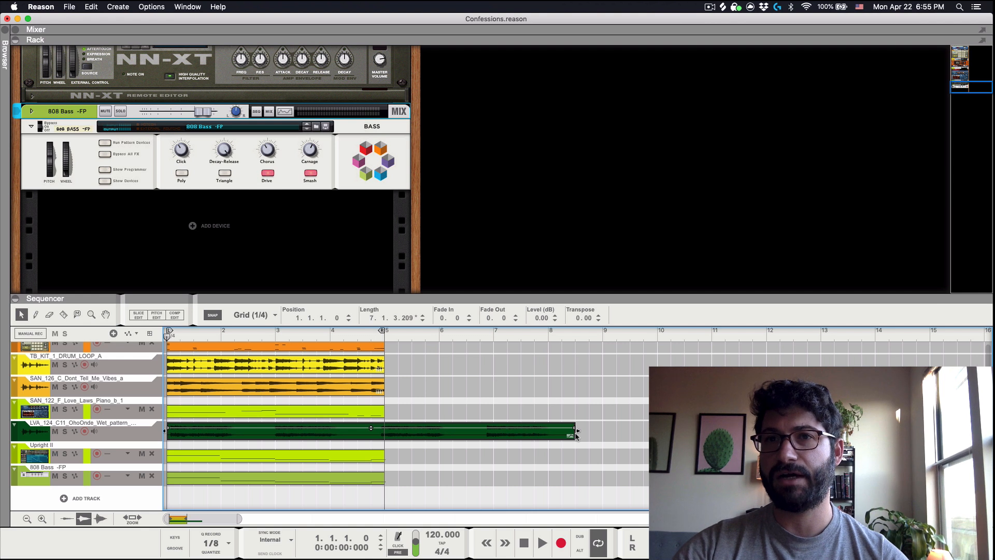
# Time-stretch the LVA_124 OhoOnde clip to exactly 7 bars with snap on and audition it with the beat.
pyautogui.moveTo(573, 434); pyautogui.dragTo(550, 435)
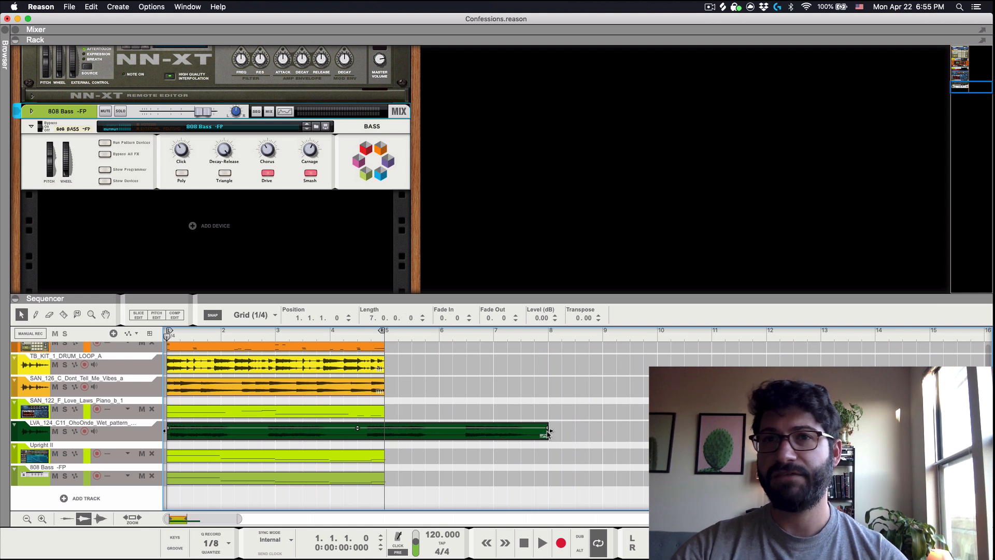
pyautogui.press('space')
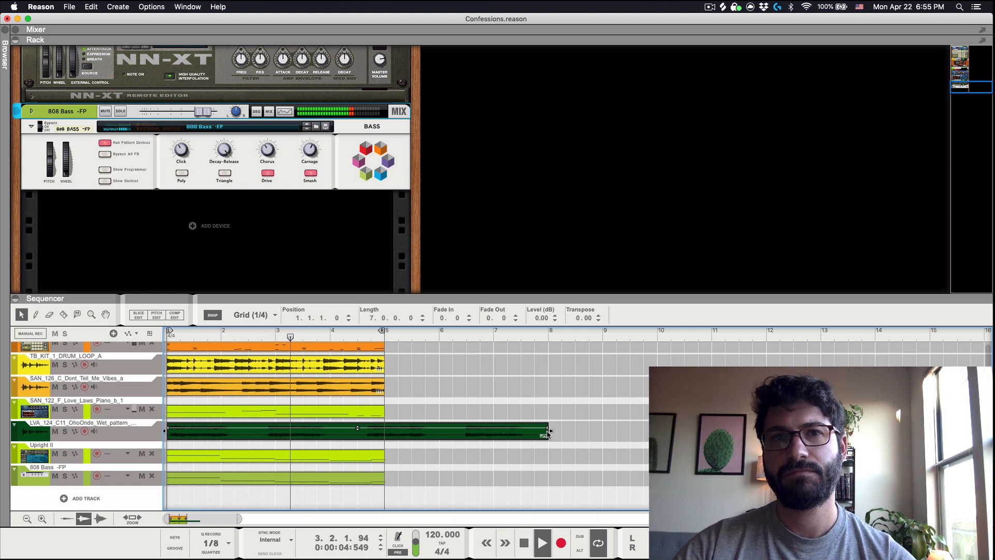
pyautogui.press('space')
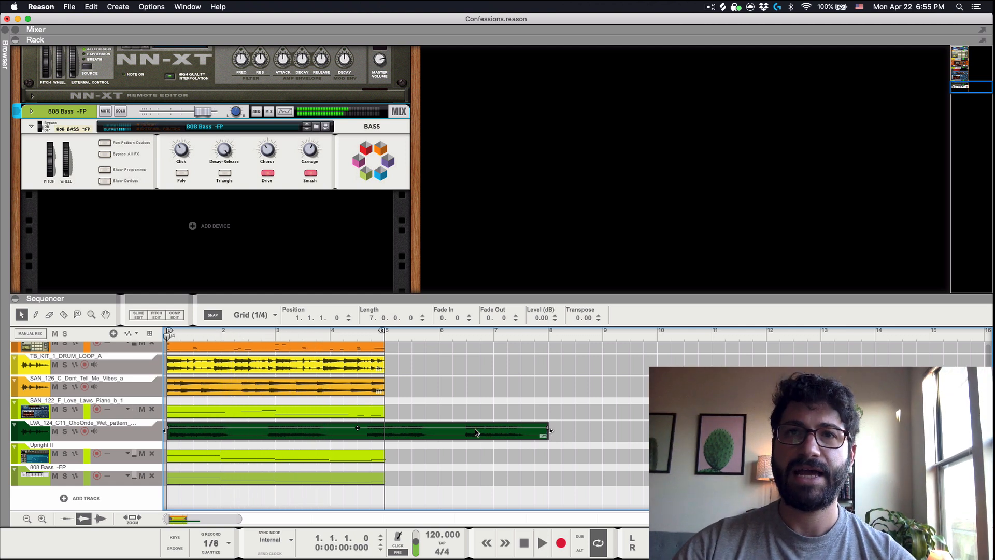
# Check the Stretch and Transpose Type set for the LVA_124 OhoOnde clip without changing it.
pyautogui.rightClick(476, 432)
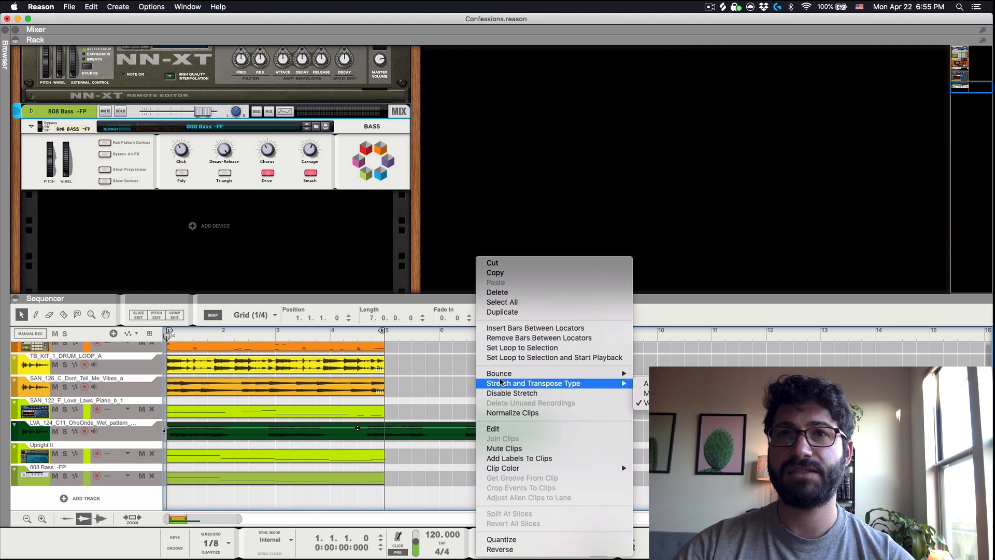
pyautogui.moveTo(619, 383)
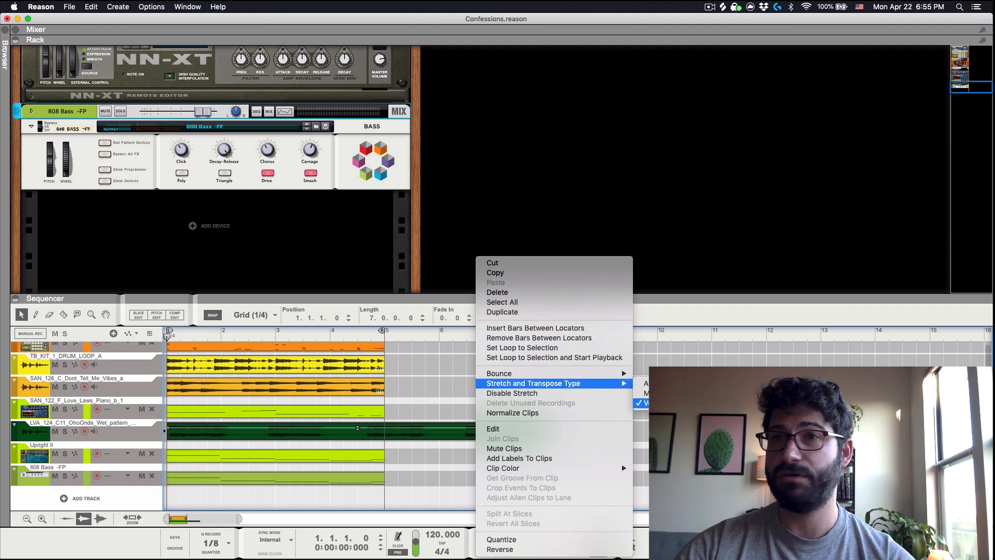
pyautogui.click(429, 390)
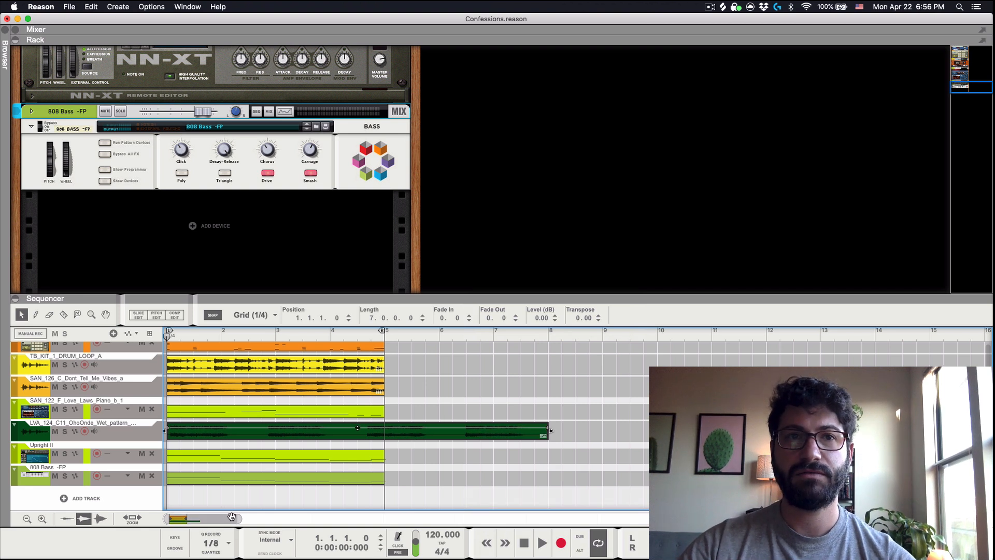
# Split the LVA_124 OhoOnde clip with the Razor tool around its first phrase and before its second phrase.
pyautogui.moveTo(233, 516); pyautogui.dragTo(188, 518)
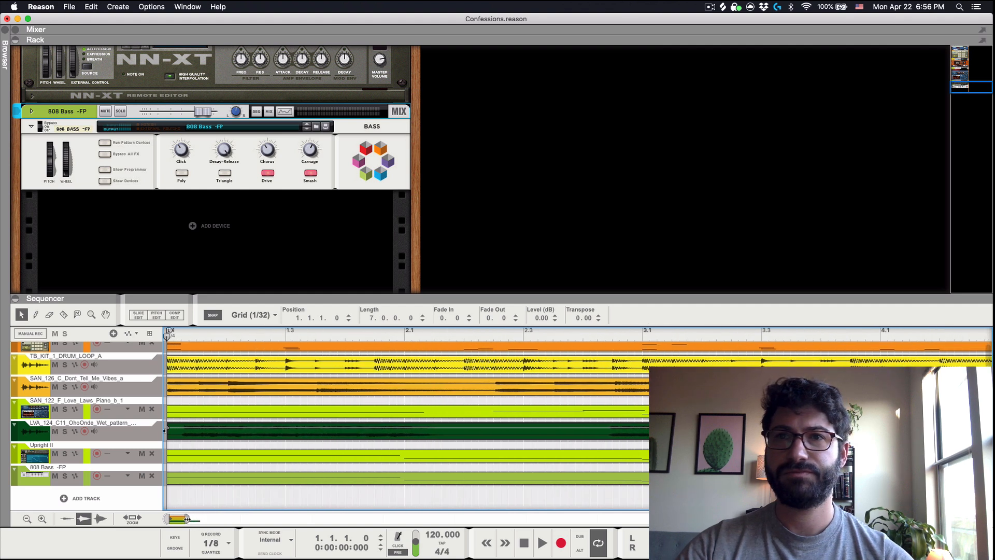
pyautogui.click(304, 448)
pyautogui.press('r')
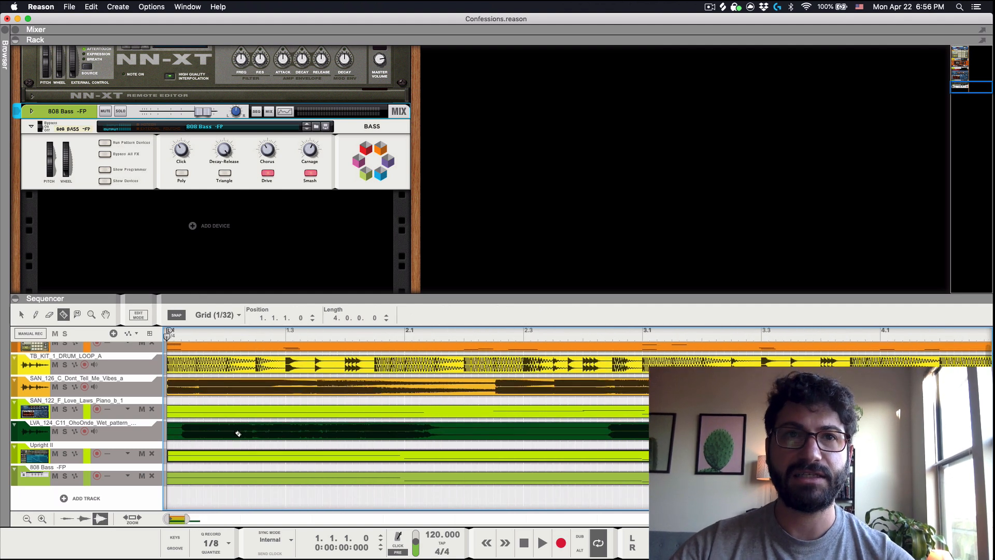
pyautogui.click(184, 424)
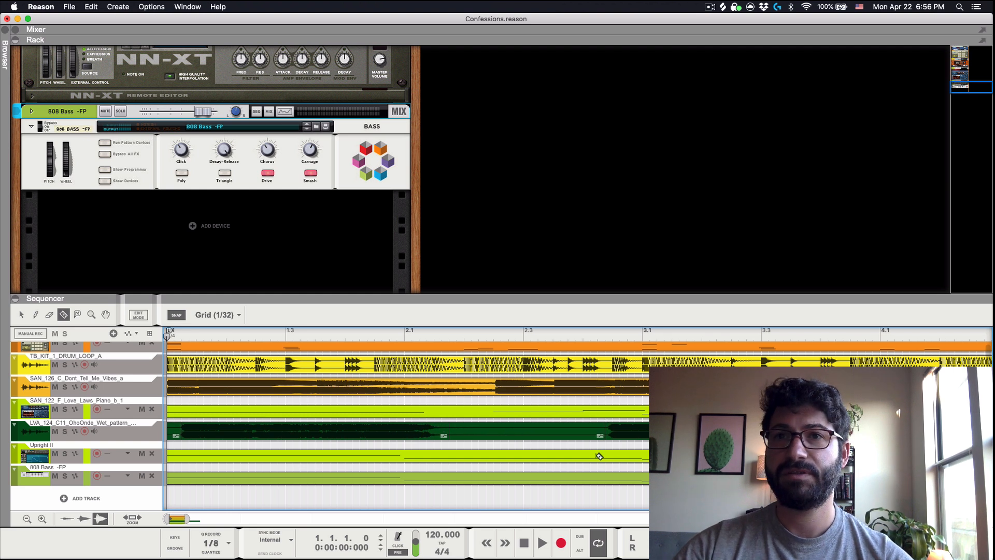
# Delete the gap between the two LVA_124 OhoOnde phrases, the short piece before the first and the part past the loop end.
pyautogui.press('Delete')
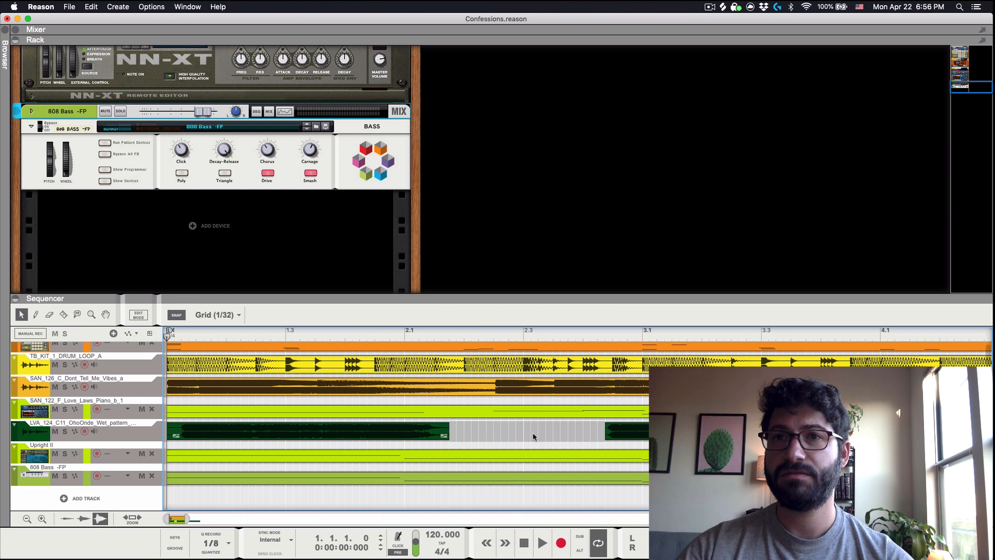
pyautogui.click(172, 426)
pyautogui.click(535, 426)
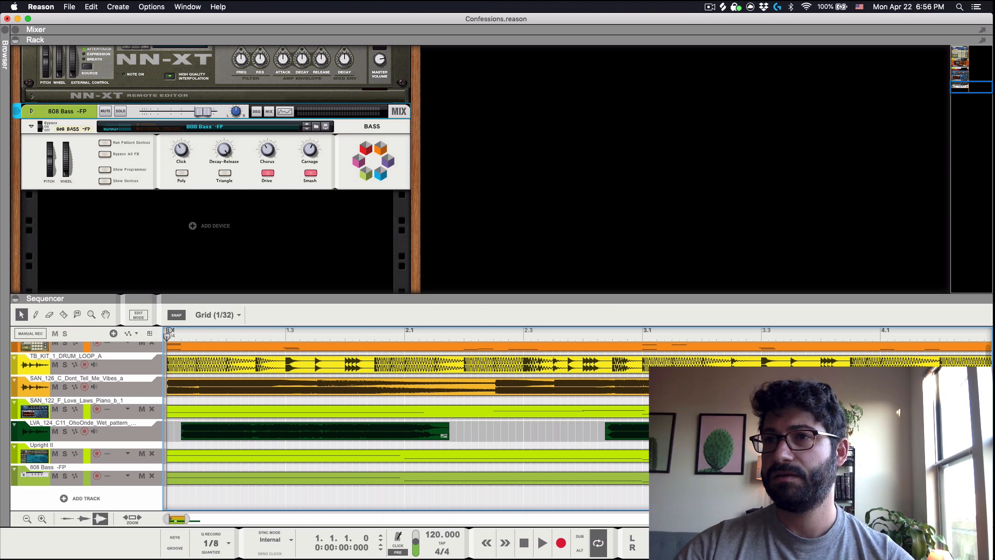
pyautogui.click(922, 430)
pyautogui.press('Delete')
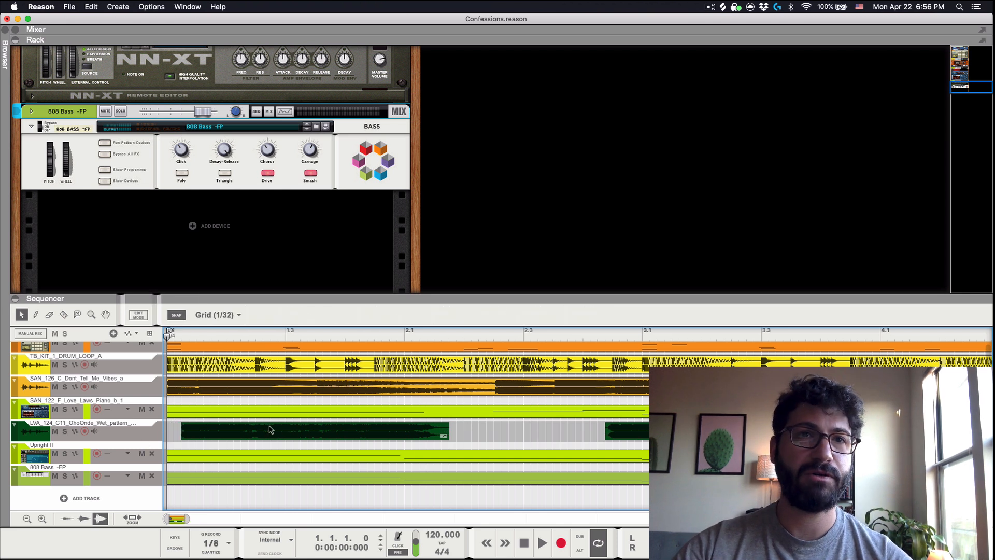
# Move the first LVA_124 OhoOnde phrase to position 1.1.3.0 and audition it with the beat.
pyautogui.click(225, 440)
pyautogui.moveTo(226, 439); pyautogui.dragTo(233, 439)
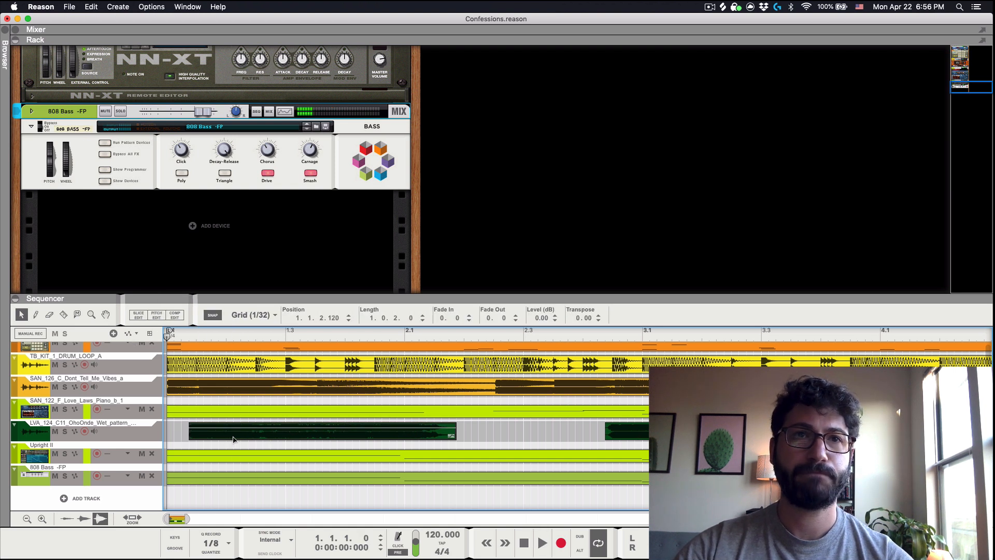
pyautogui.press('space')
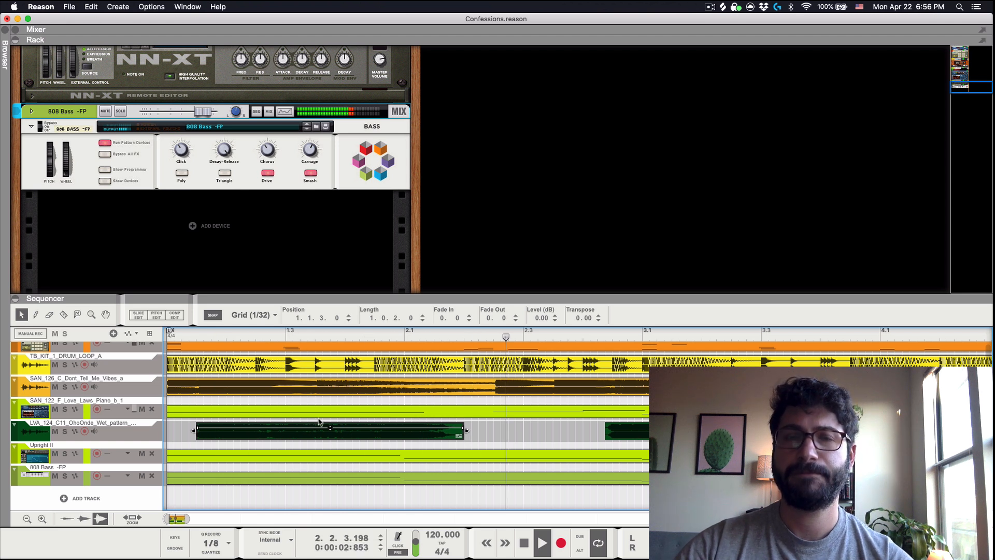
pyautogui.press('space')
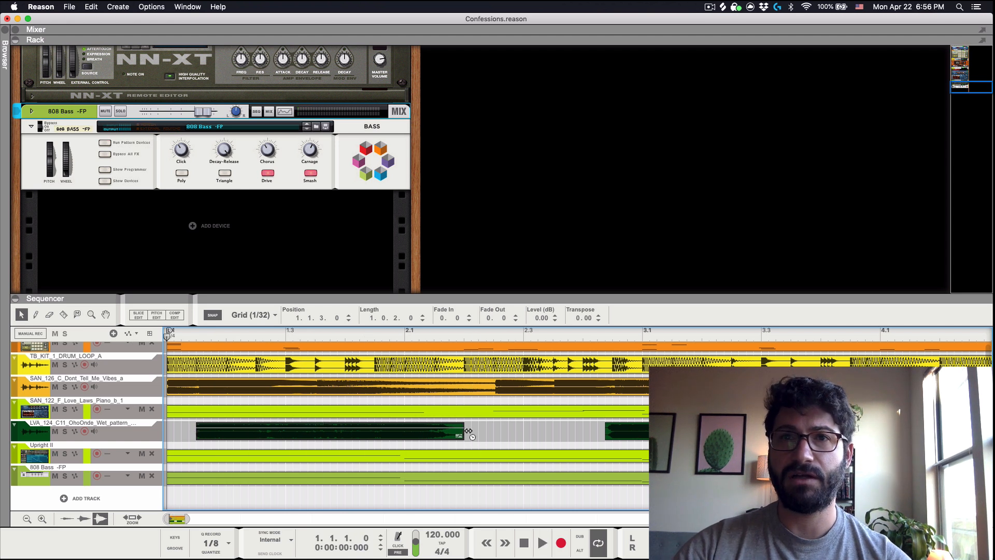
# Try time-stretching the first OhoOnde phrase to lengths 1.1.2.0 and 1.1.0.120 with auditions, and undo both stretches.
pyautogui.moveTo(466, 430); pyautogui.dragTo(508, 432)
pyautogui.press('space')
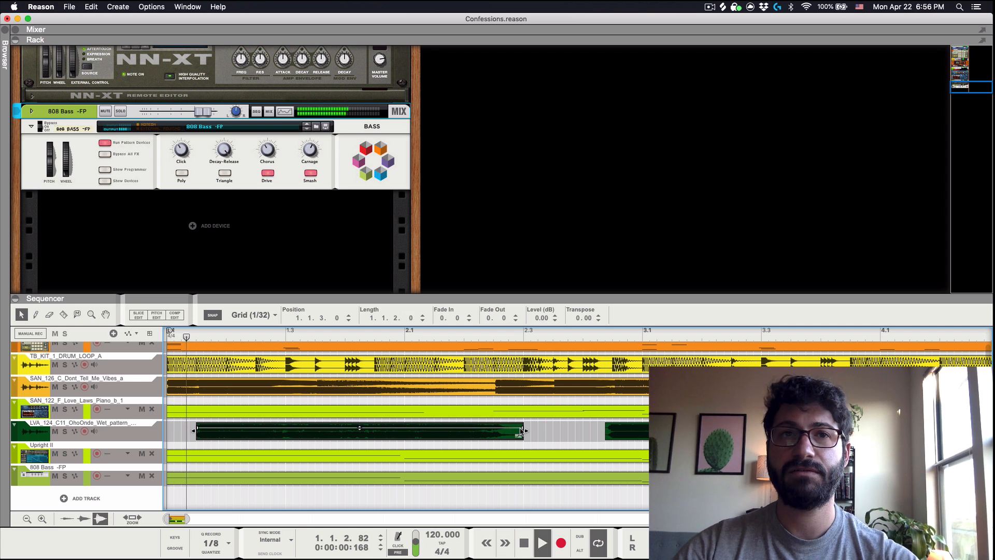
pyautogui.press('space')
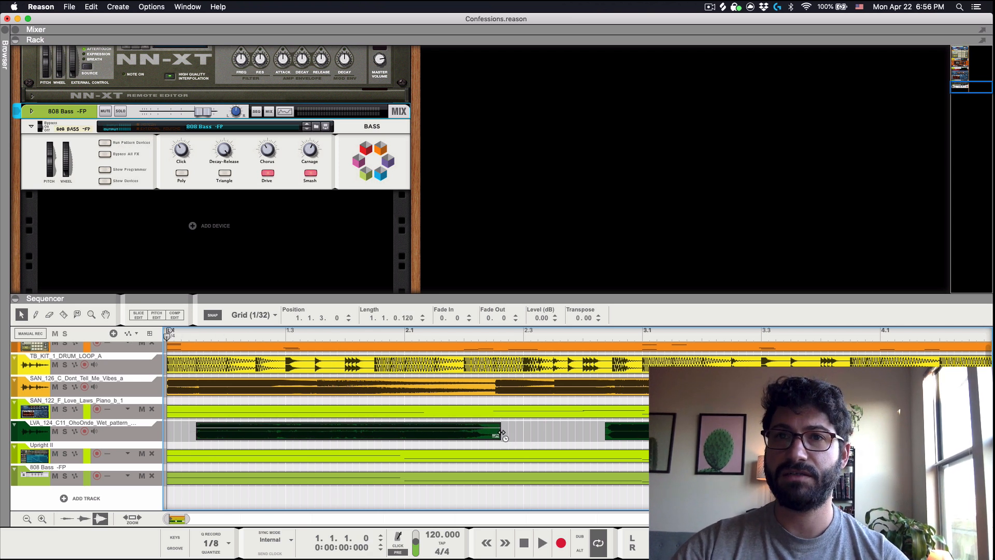
pyautogui.press('space')
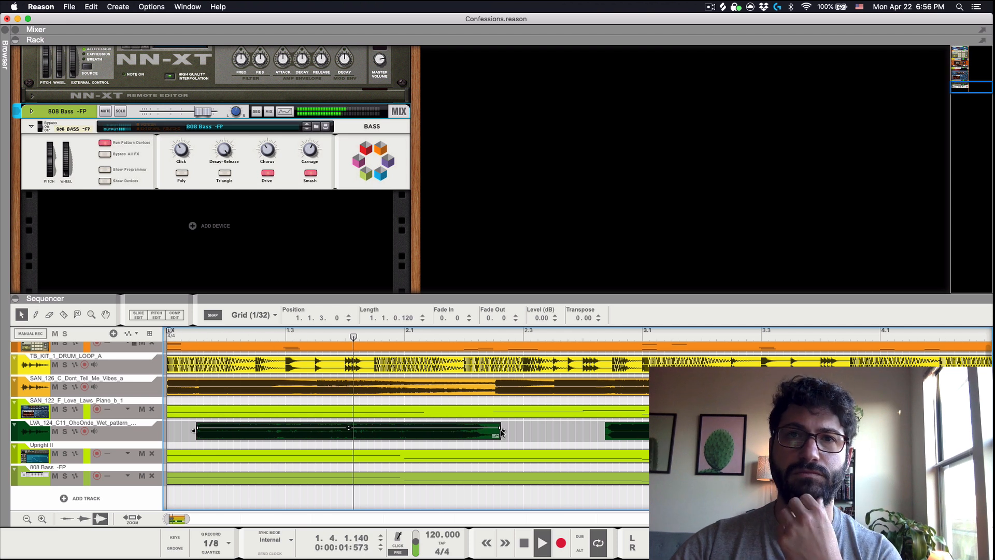
pyautogui.press('space')
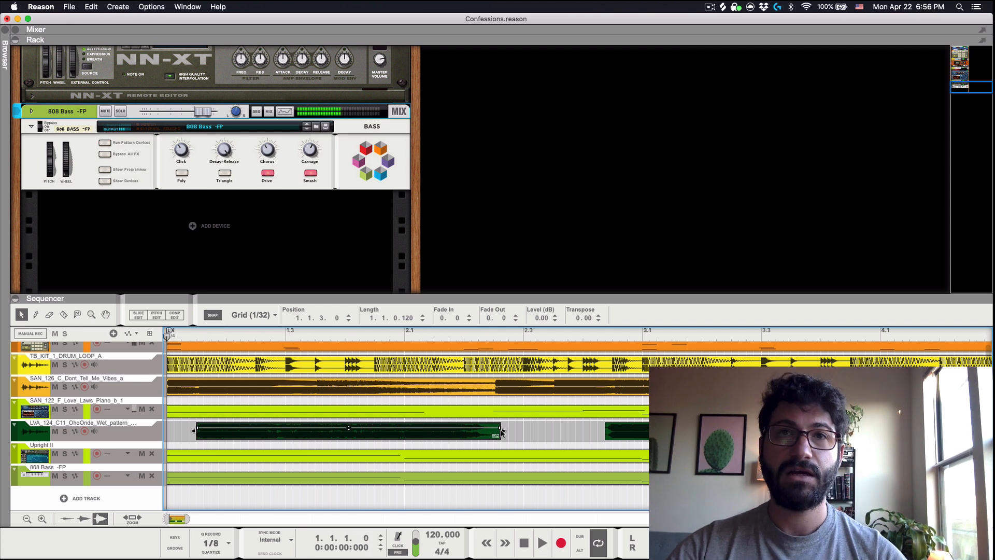
pyautogui.press('super+z')
pyautogui.press('super+z')
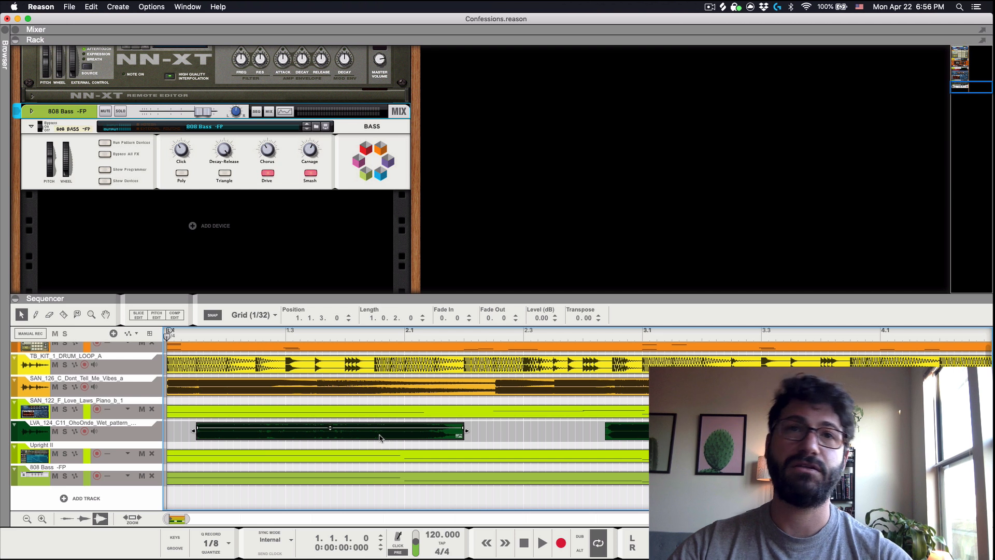
# Open the first OhoOnde phrase in Slice Edit, nudge its sixth slice marker slightly later and its seventh slightly earlier, auditioning each change.
pyautogui.click(139, 316)
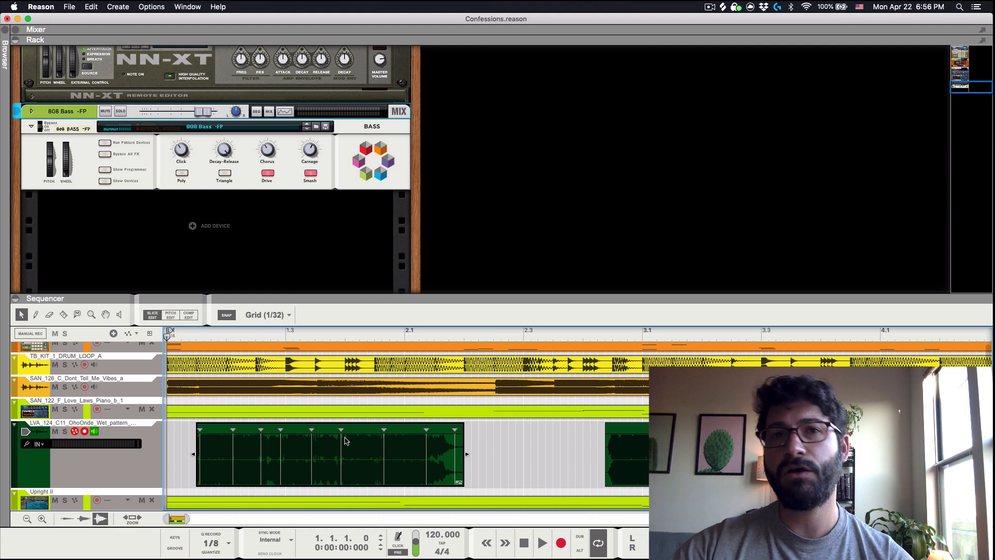
pyautogui.press('space')
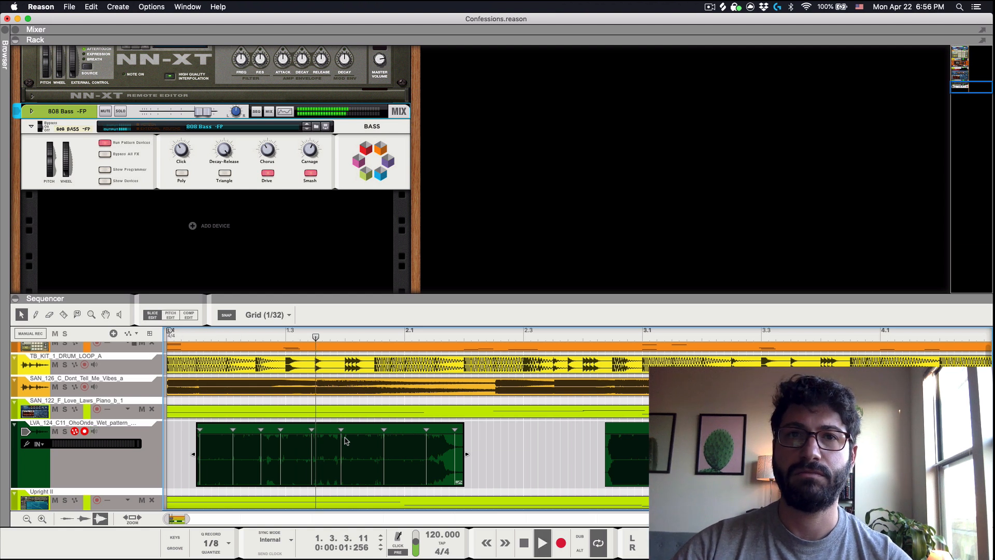
pyautogui.press('space')
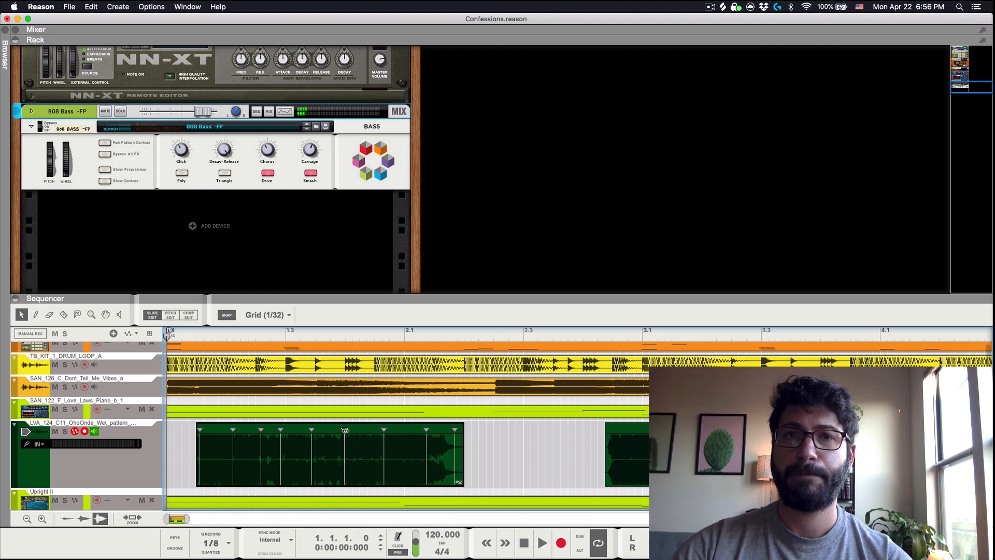
pyautogui.press('space')
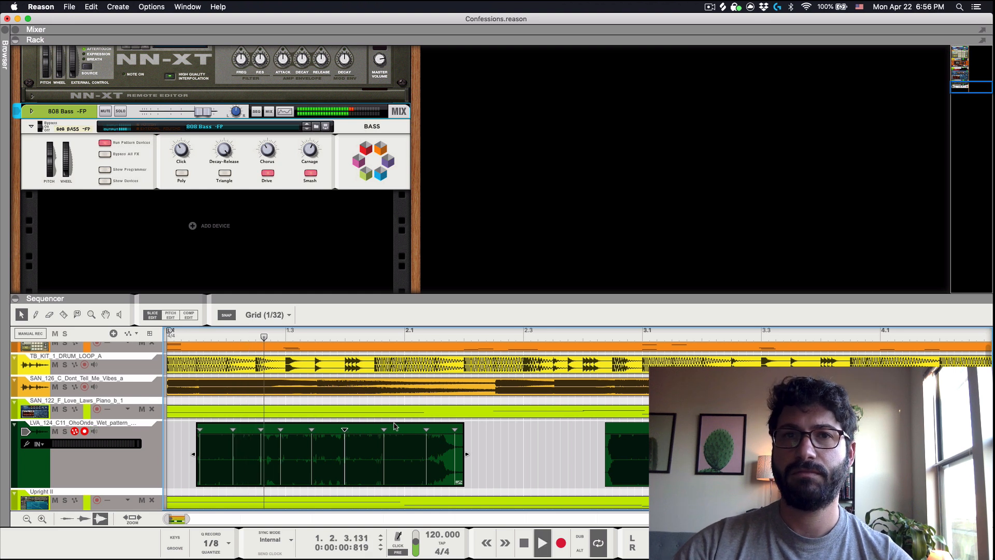
pyautogui.press('space')
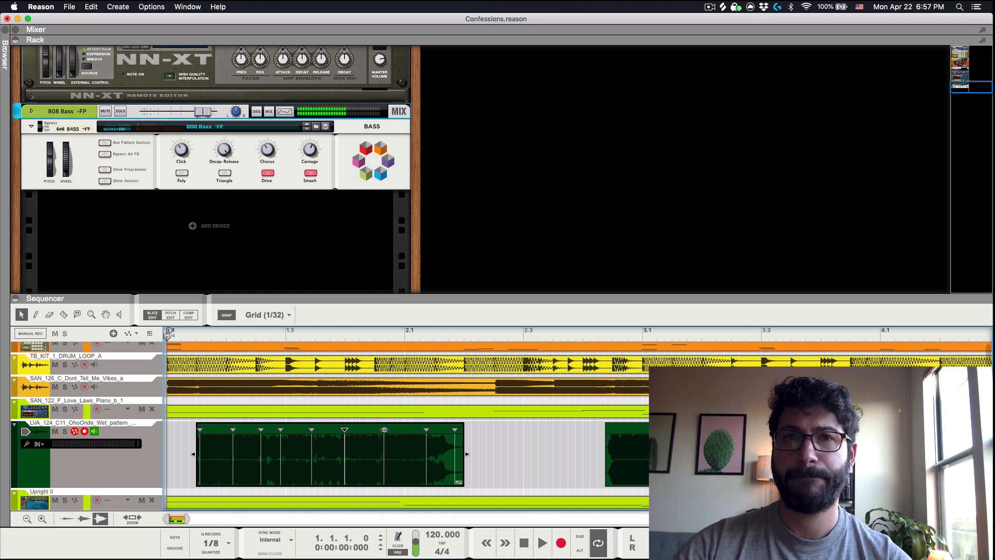
pyautogui.press('space')
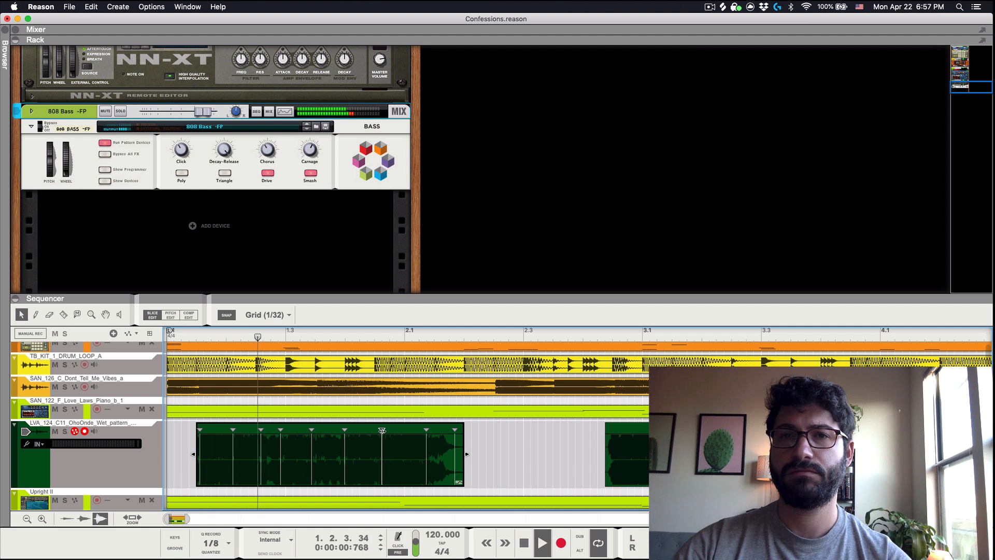
pyautogui.press('space')
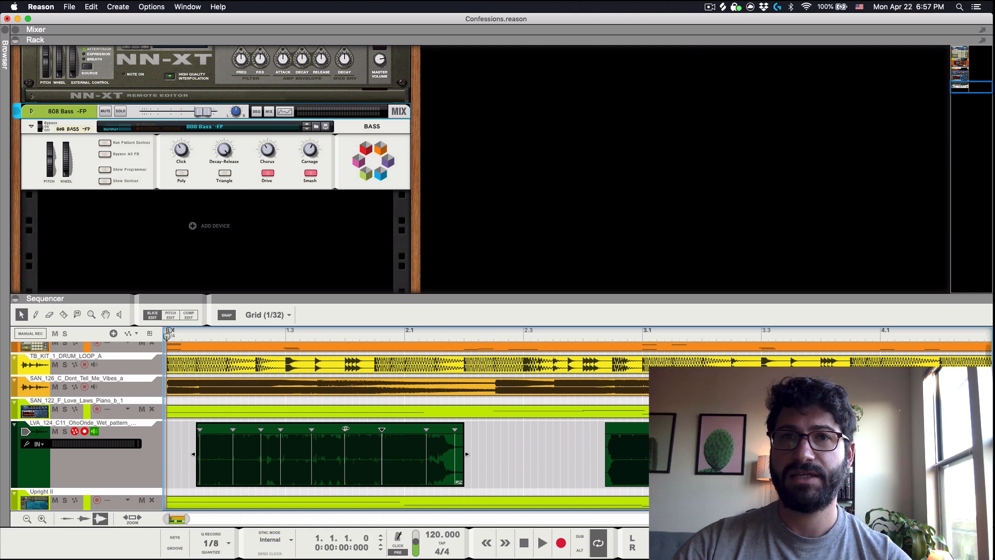
# Try moving the sixth and seventh slice markers of the OhoOnde phrase noticeably later, audition them, and undo both moves.
pyautogui.moveTo(350, 430); pyautogui.dragTo(360, 429)
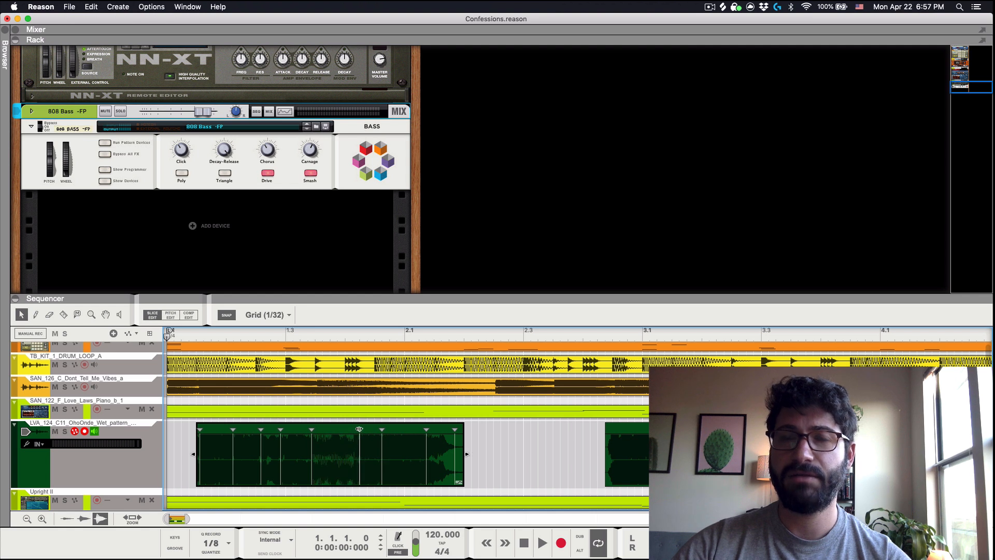
pyautogui.press('space')
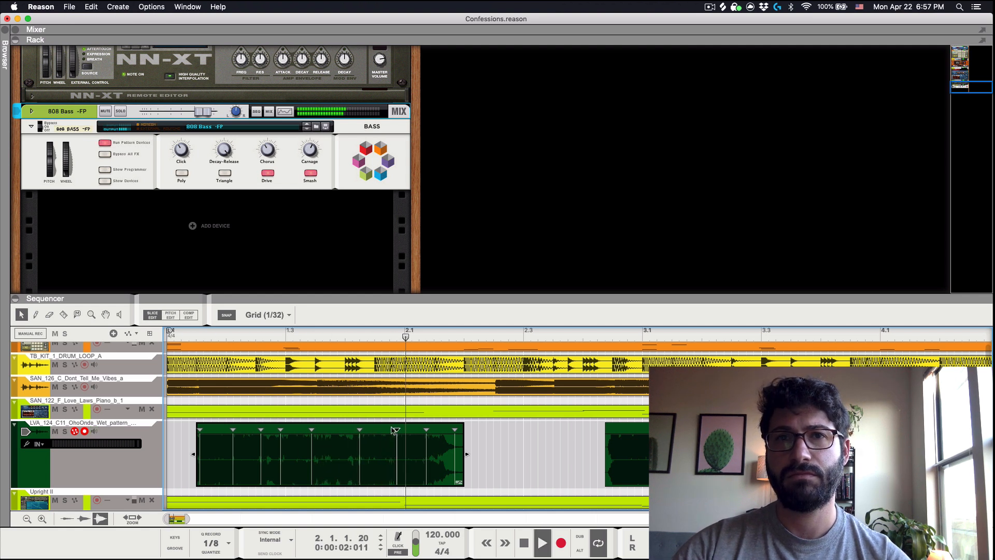
pyautogui.press('space')
pyautogui.press('super+z')
pyautogui.press('super+z')
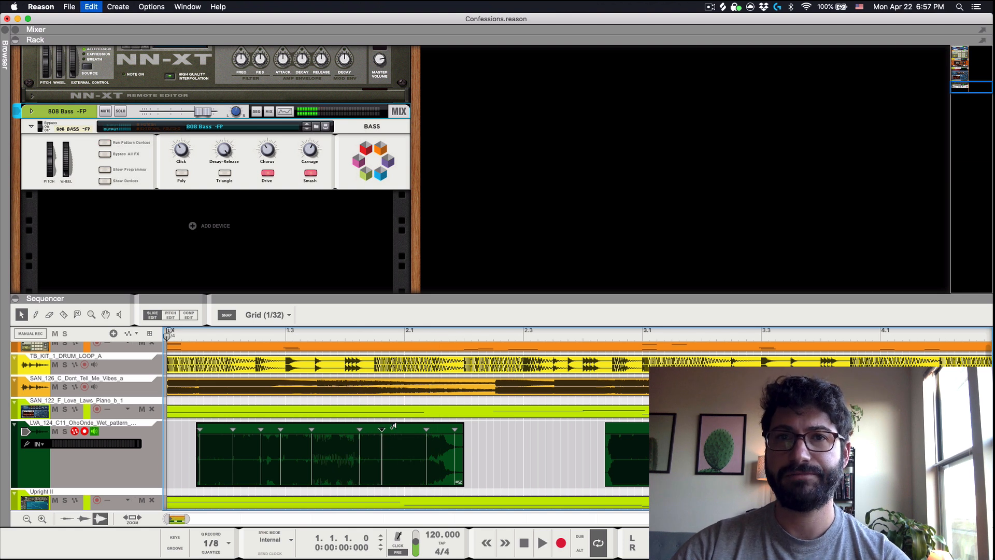
# Audition the OhoOnde phrase, shift its eighth slice marker slightly earlier and listen to the new timing.
pyautogui.press('space')
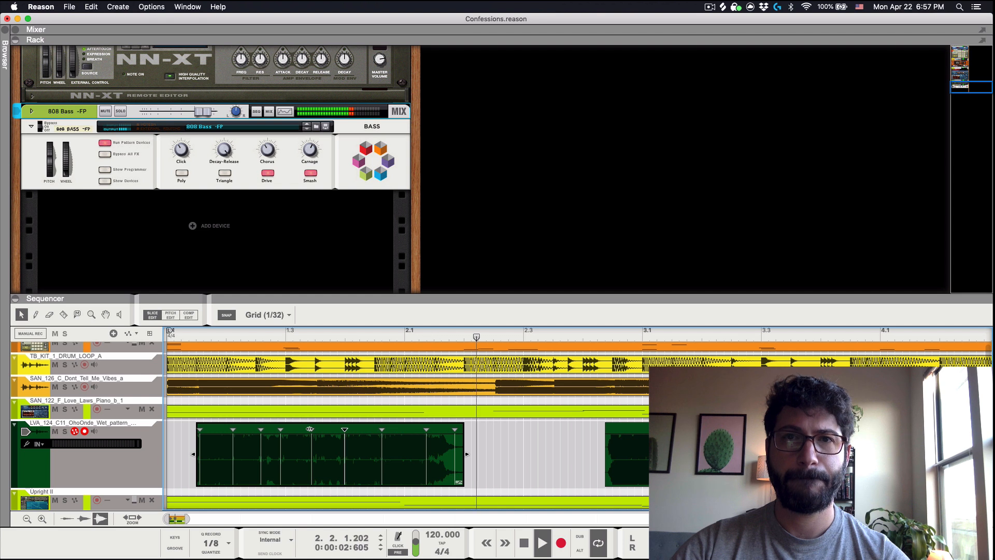
pyautogui.press('space')
pyautogui.moveTo(426, 429); pyautogui.dragTo(419, 429)
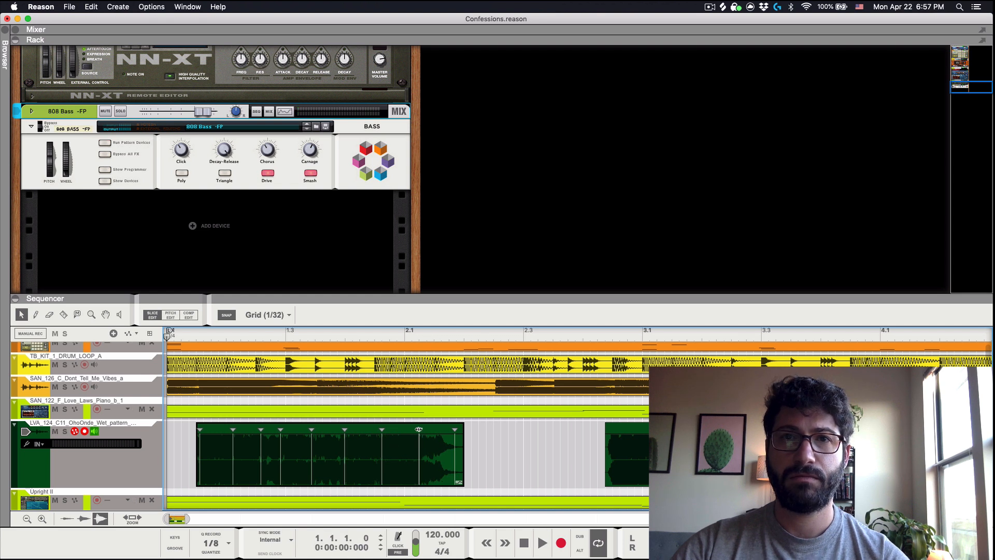
pyautogui.press('space')
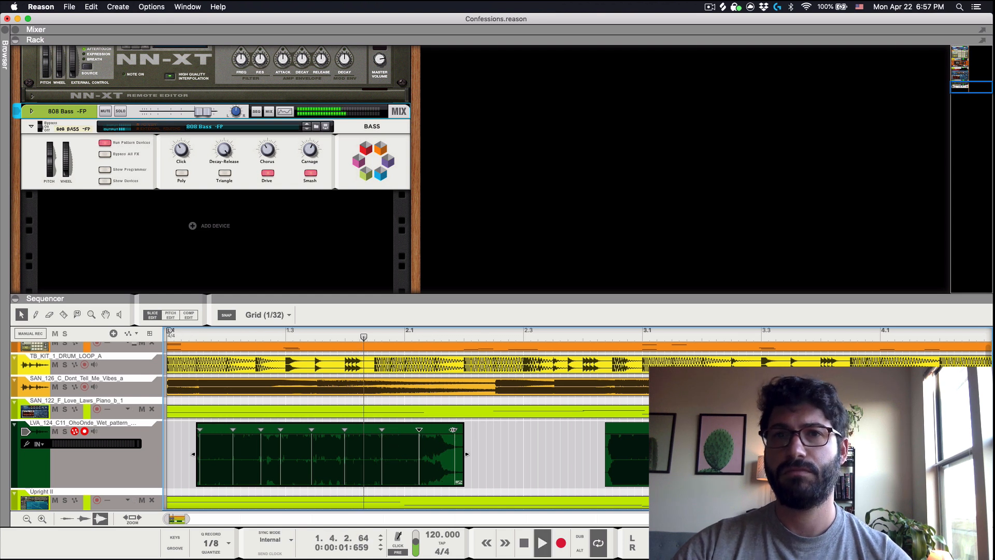
pyautogui.press('space')
# Shift the last slice marker of the OhoOnde phrase earlier in two small moves, auditioning the beat after each.
pyautogui.moveTo(453, 430); pyautogui.dragTo(449, 430)
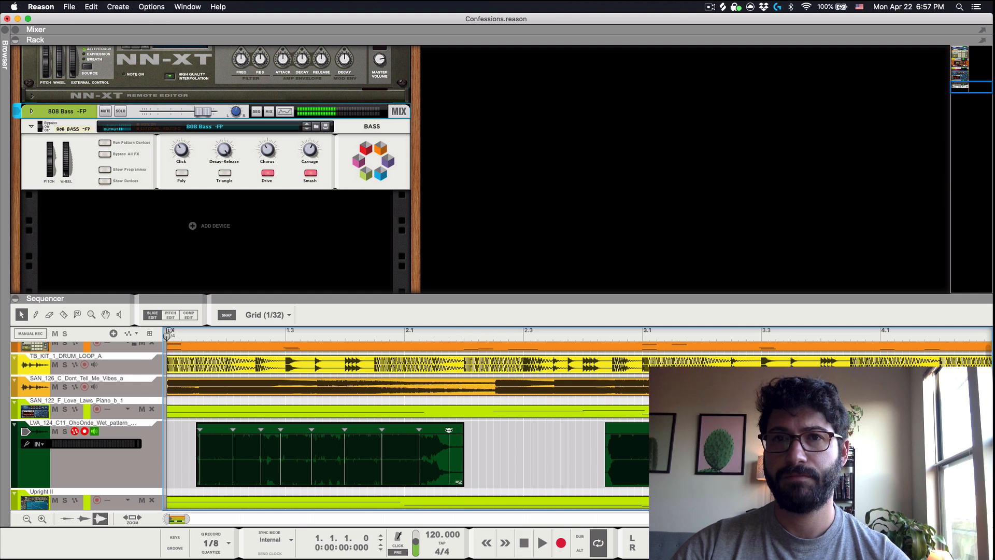
pyautogui.press('space')
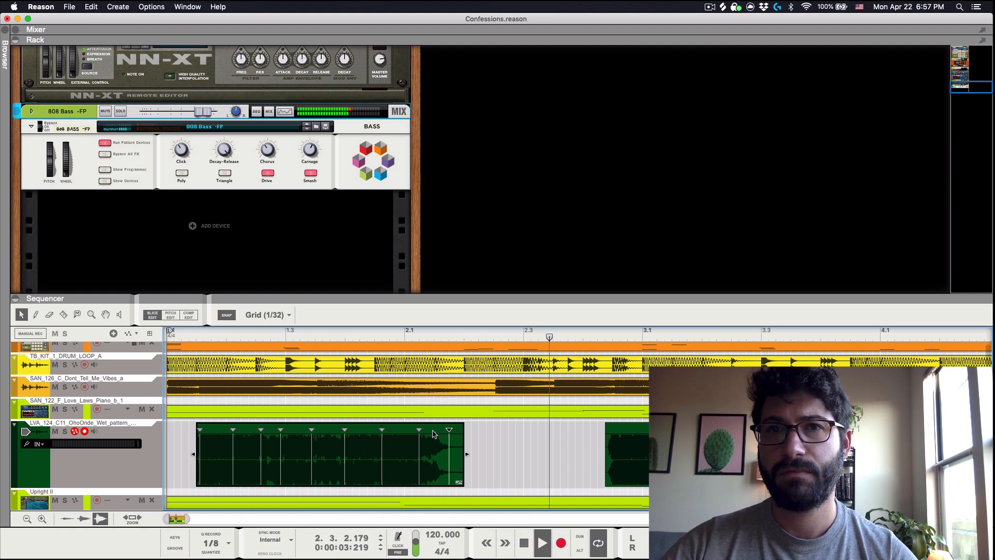
pyautogui.press('space')
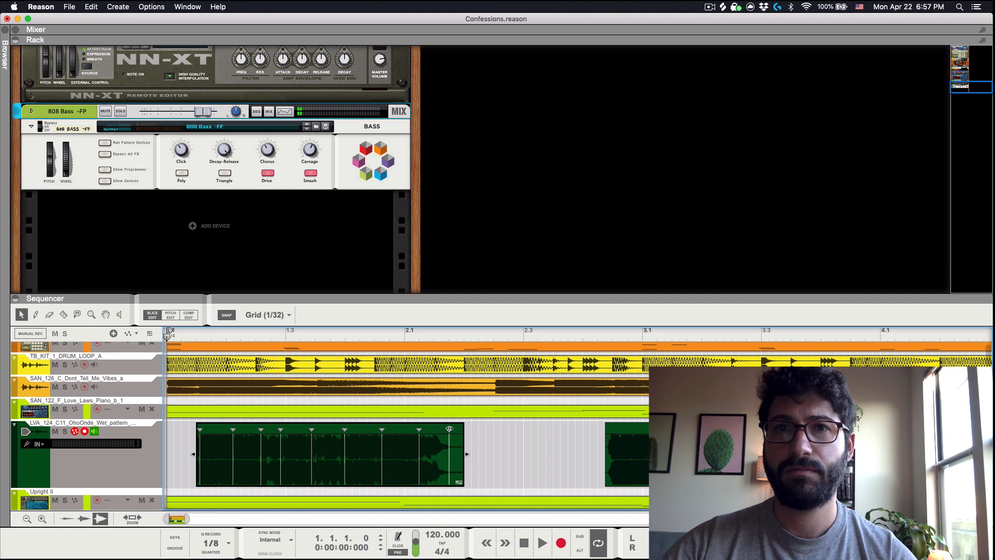
pyautogui.moveTo(446, 430); pyautogui.dragTo(441, 430)
pyautogui.press('space')
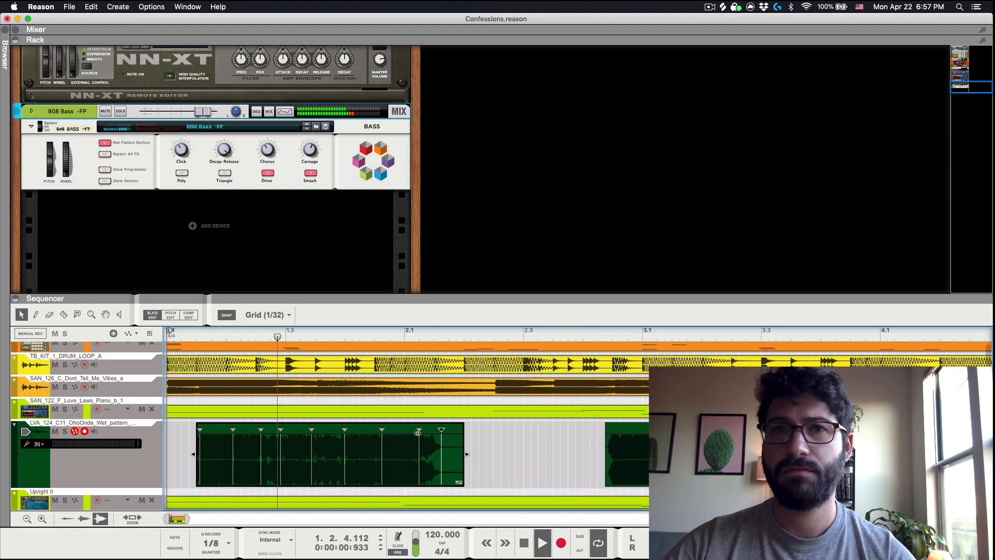
pyautogui.press('space')
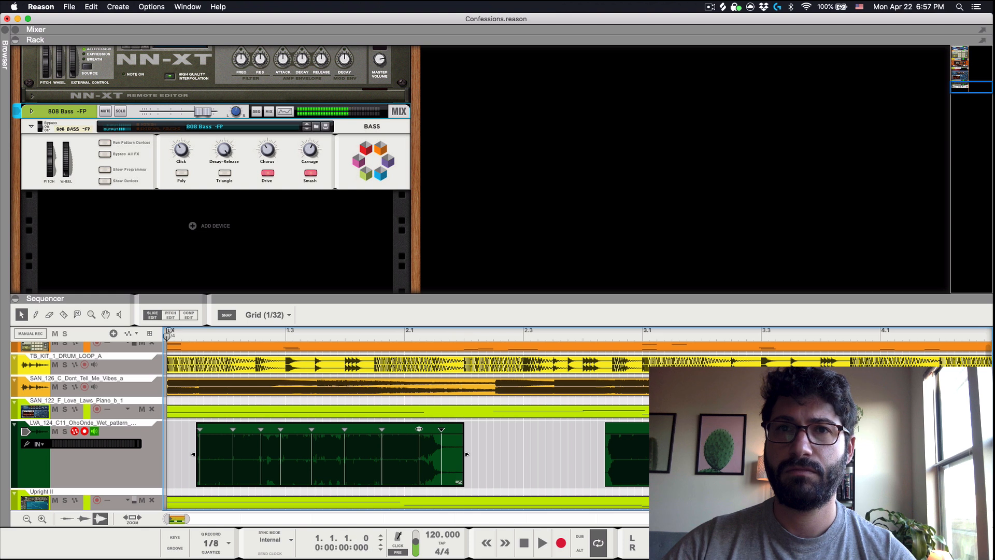
# Shift the eighth and seventh slice markers of the first OhoOnde phrase slightly earlier, auditioning the beat after each move.
pyautogui.moveTo(418, 433); pyautogui.dragTo(411, 433)
pyautogui.press('space')
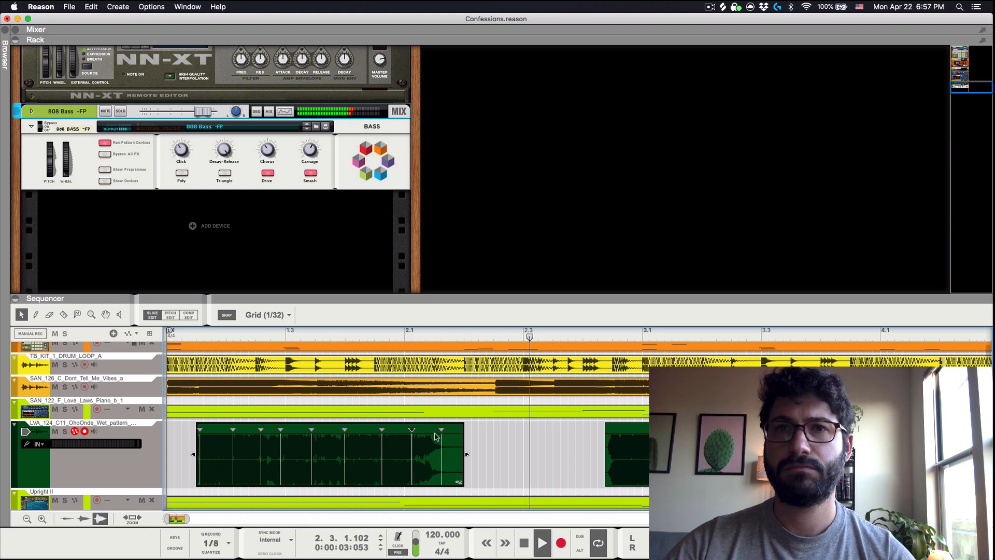
pyautogui.press('space')
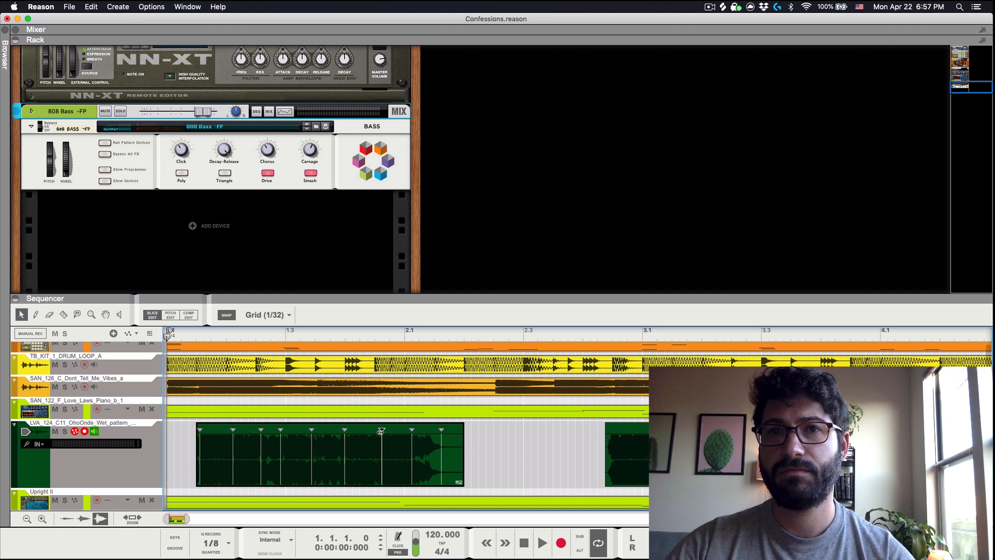
pyautogui.moveTo(381, 432); pyautogui.dragTo(375, 431)
pyautogui.press('space')
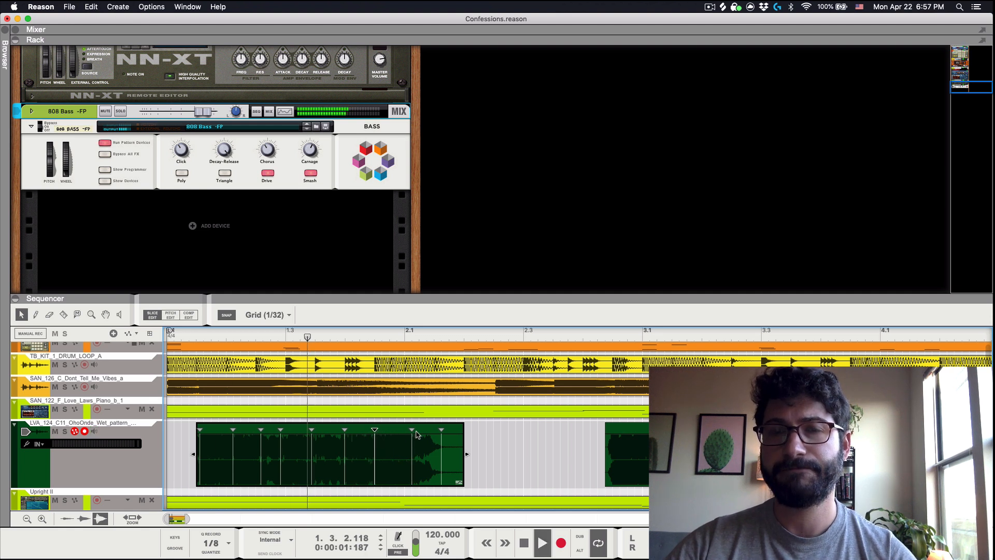
pyautogui.press('space')
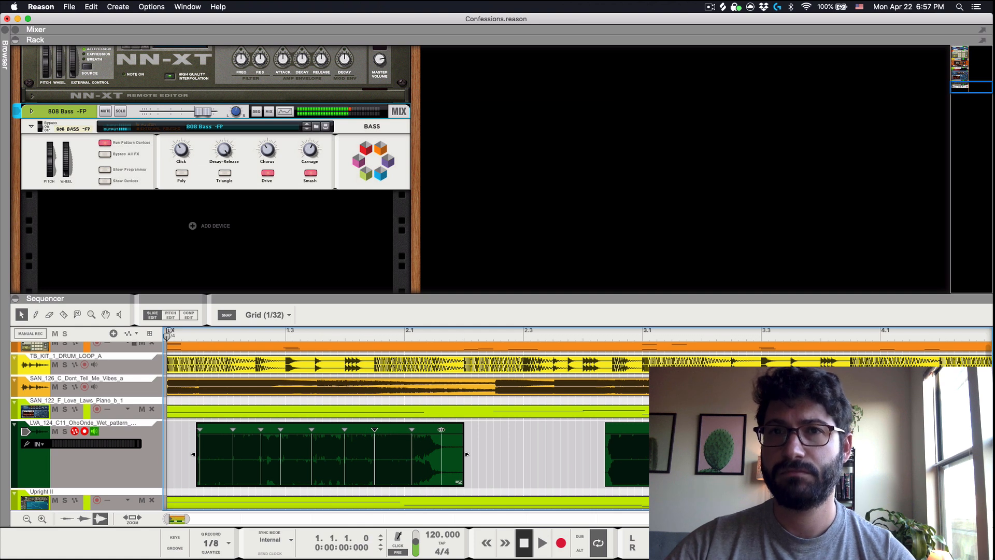
# Leave Slice Edit on the first OhoOnde phrase and move the second phrase later to position 3.1.3.0.
pyautogui.hscroll(3, 560, 439)
pyautogui.scroll(1, 560, 439)
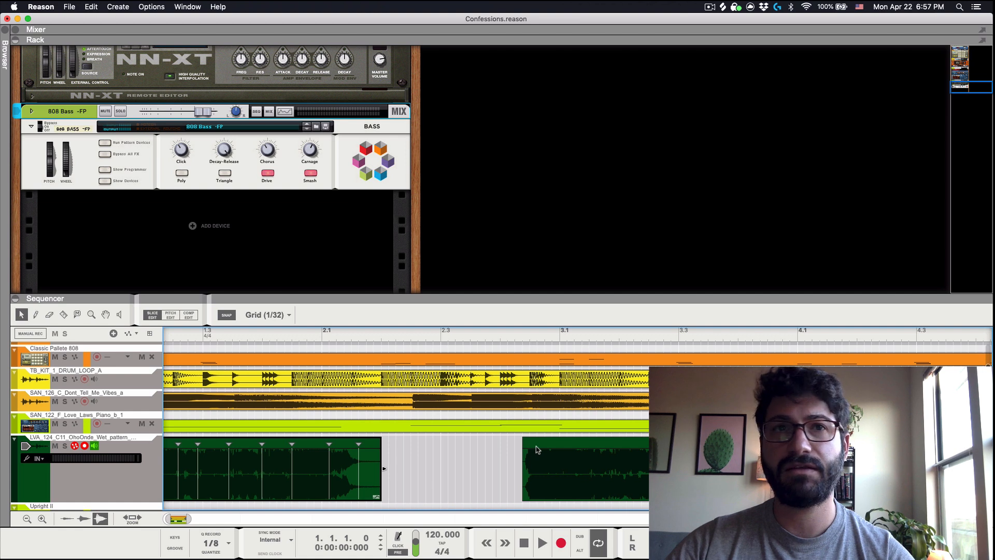
pyautogui.moveTo(537, 447); pyautogui.dragTo(593, 451)
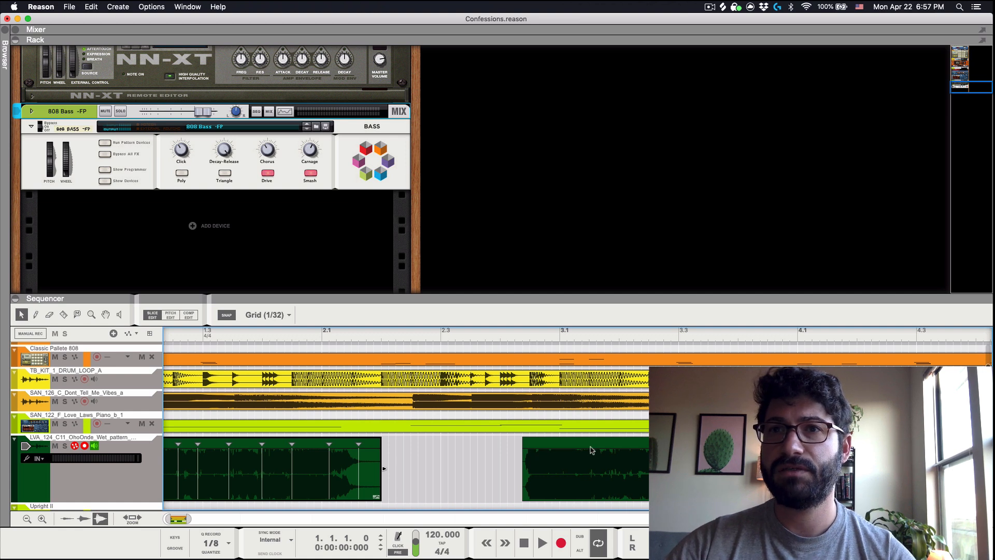
pyautogui.press('Escape')
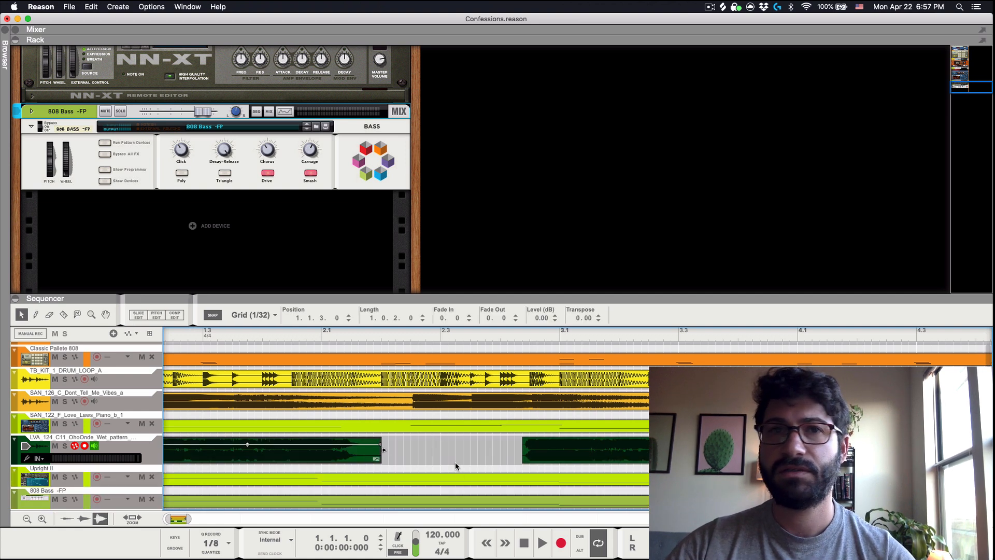
pyautogui.hscroll(-3, 456, 466)
pyautogui.scroll(-1, 455, 466)
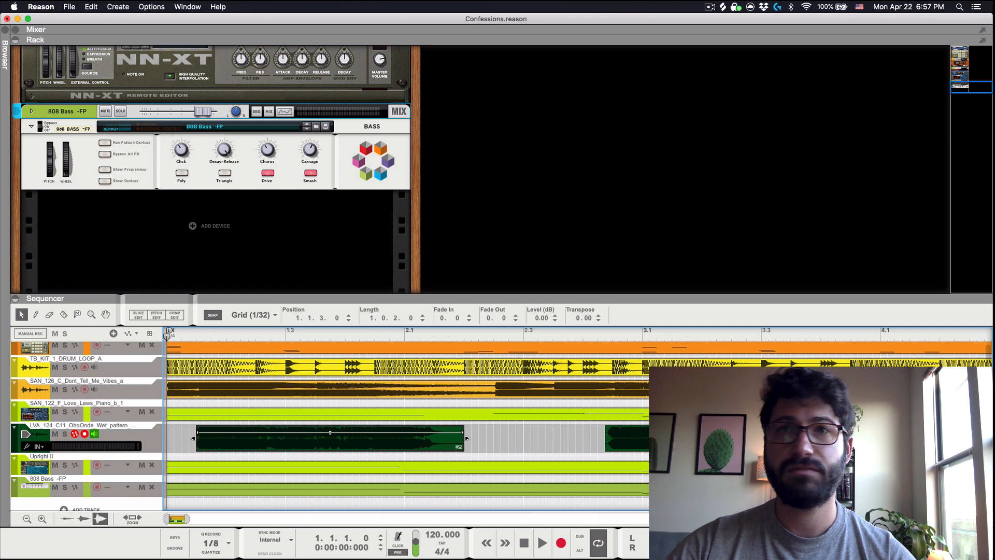
pyautogui.moveTo(649, 441); pyautogui.dragTo(709, 442)
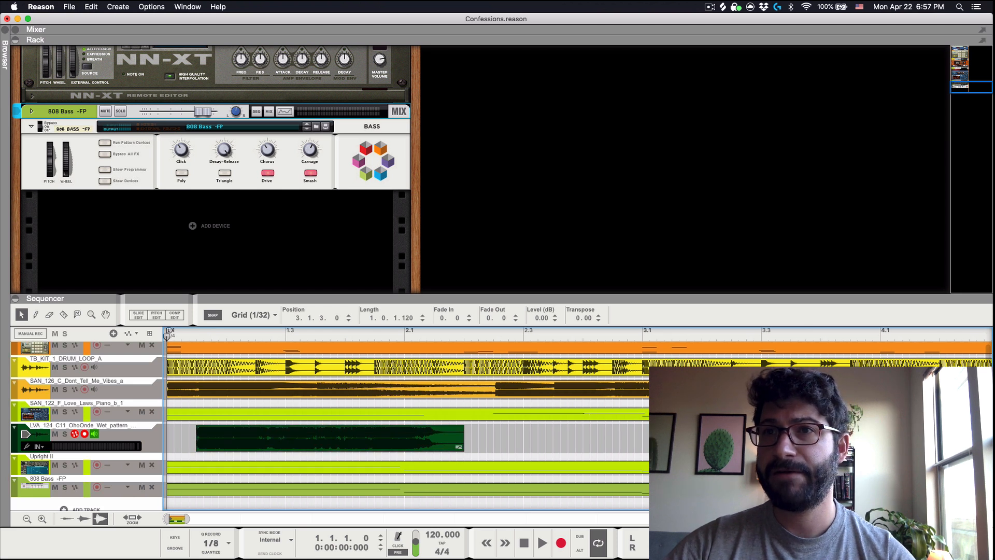
# Audition the second OhoOnde phrase against the beat, first from bar 3.1 and again from position 2.3.2.120.
pyautogui.click(643, 332)
pyautogui.press('space')
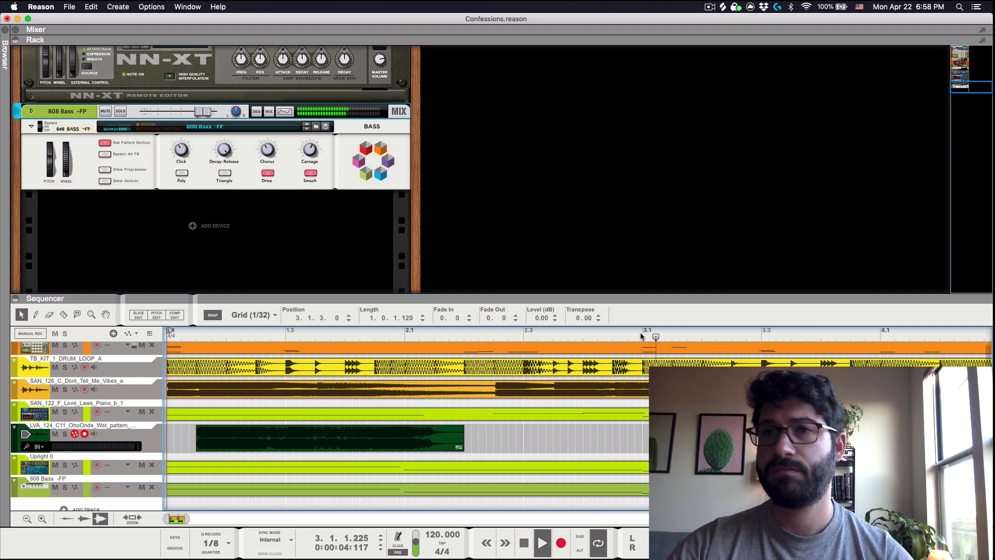
pyautogui.hscroll(7, 501, 375)
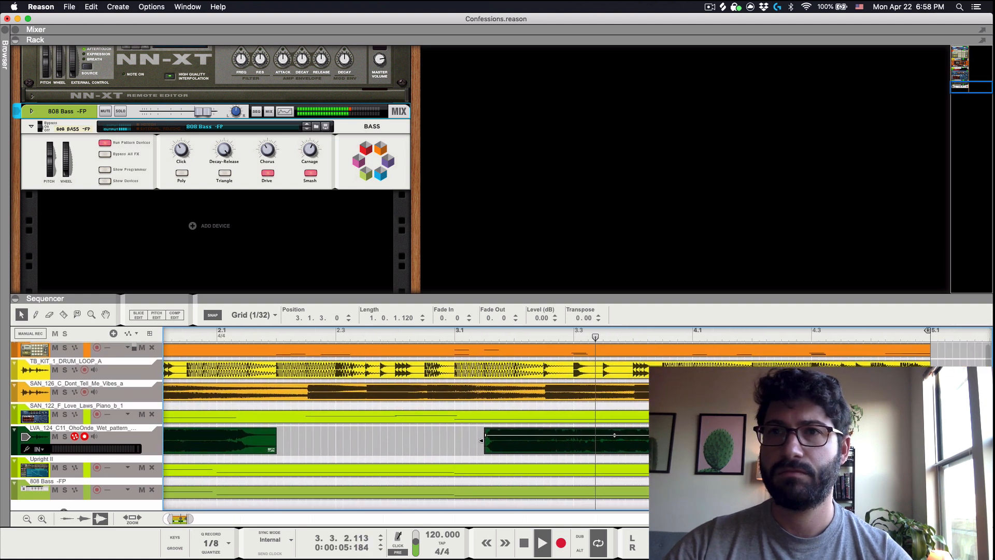
pyautogui.press('space')
pyautogui.click(356, 338)
pyautogui.press('space')
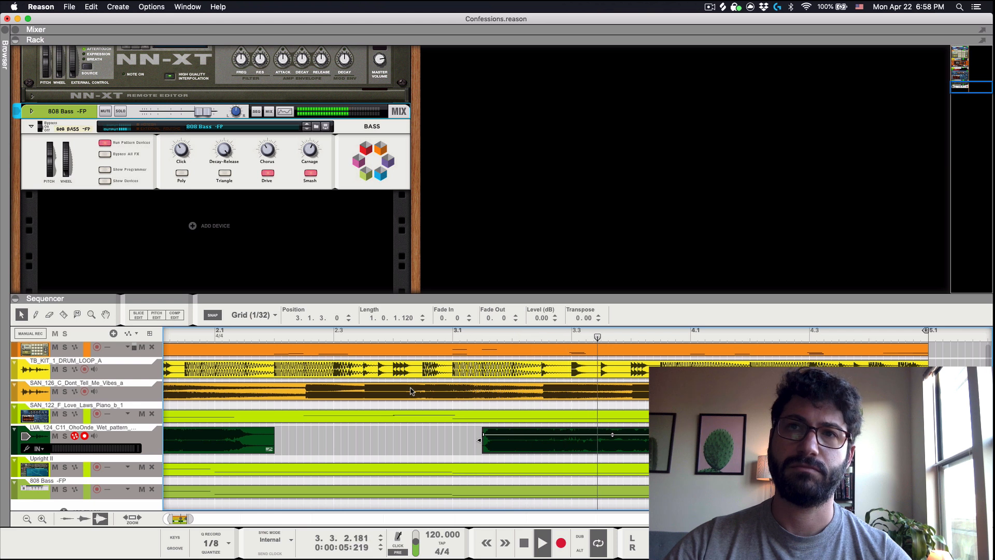
pyautogui.press('space')
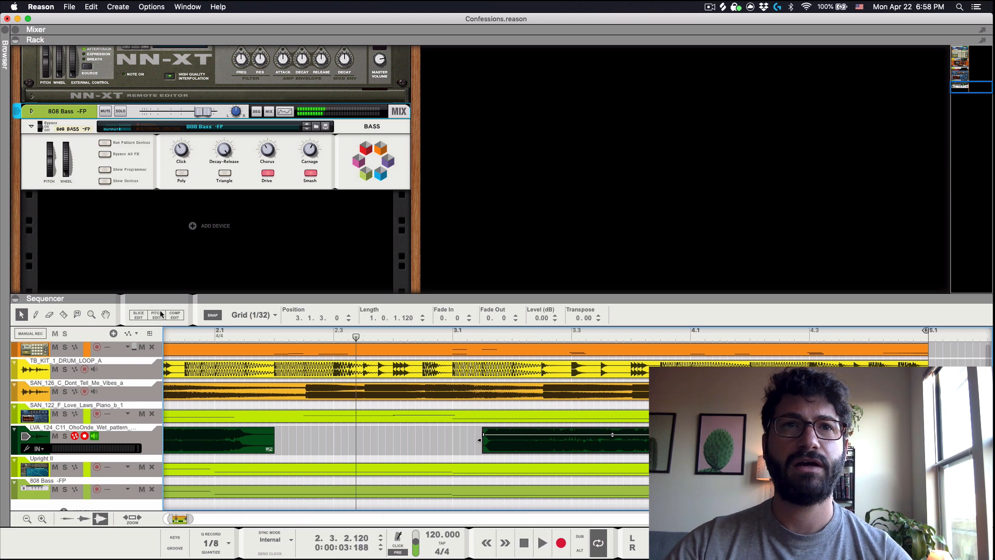
# Open the second OhoOnde phrase in Slice Edit, audition it, and nudge its third and second slice markers slightly earlier.
pyautogui.click(138, 316)
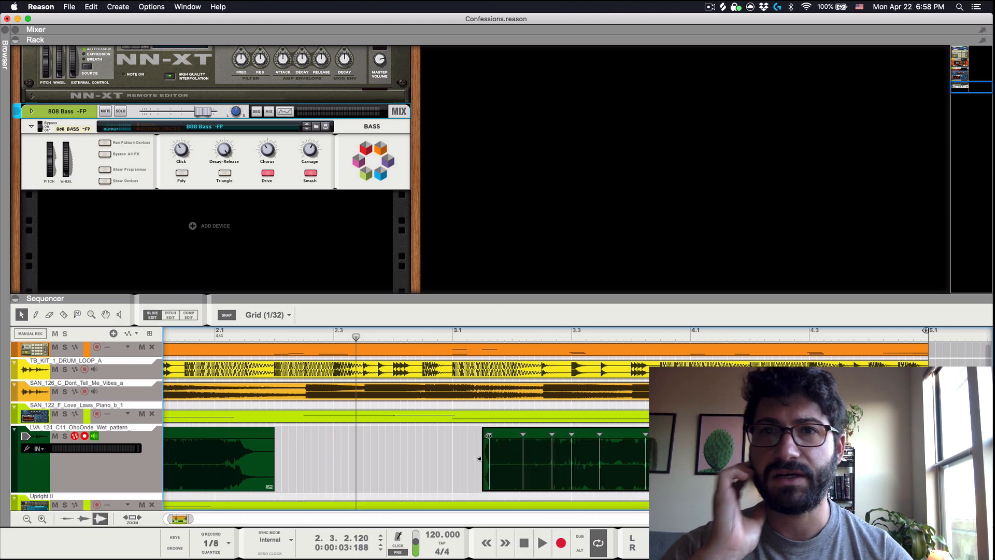
pyautogui.press('space')
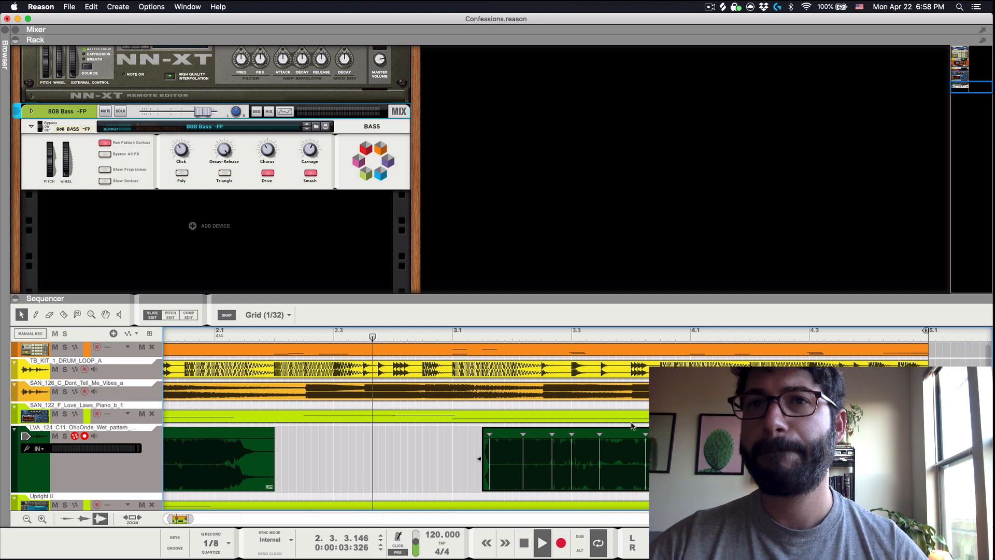
pyautogui.hscroll(3, 587, 450)
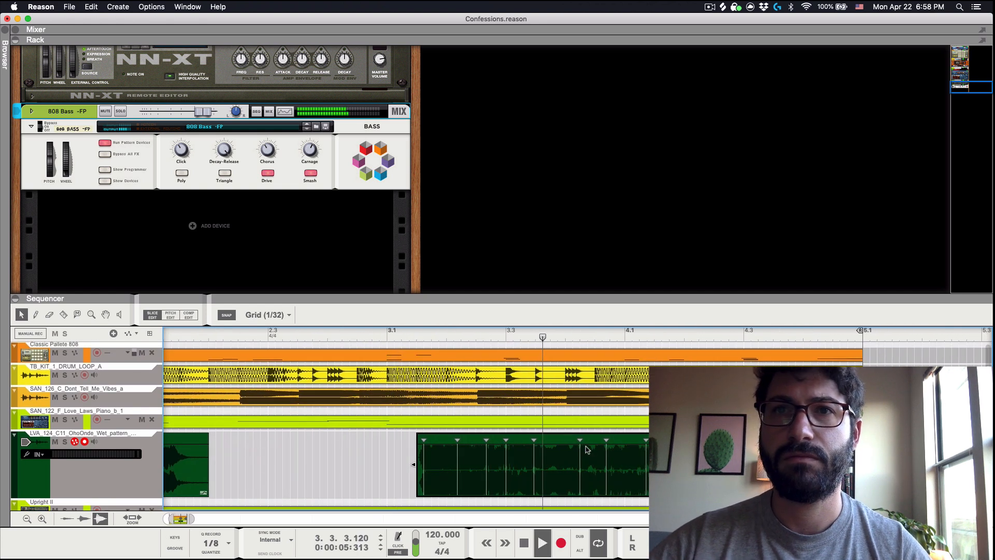
pyautogui.press('space')
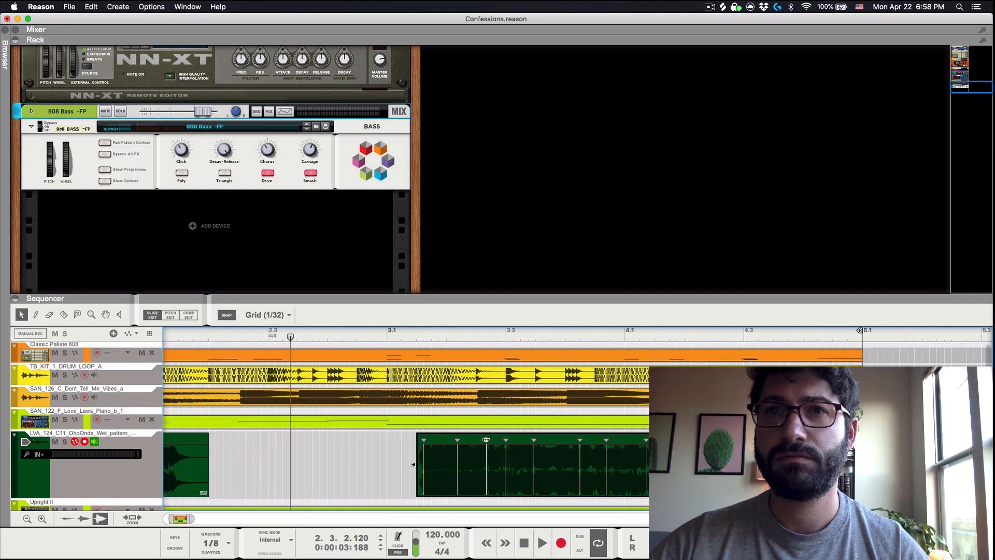
pyautogui.moveTo(485, 439); pyautogui.dragTo(453, 439)
pyautogui.press('space')
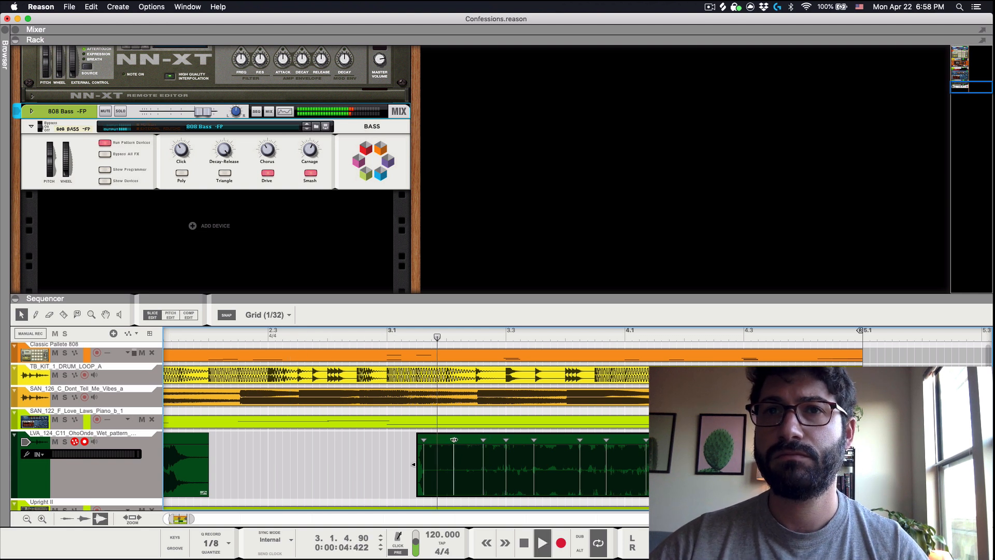
pyautogui.press('space')
# Nudge the second OhoOnde phrase's seventh slice marker slightly later and its eighth slightly earlier, and audition the beat.
pyautogui.click(605, 439)
pyautogui.moveTo(606, 439); pyautogui.dragTo(610, 439)
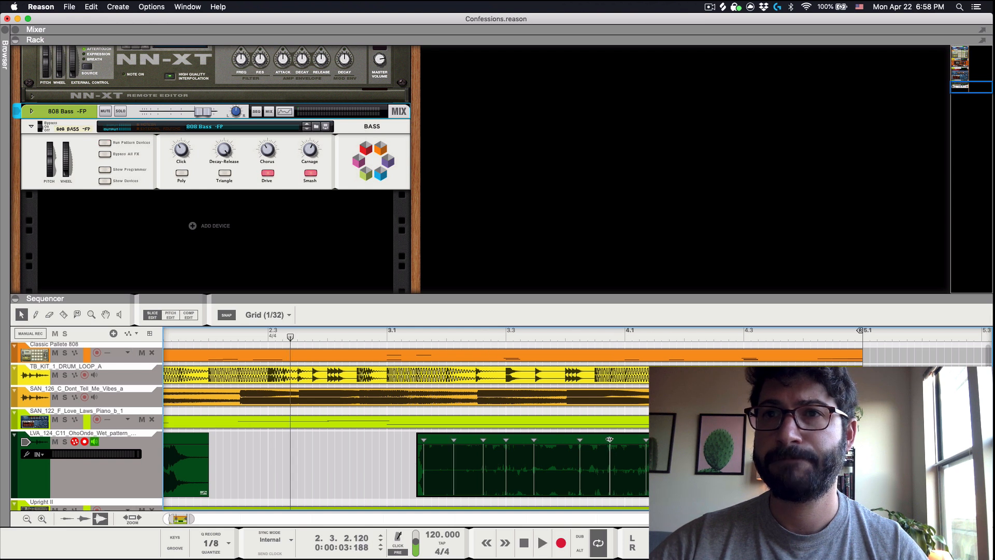
pyautogui.press('space')
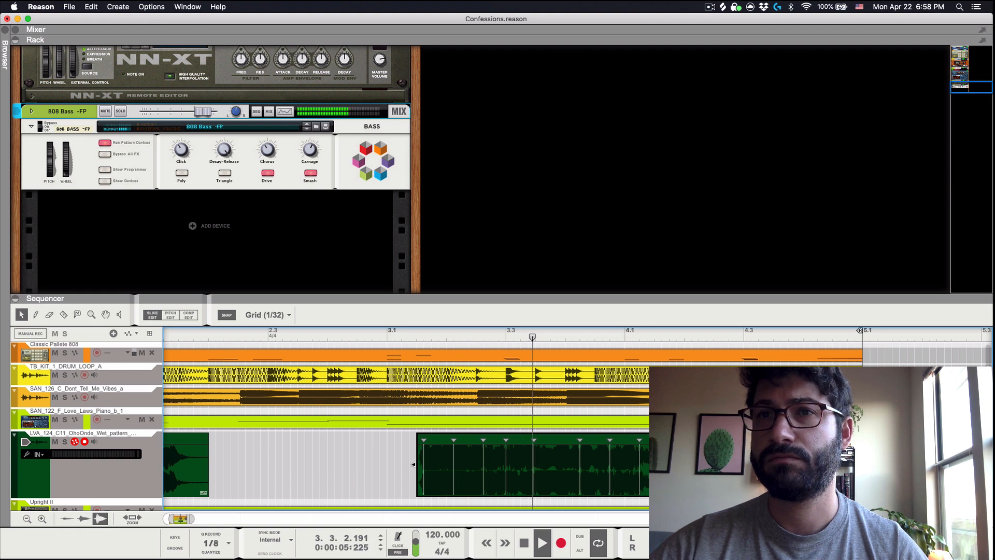
pyautogui.press('space')
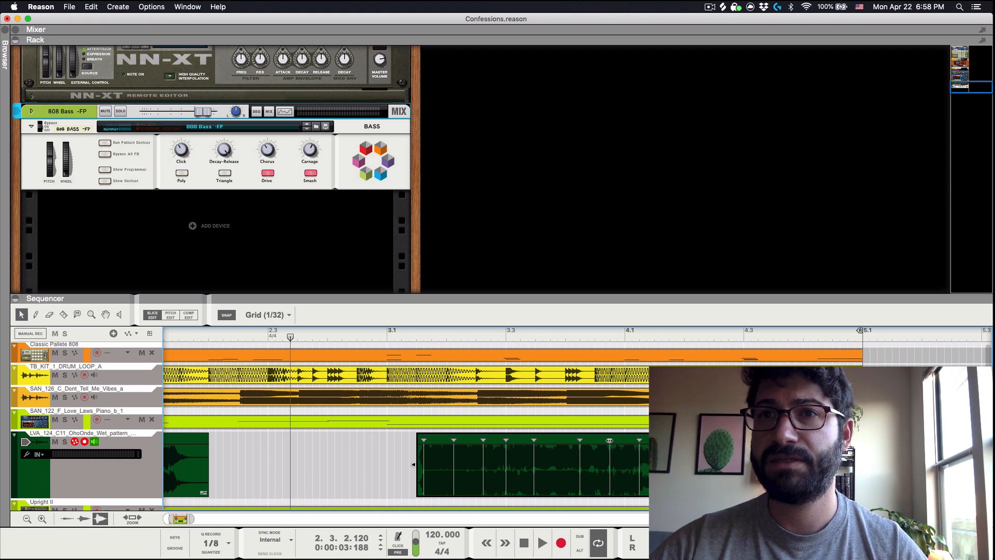
# Shift the seventh, eighth and sixth slice markers of the second OhoOnde phrase slightly earlier, auditioning the timing between moves.
pyautogui.moveTo(610, 440); pyautogui.dragTo(602, 440)
pyautogui.press('space')
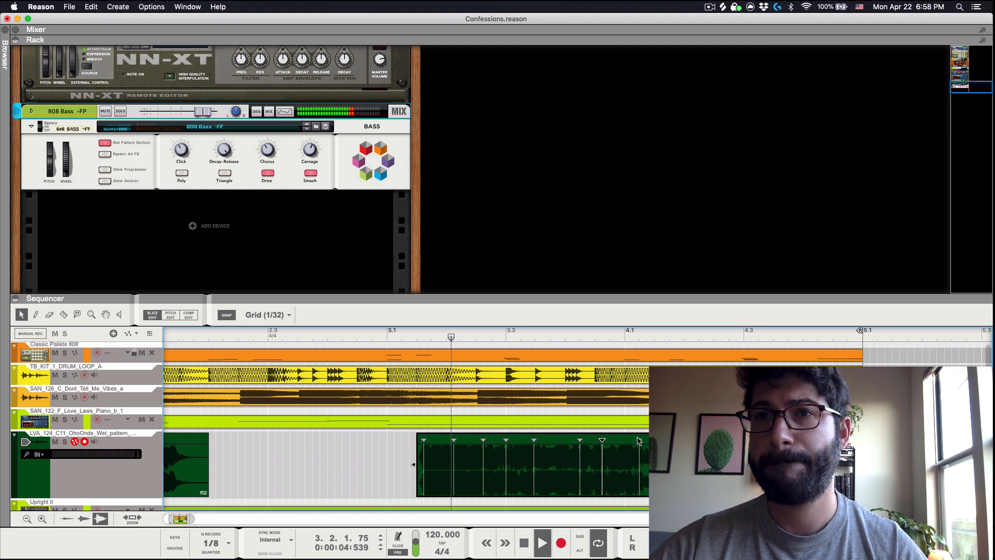
pyautogui.press('space')
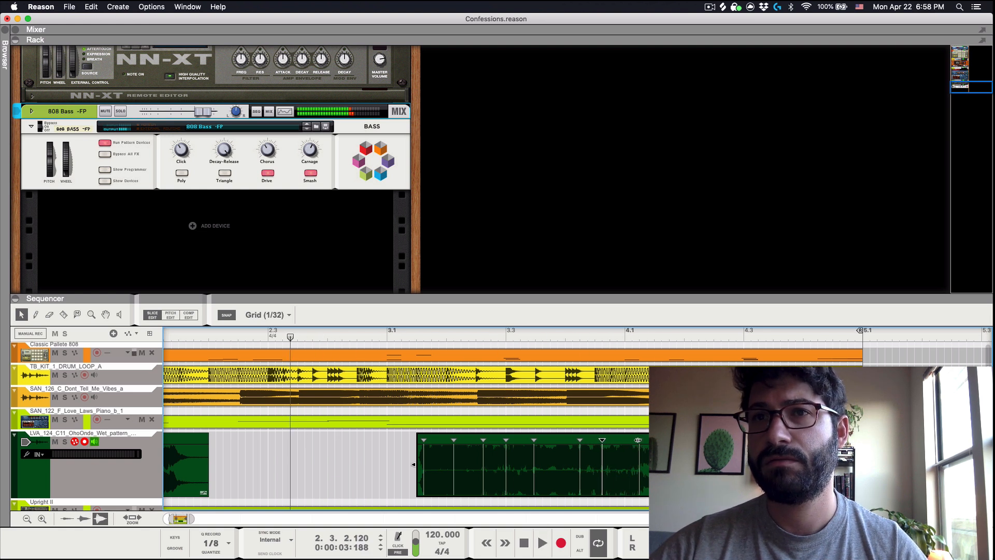
pyautogui.moveTo(638, 440); pyautogui.dragTo(632, 440)
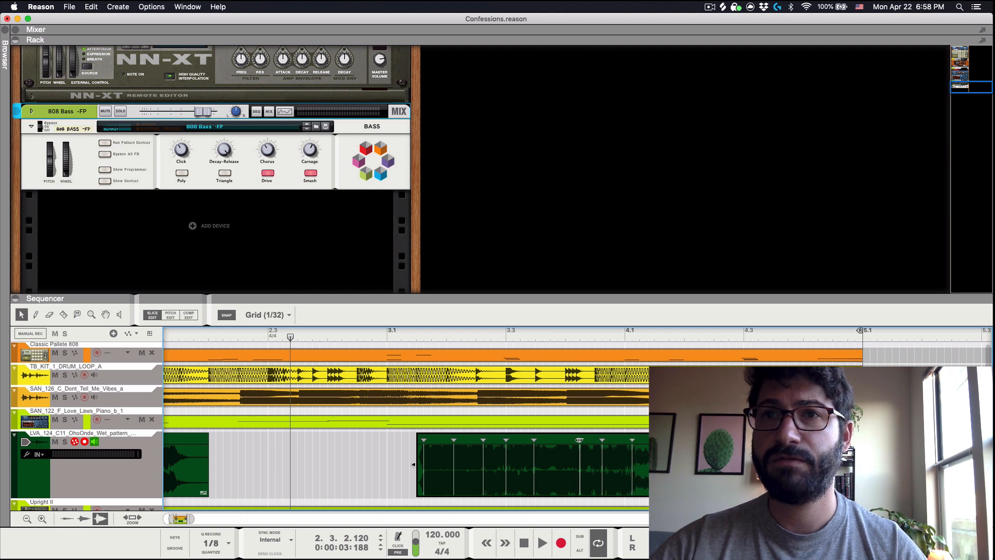
pyautogui.moveTo(579, 440); pyautogui.dragTo(573, 440)
pyautogui.press('space')
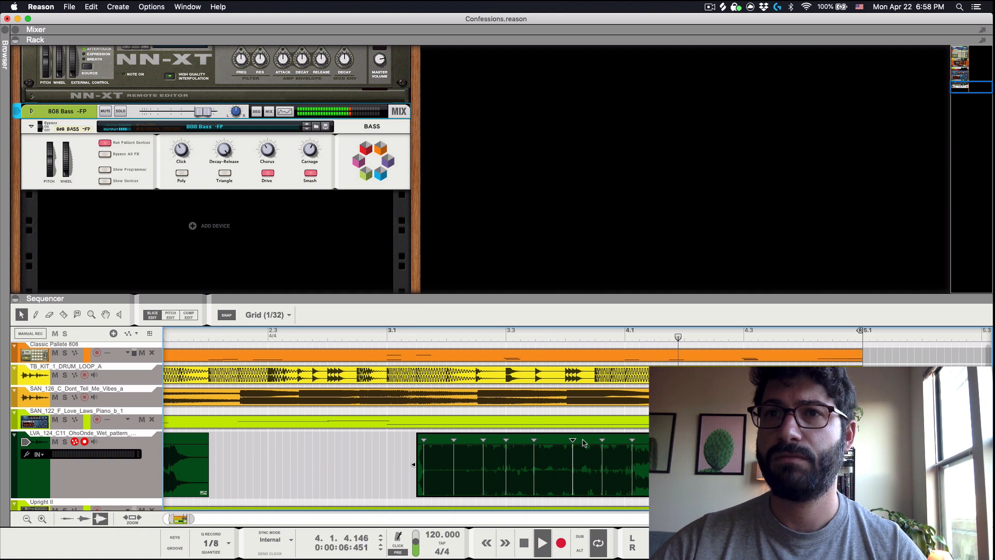
pyautogui.press('space')
# Try the second OhoOnde phrase's eighth slice marker slightly earlier, move it back, and audition the beat with each timing.
pyautogui.moveTo(632, 440); pyautogui.dragTo(626, 440)
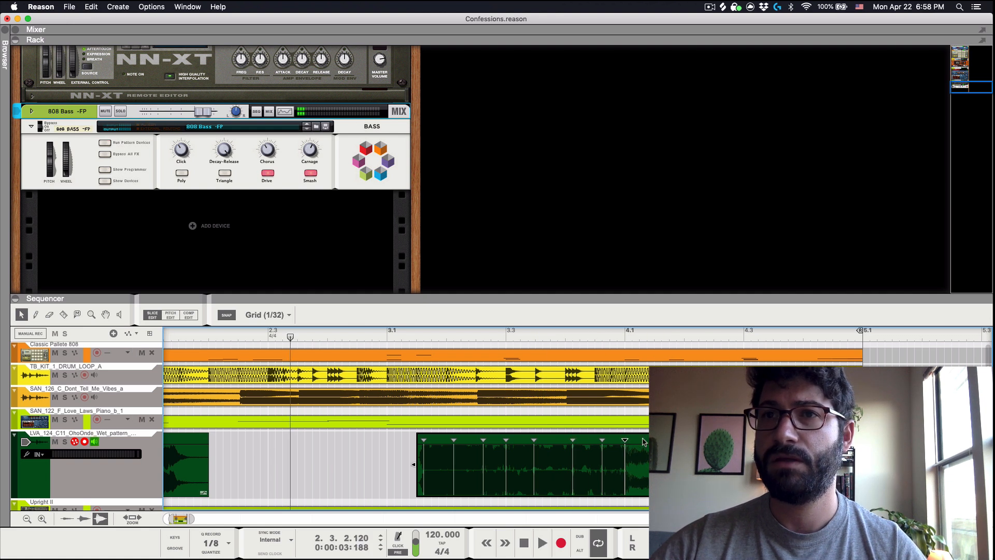
pyautogui.press('space')
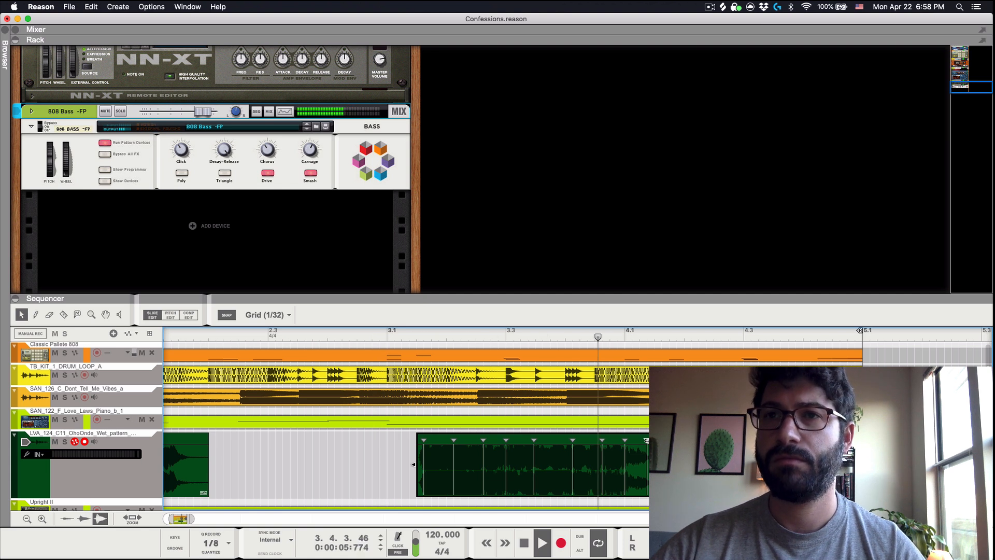
pyautogui.press('space')
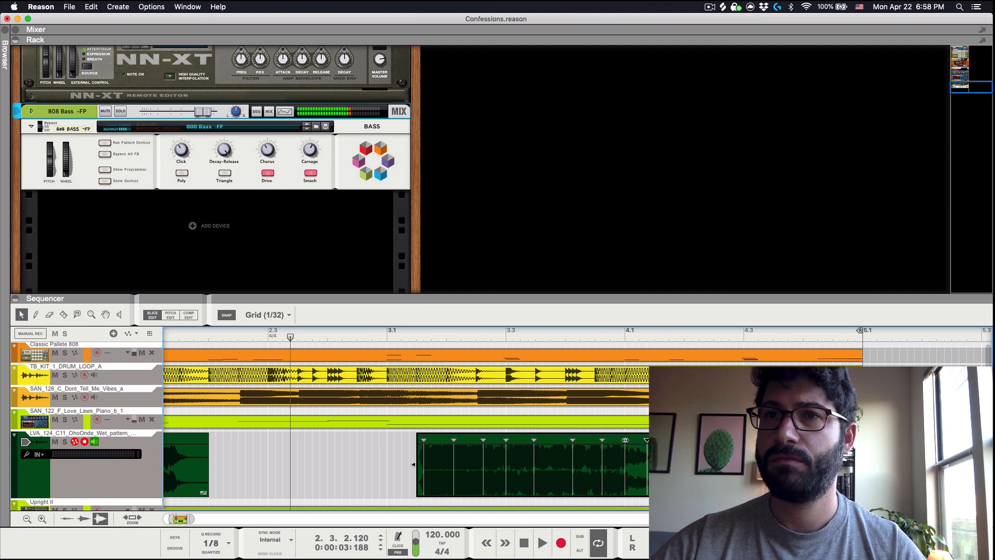
pyautogui.moveTo(625, 440); pyautogui.dragTo(632, 440)
pyautogui.press('space')
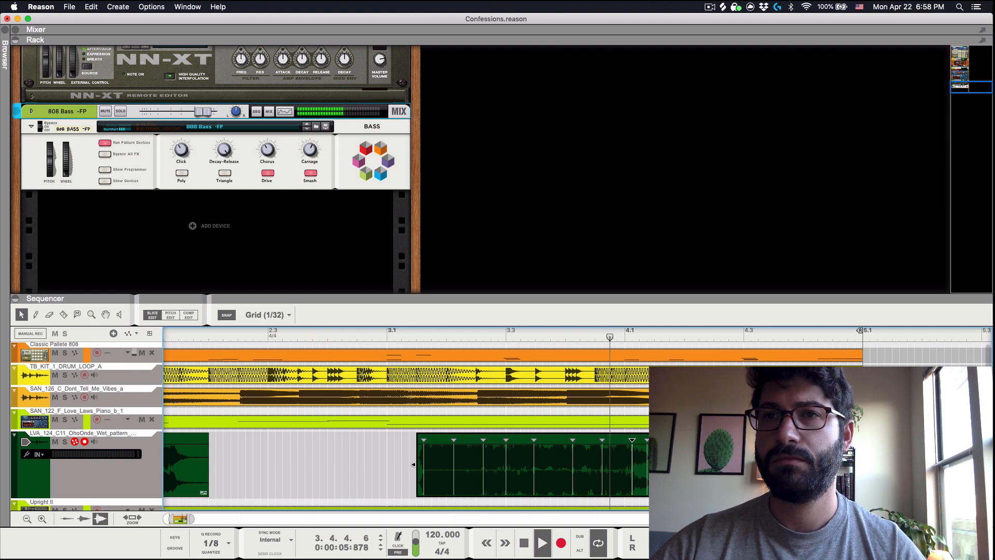
pyautogui.press('space')
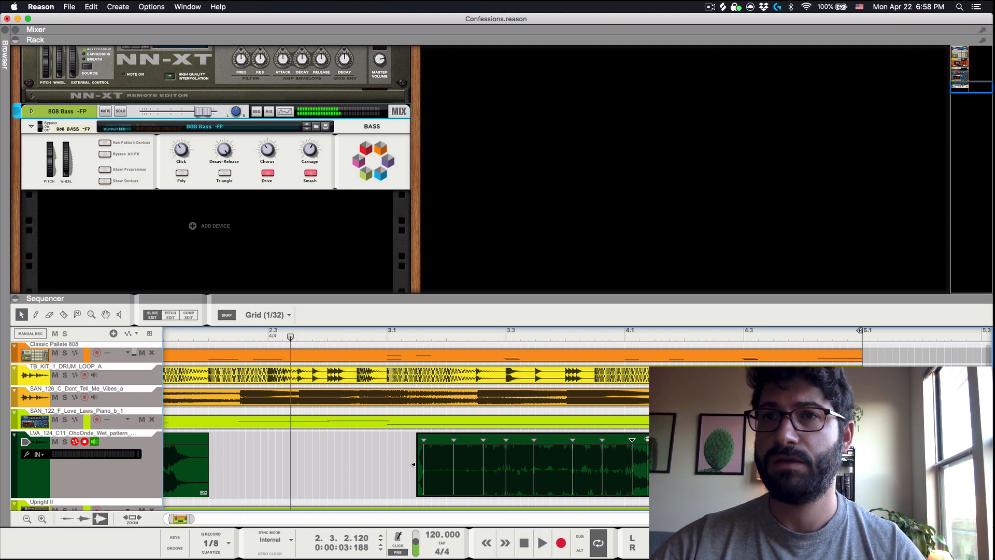
pyautogui.press('space')
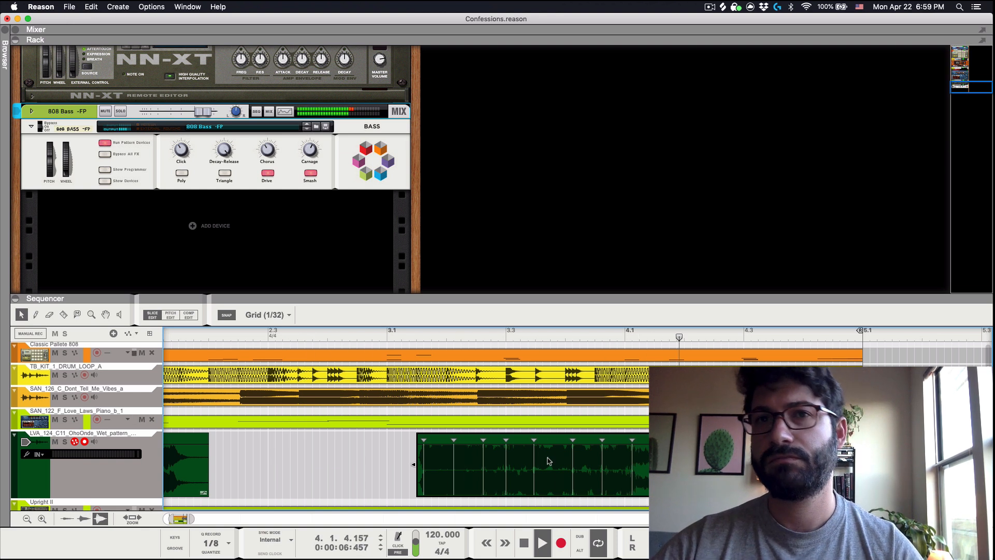
pyautogui.press('space')
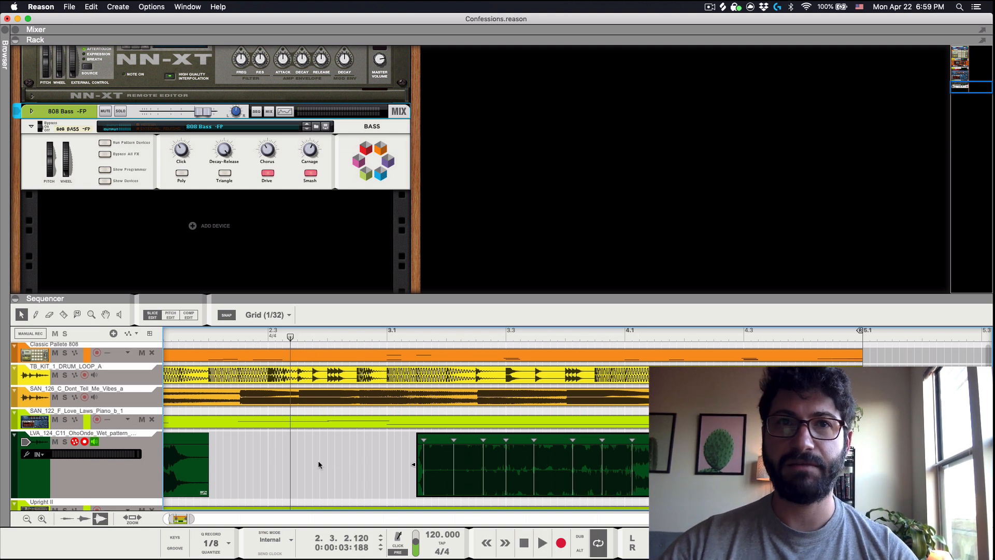
# Collapse the sequencer to enlarge the rack and show its devices from the Master Section down.
pyautogui.hscroll(-1, 403, 312)
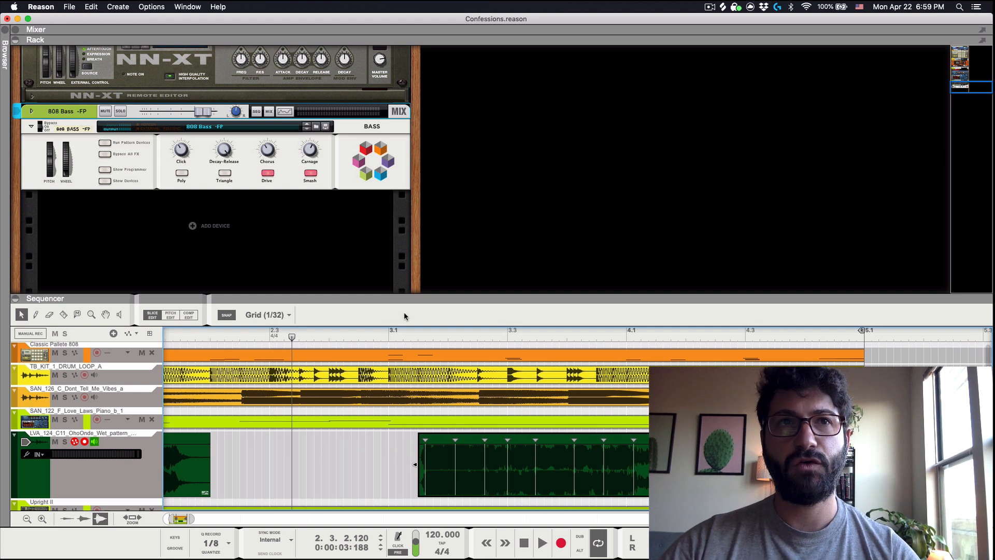
pyautogui.click(16, 300)
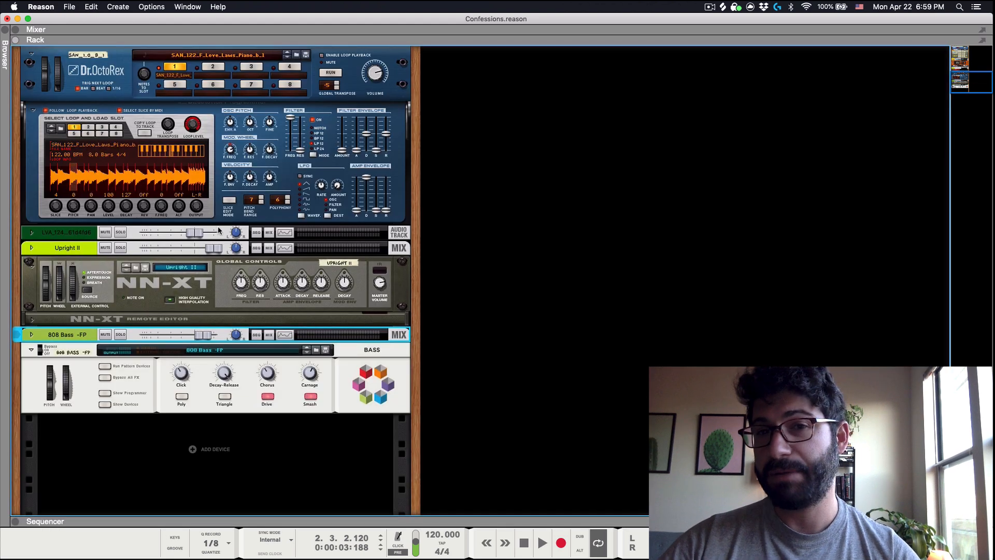
pyautogui.scroll(10, 218, 228)
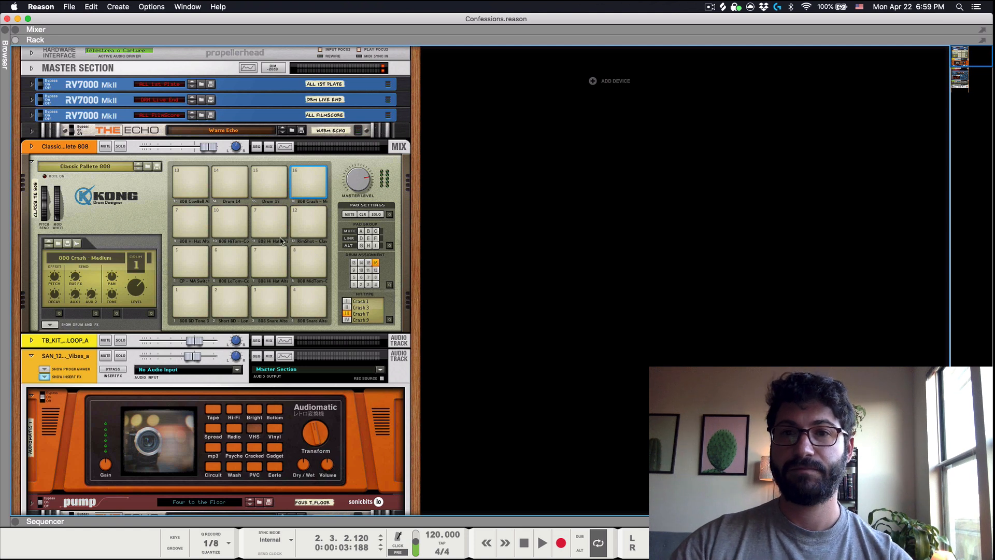
pyautogui.click(707, 6)
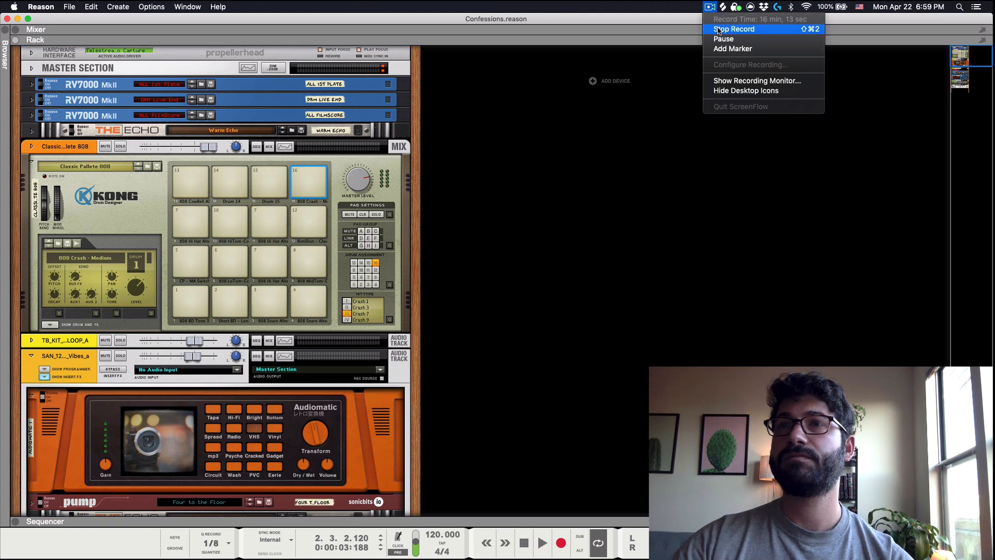